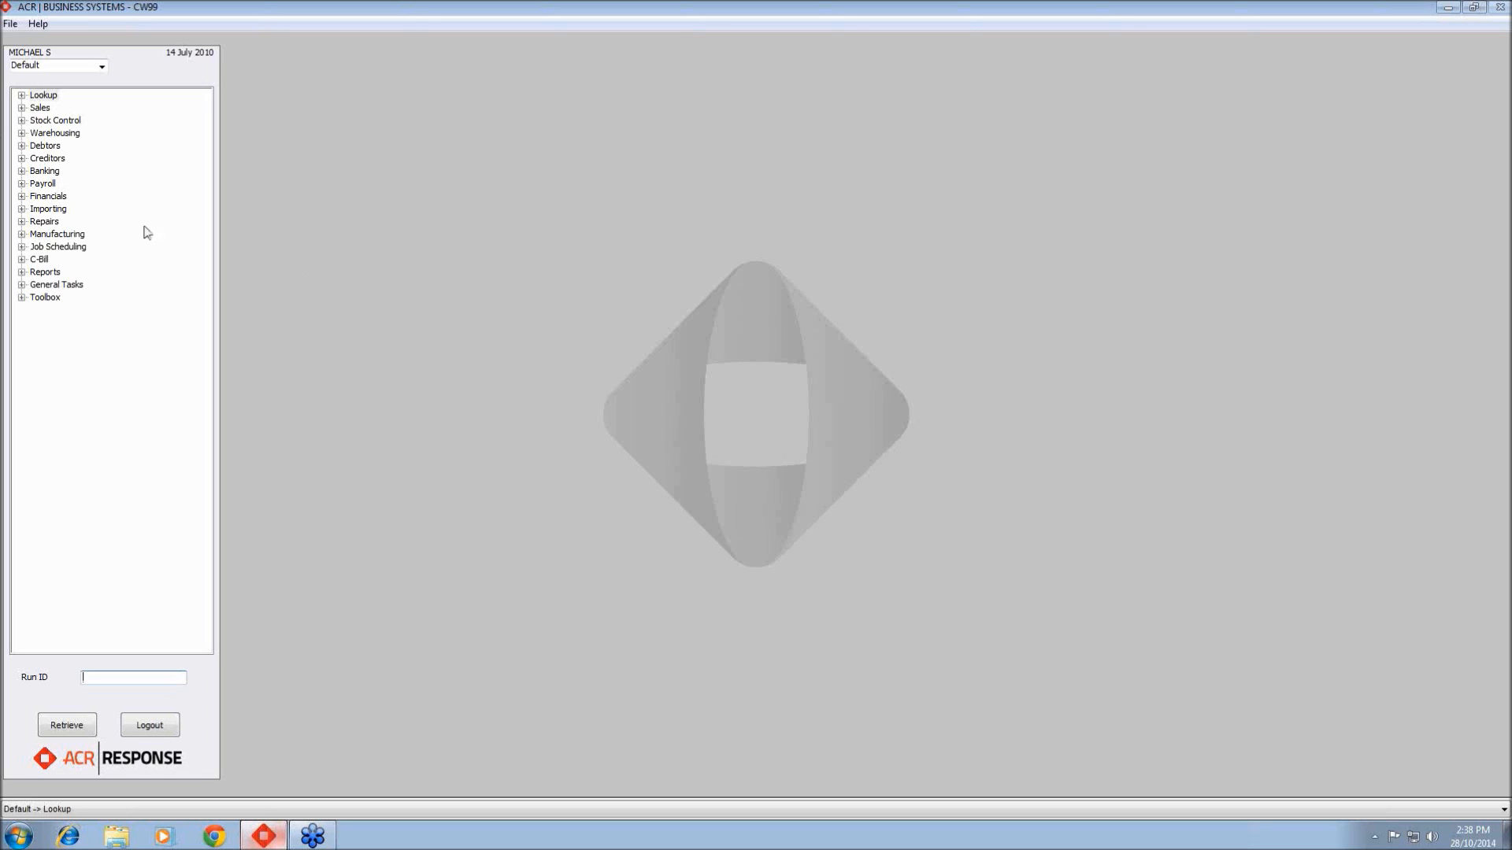
Expand Toolbox, Maintenance and System Month End Procedure to show the month-end tasks, starting with Debtor Payment Allocation
click(21, 298)
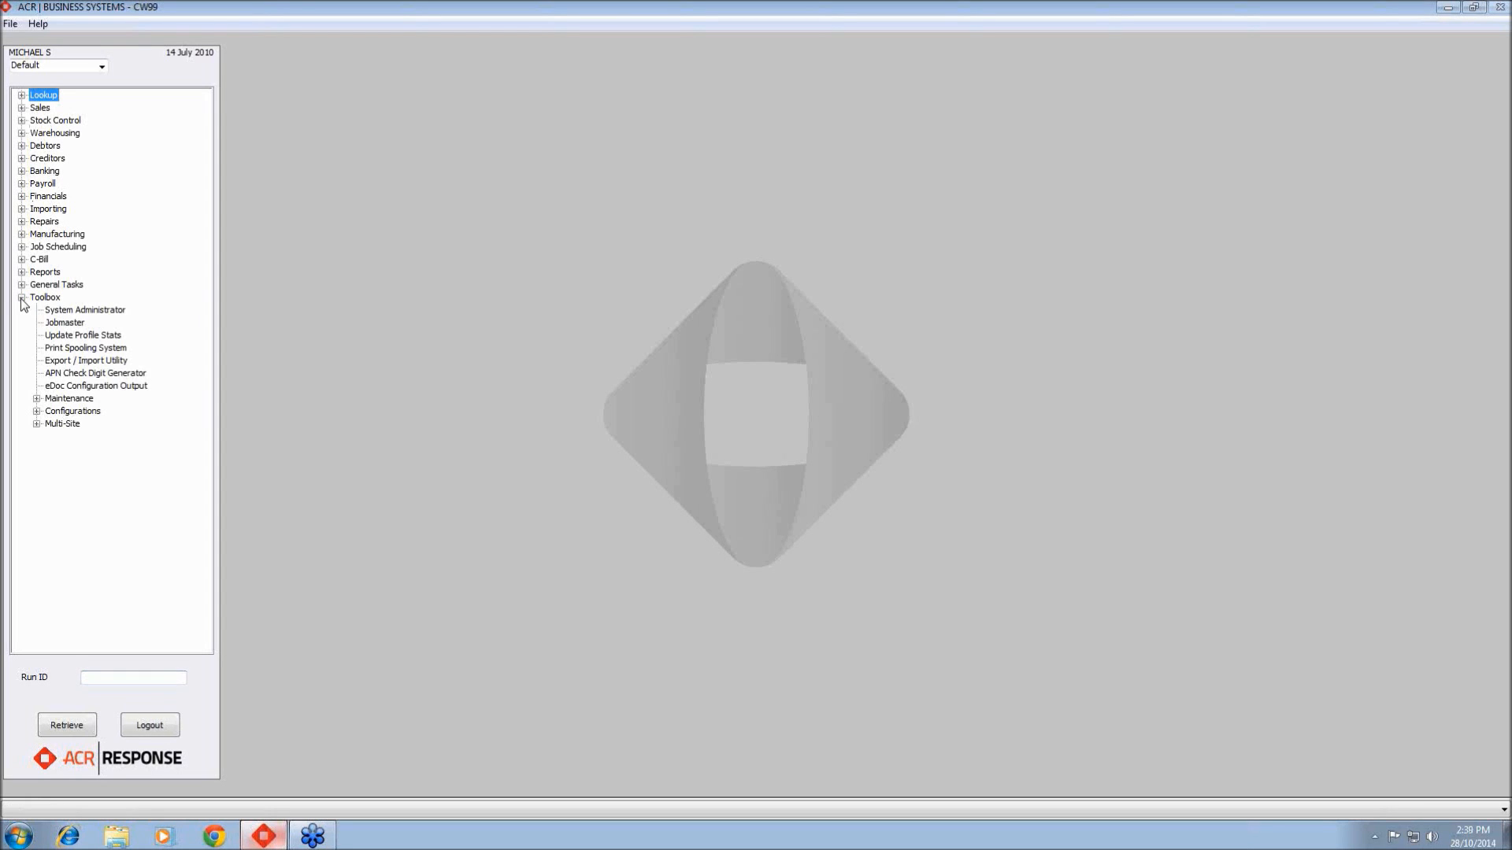
click(37, 398)
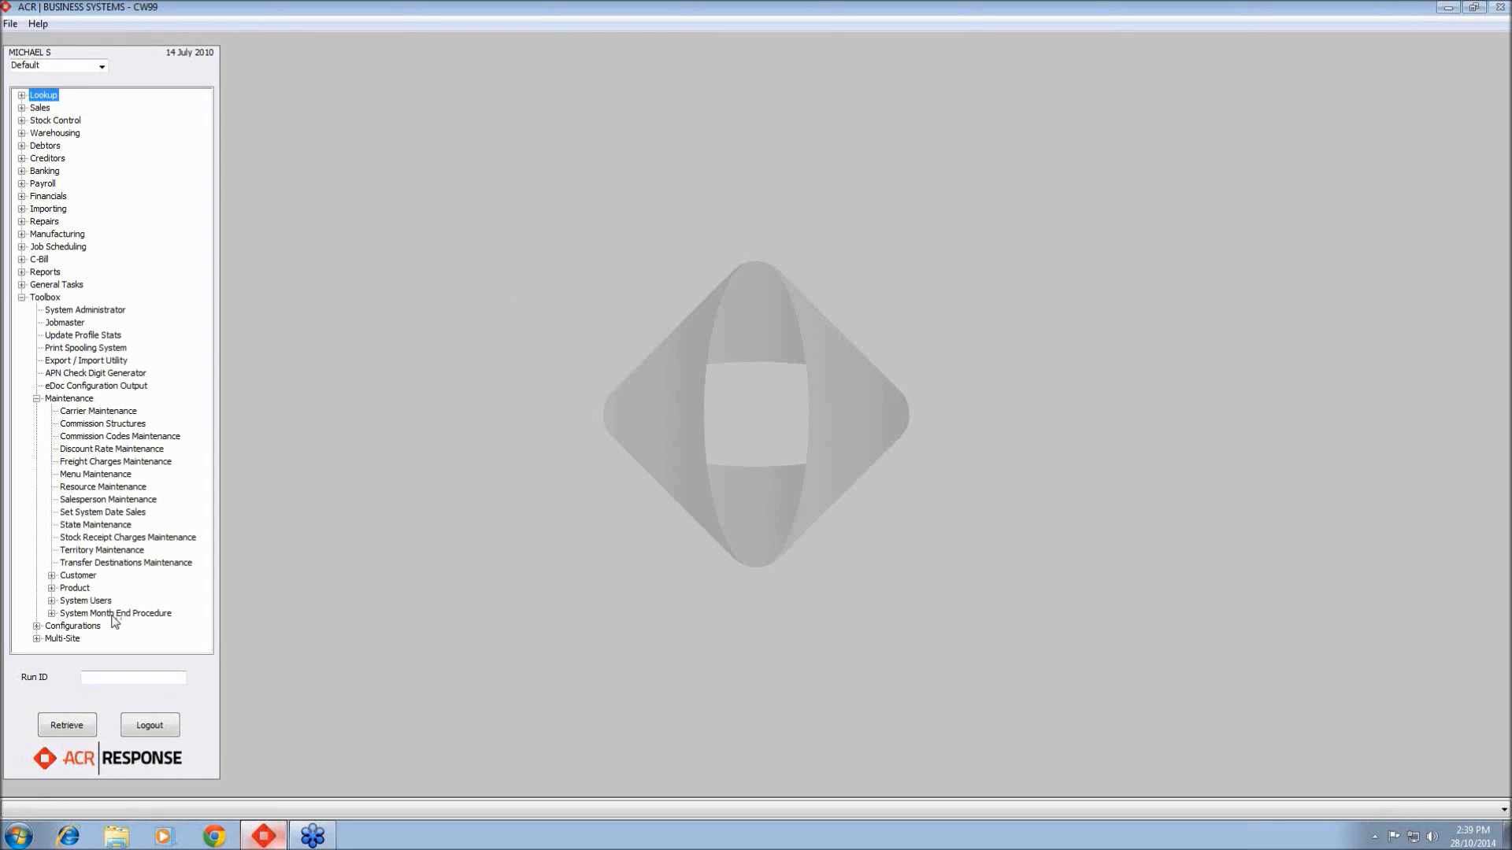
click(51, 614)
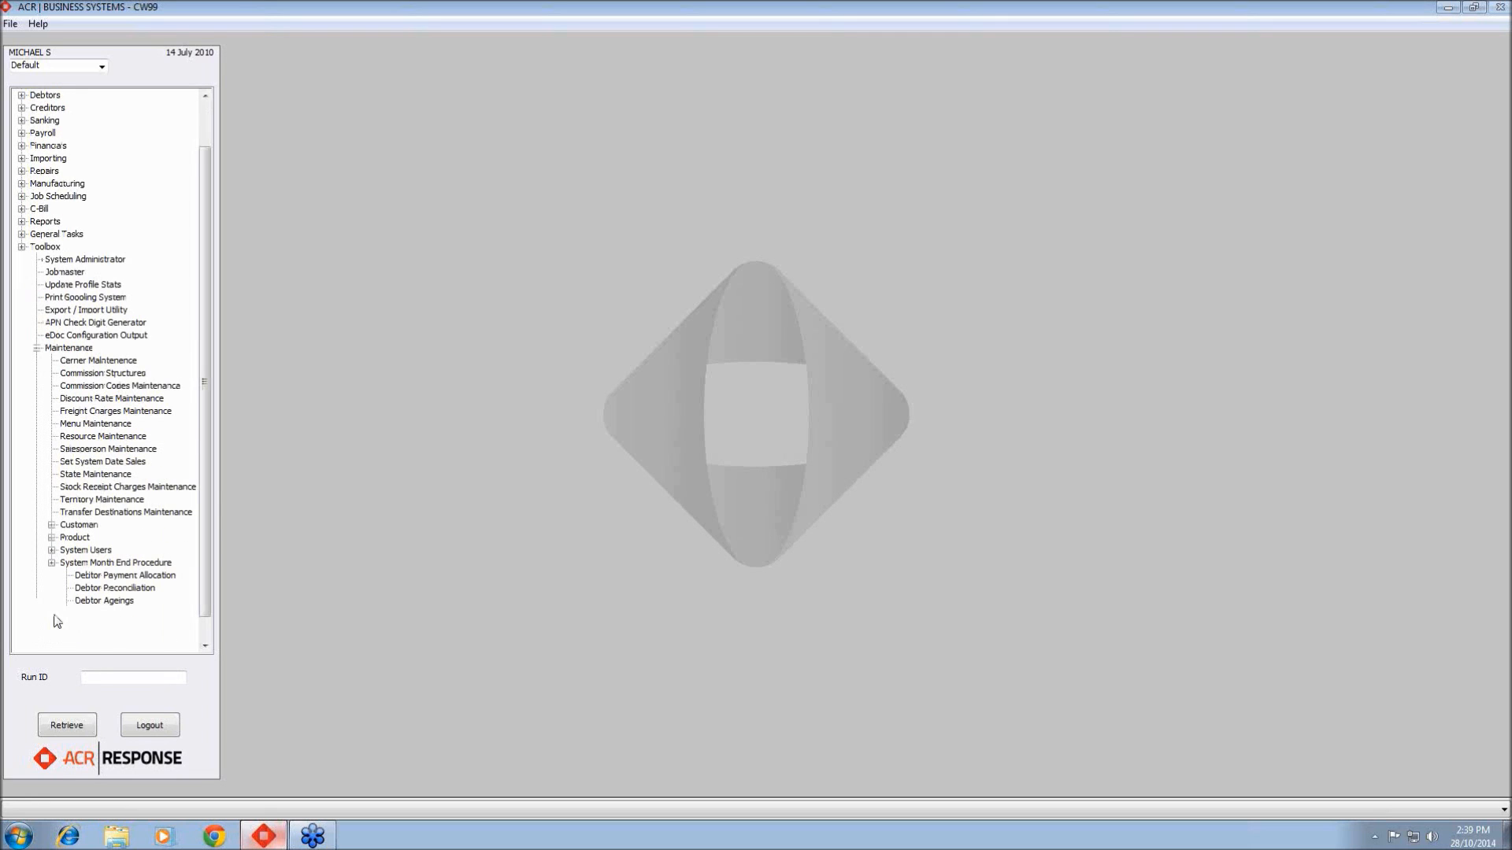
click(125, 575)
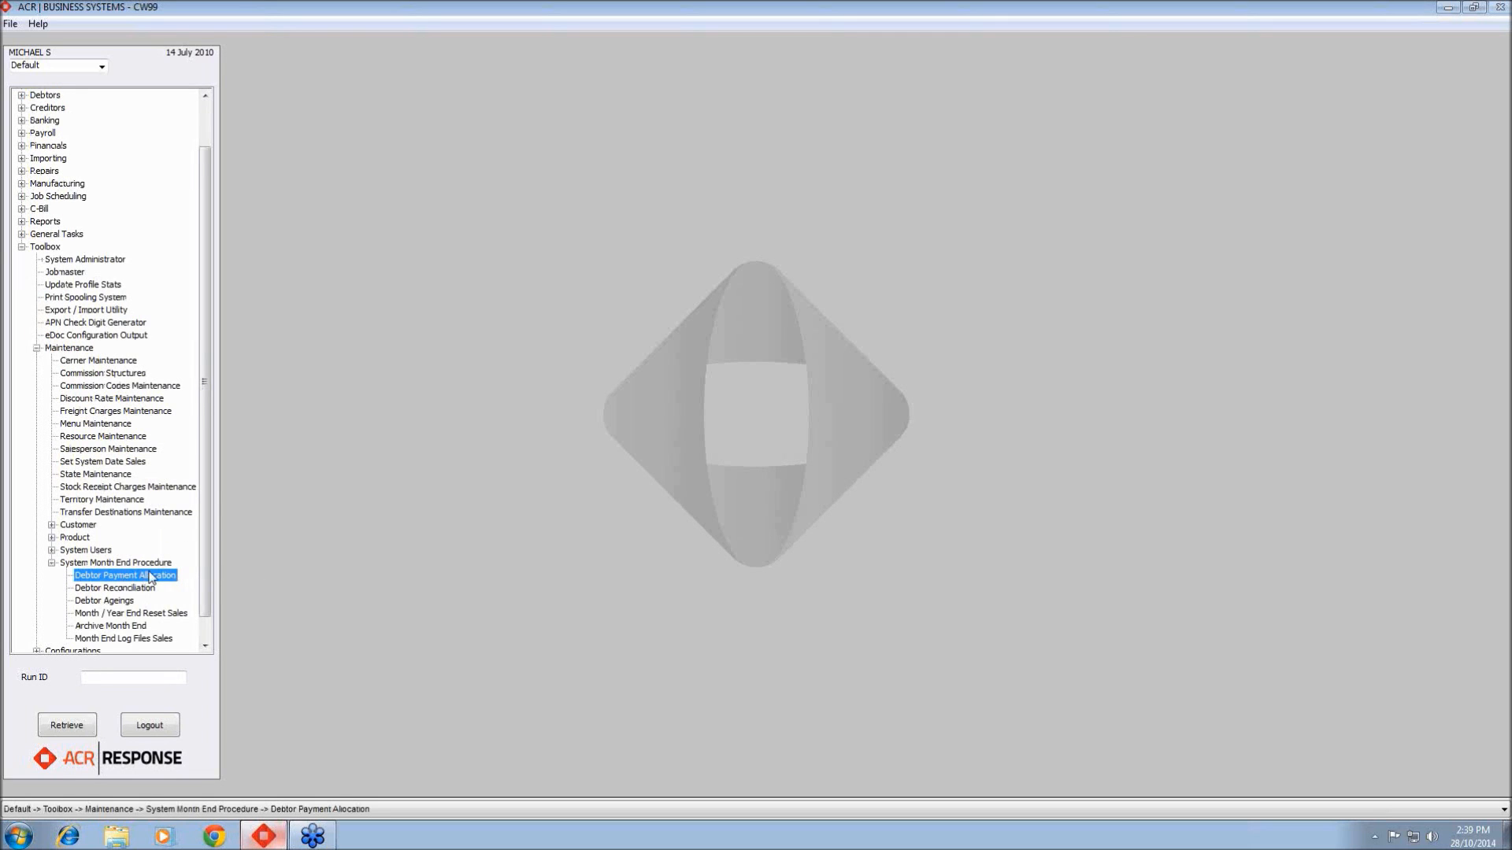
scroll(176, 560, down, 1)
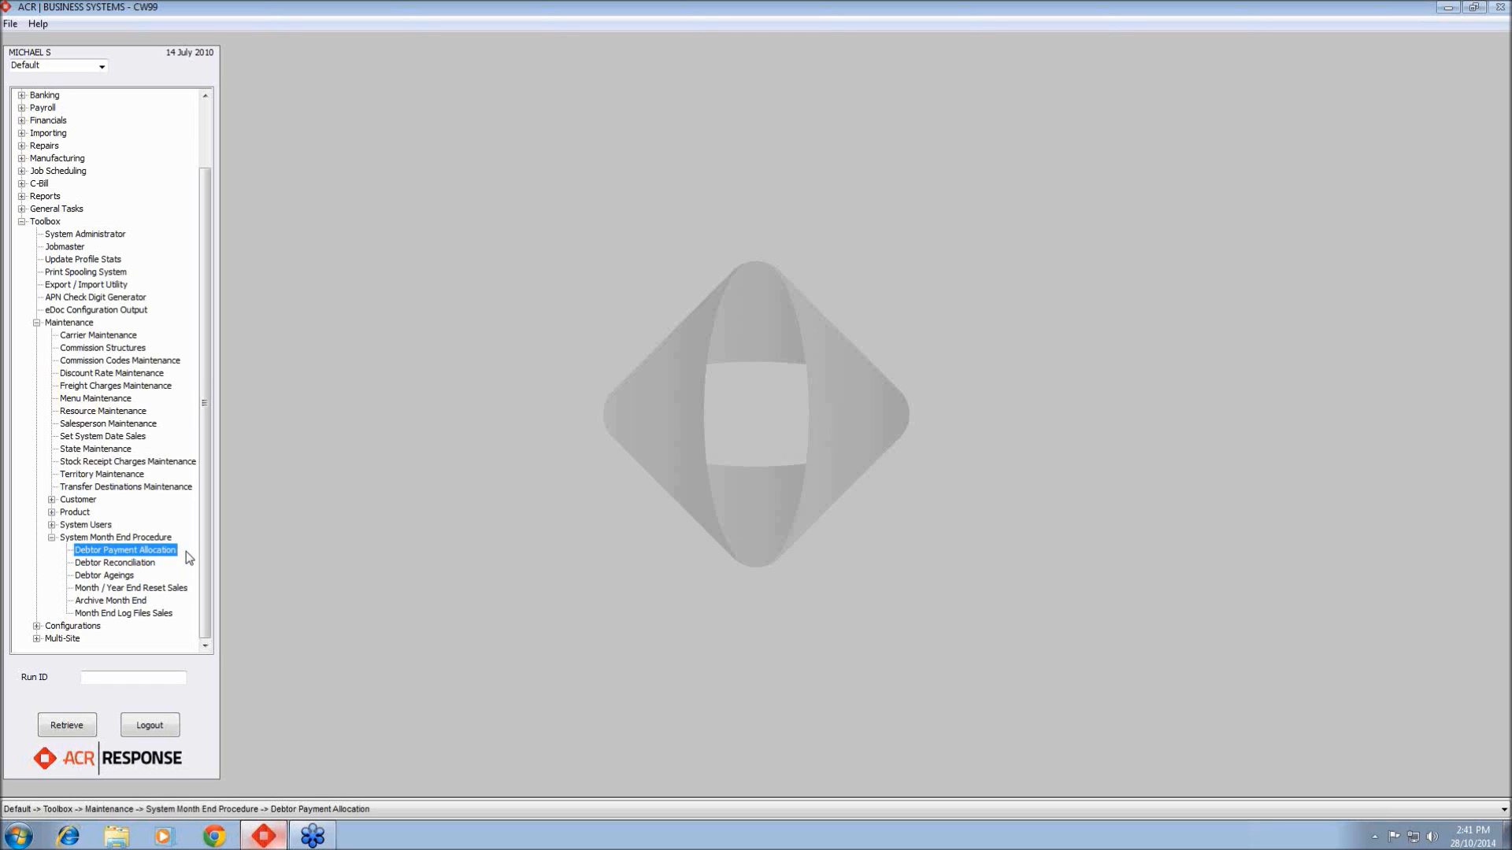
Set the new Debtors date to 31 July 2010 with the Set System Date Sales task under Sales
scroll(203, 304, up, 2)
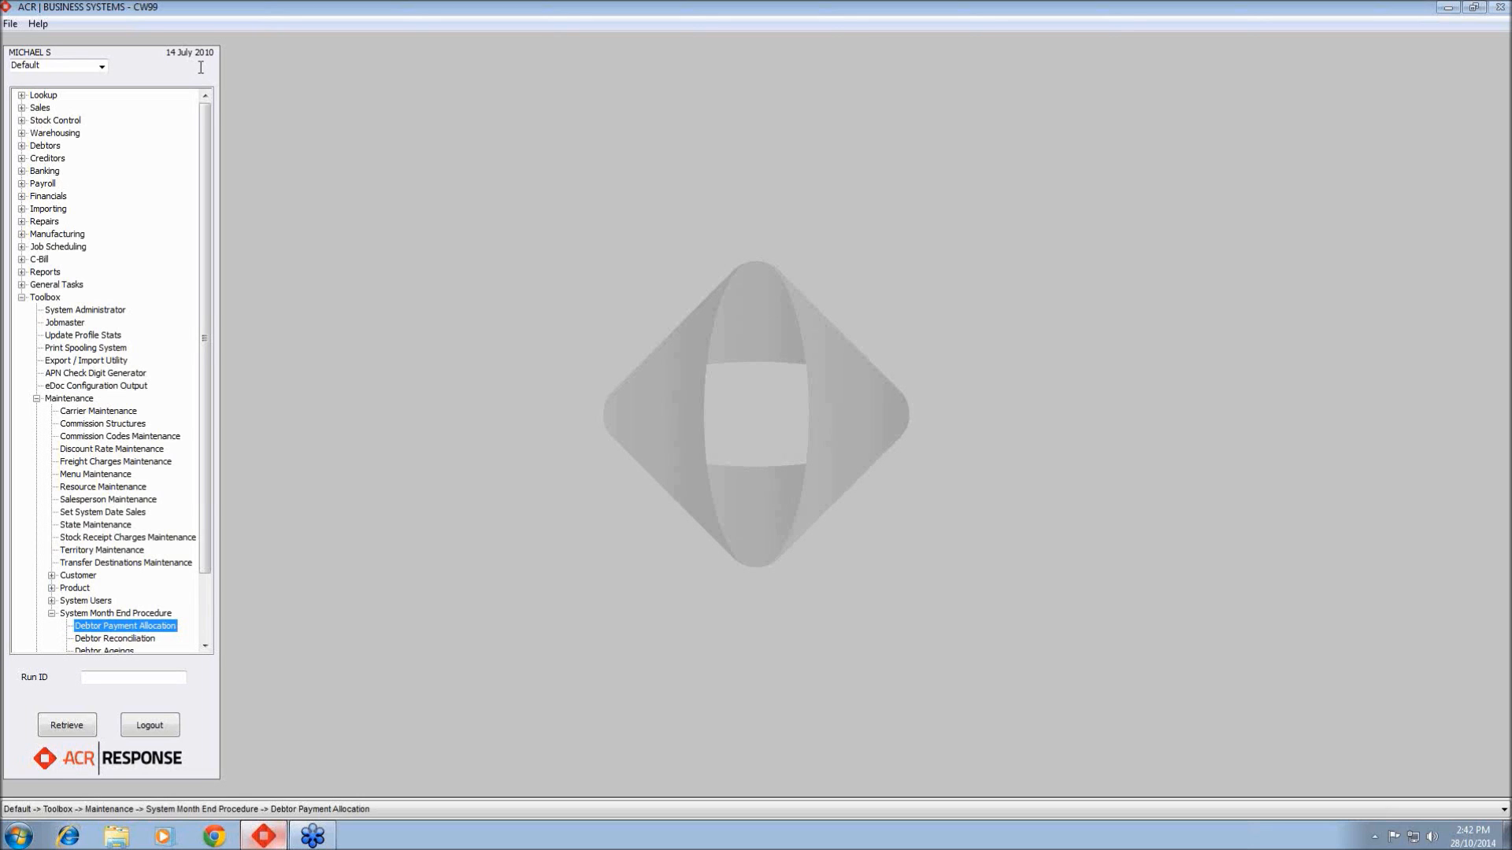
click(22, 108)
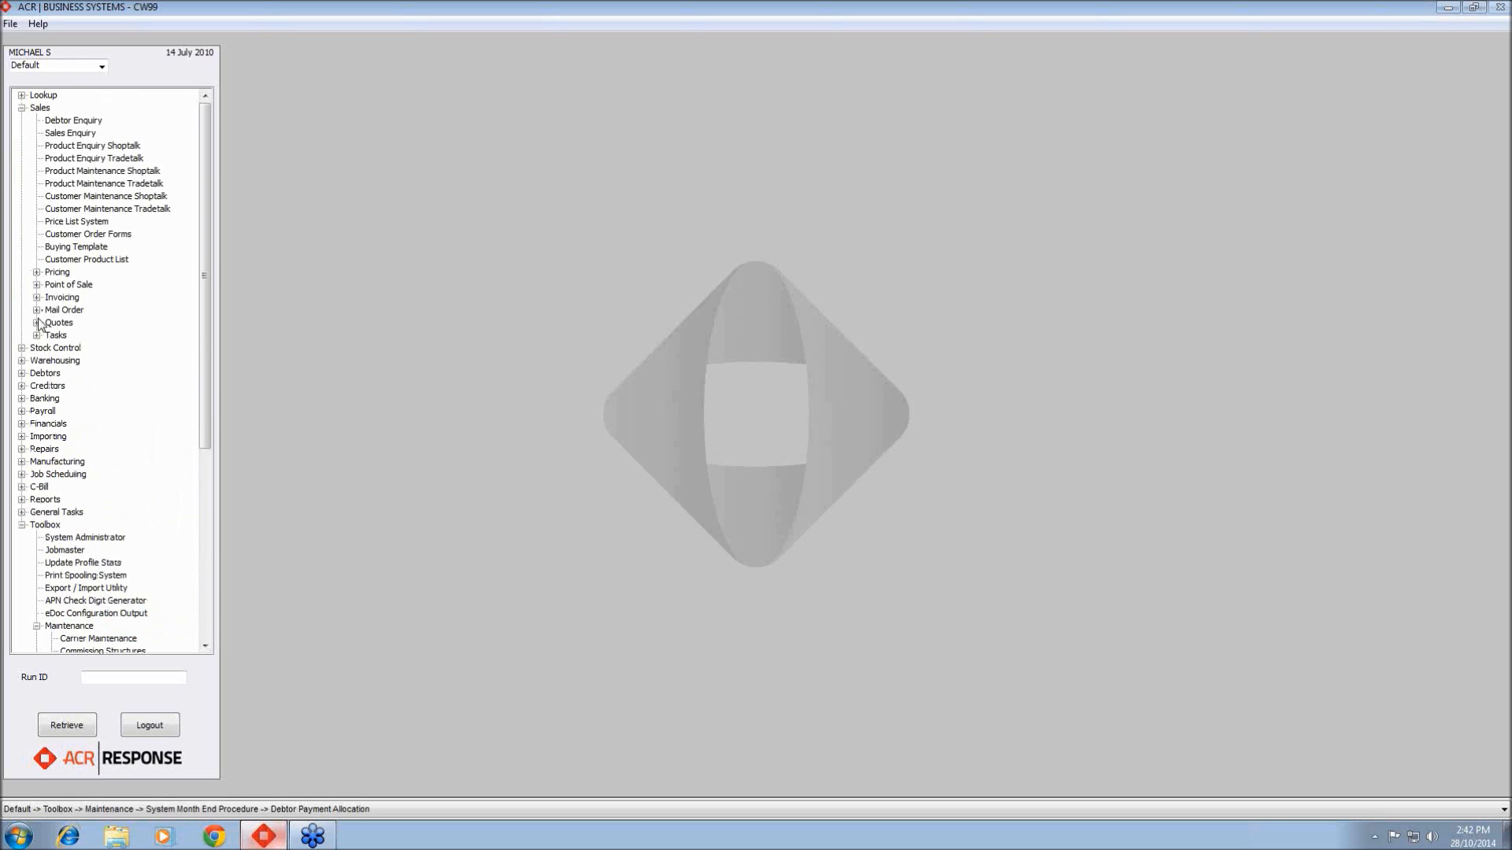
click(37, 335)
click(89, 349)
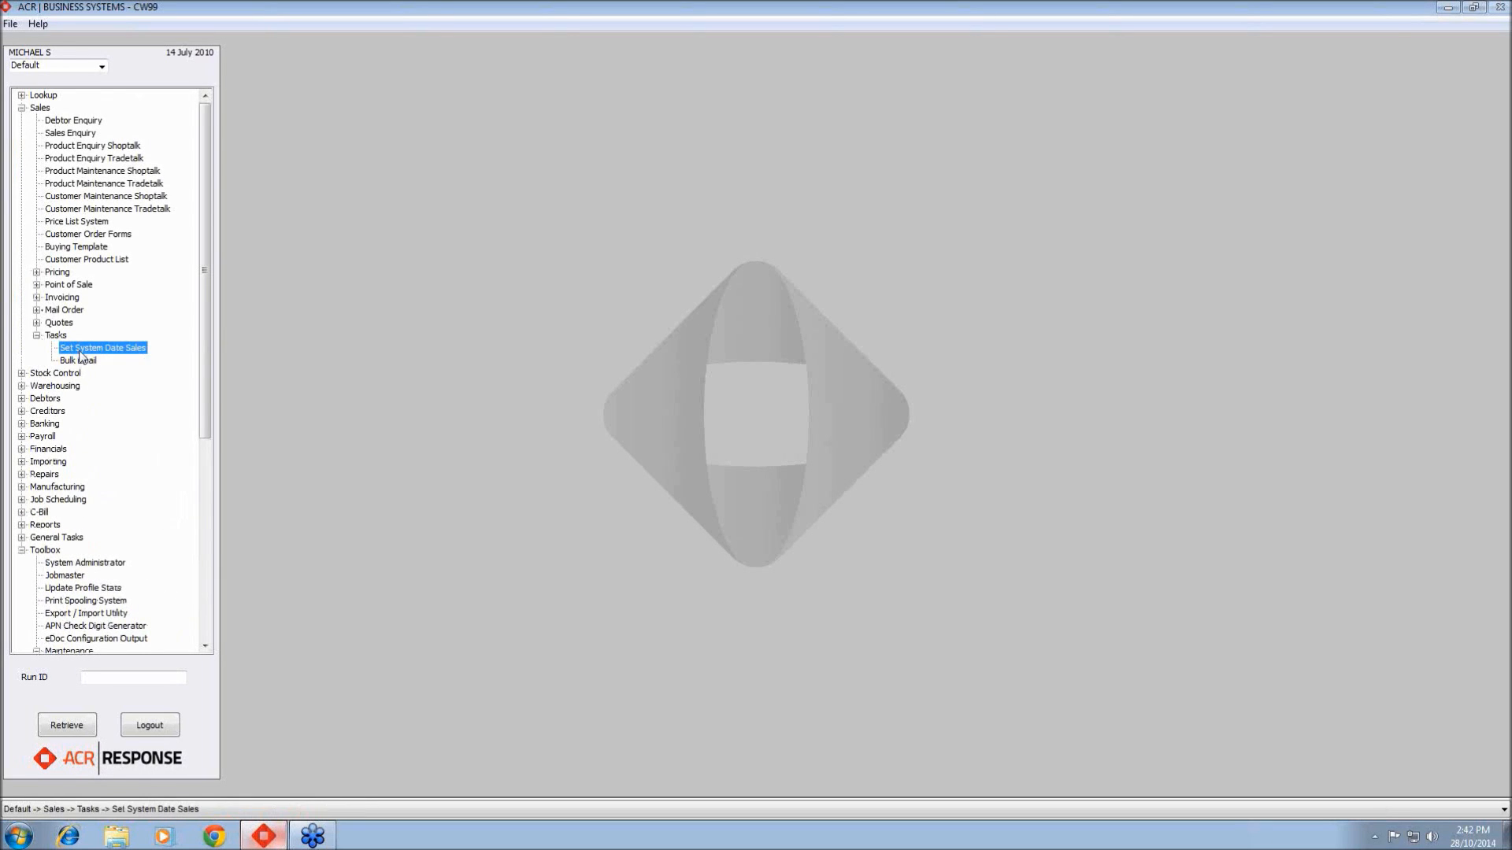
double_click(89, 350)
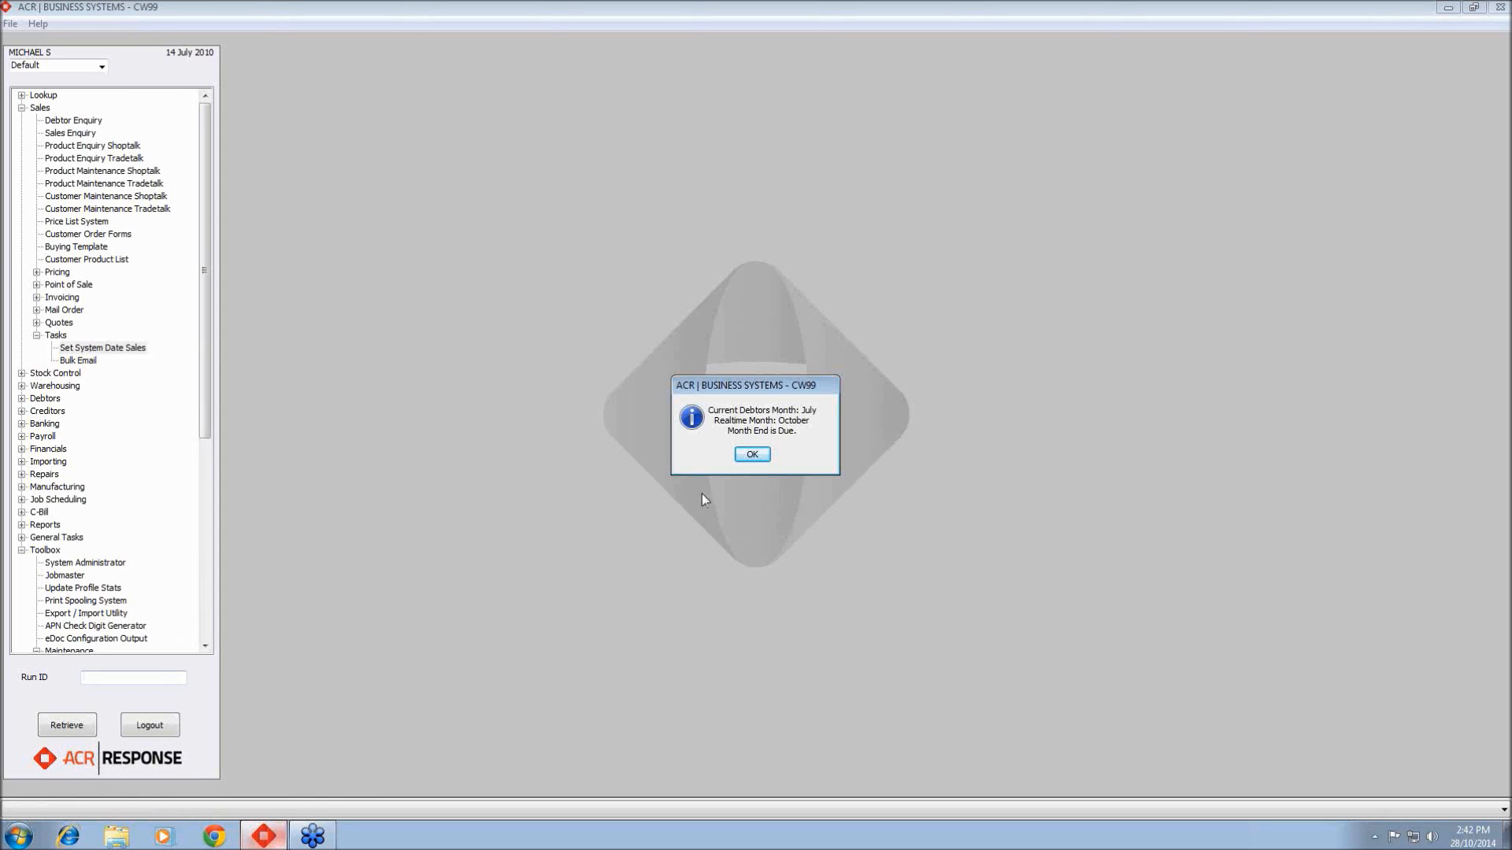
click(756, 459)
click(727, 457)
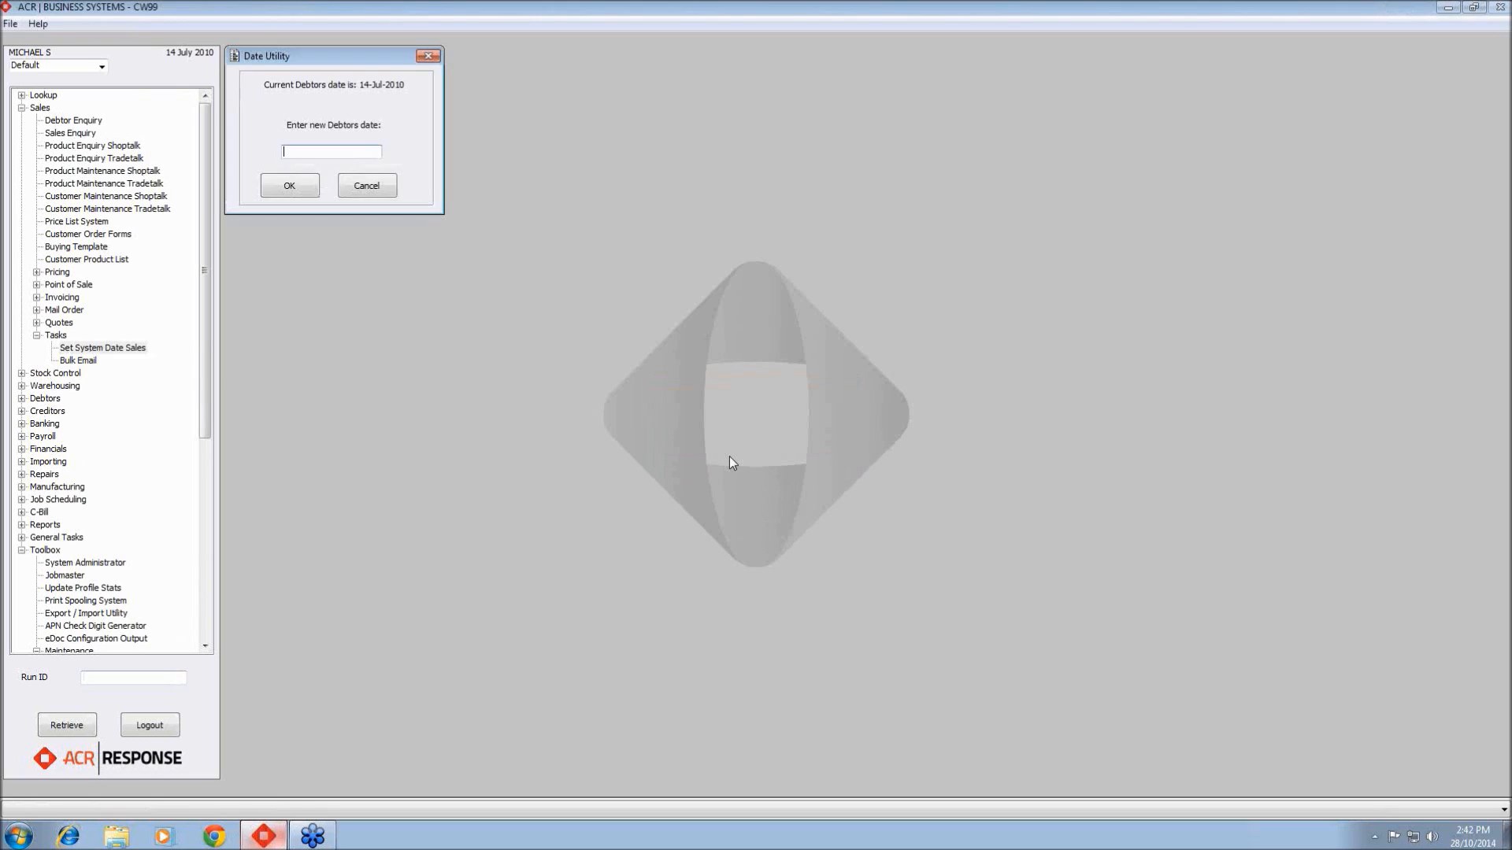
text(31072010)
key(Tab)
click(289, 189)
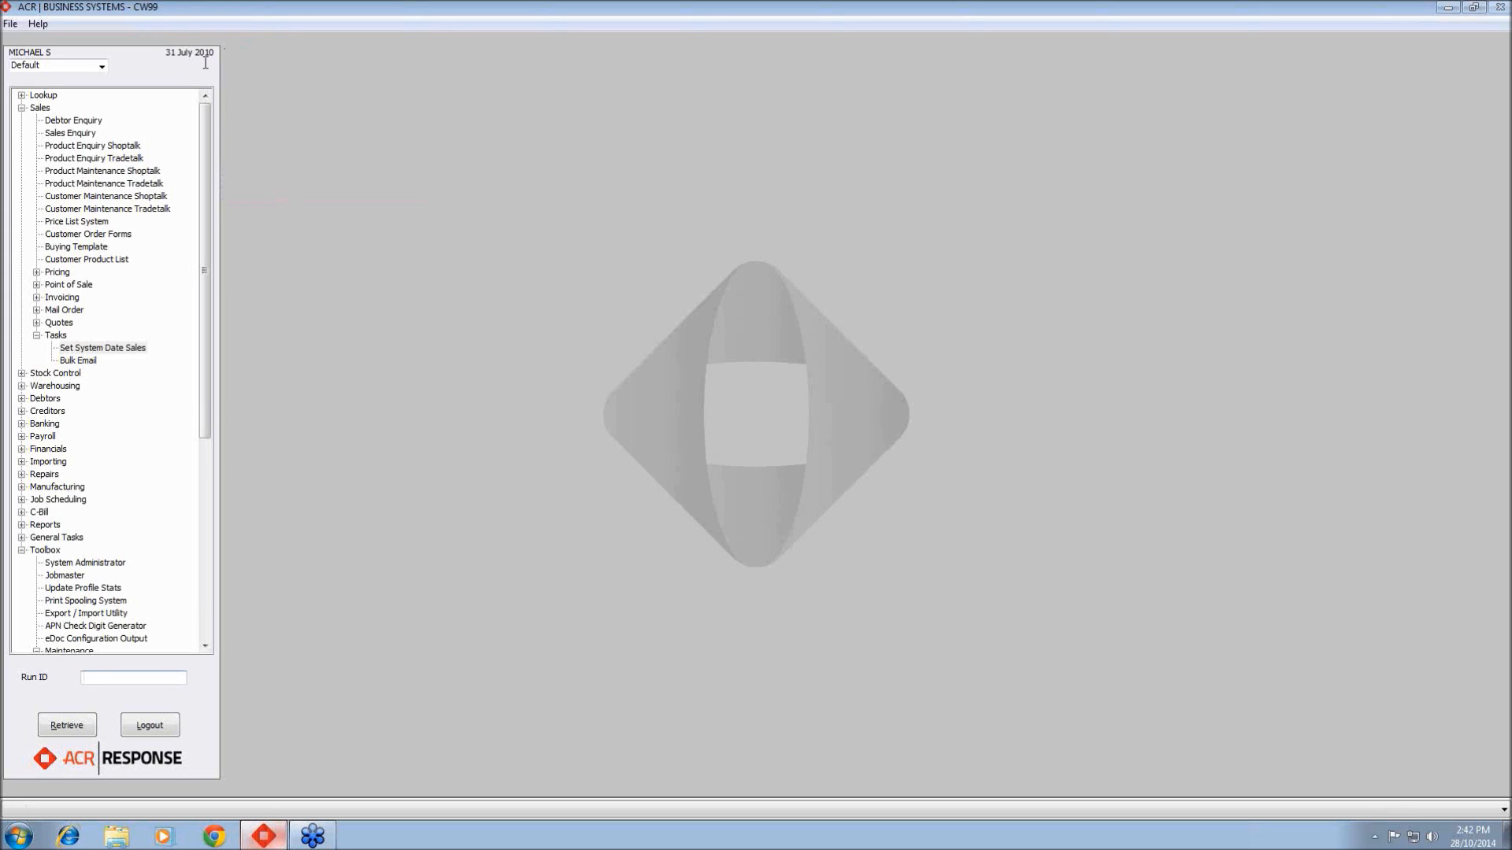
Run Clear Register Totals for Point of Sale with output to Screen and clear the current data
click(36, 337)
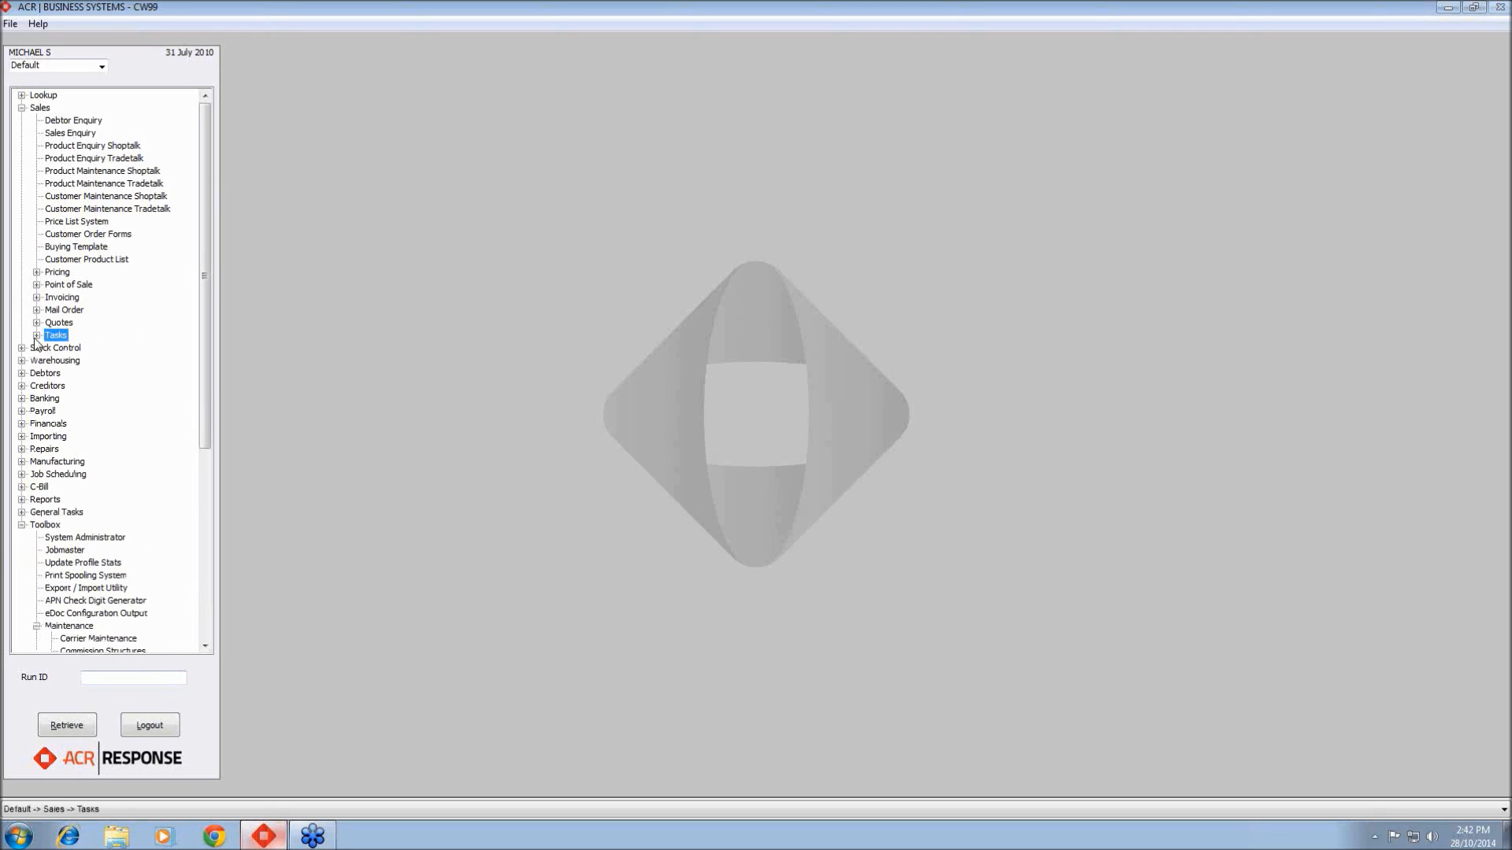
click(37, 285)
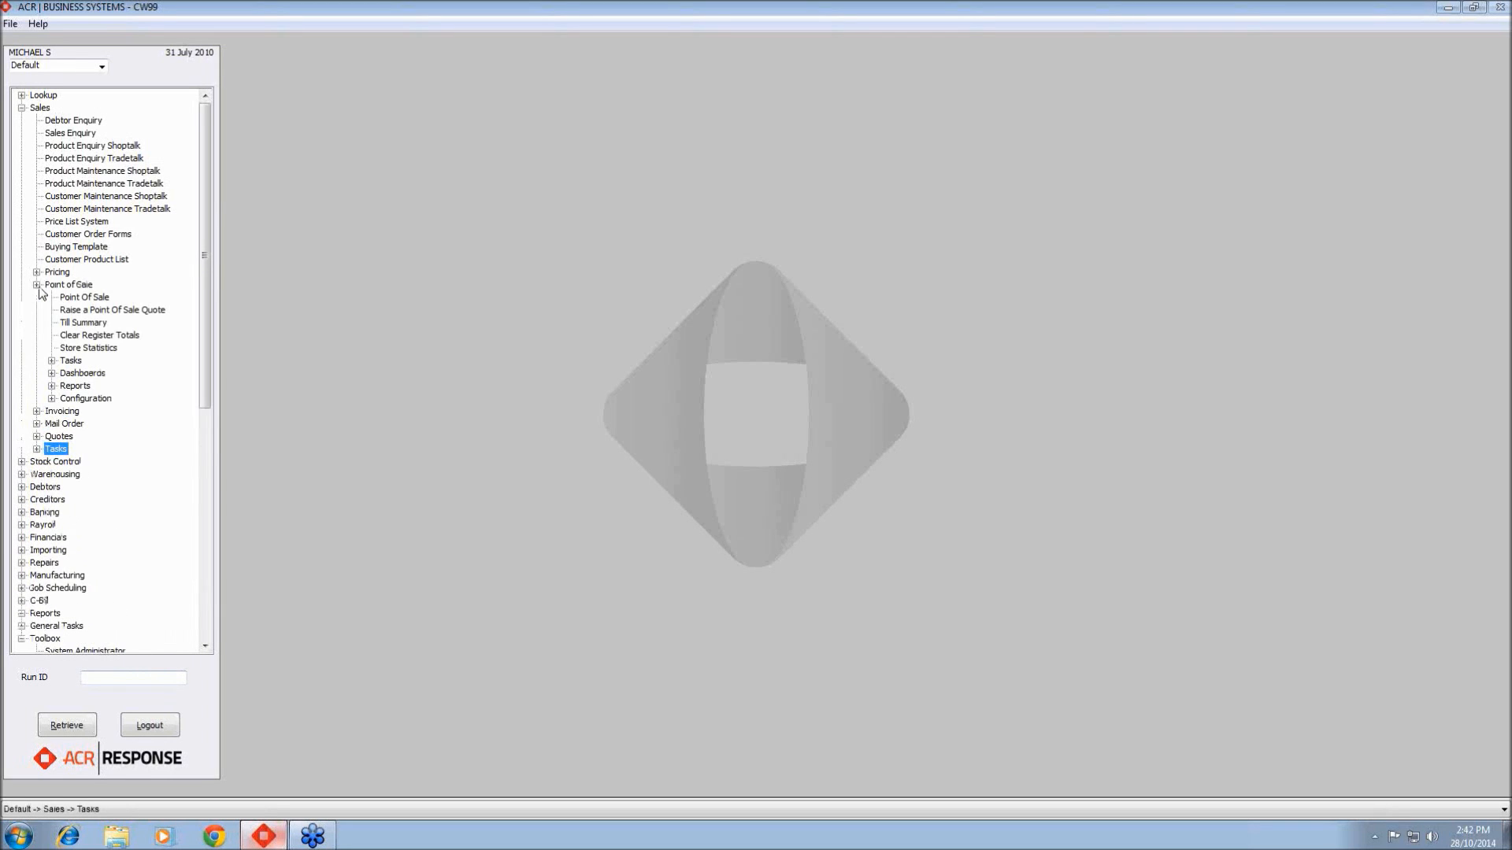
double_click(72, 337)
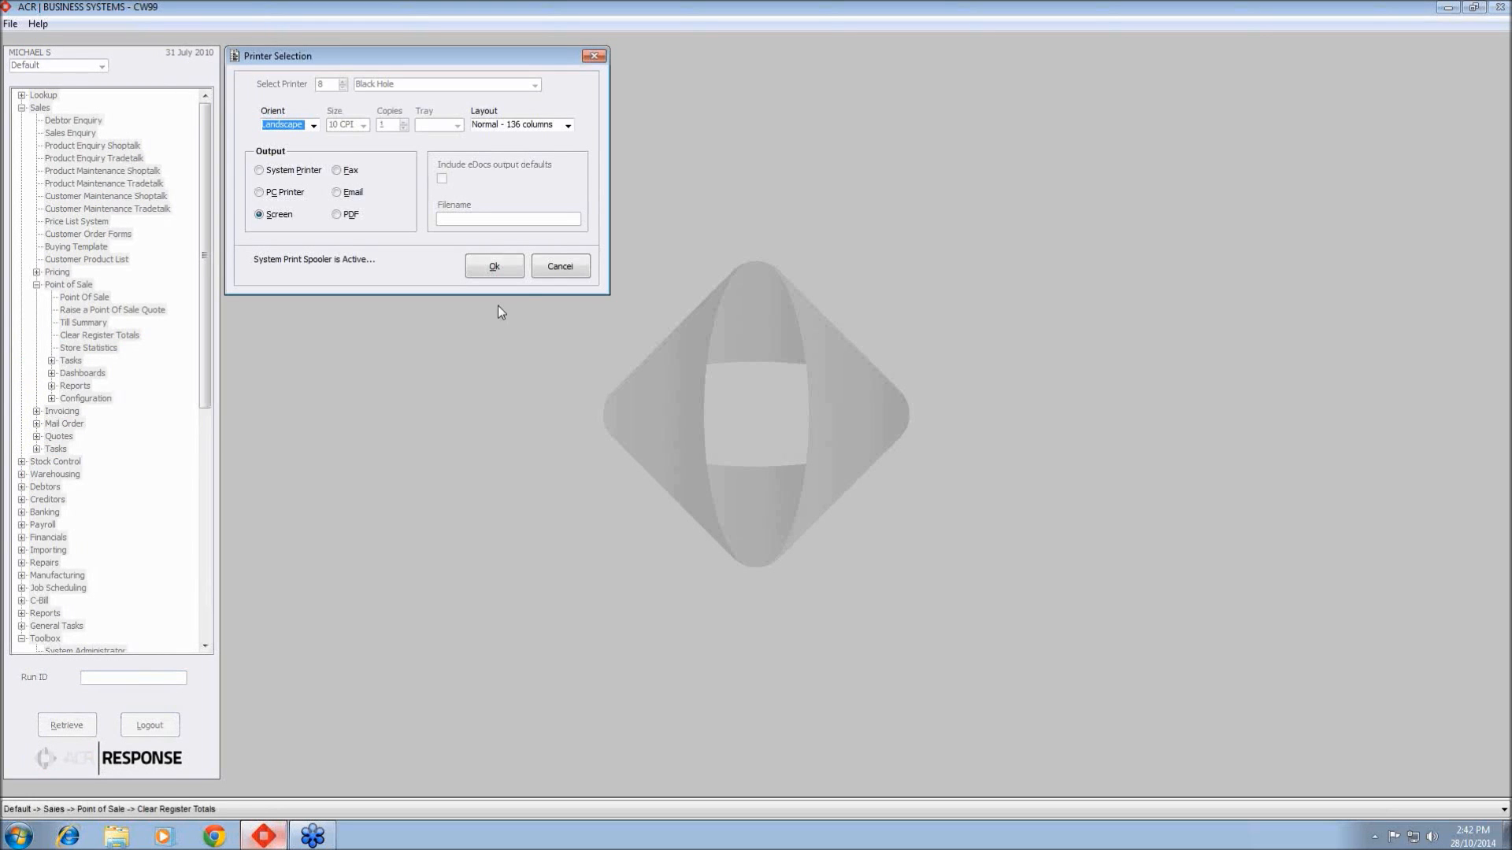
click(513, 267)
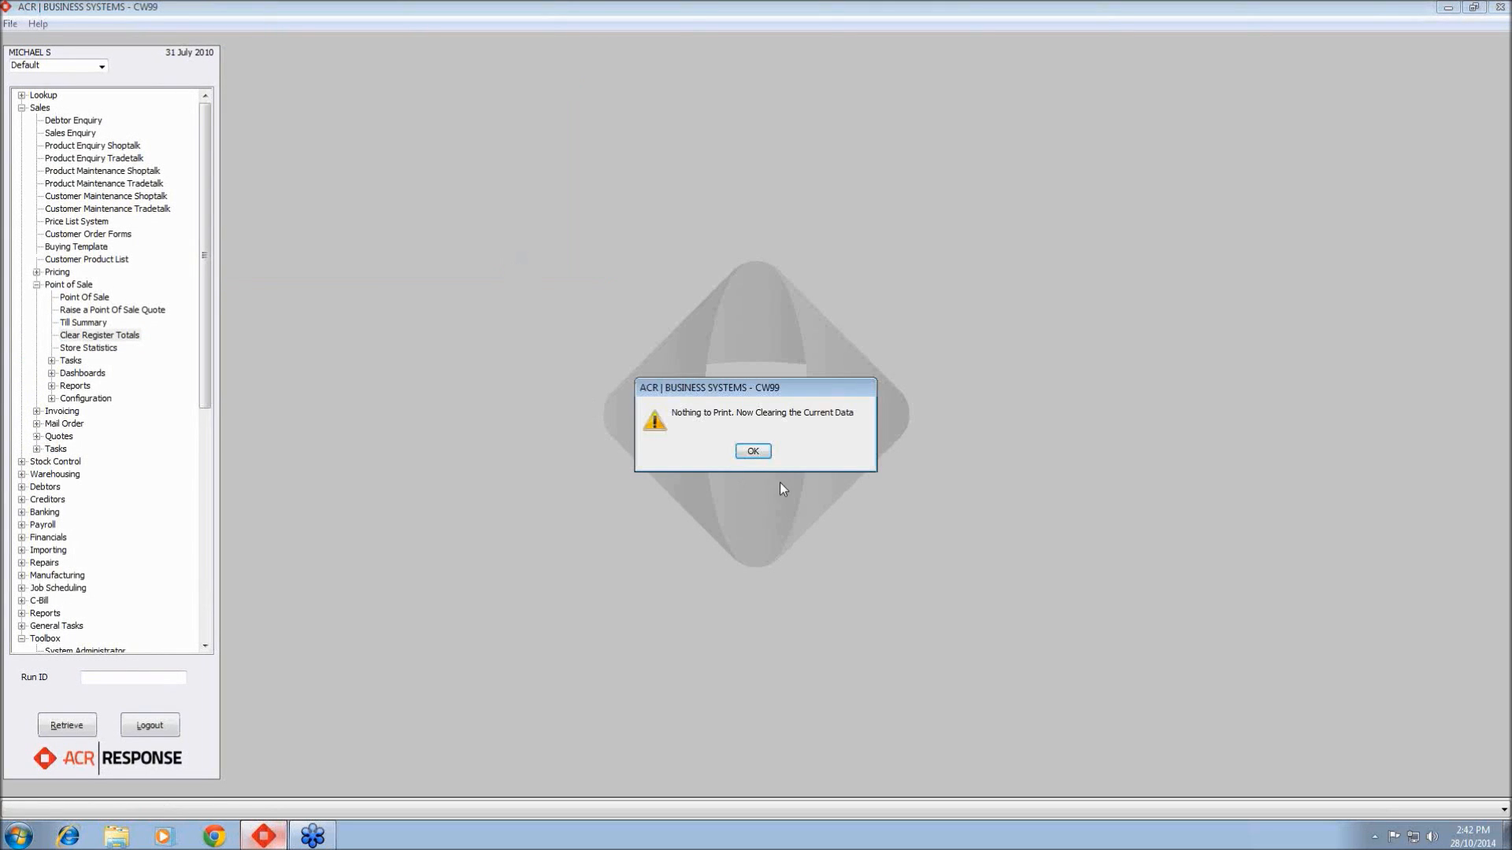
click(753, 452)
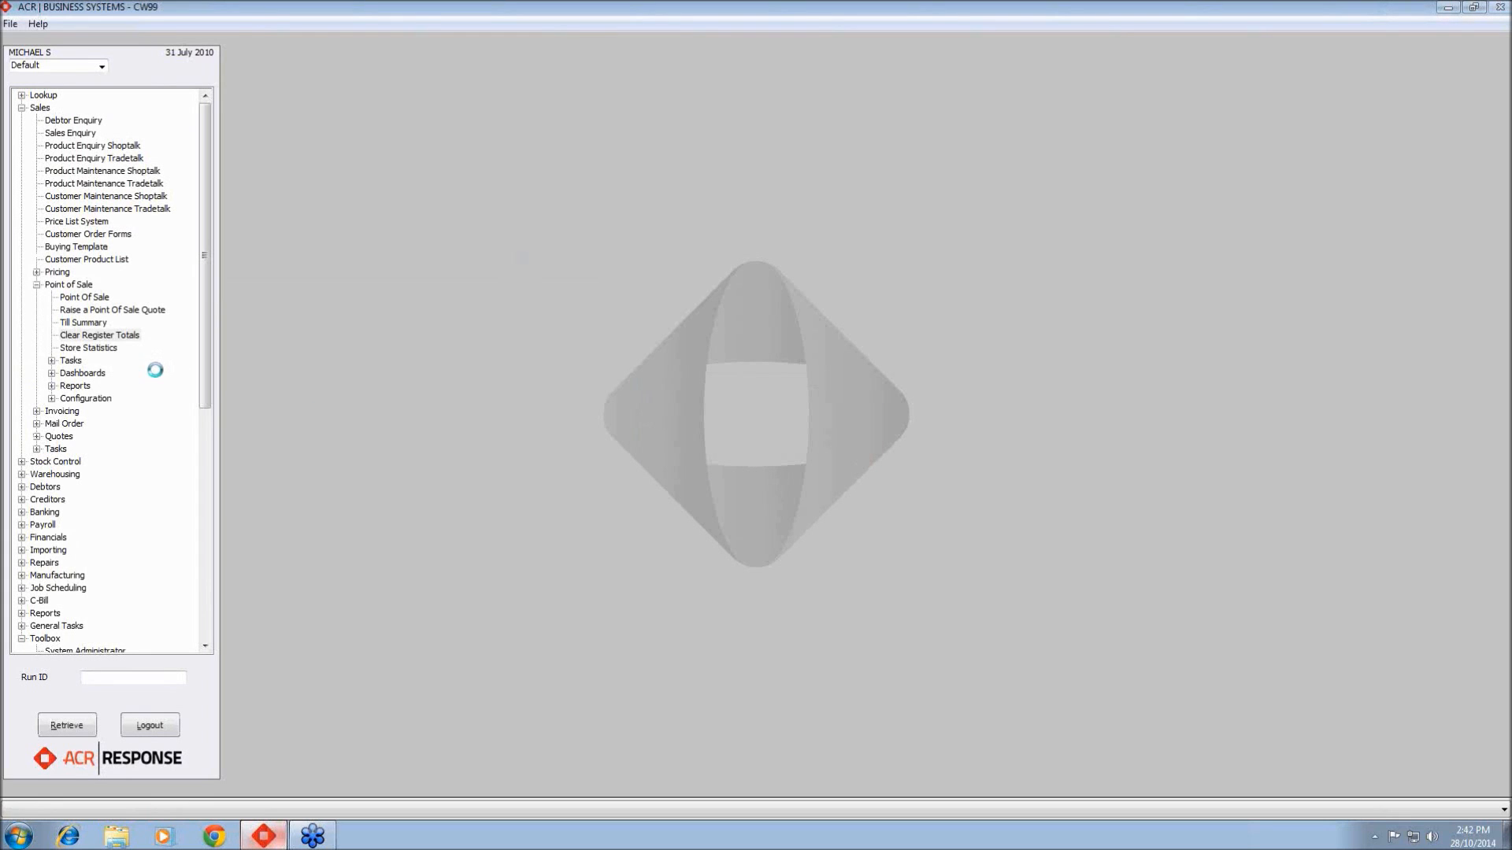
Run the Invoice Sales Journal from the Invoicing tasks with Print Current and output to Screen
click(36, 411)
click(52, 563)
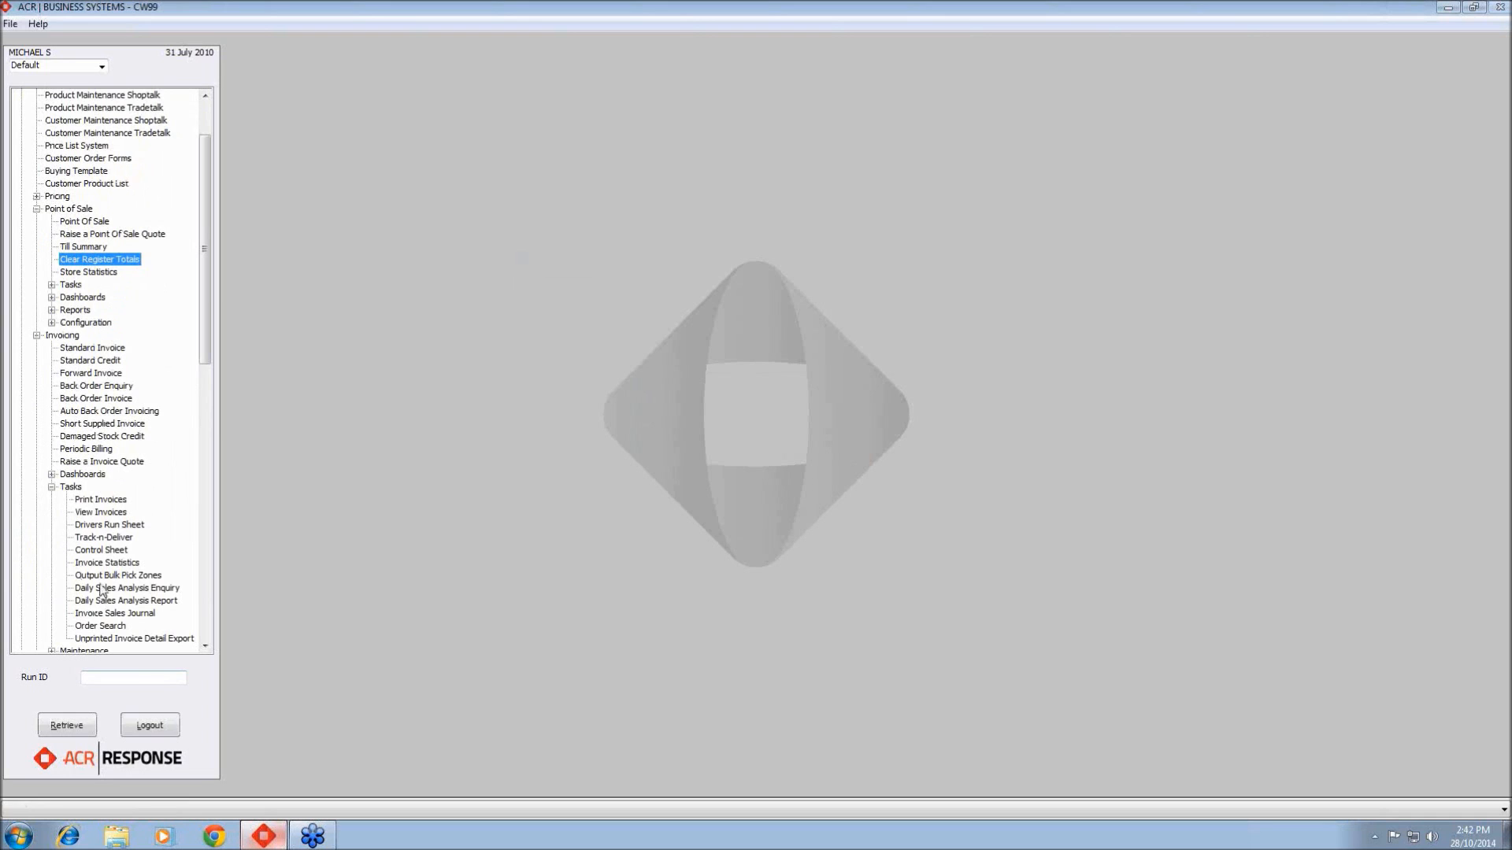
double_click(105, 613)
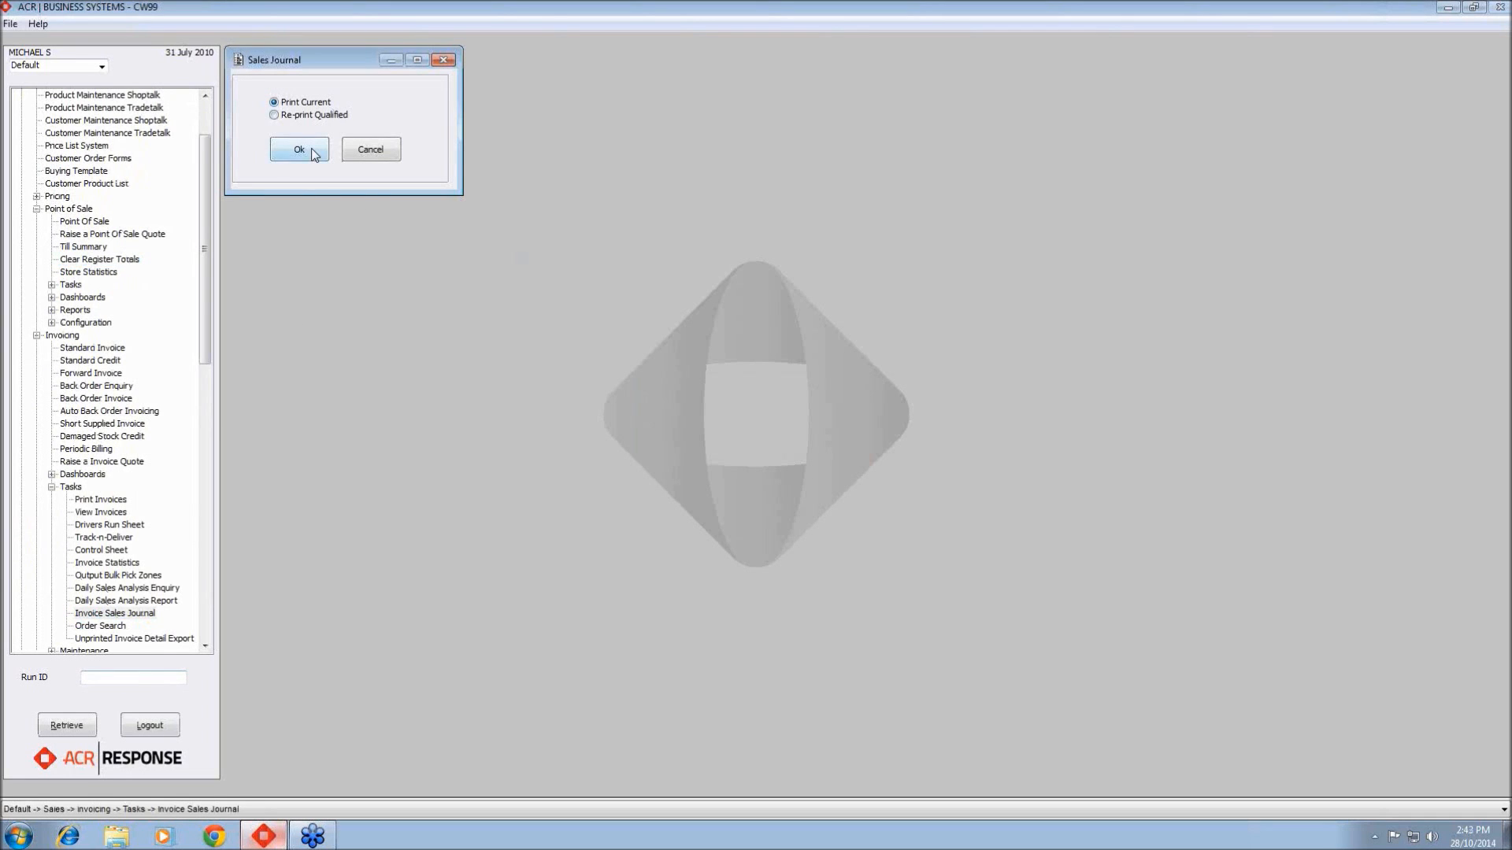
click(498, 262)
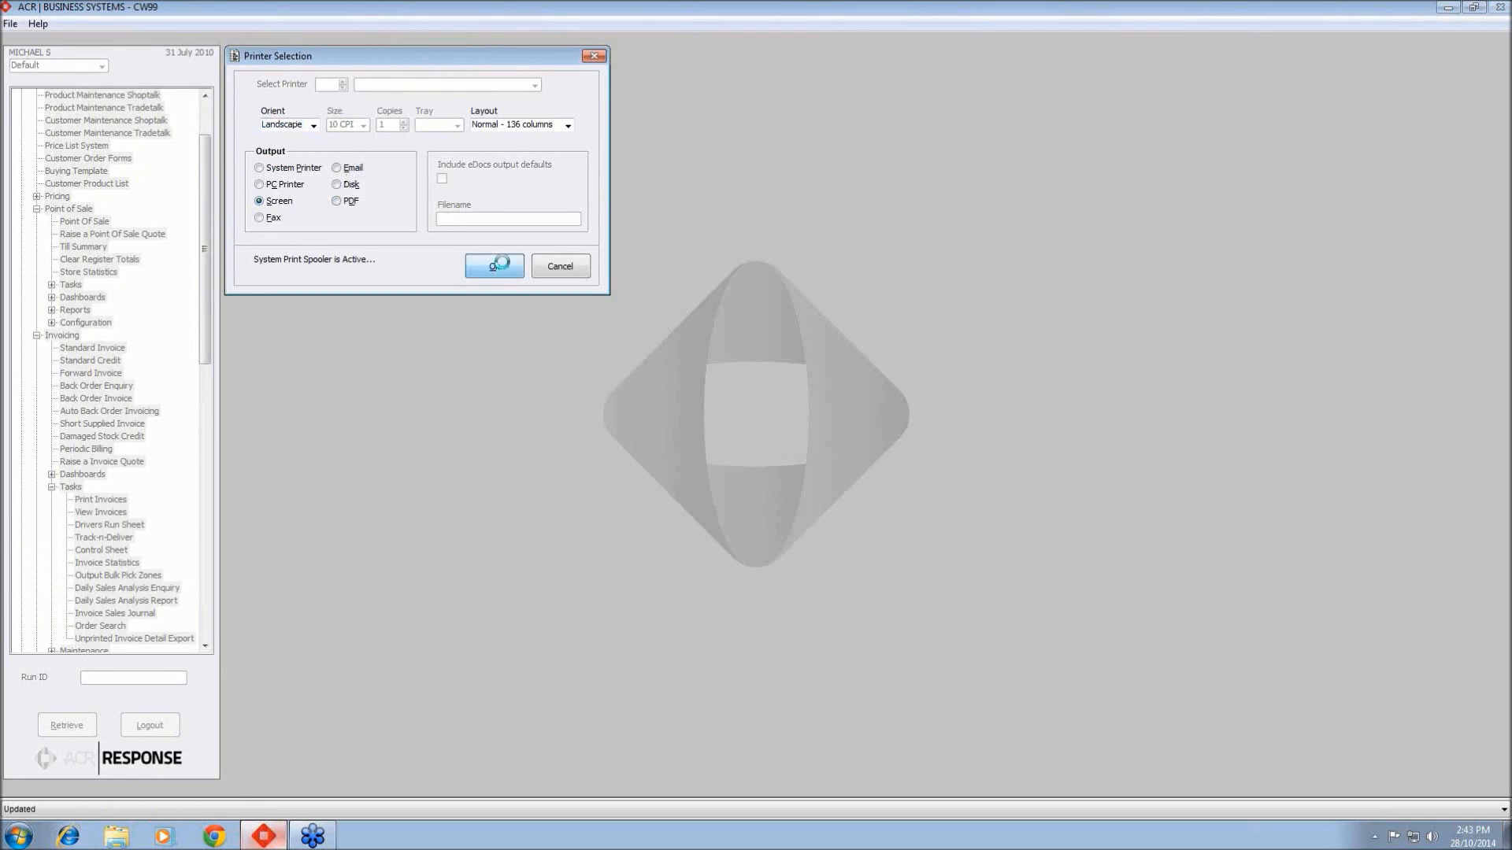
click(752, 450)
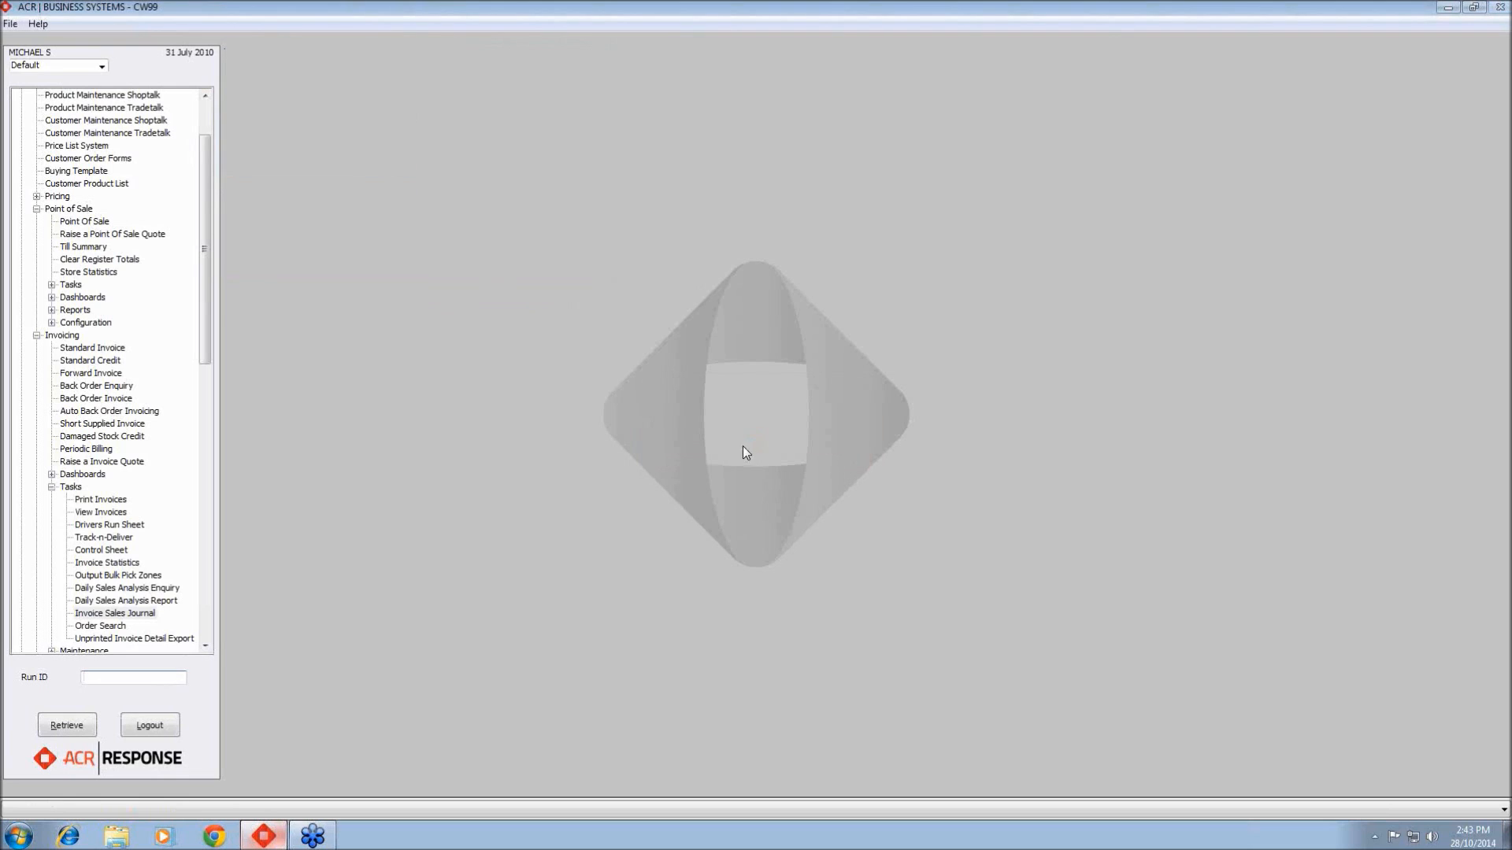
Auto-allocate debtor payments in Debtor Payment Allocation for All Dates with Apply Taken Discount, and quit the allocation window
click(36, 335)
click(37, 210)
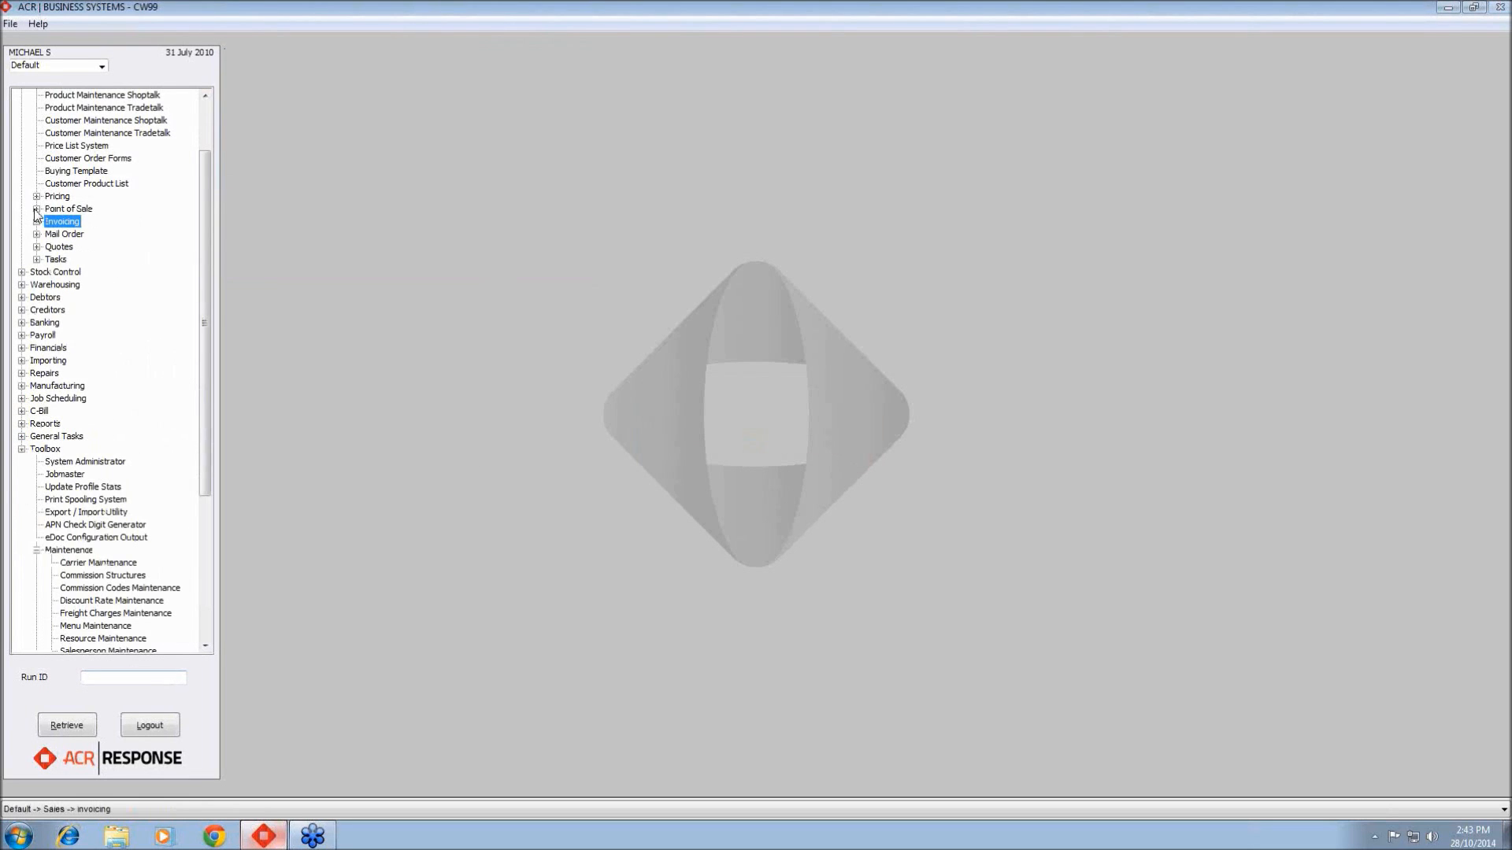
scroll(176, 429, down, 1)
scroll(177, 429, down, 5)
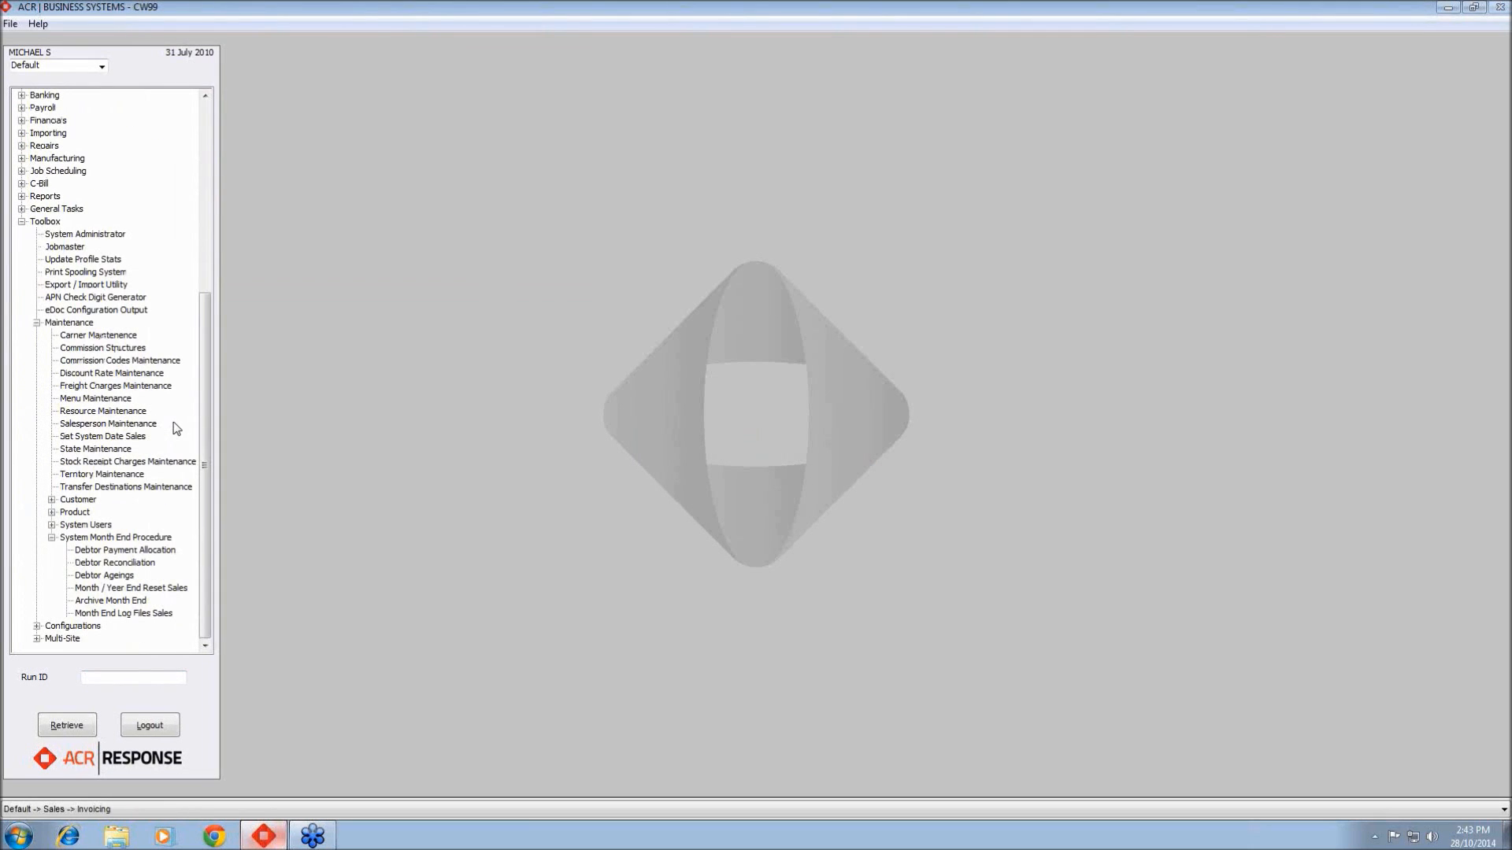
click(163, 551)
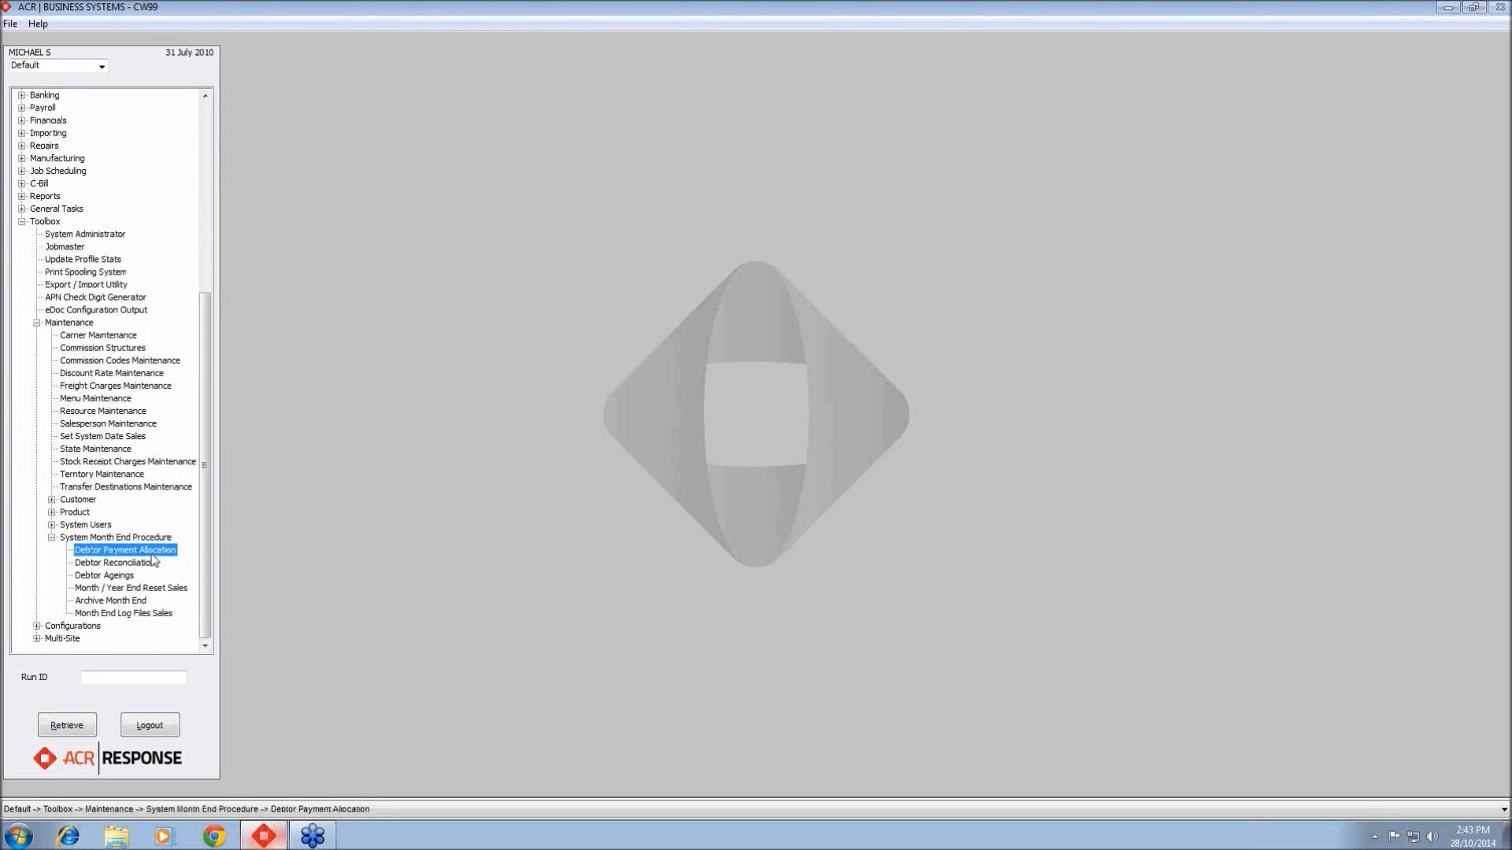
double_click(153, 551)
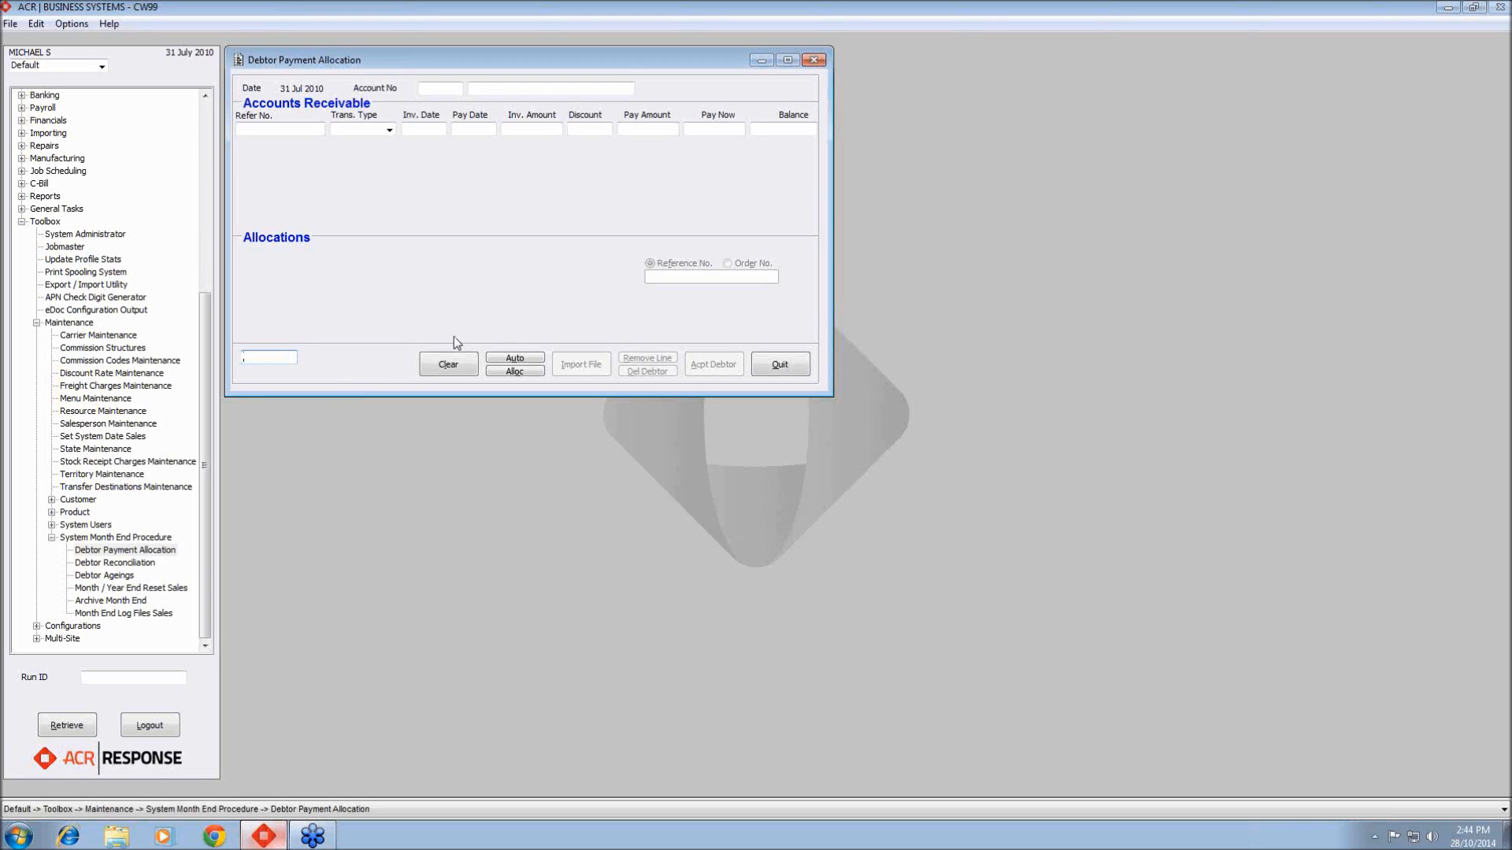
click(521, 371)
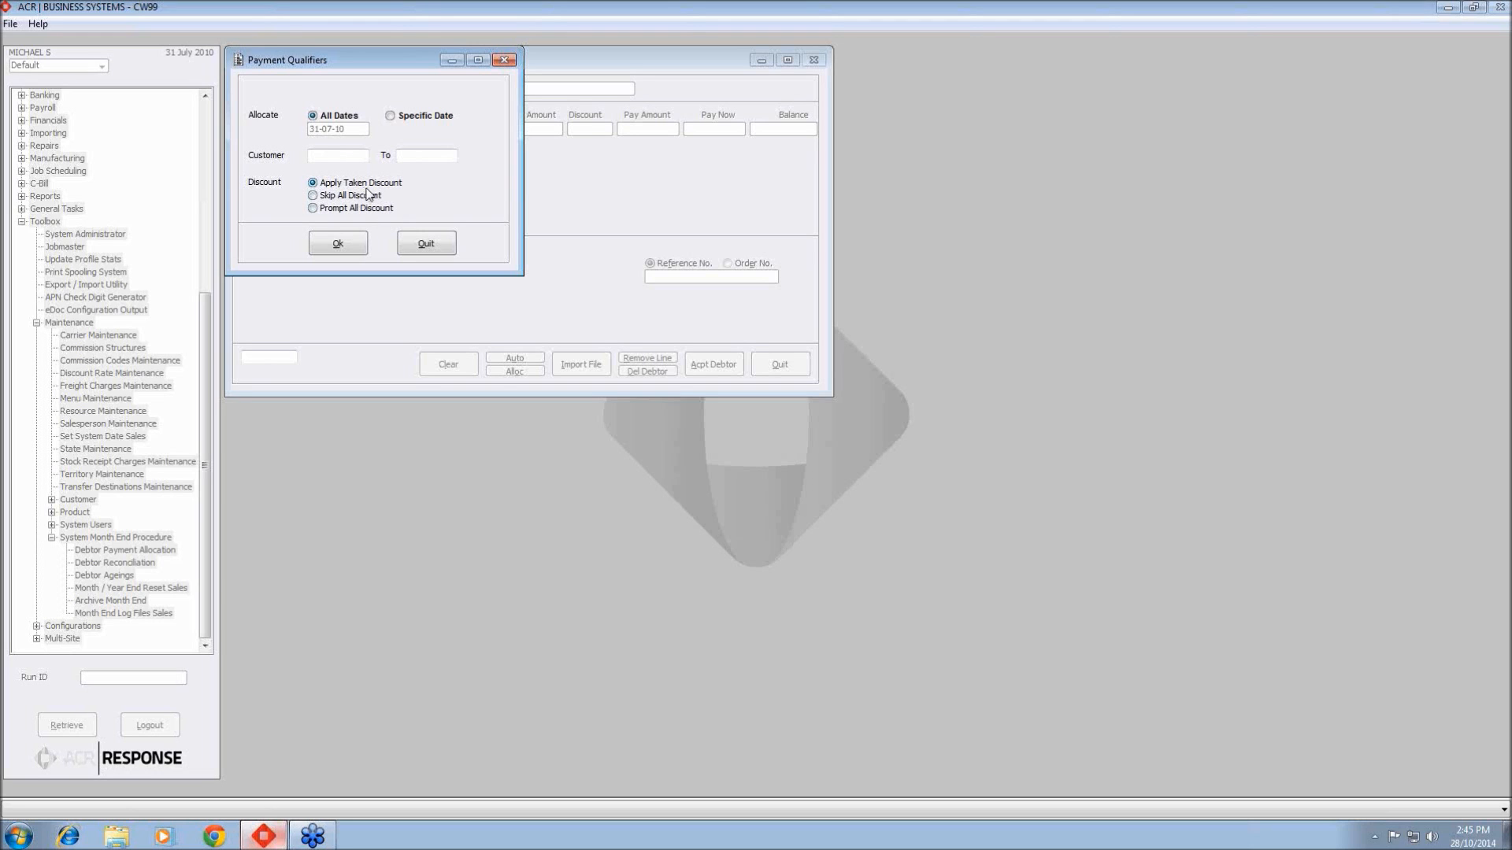
click(343, 250)
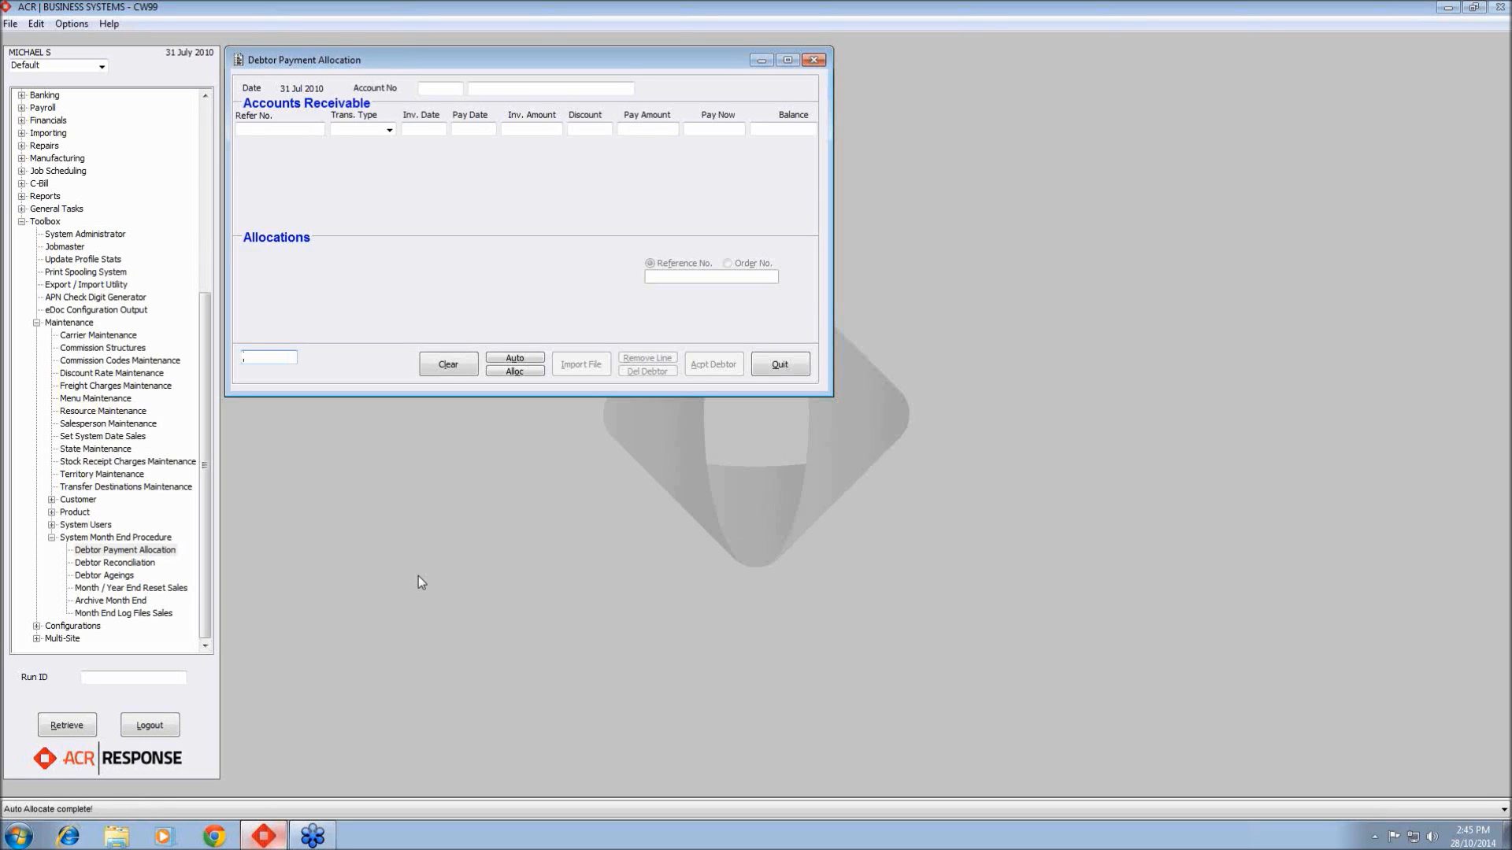
click(791, 362)
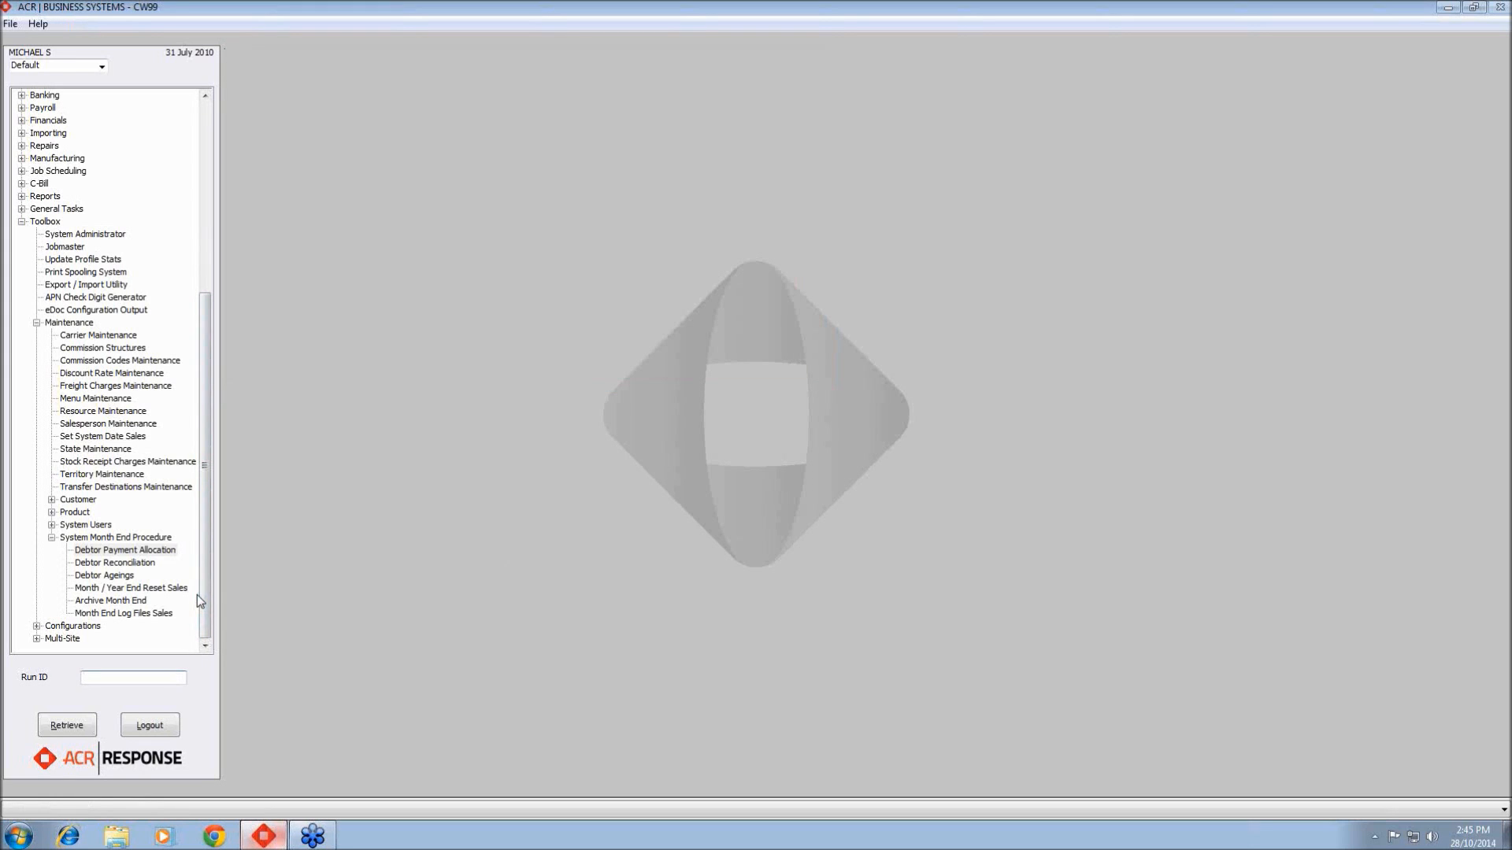
Generate the current Debtor Reconciliation report, check it on screen, and decline the reprint to clear the current data
click(139, 563)
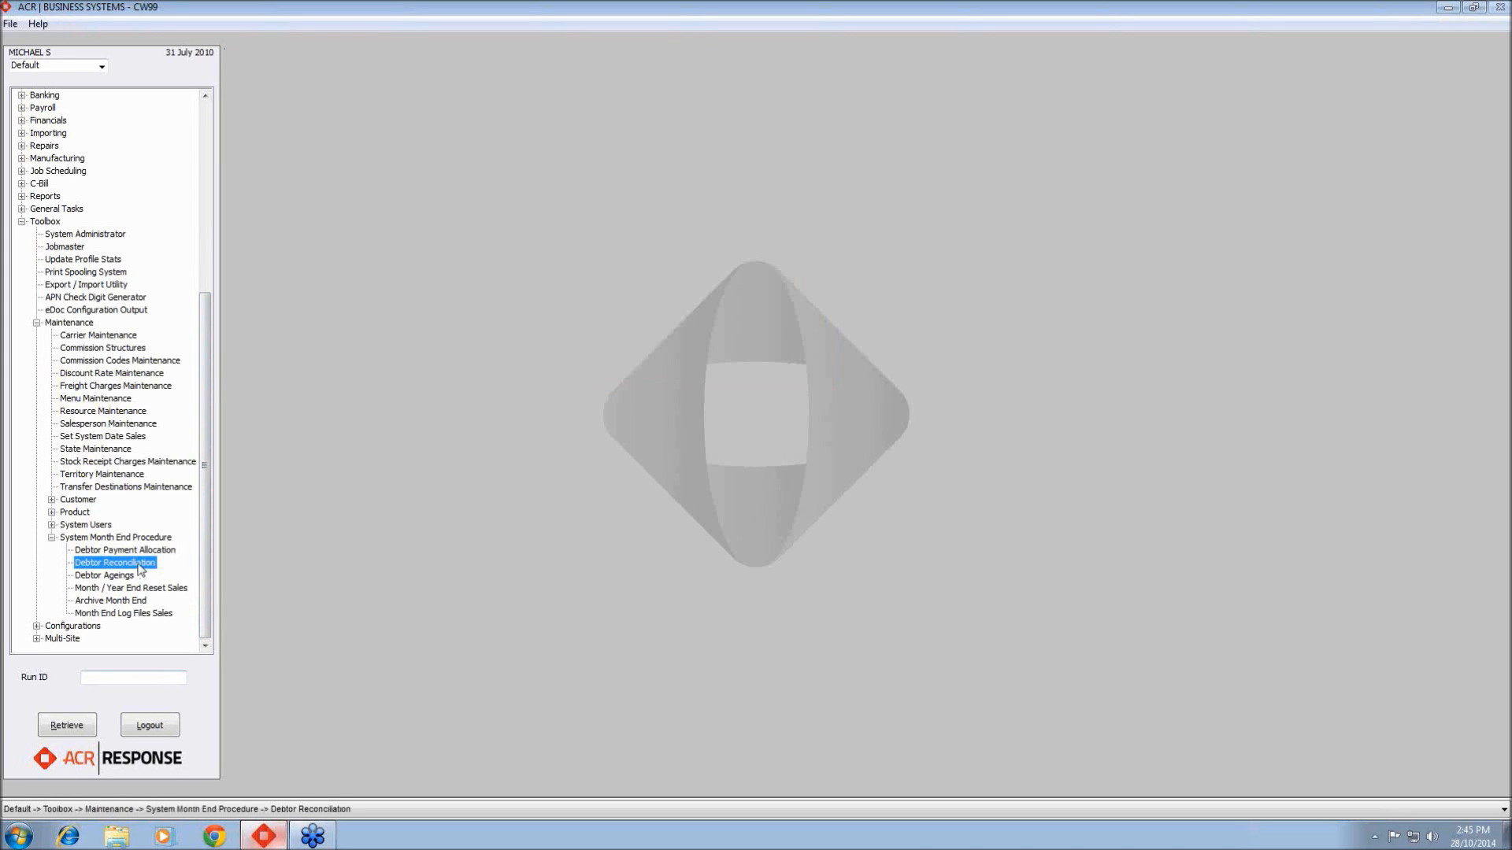
double_click(141, 564)
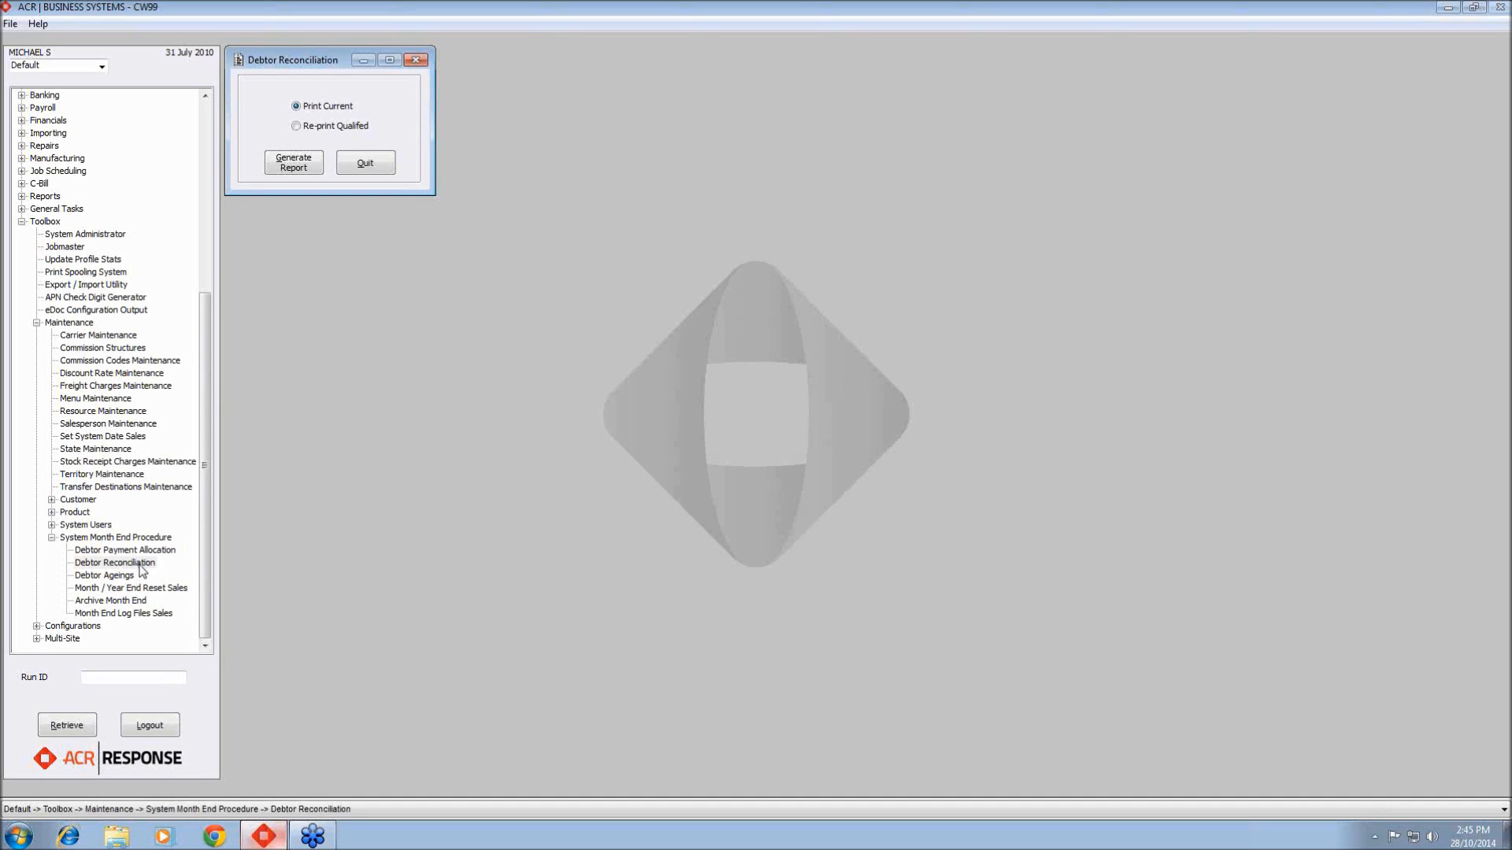
click(304, 168)
click(303, 168)
click(491, 265)
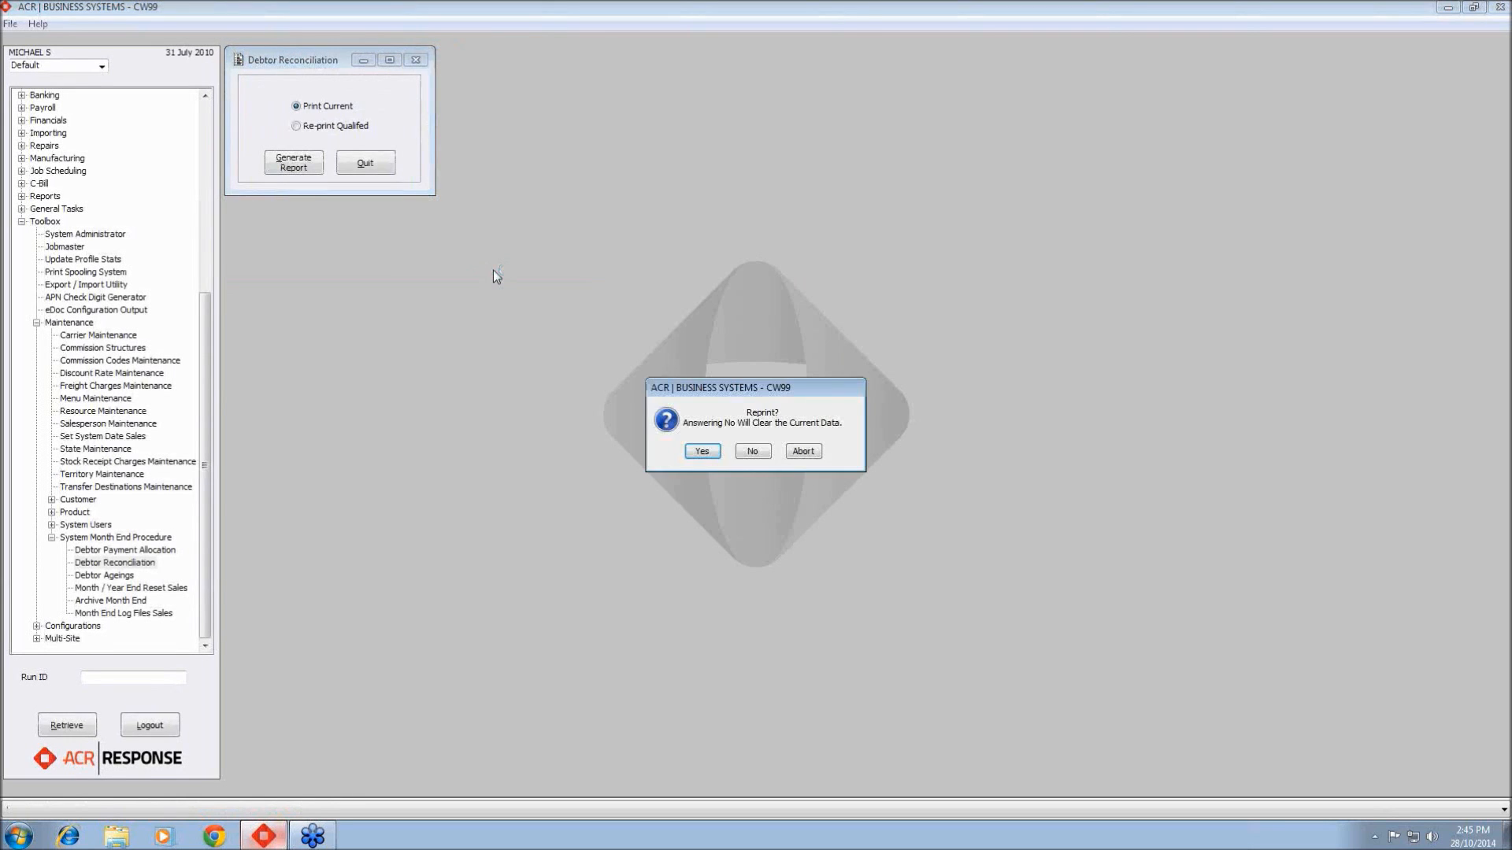
click(792, 455)
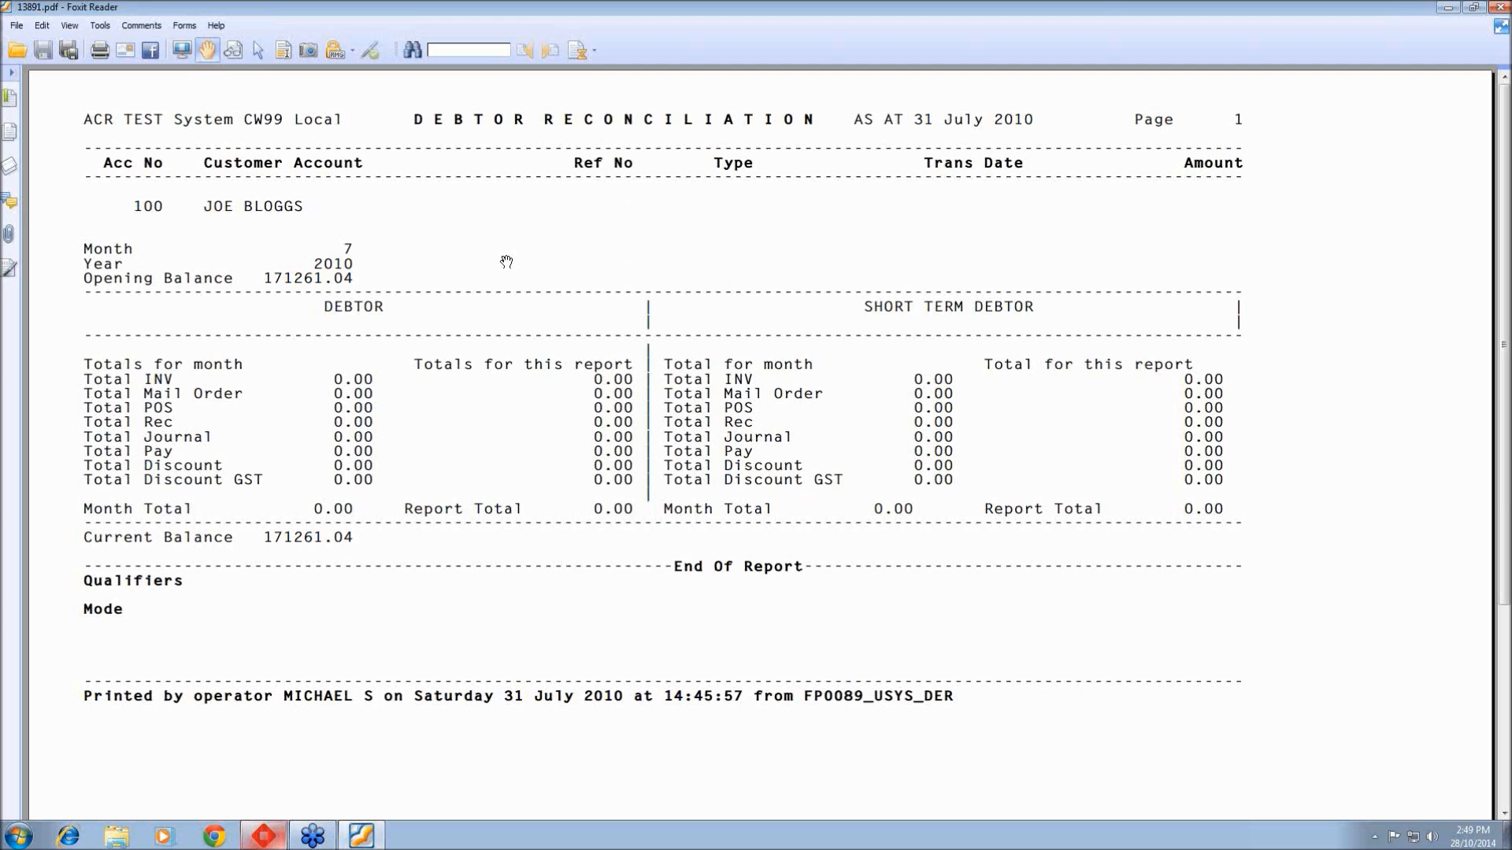
click(1500, 7)
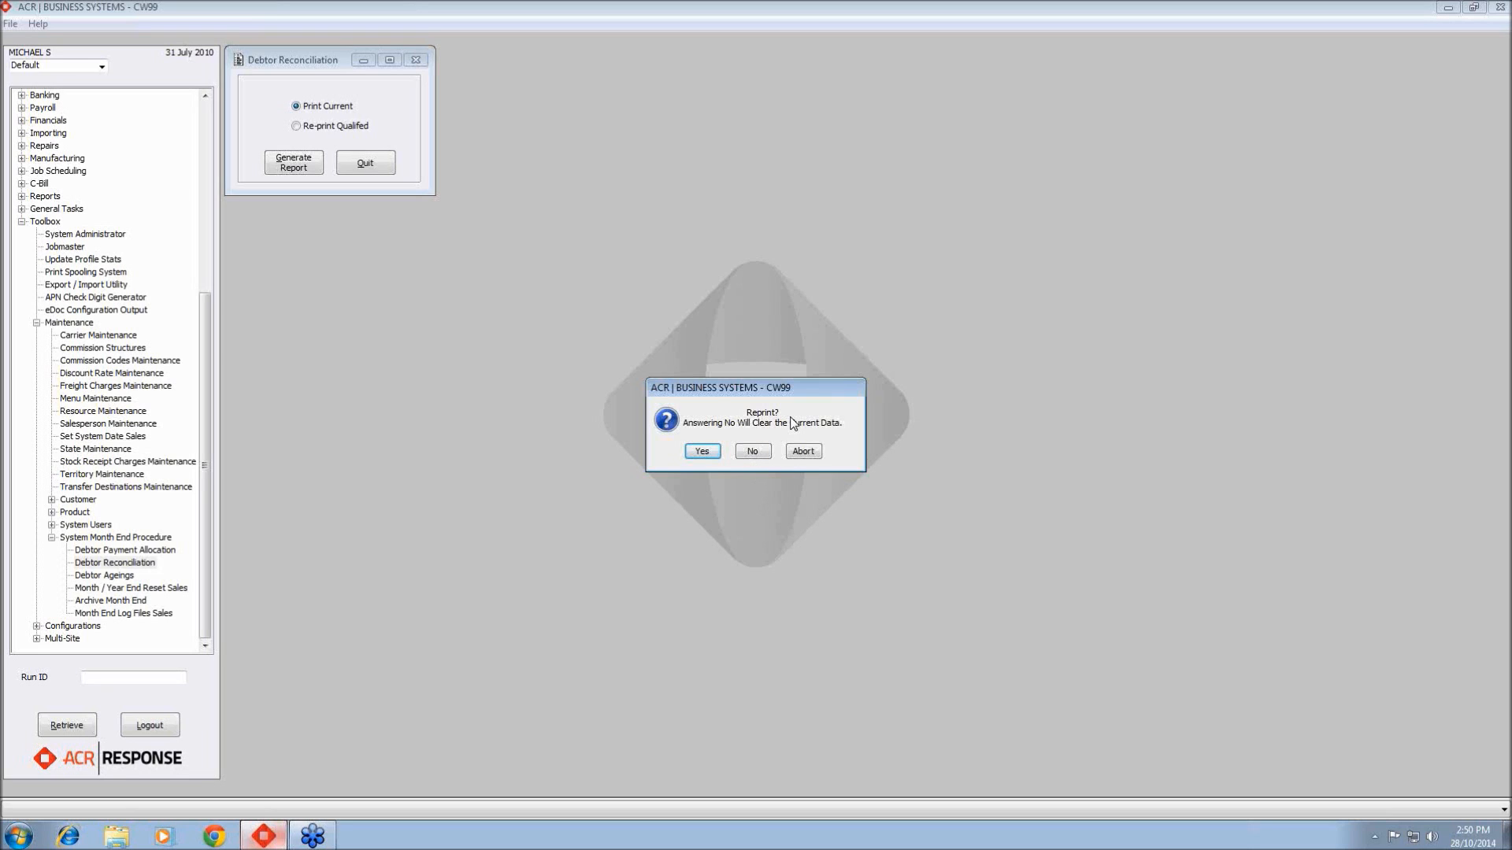
click(753, 451)
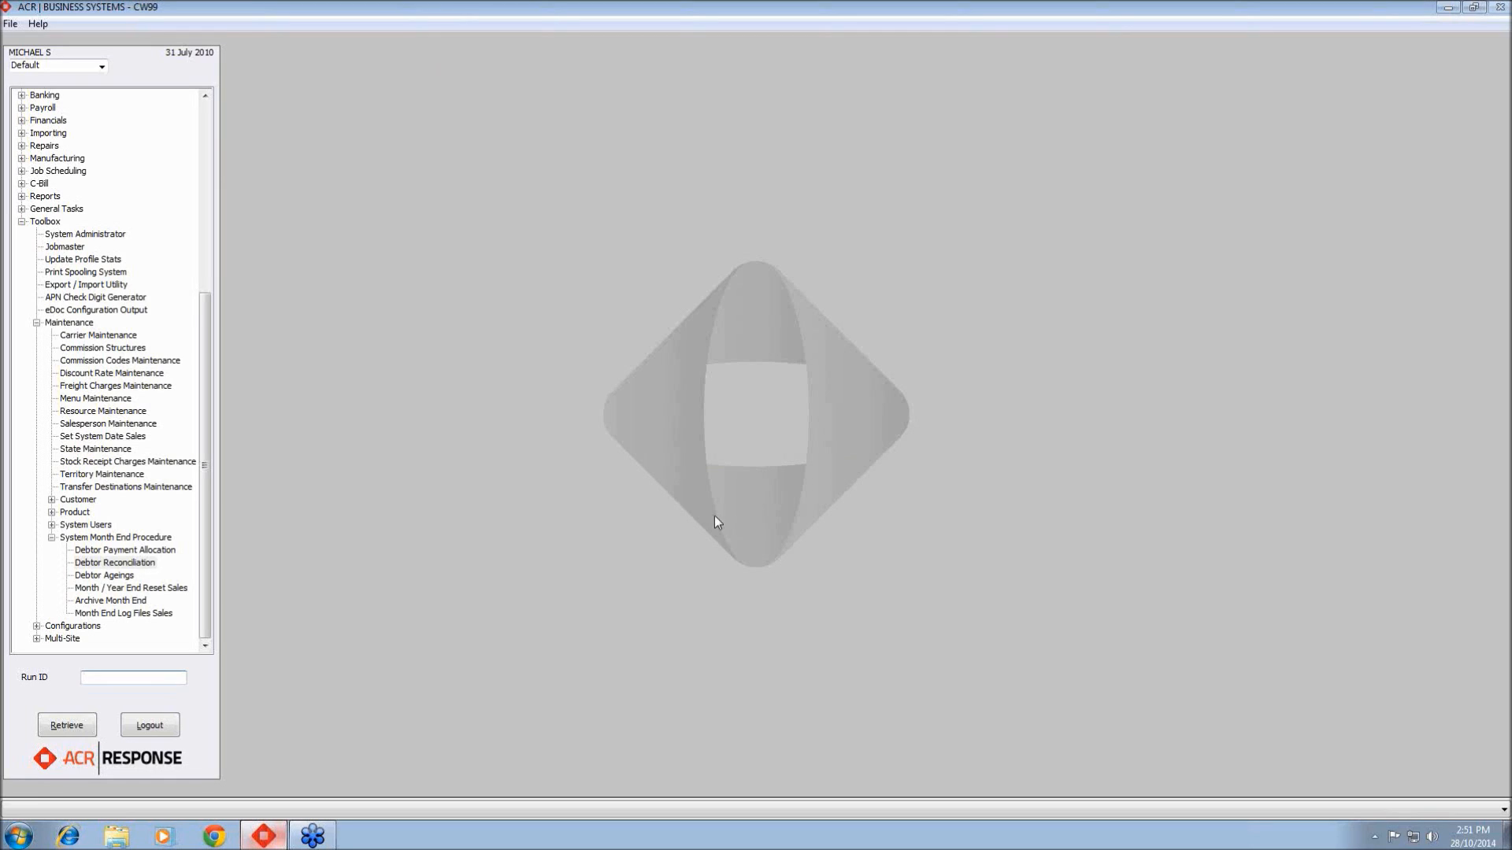
Run Debtor Ageings for Debtor customers with No Report, Current month and customer updates as per the ageing date 31 July 2010
click(124, 575)
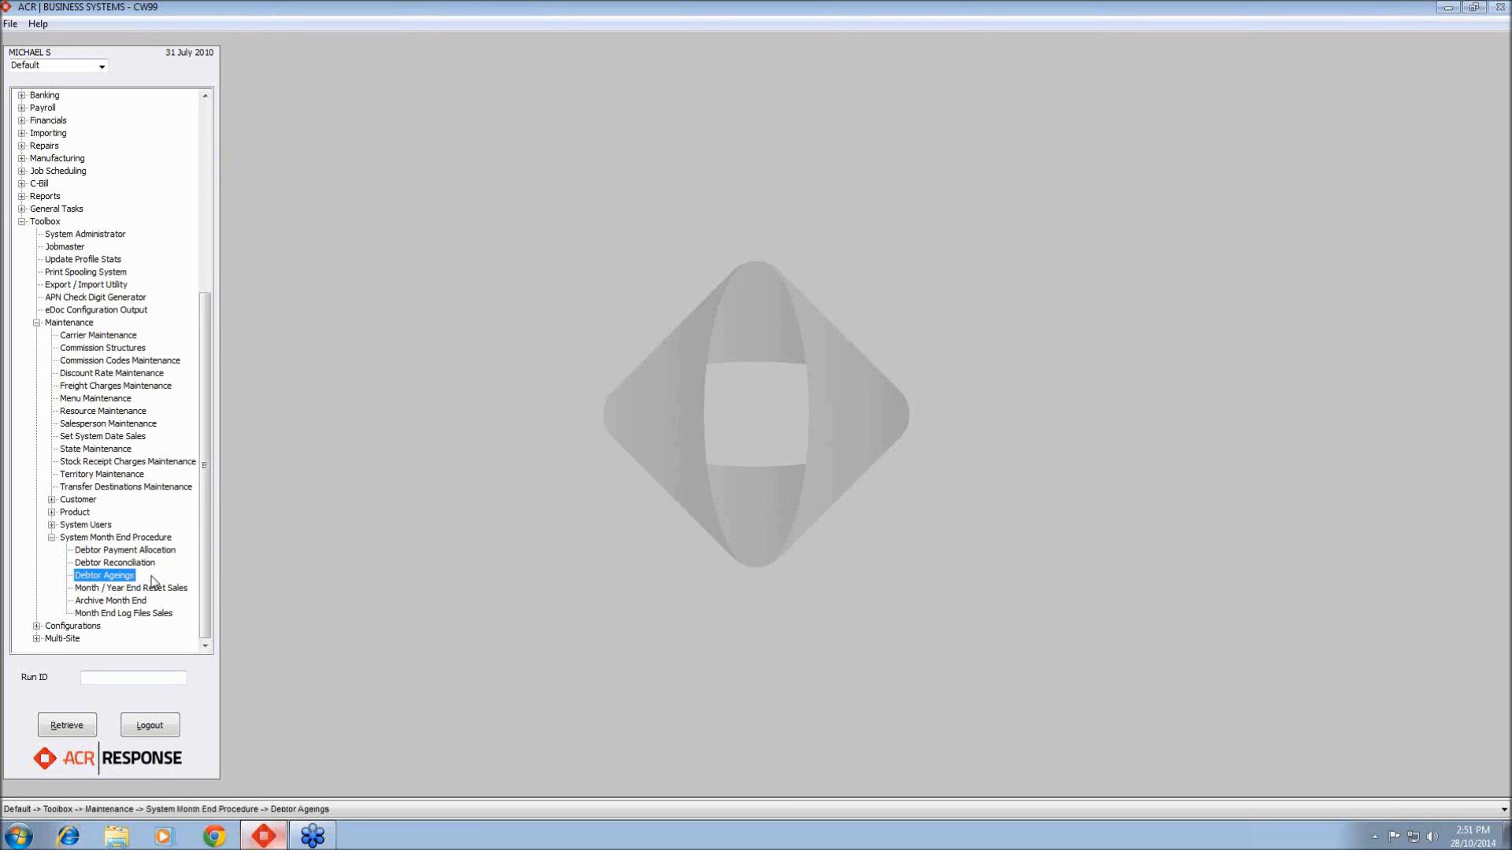
double_click(107, 576)
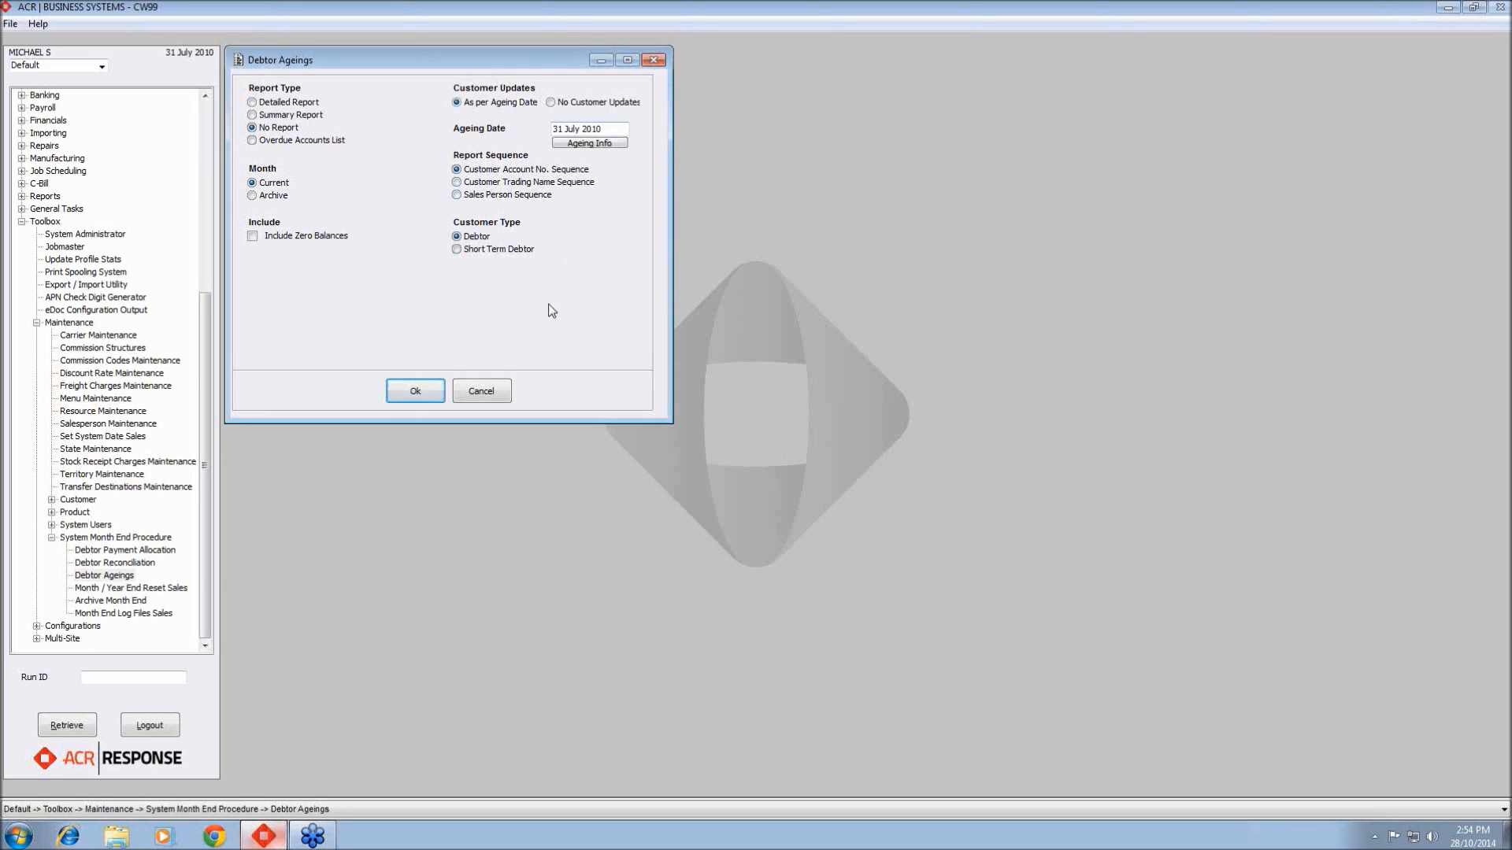
click(406, 393)
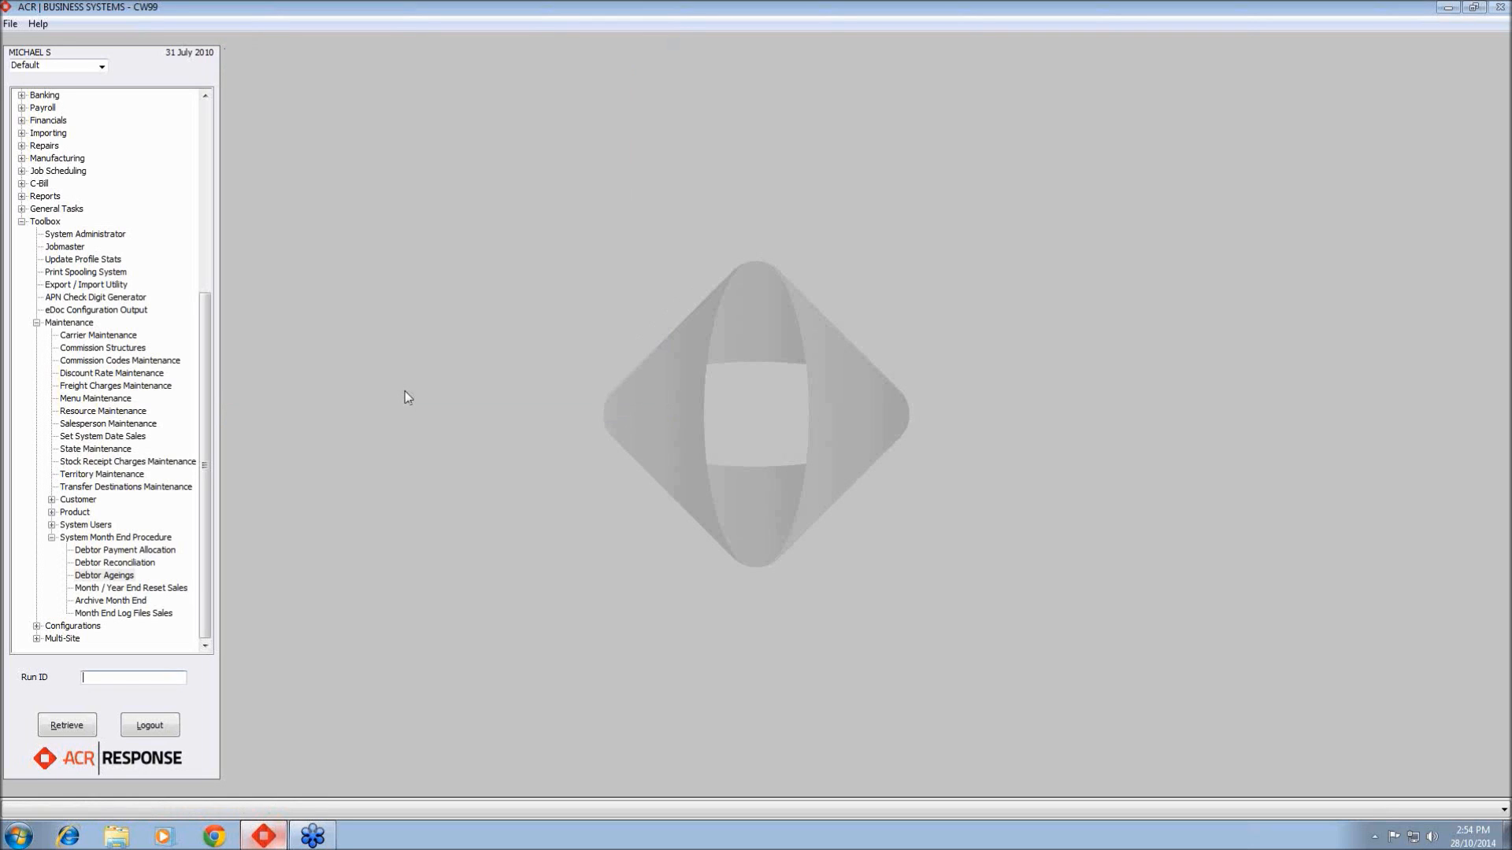
Run Debtor Ageings for Short Term Debtor customers with No Report, Current month and ageing date 31 July 2010
double_click(110, 575)
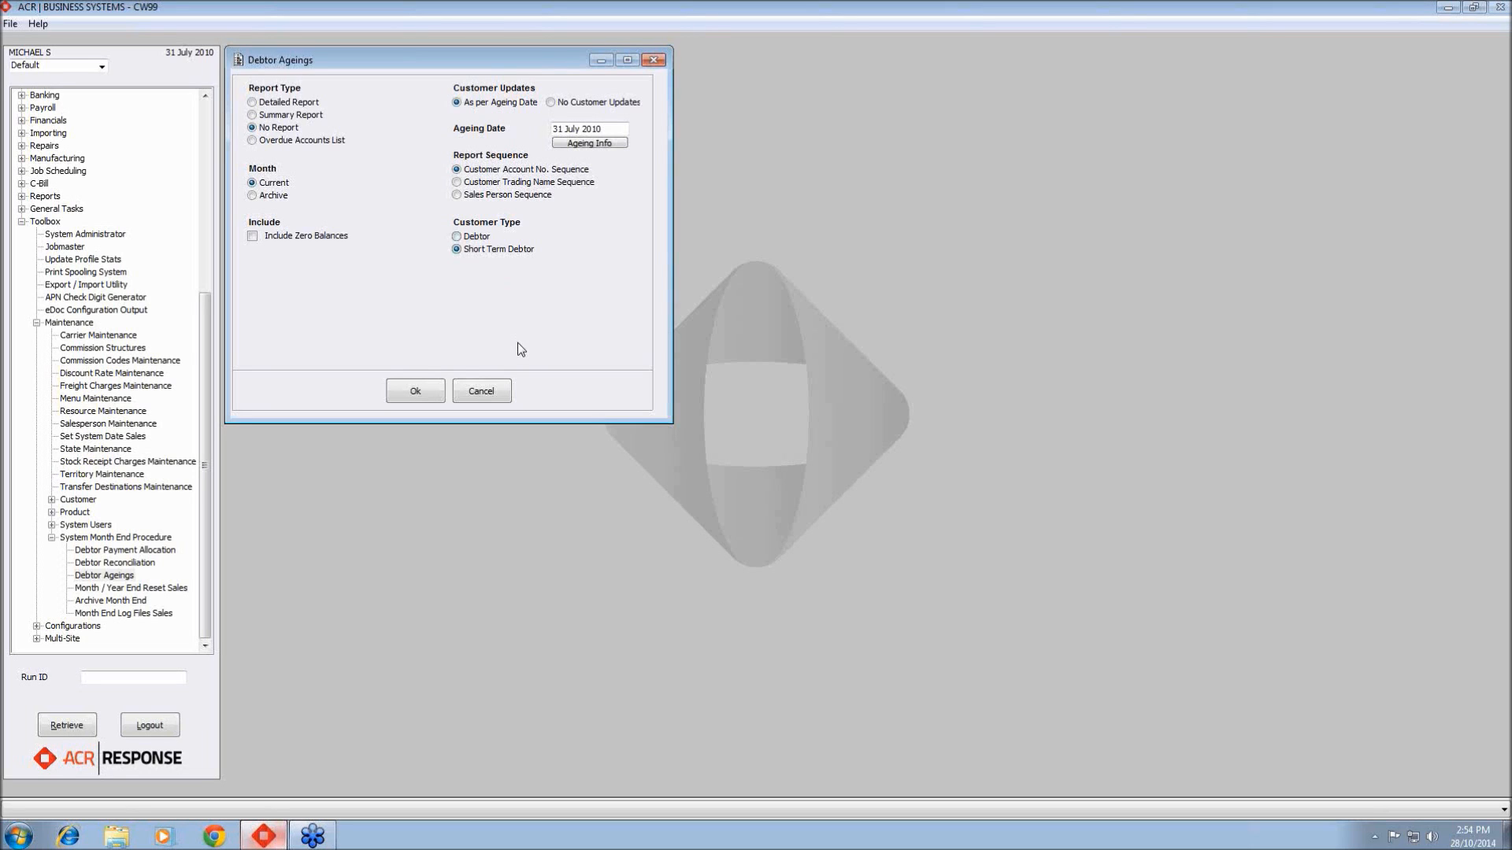
click(433, 392)
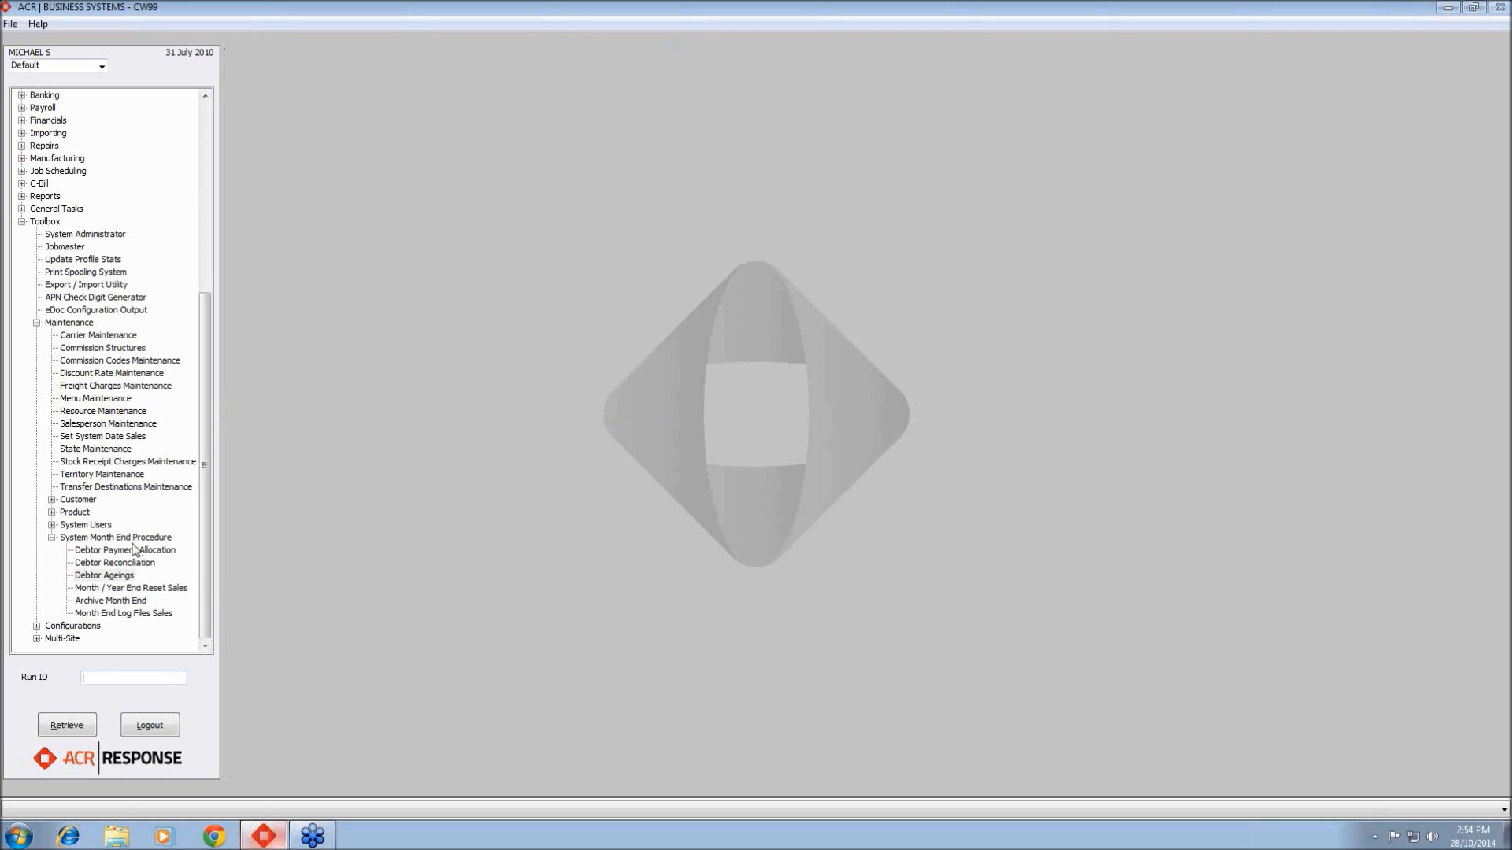
click(129, 579)
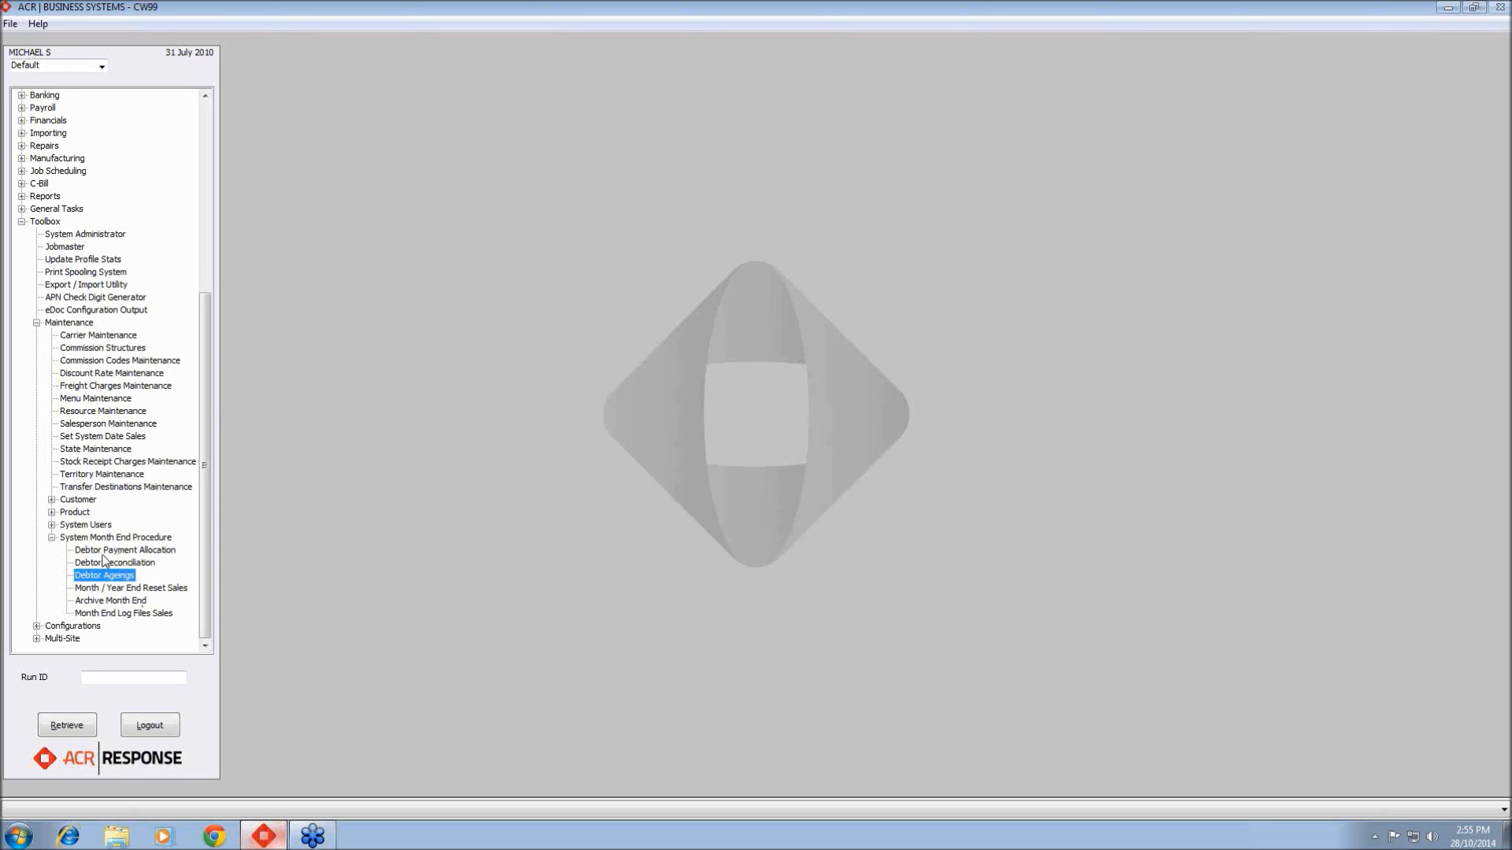
Try to run Month / Year End Reset Sales from the System Month End Procedure tasks
click(131, 588)
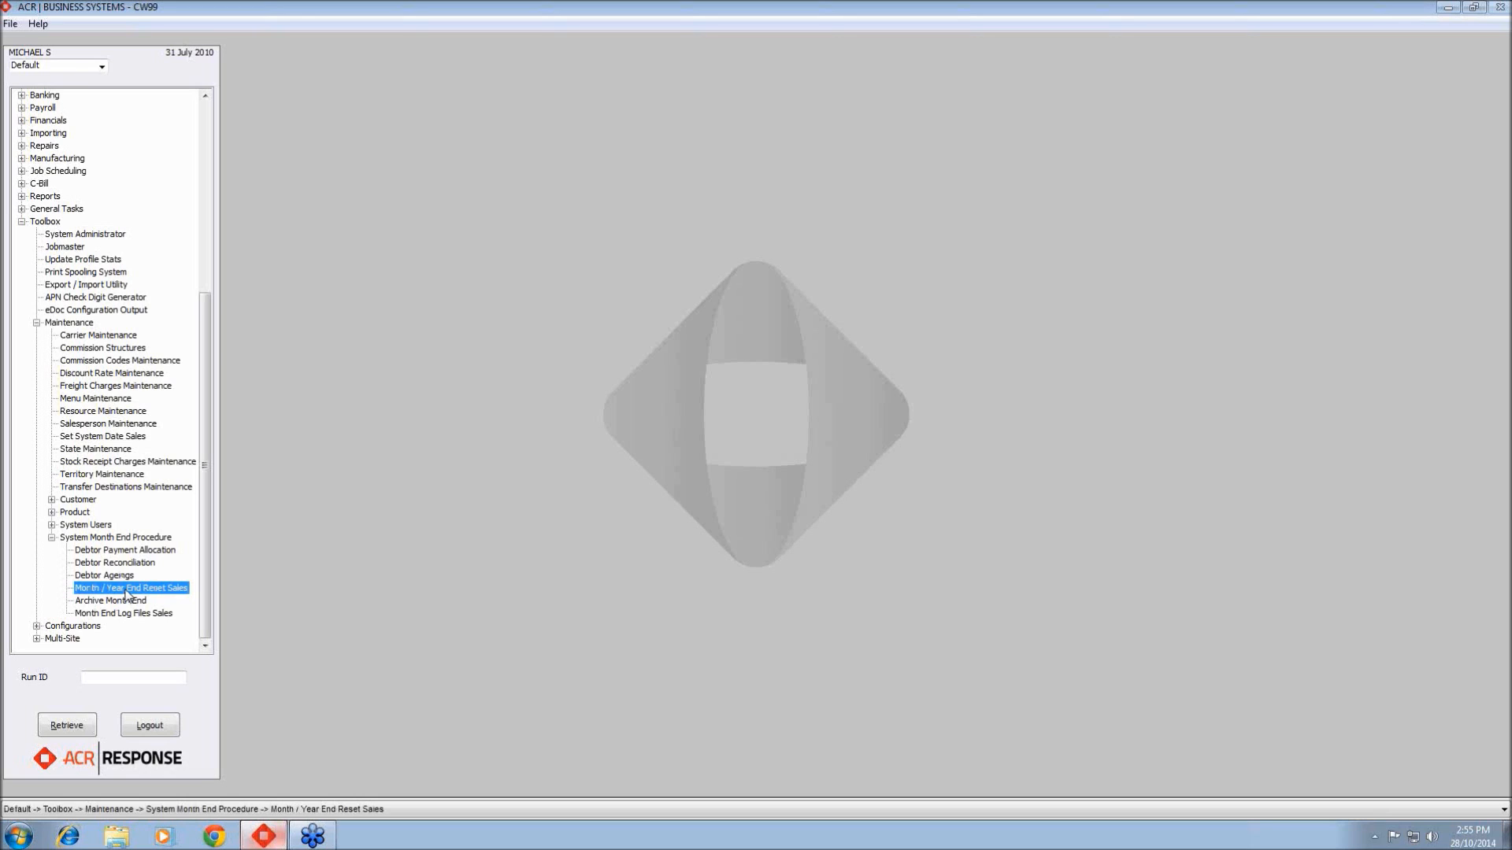
double_click(126, 589)
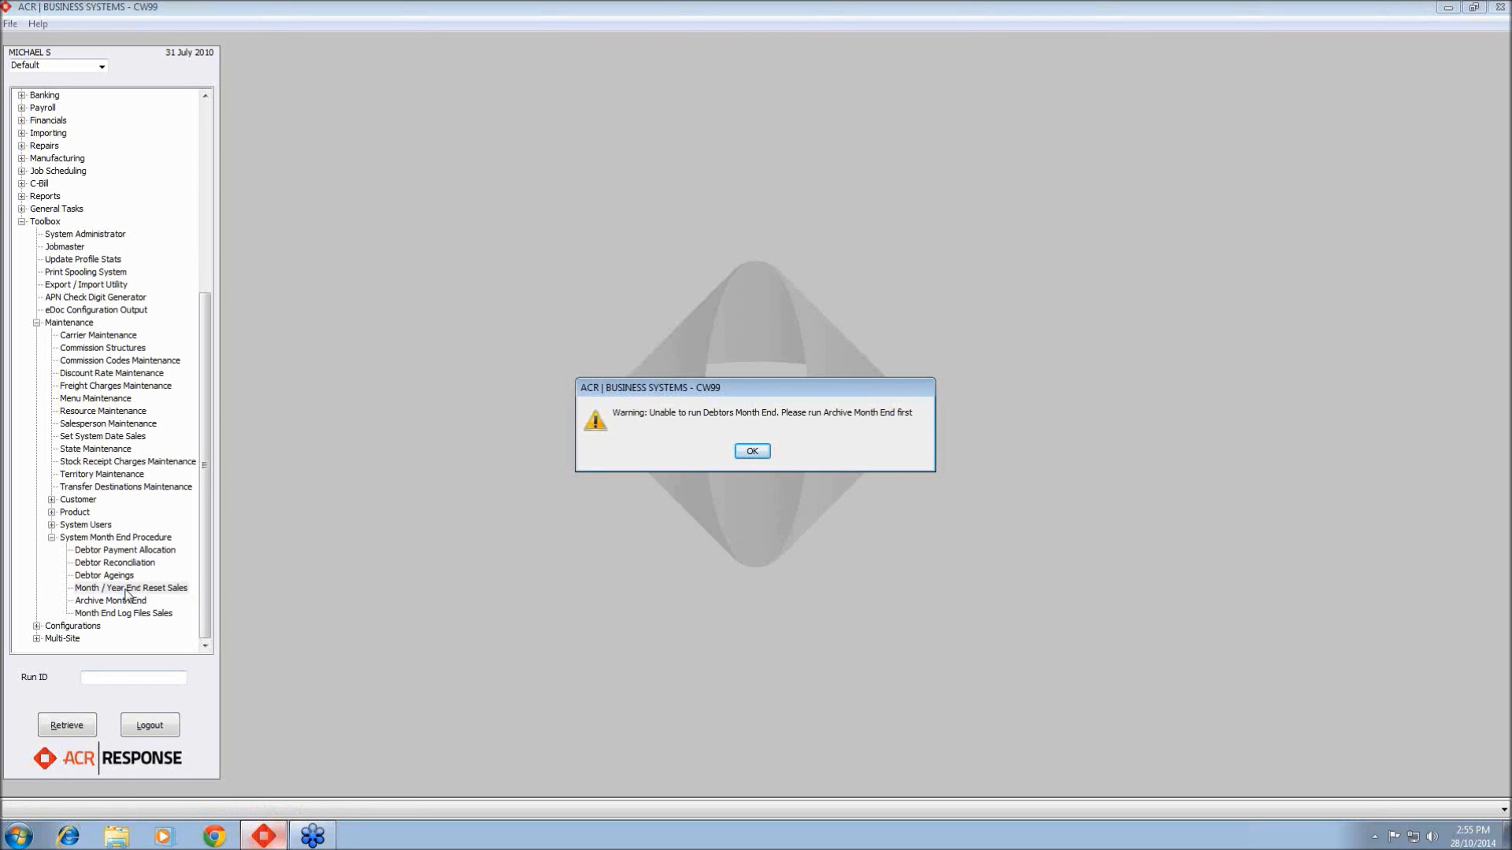
click(744, 452)
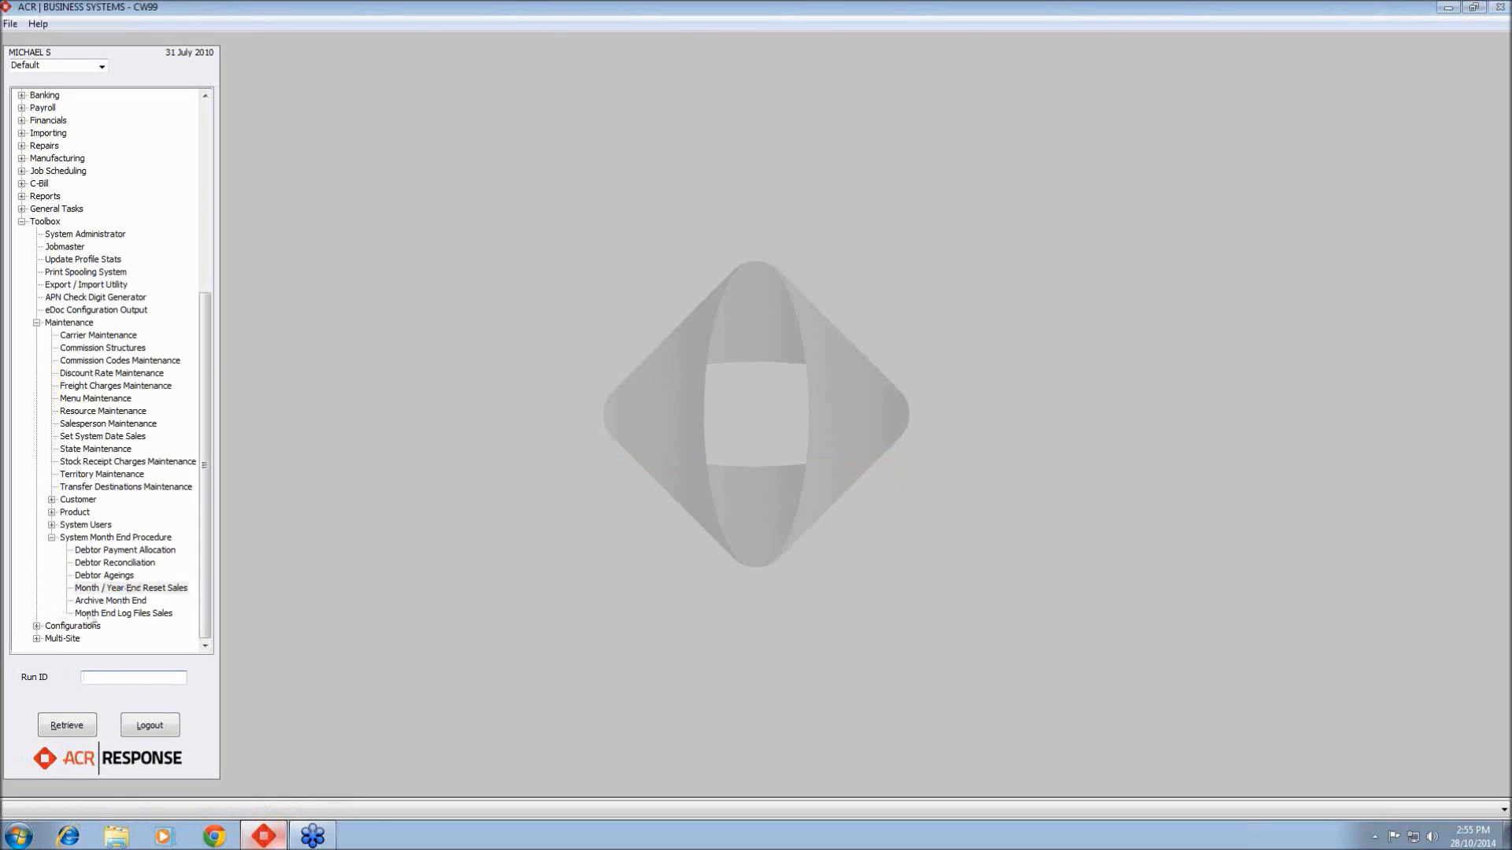
Activate the Archive Month End for June 2010, confirm it, and quit the utility when all tasks are complete
double_click(109, 601)
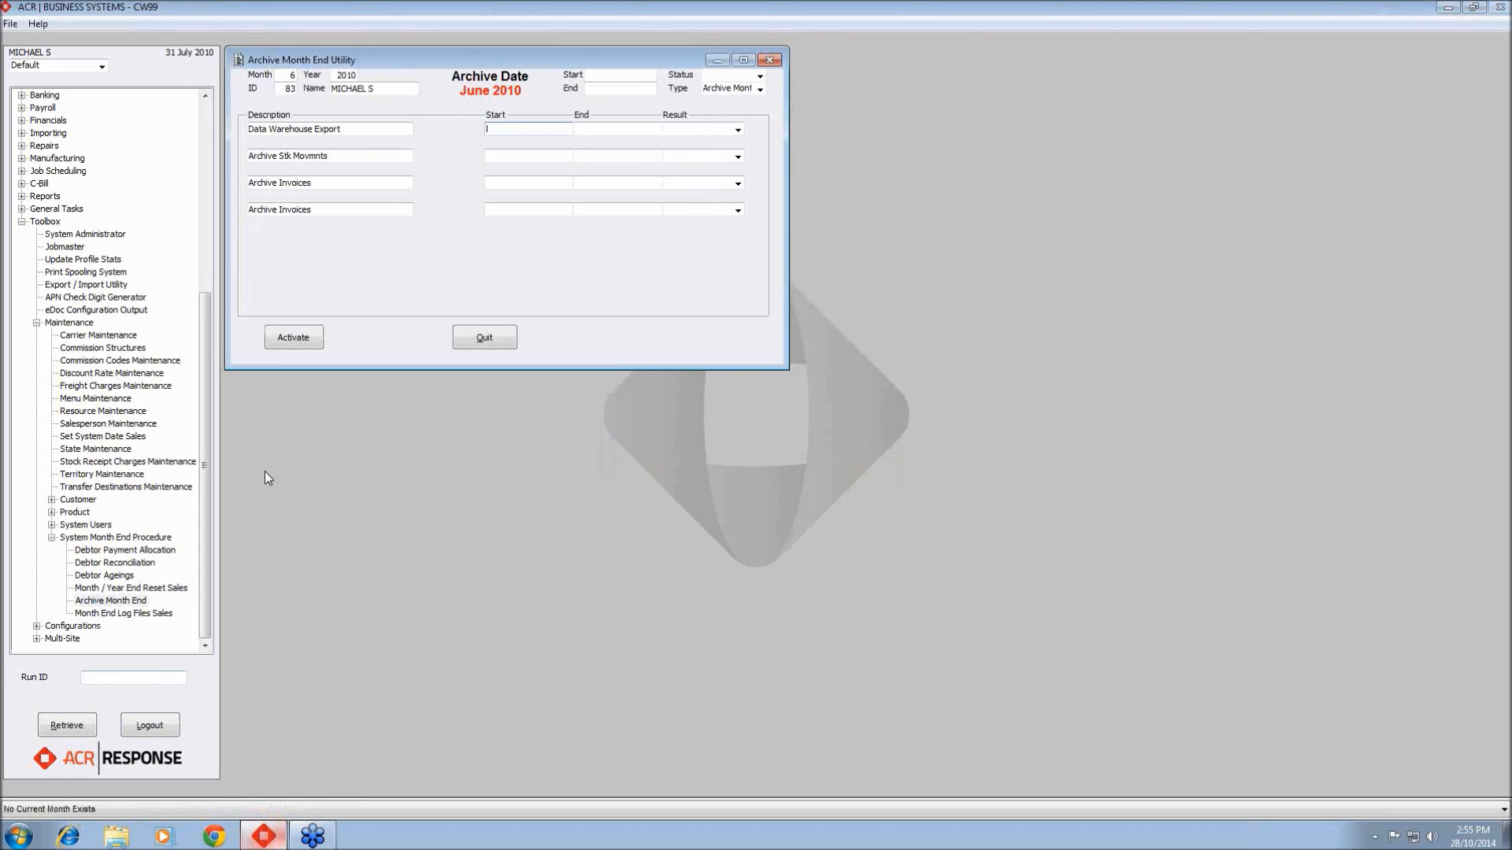
click(289, 345)
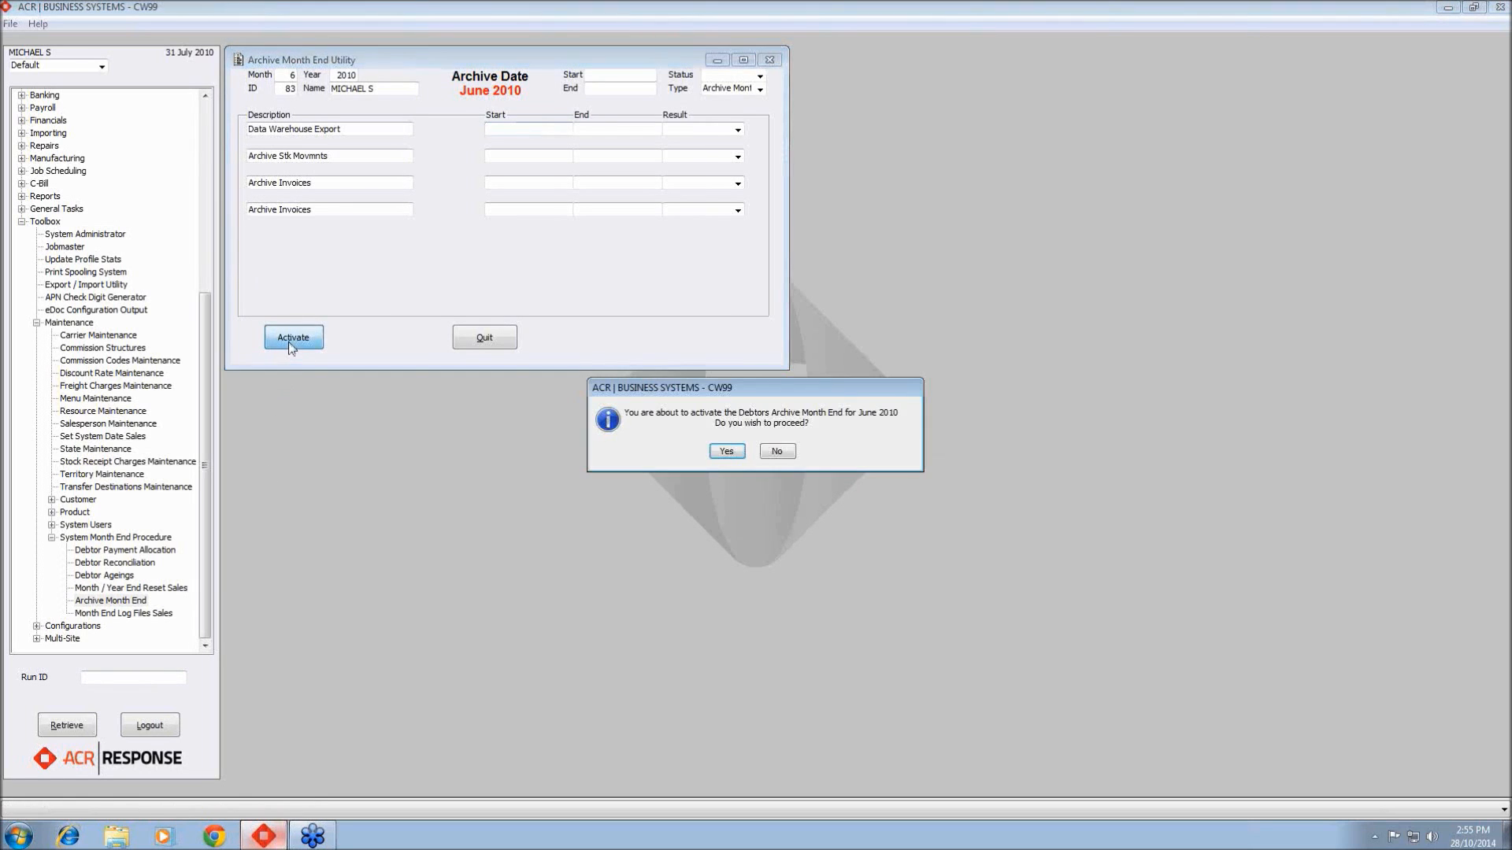
click(726, 452)
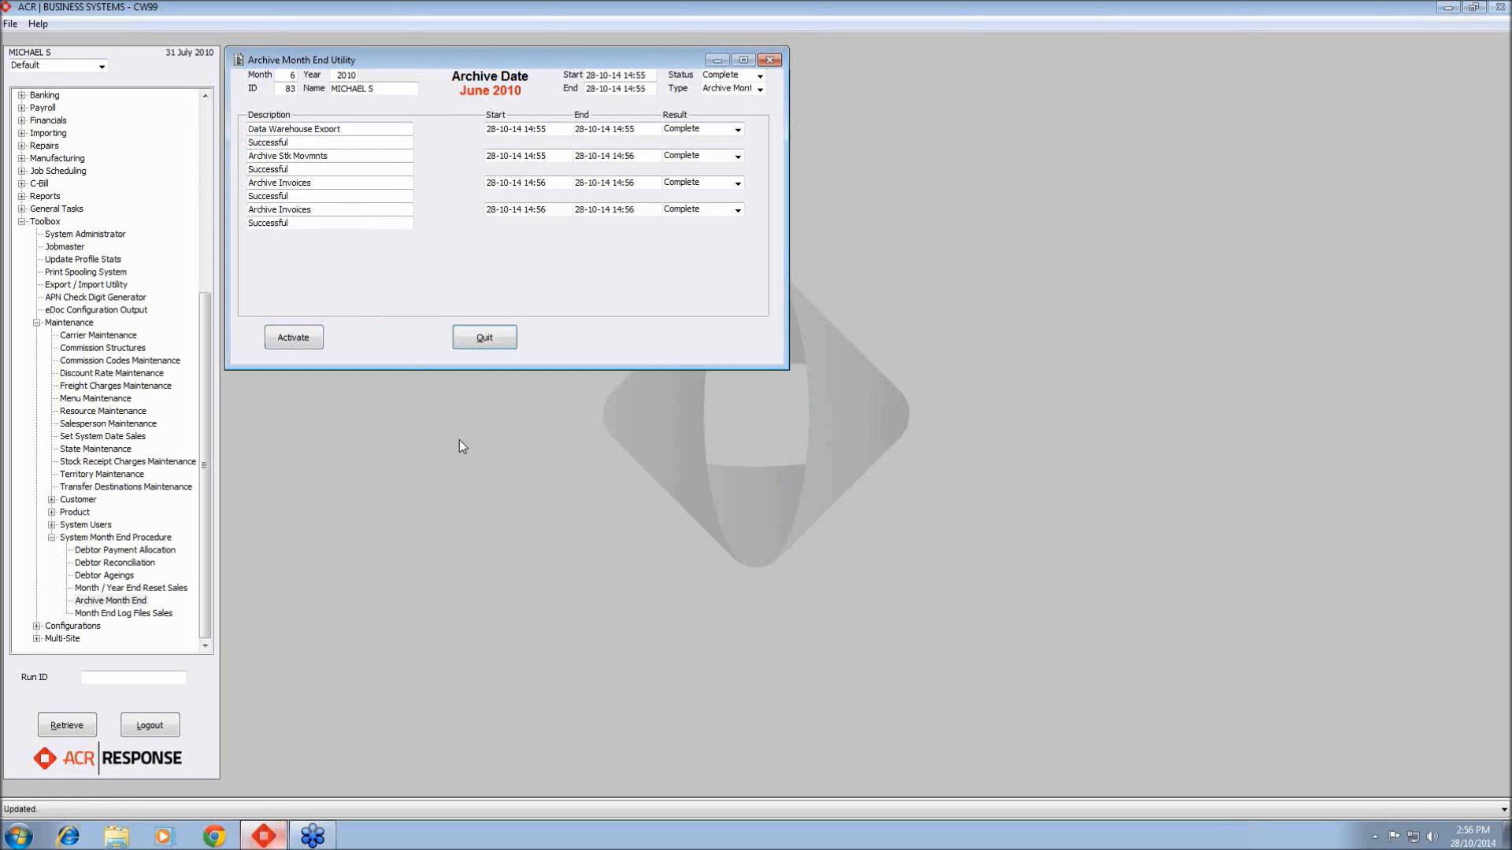
click(476, 339)
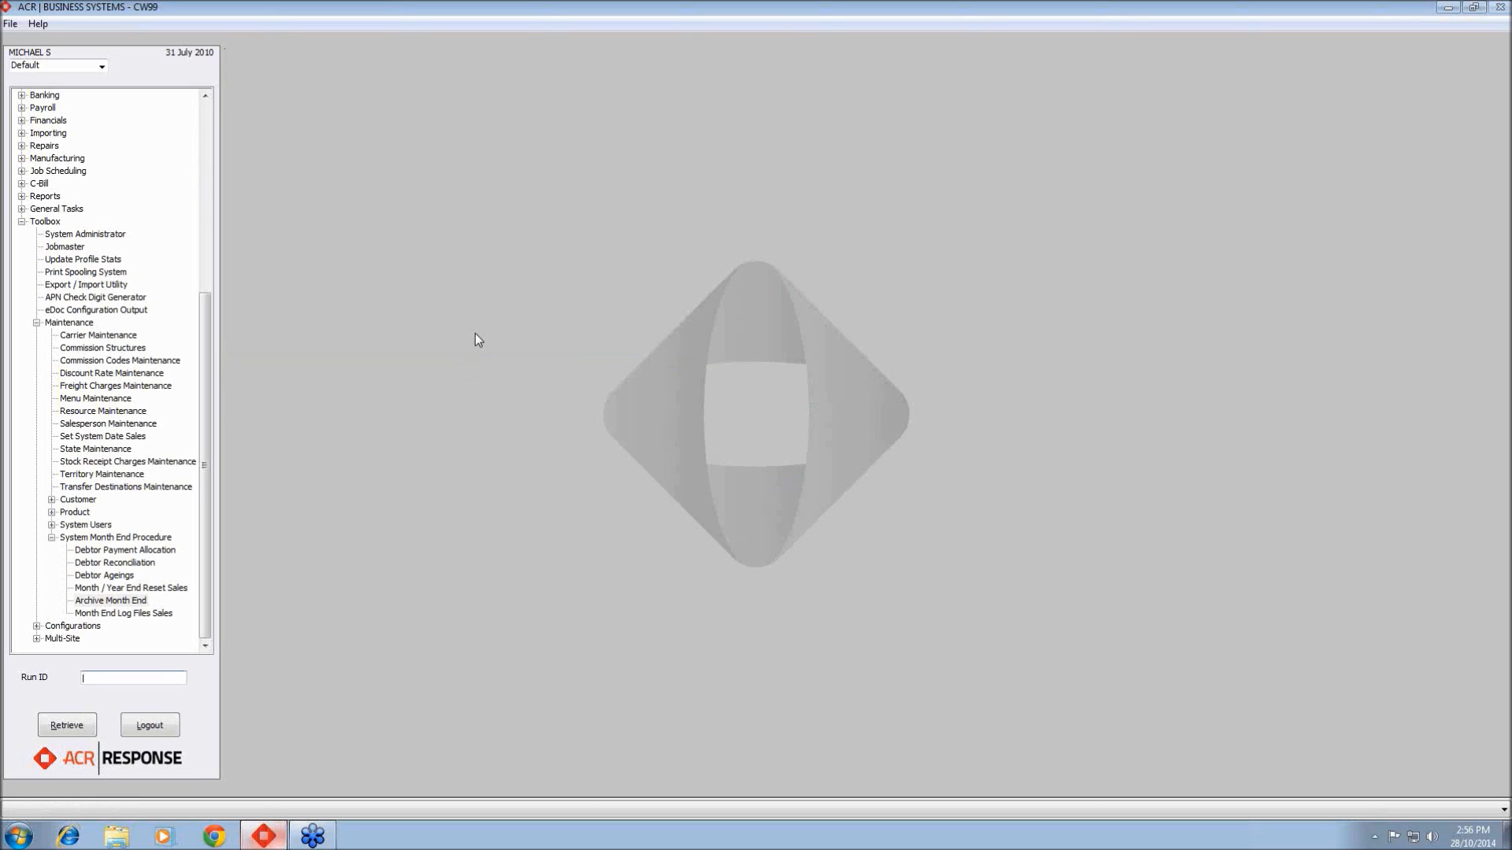
Open Month / Year End Reset Sales, check the July 2010 debtors date, and activate the debtors month end
click(143, 589)
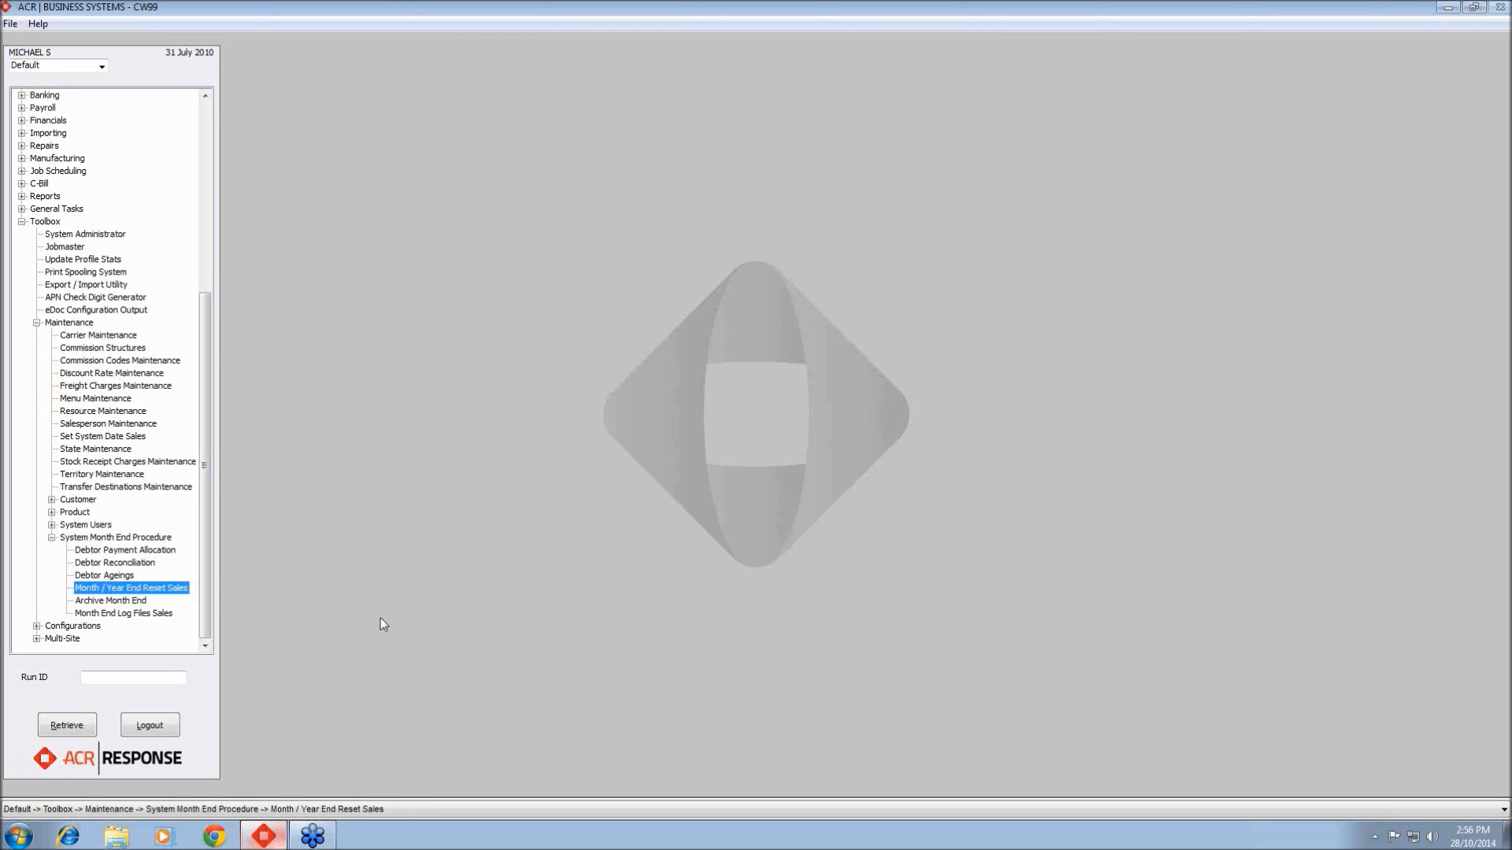
double_click(126, 592)
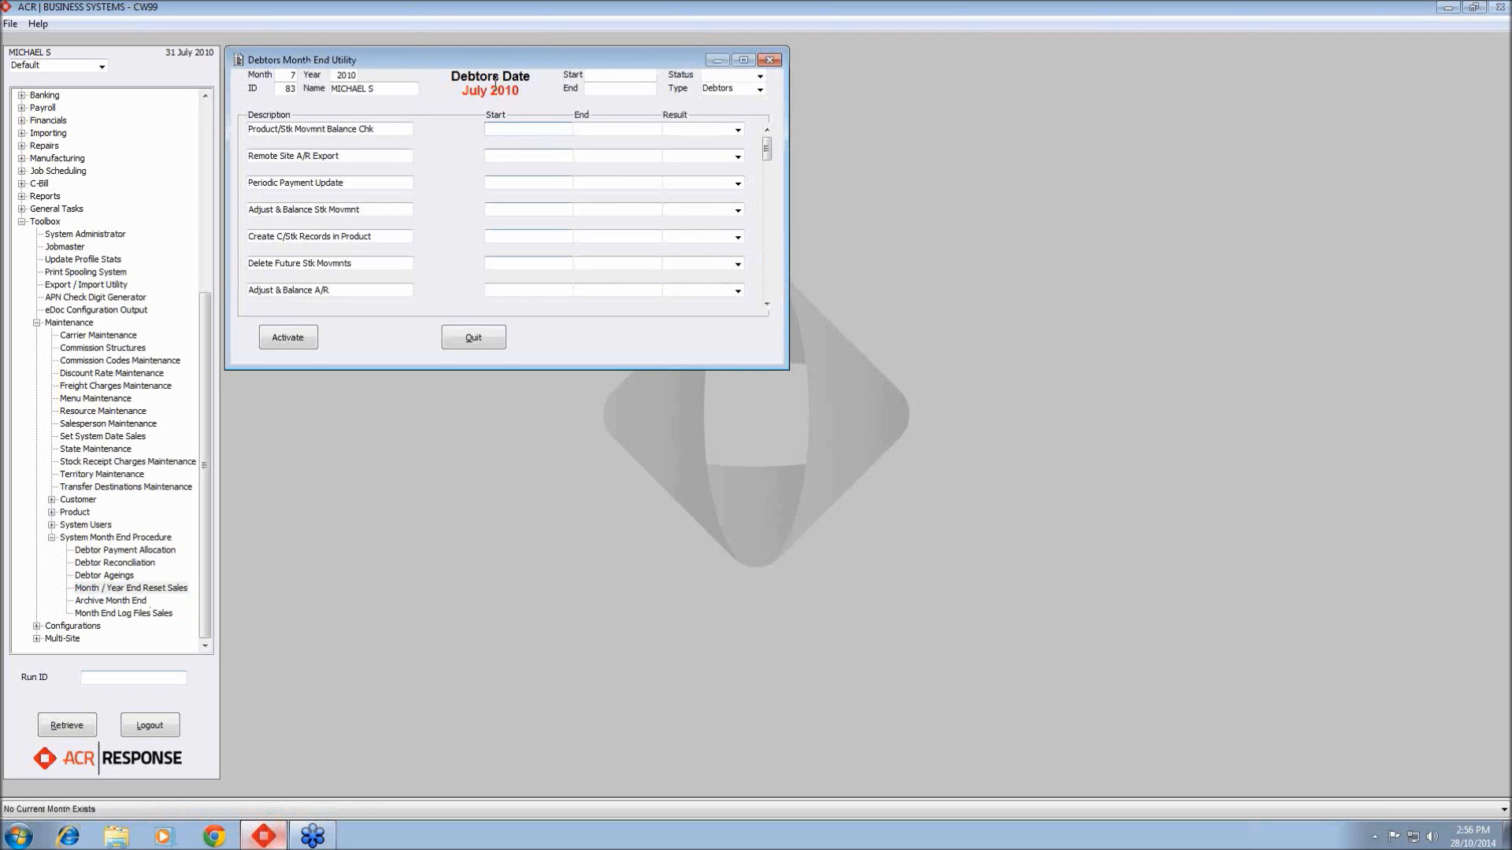
drag(461, 95, 520, 99)
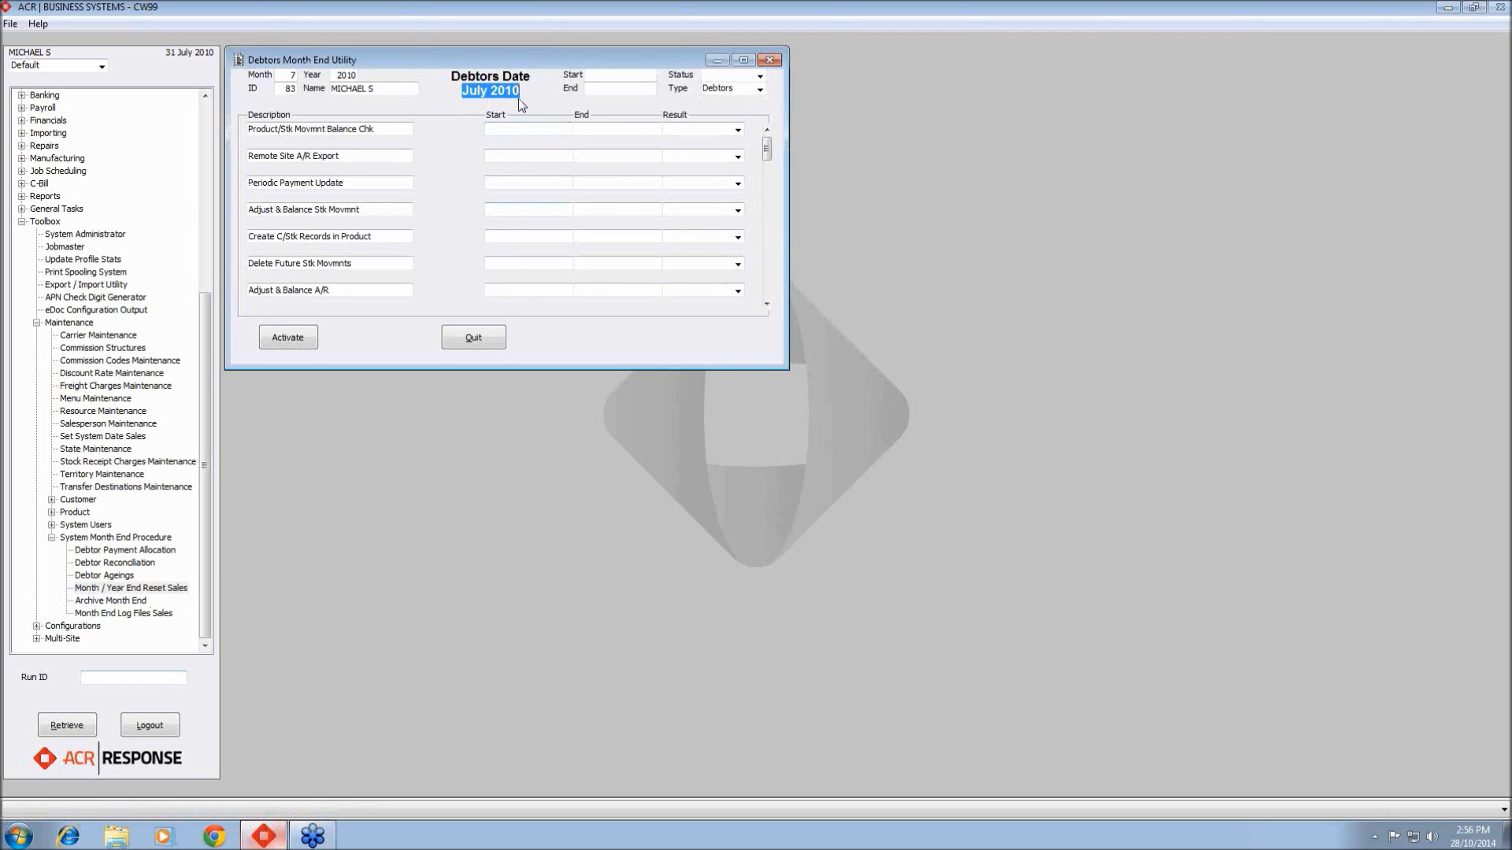
click(520, 100)
click(285, 337)
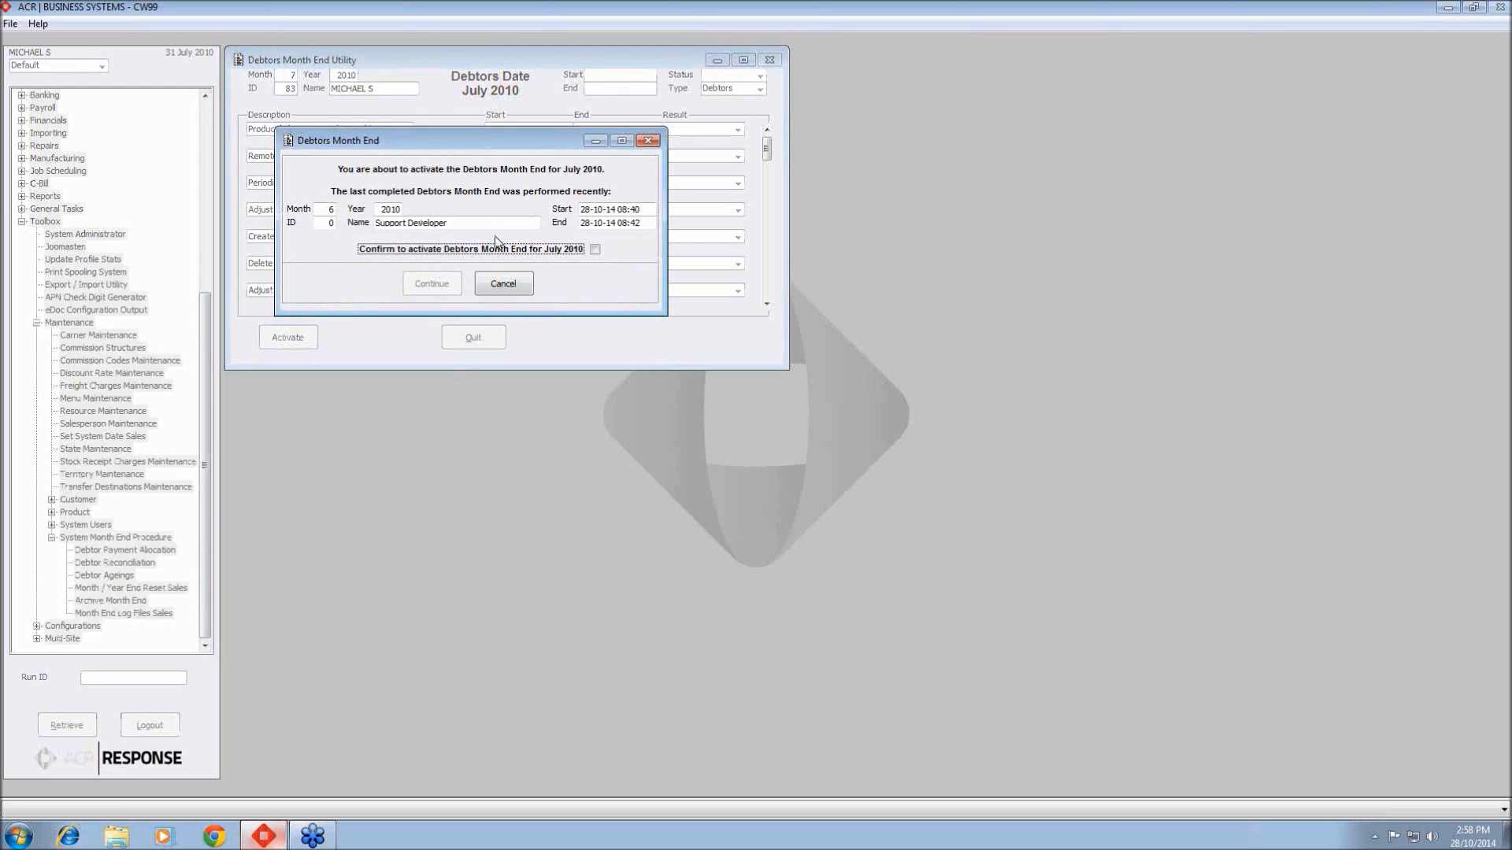
Confirm and continue the July 2010 debtors month end, carrying incomplete invoices and mail orders invoices forward to the next month
click(584, 211)
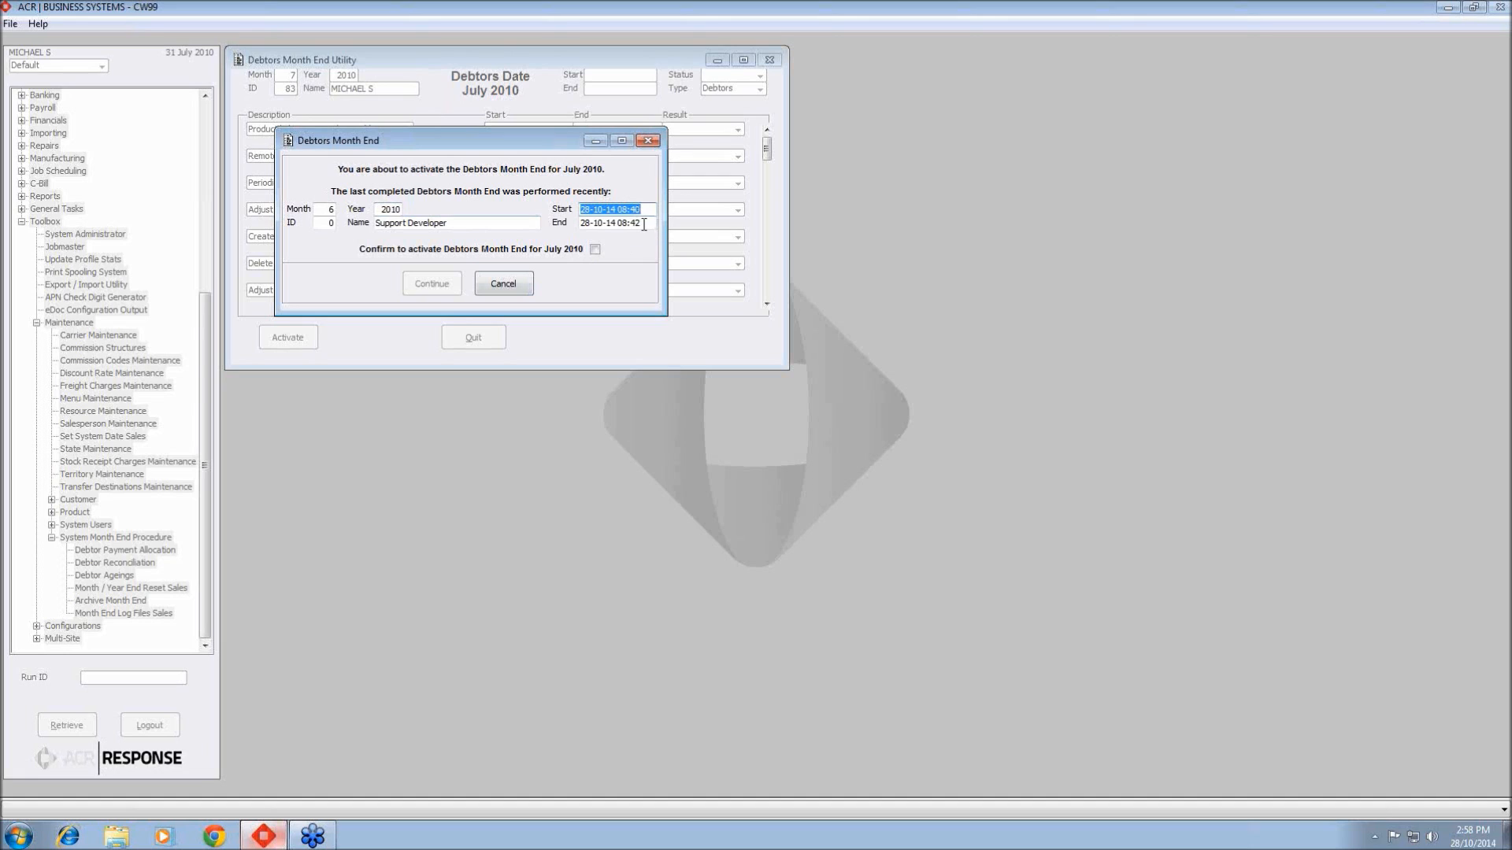
drag(643, 224, 567, 243)
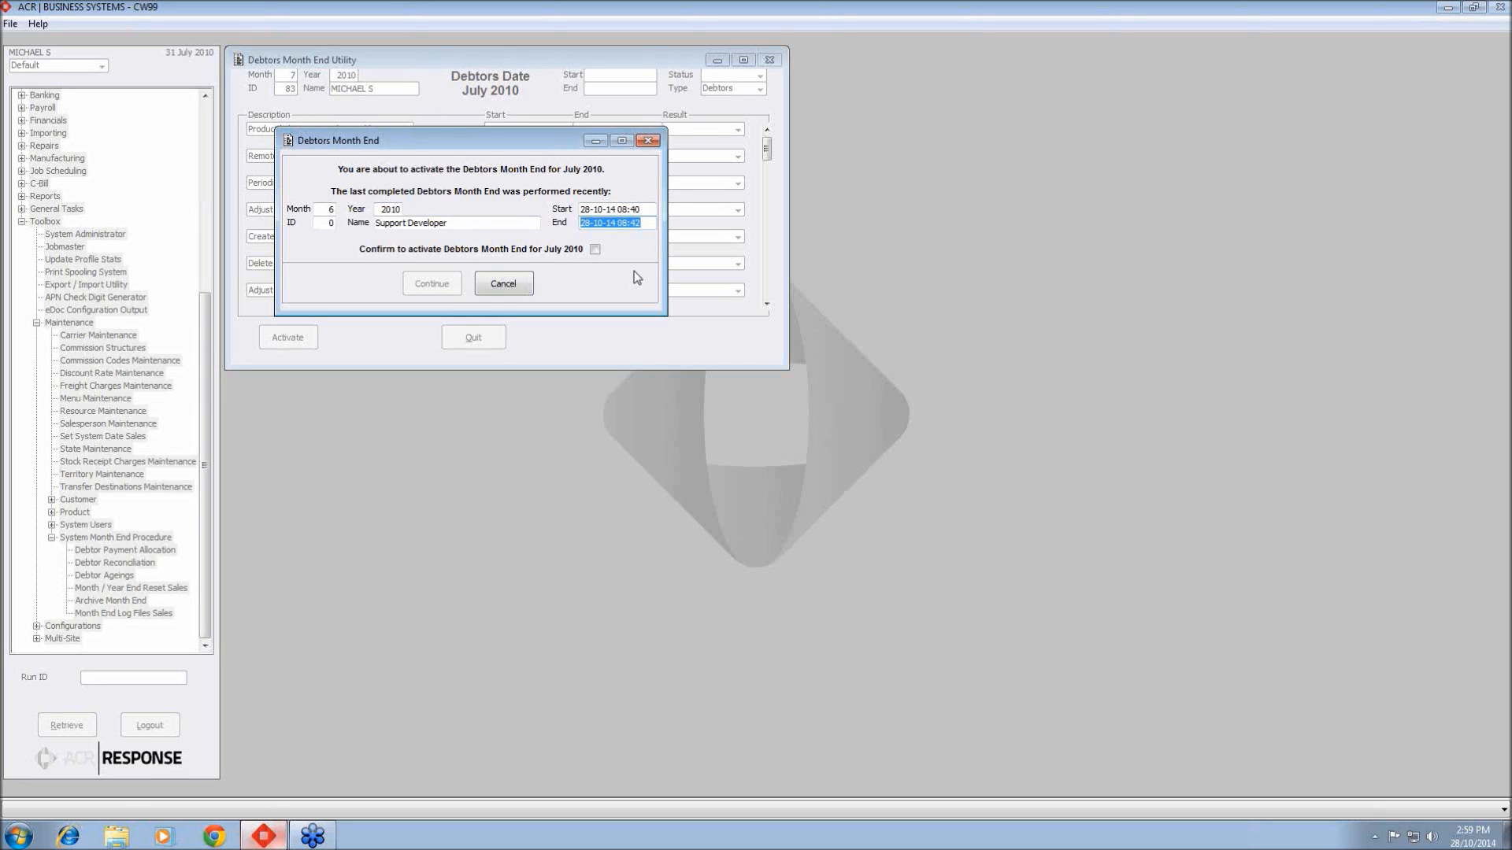
click(595, 250)
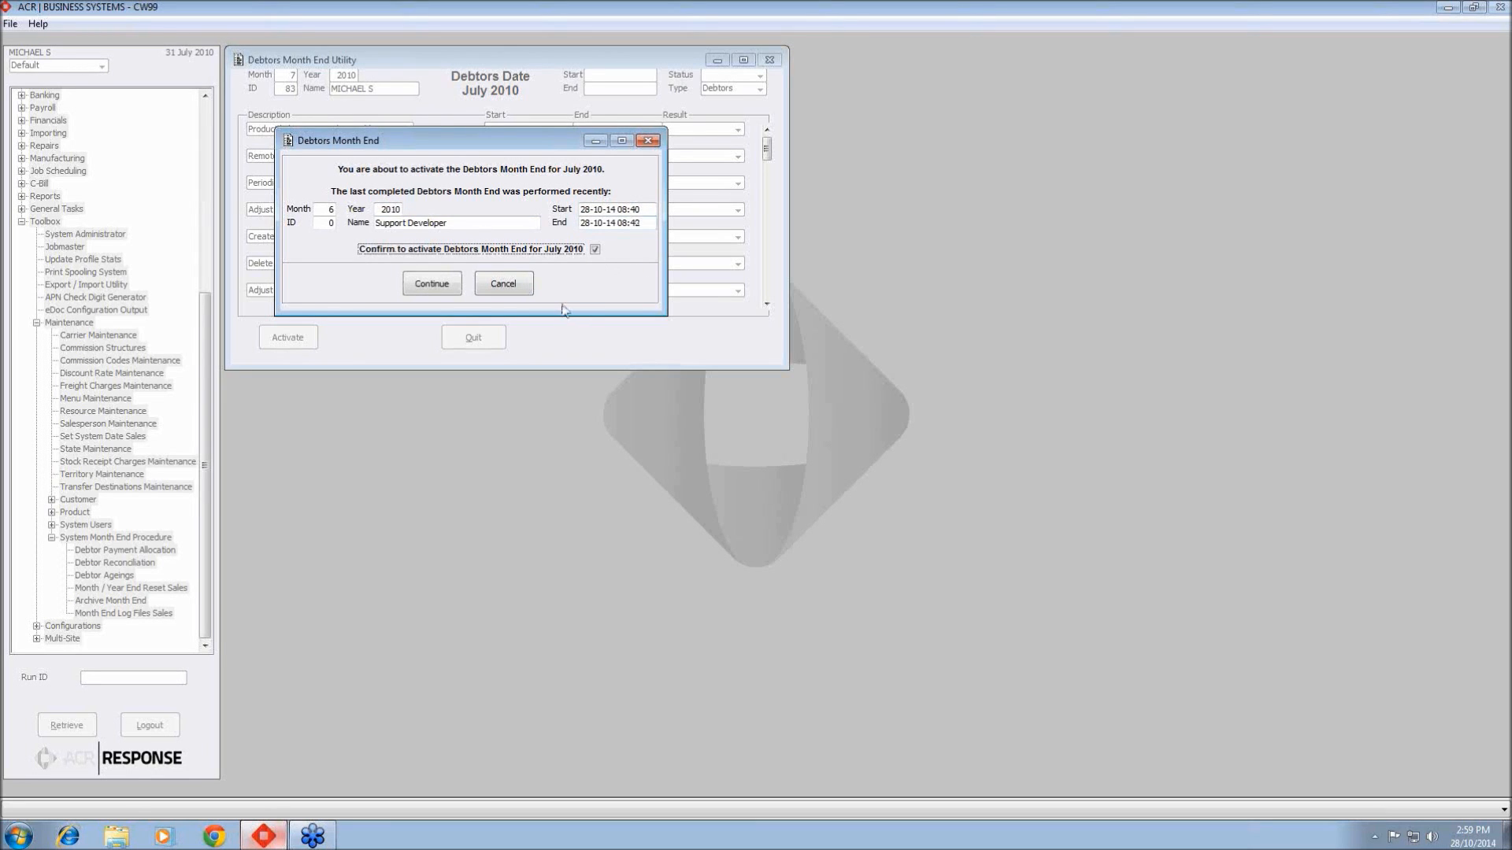
click(595, 249)
click(595, 249)
click(433, 289)
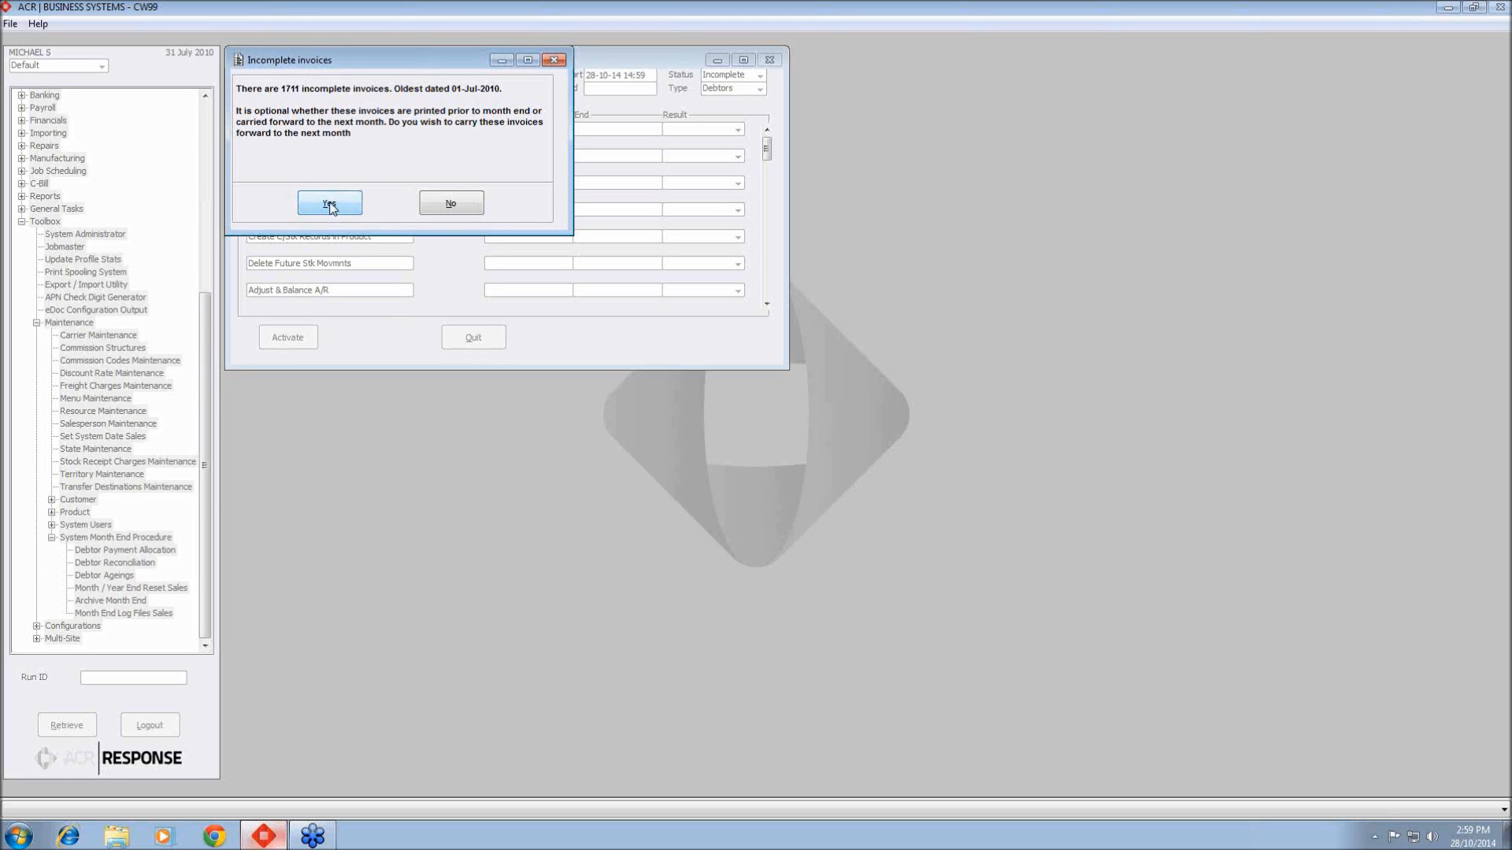
click(330, 203)
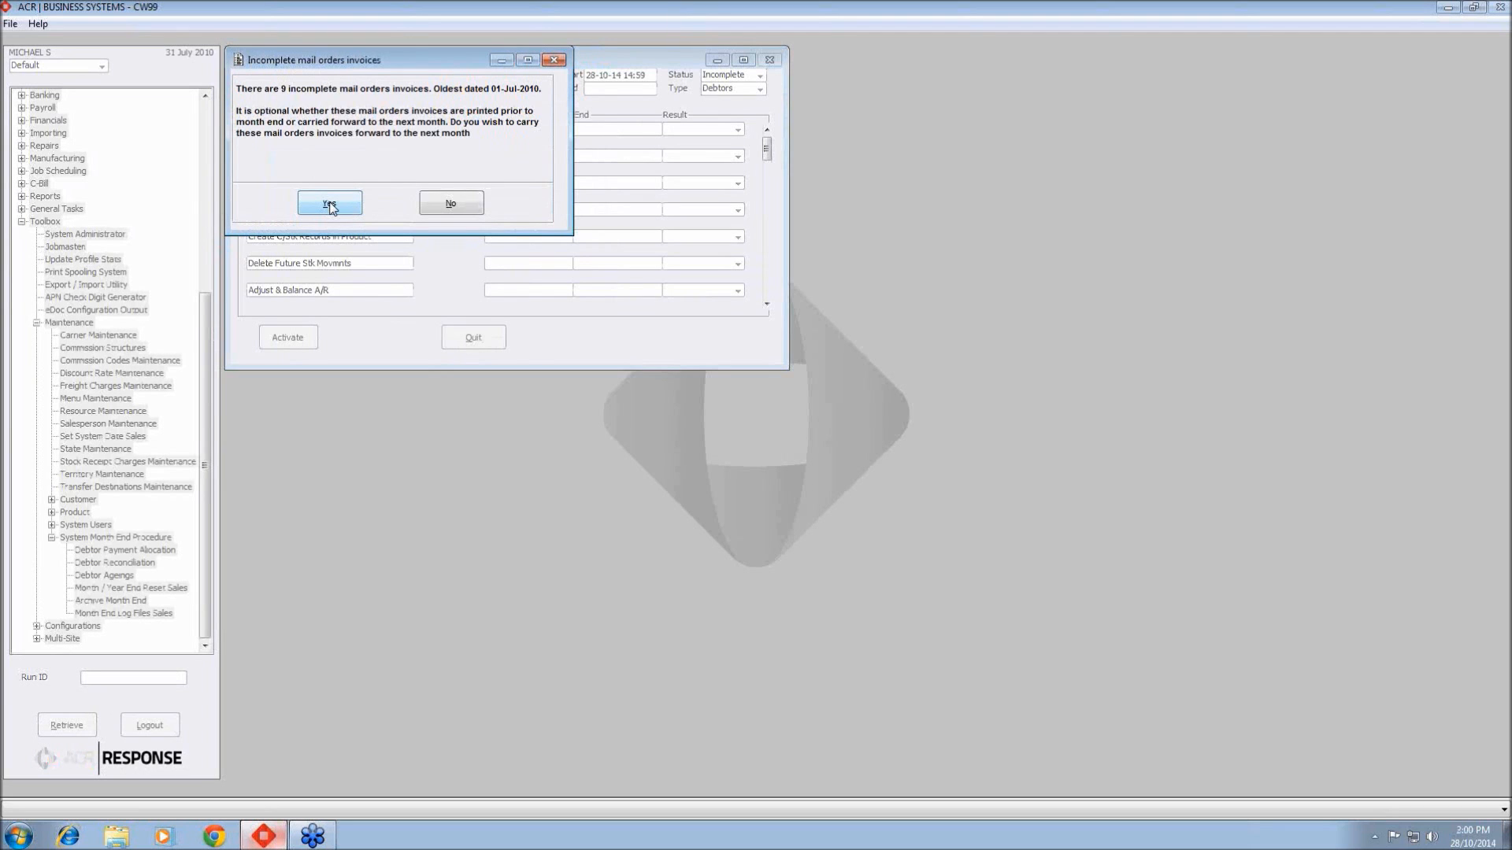
click(330, 203)
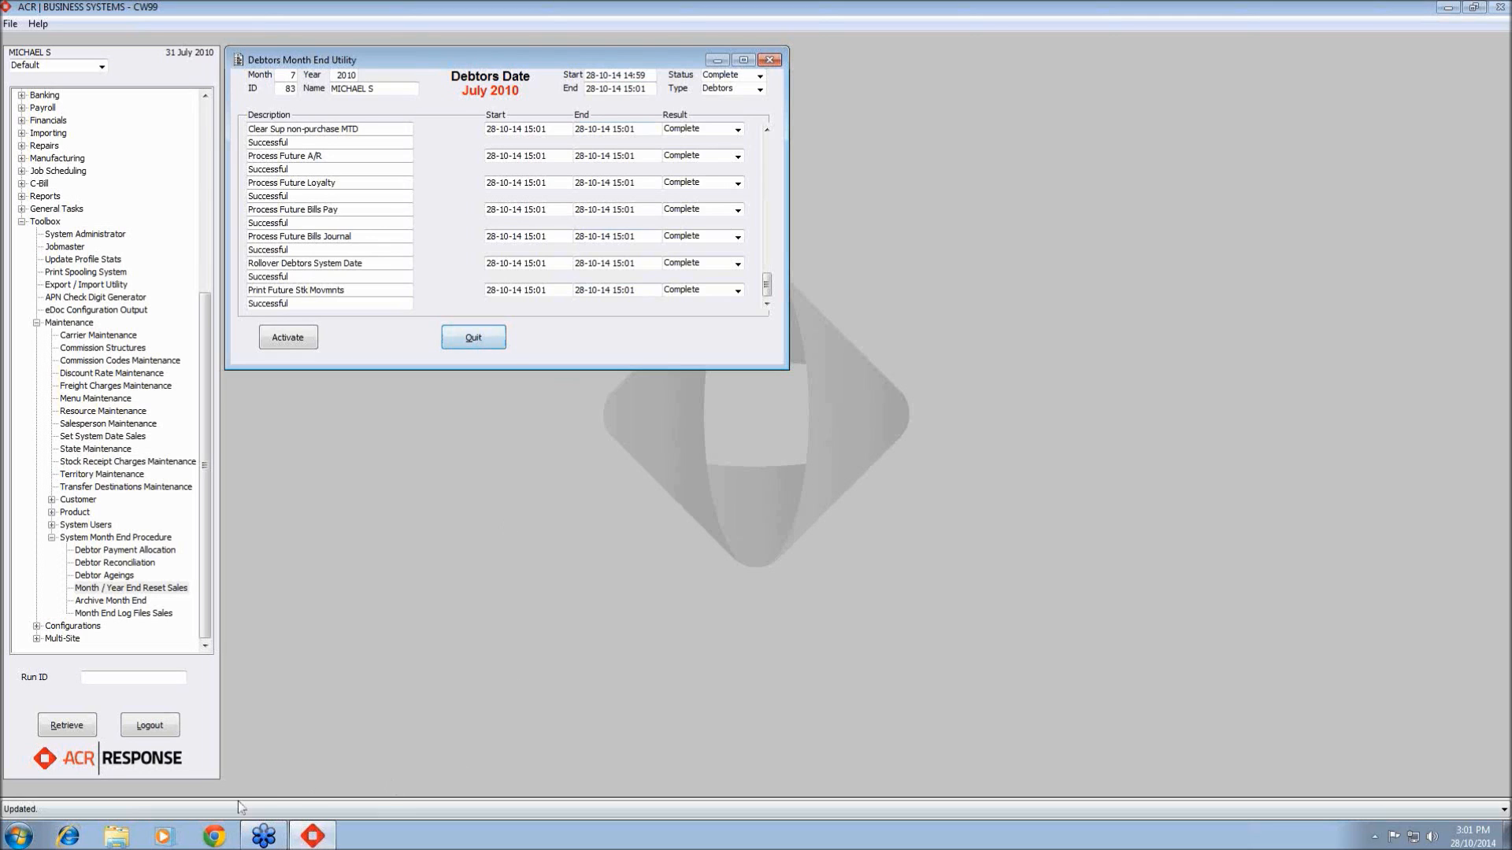
Review the message history for the completed month-end tasks, and quit the Debtors Month End Utility
click(203, 810)
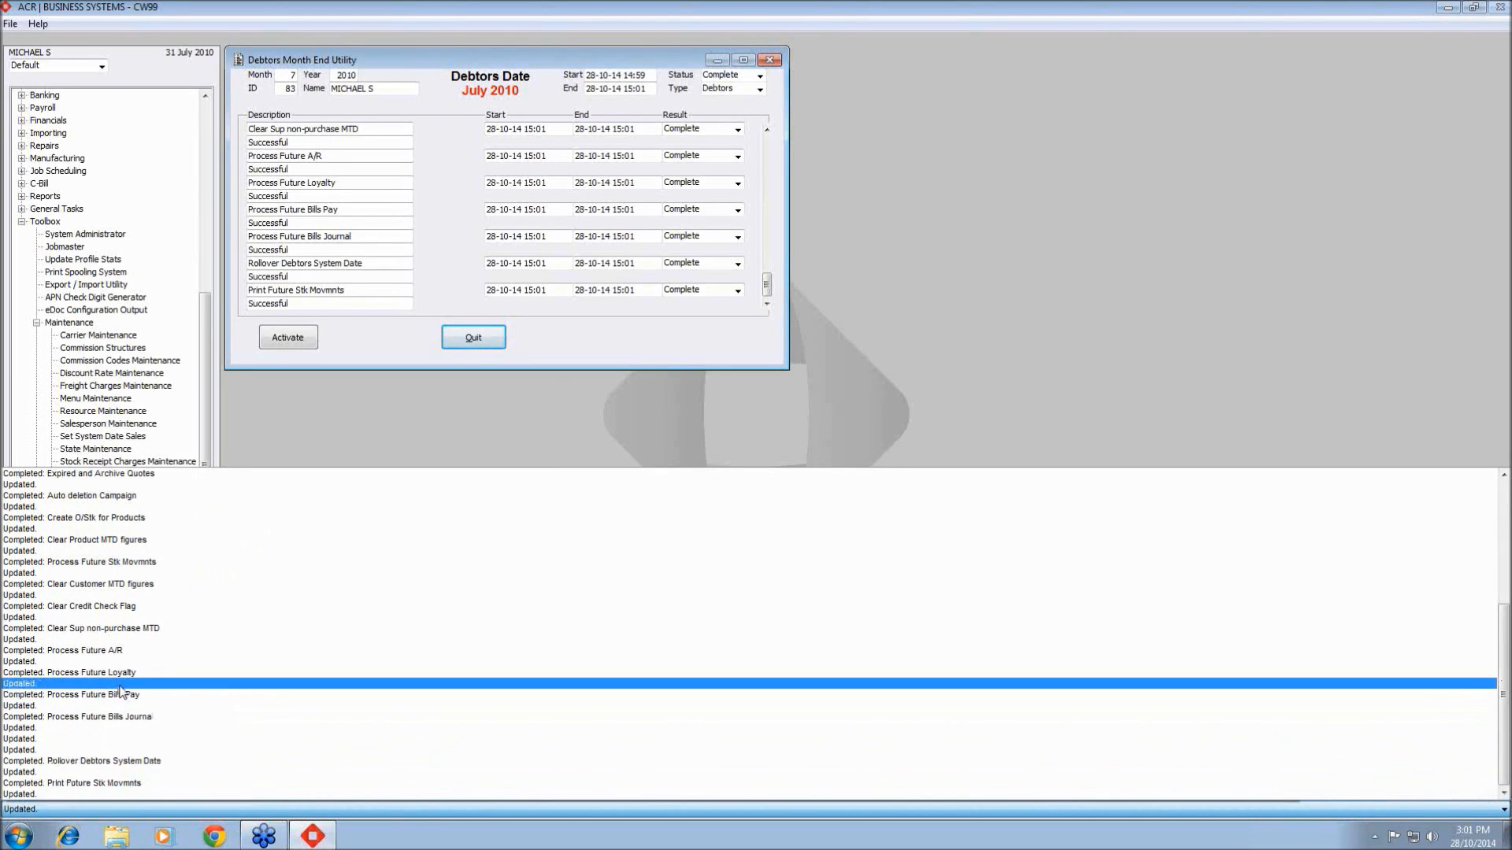
scroll(119, 618, up, 1)
scroll(119, 618, up, 5)
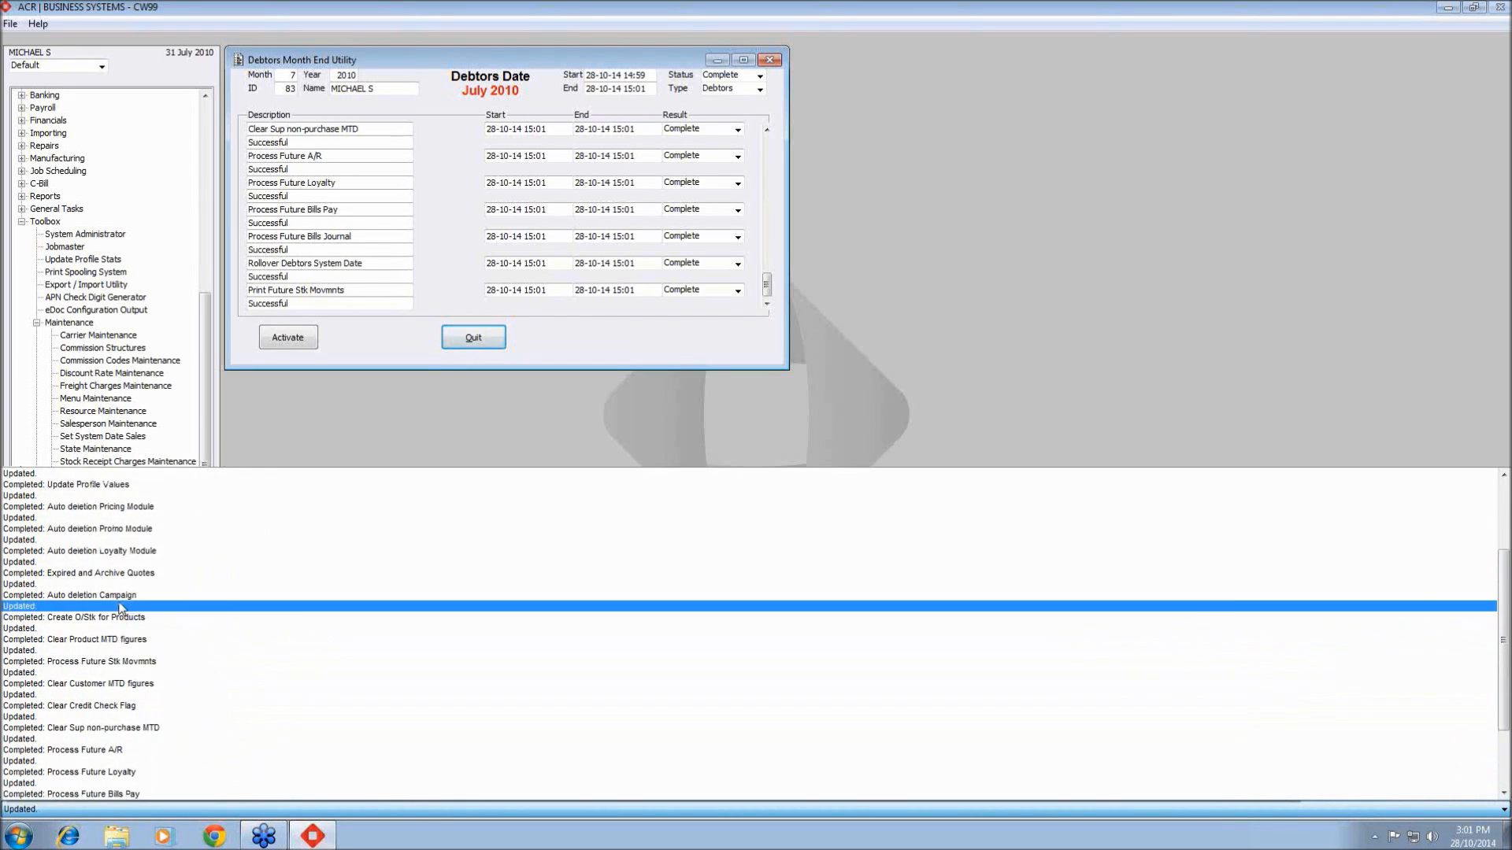
scroll(119, 614, down, 5)
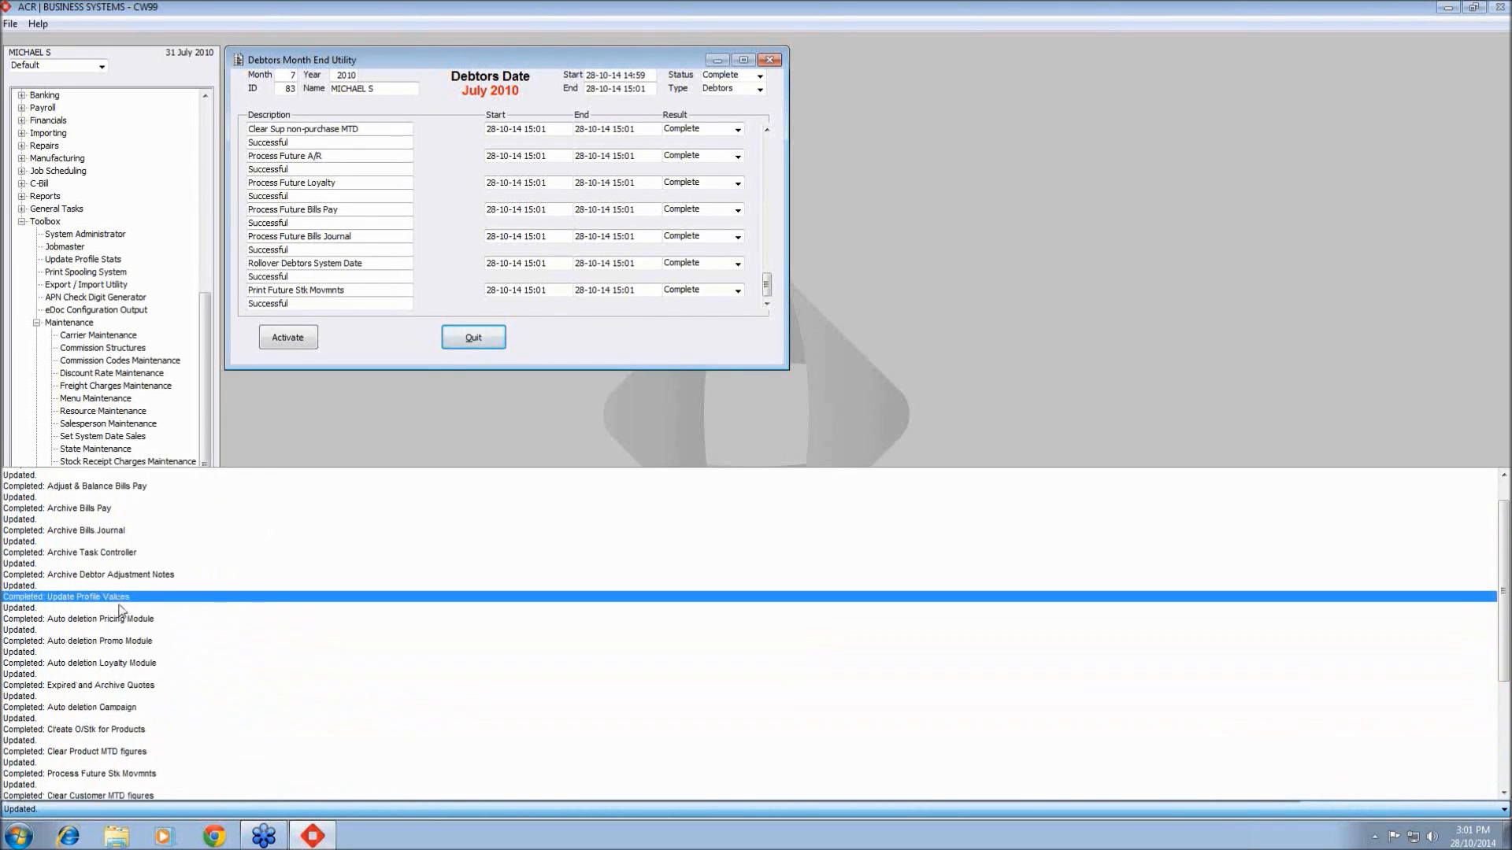
click(469, 435)
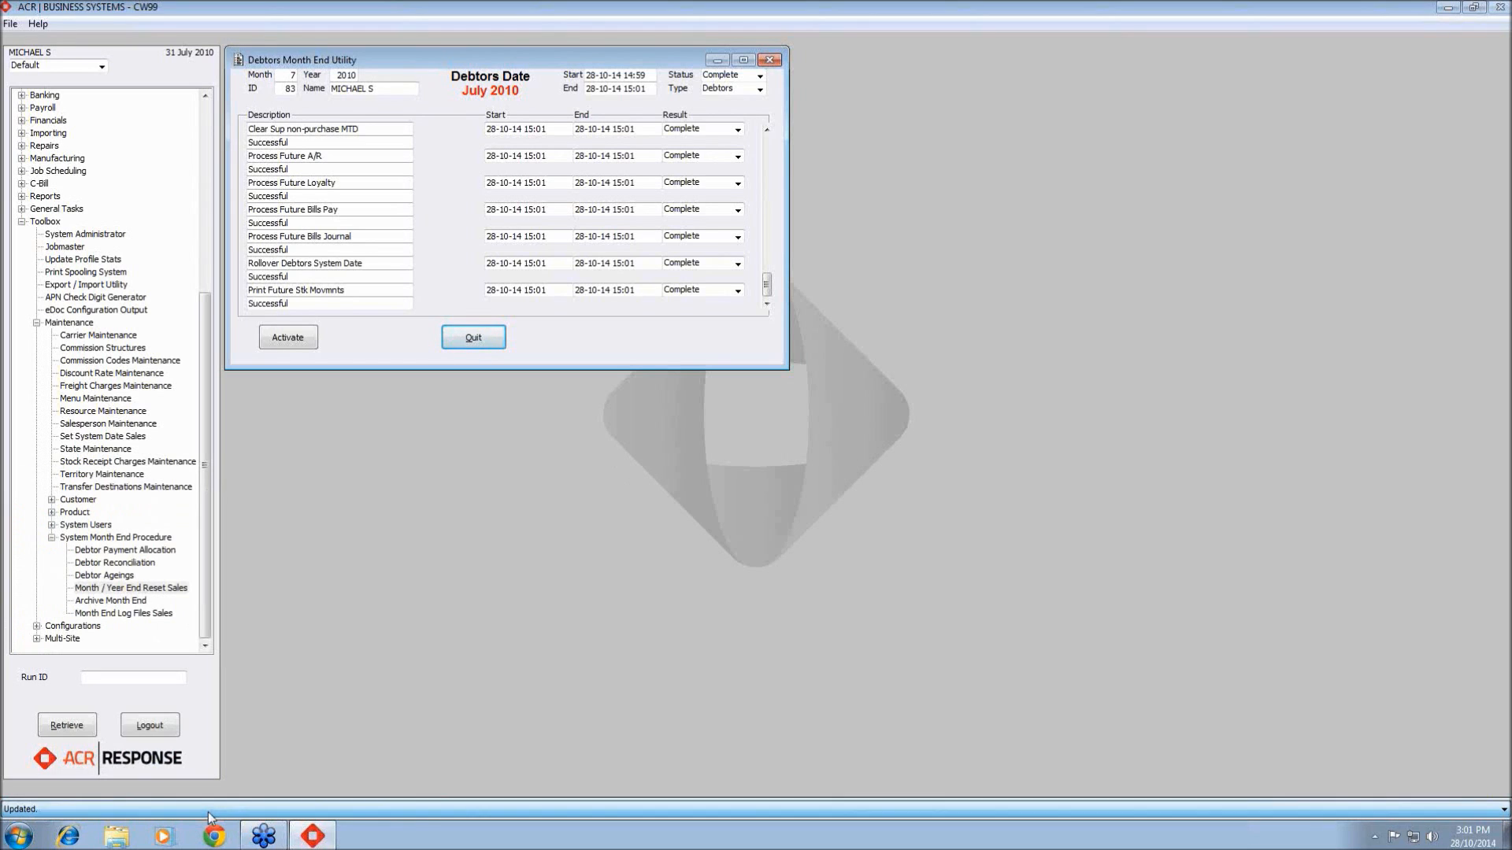
click(473, 338)
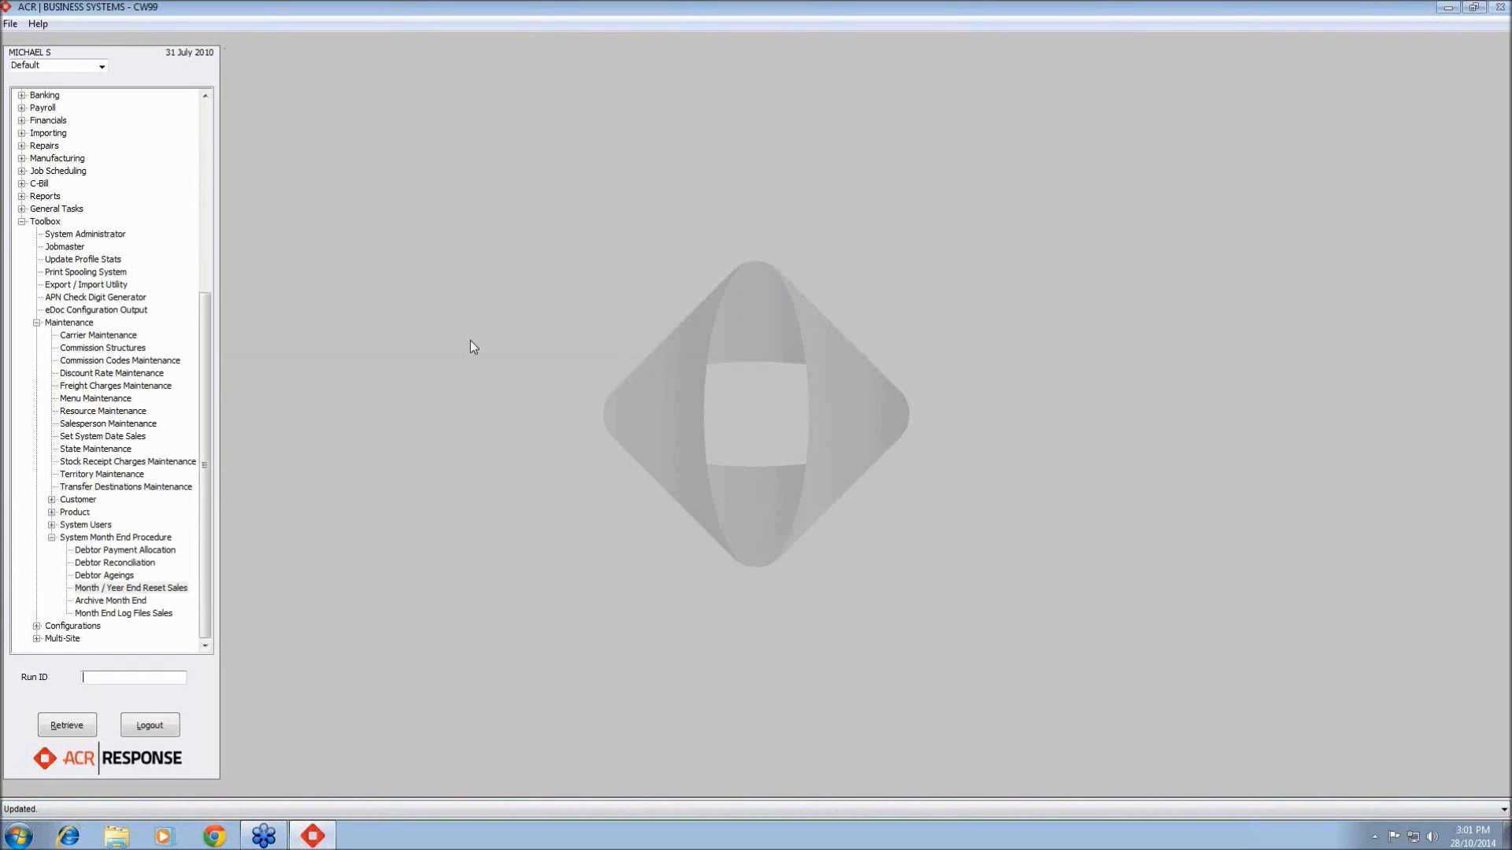
Open Archive Month End to check its archive date, and quit without activating it
click(142, 605)
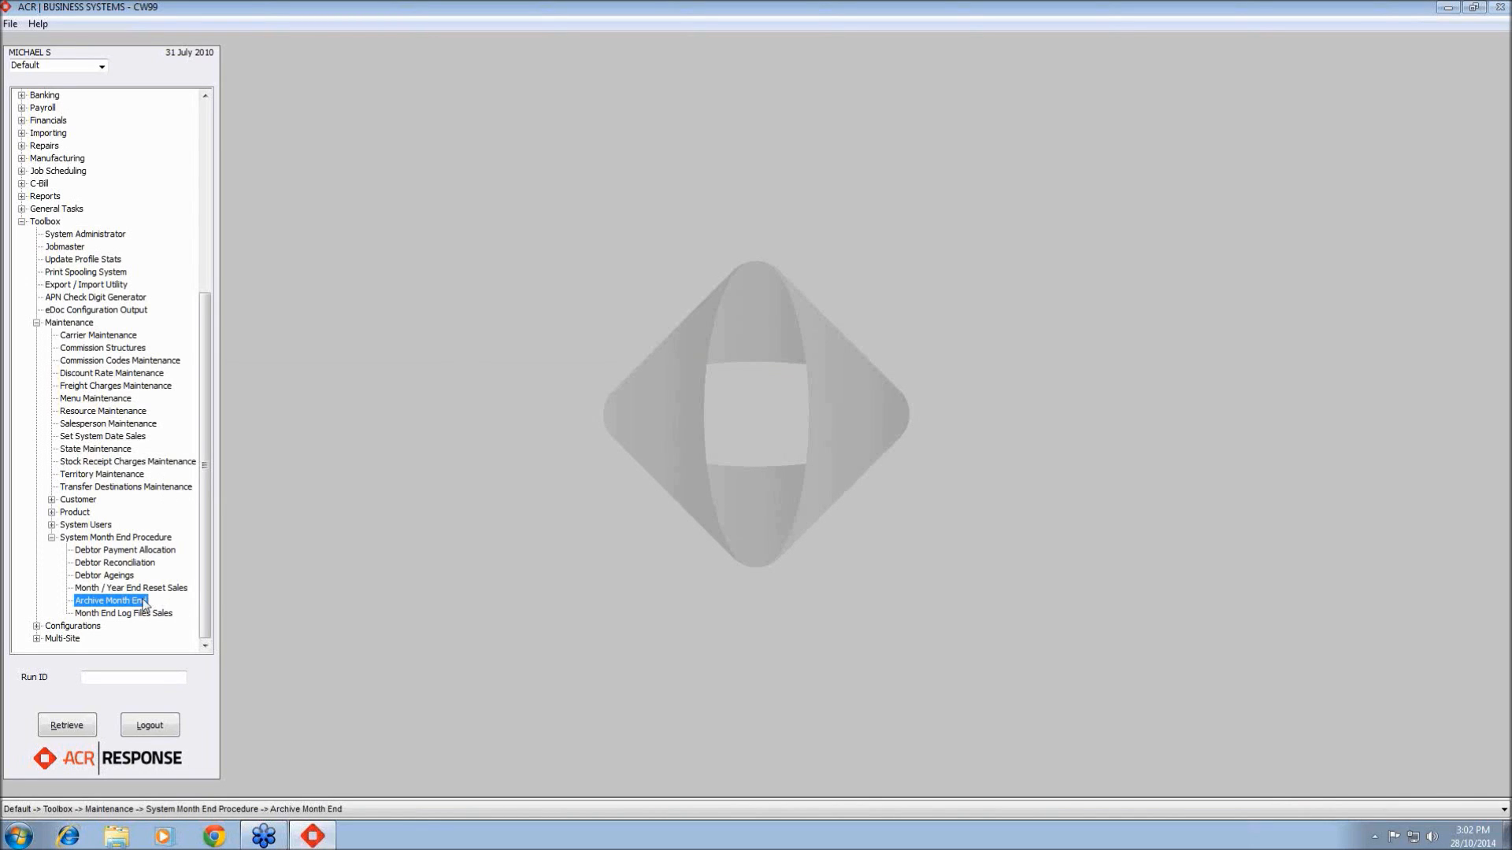
double_click(144, 604)
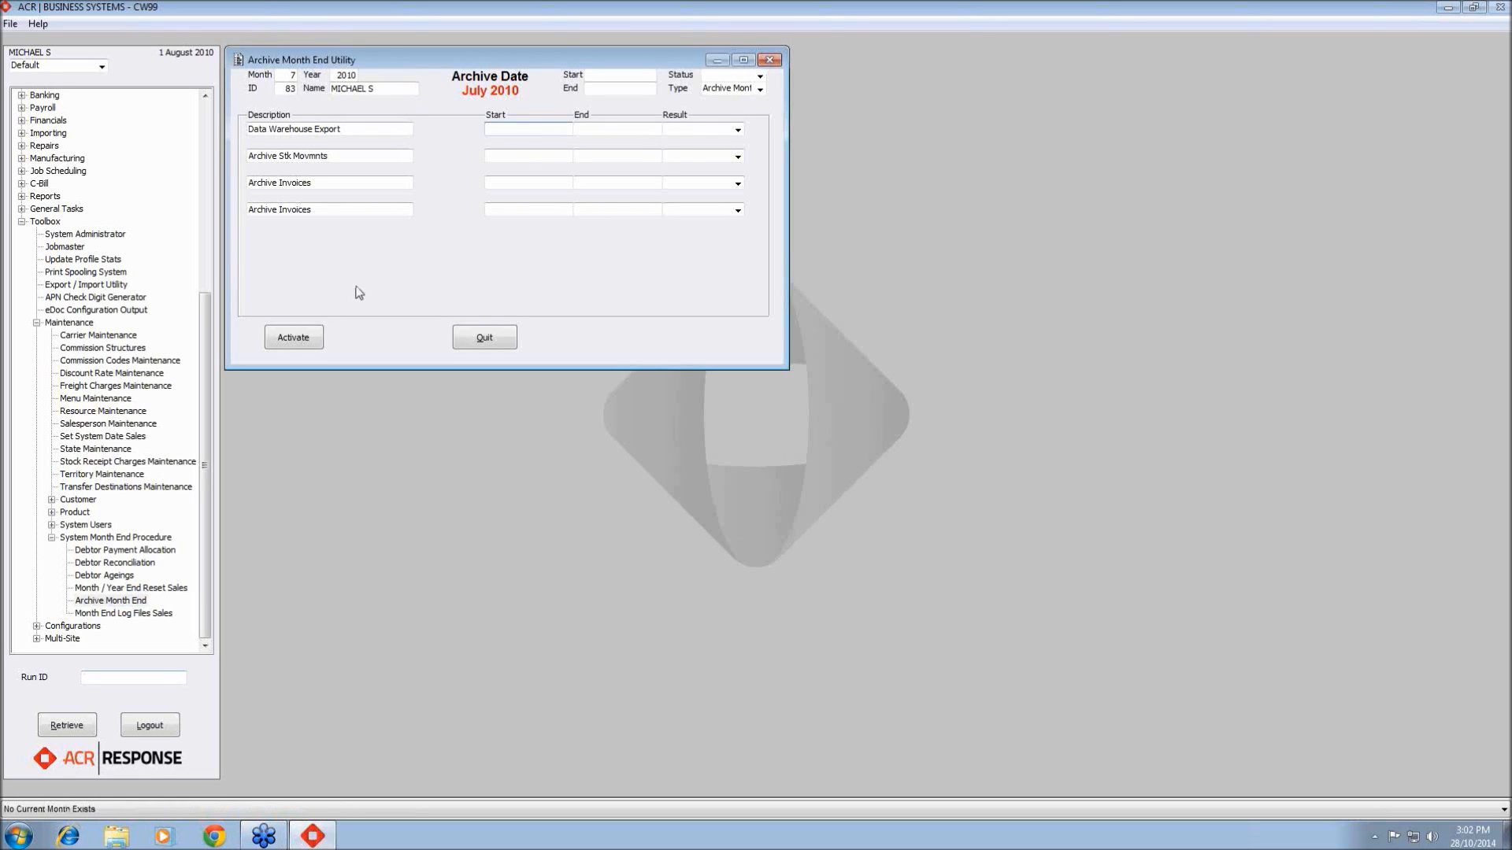
click(484, 339)
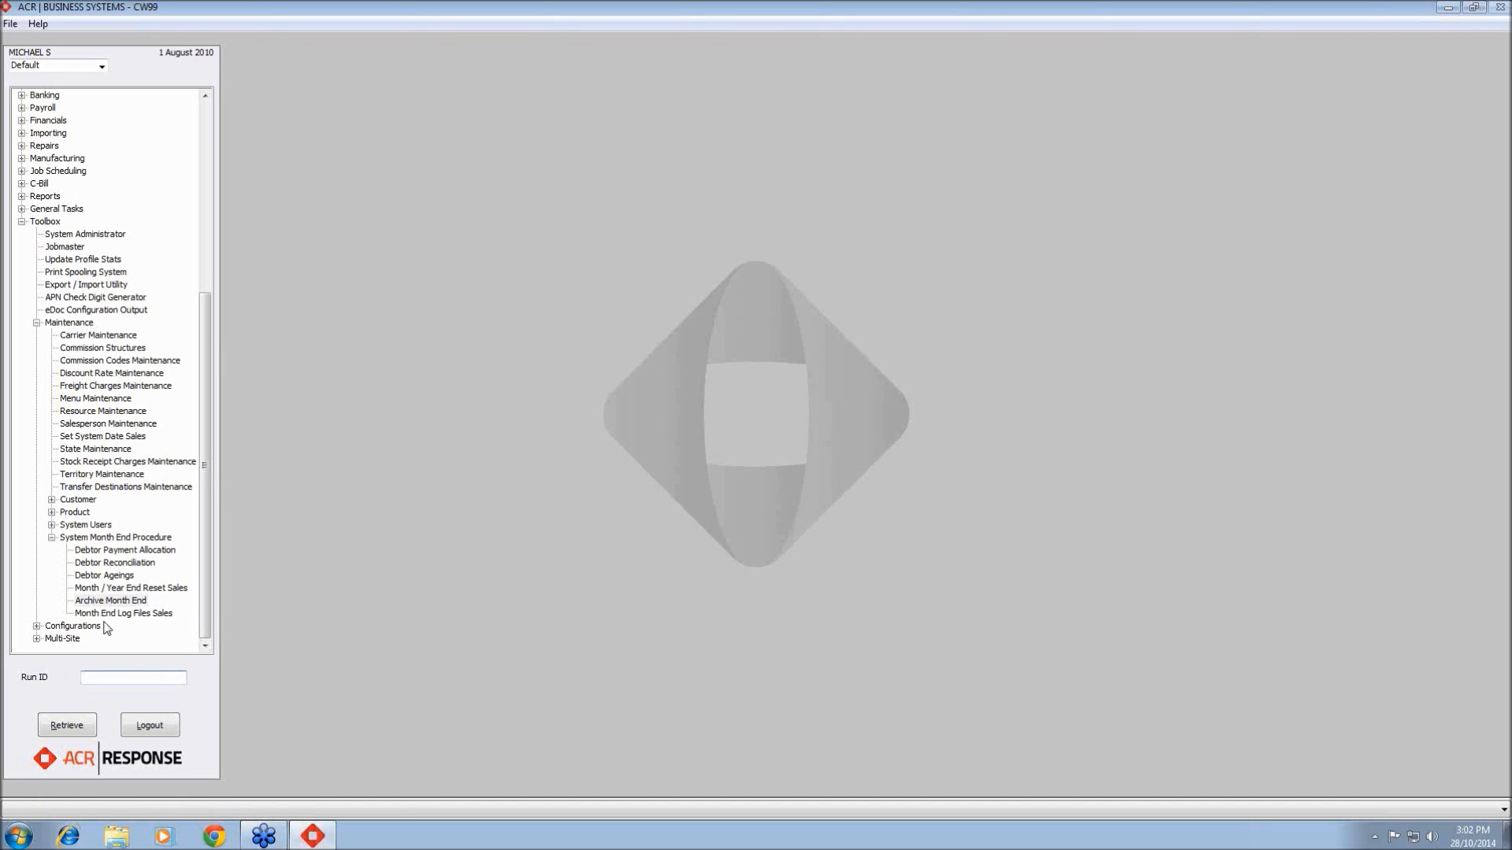
click(170, 618)
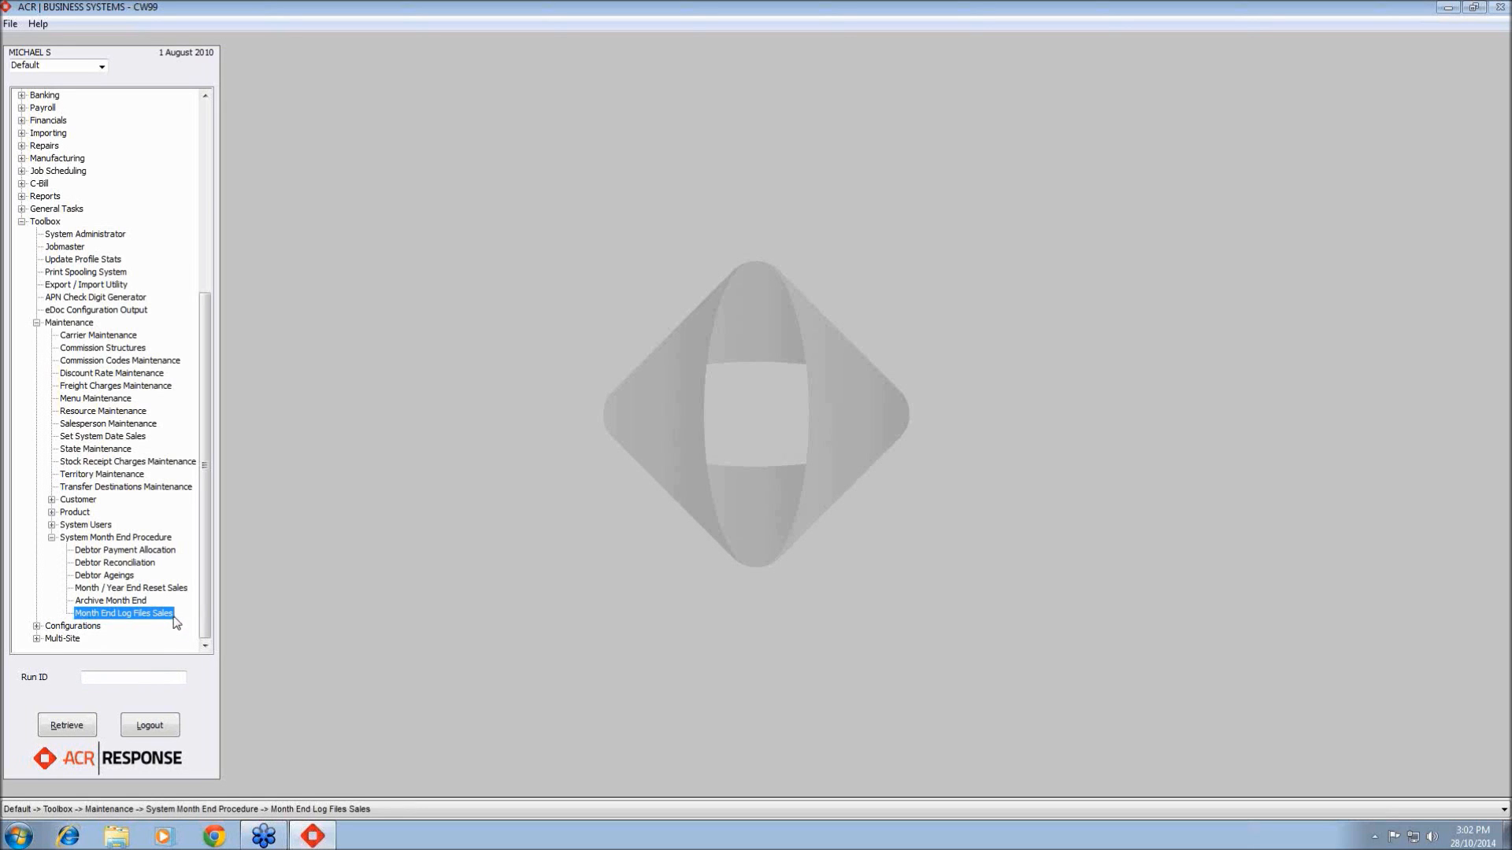
click(147, 603)
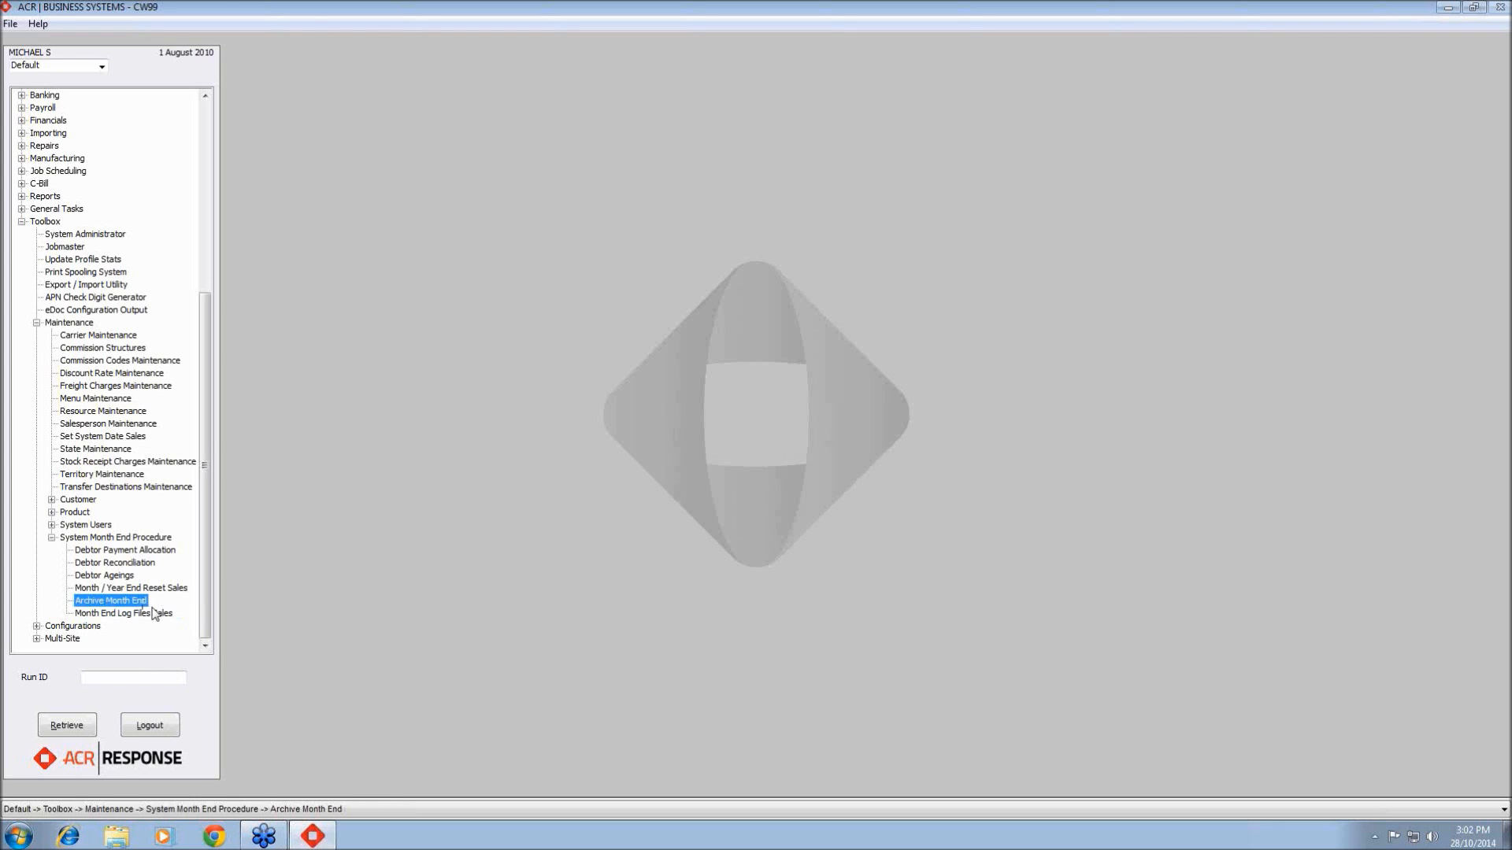
drag(154, 55, 231, 58)
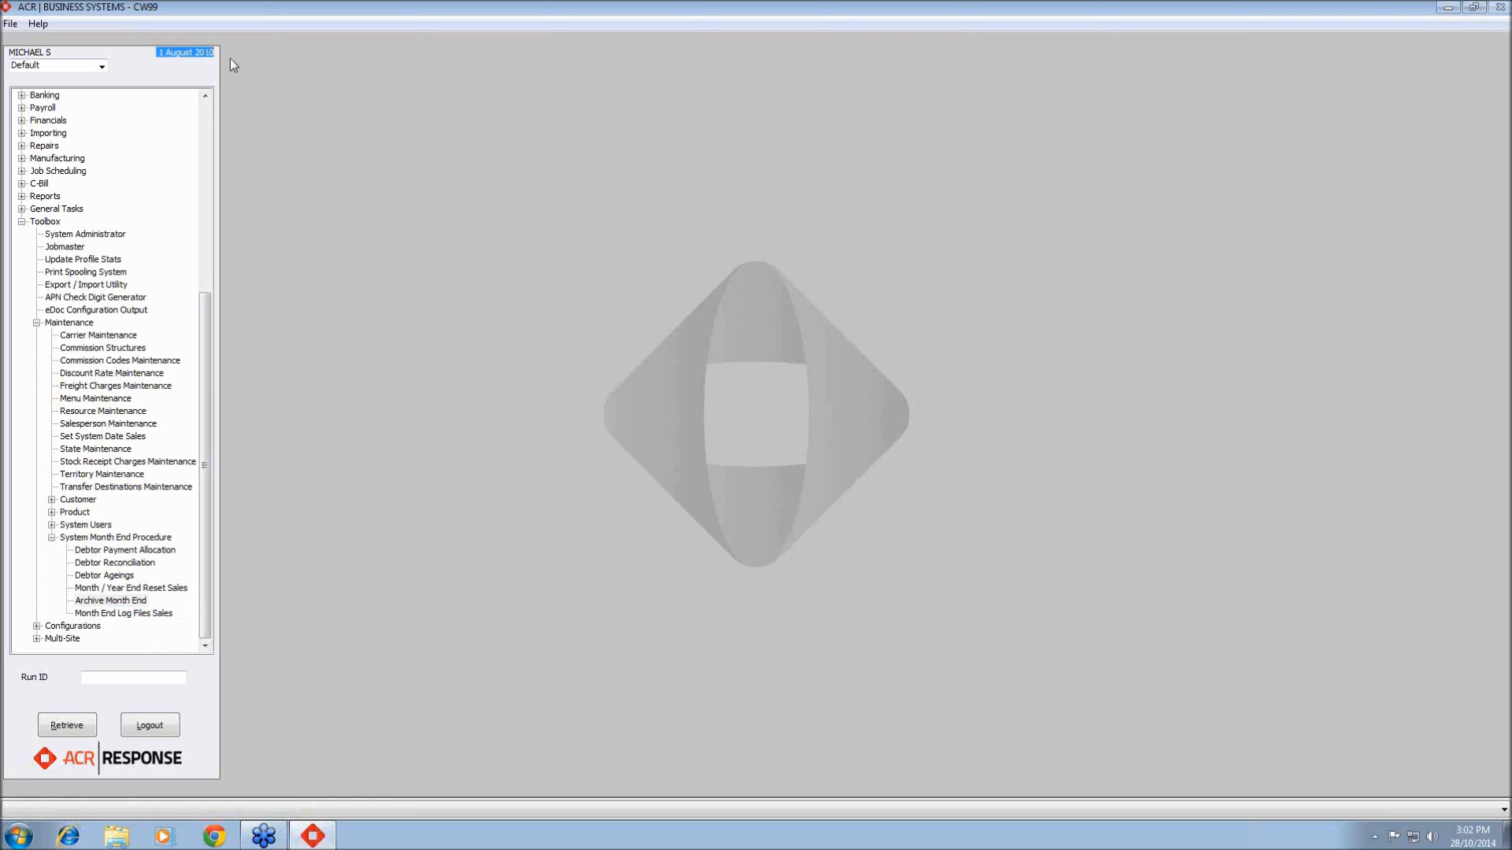
click(152, 603)
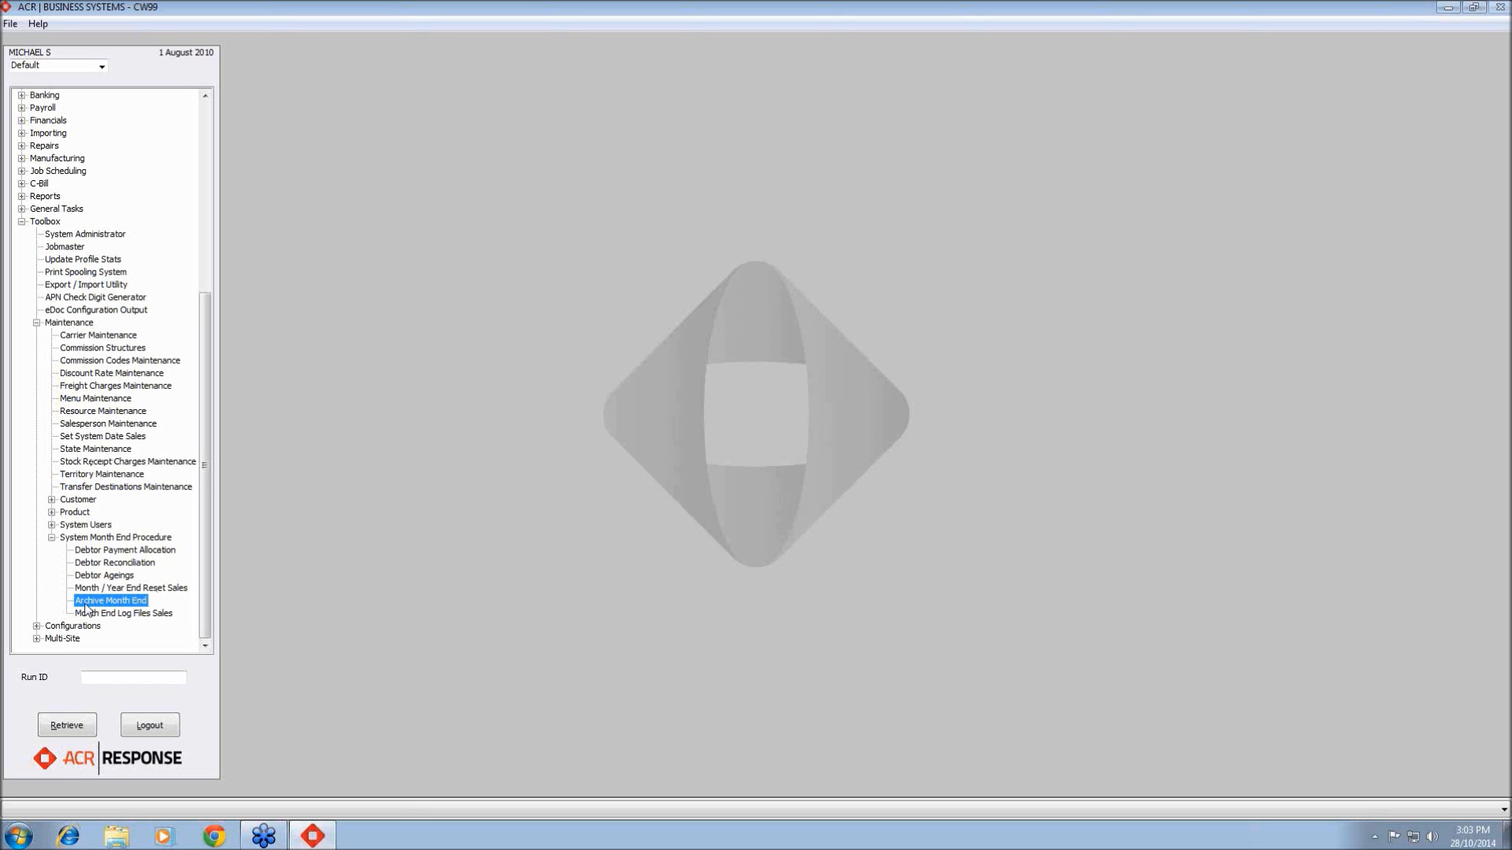
Open Debtor Statements from the Debtors tasks to check its statement options and month, and quit without printing
click(22, 222)
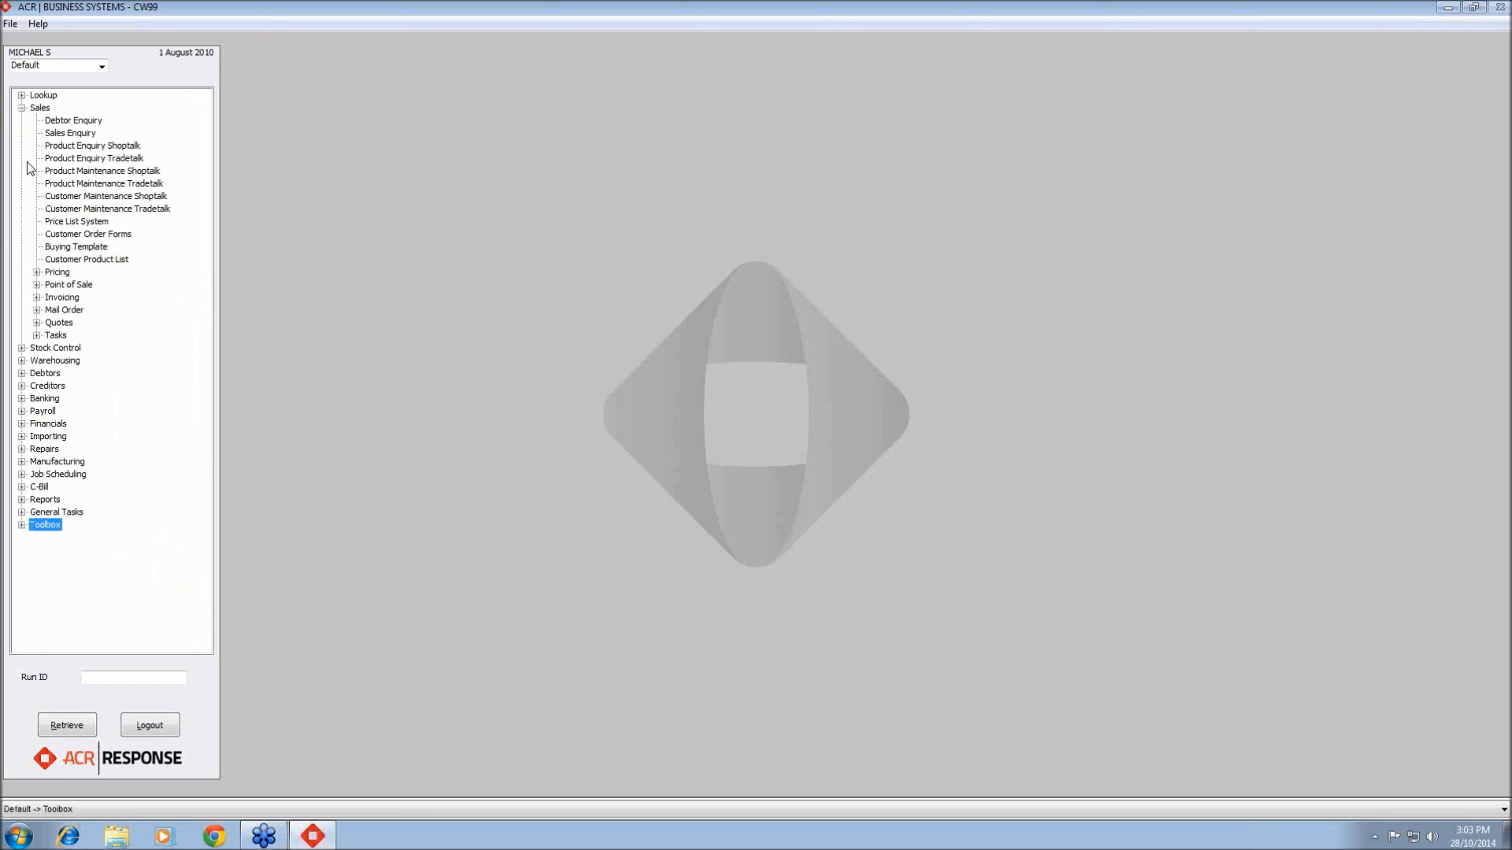
click(22, 373)
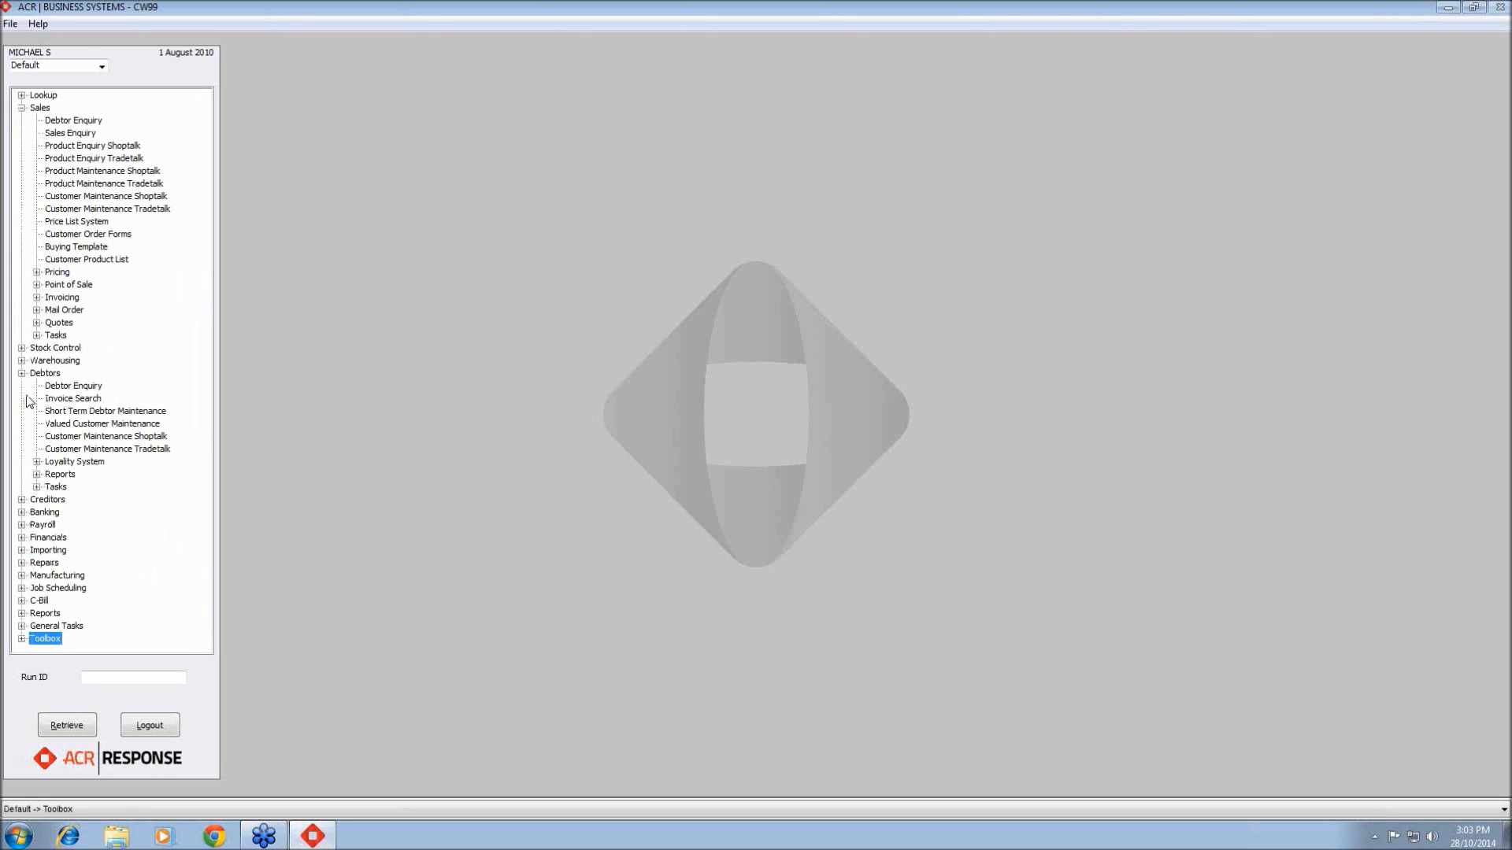
click(36, 487)
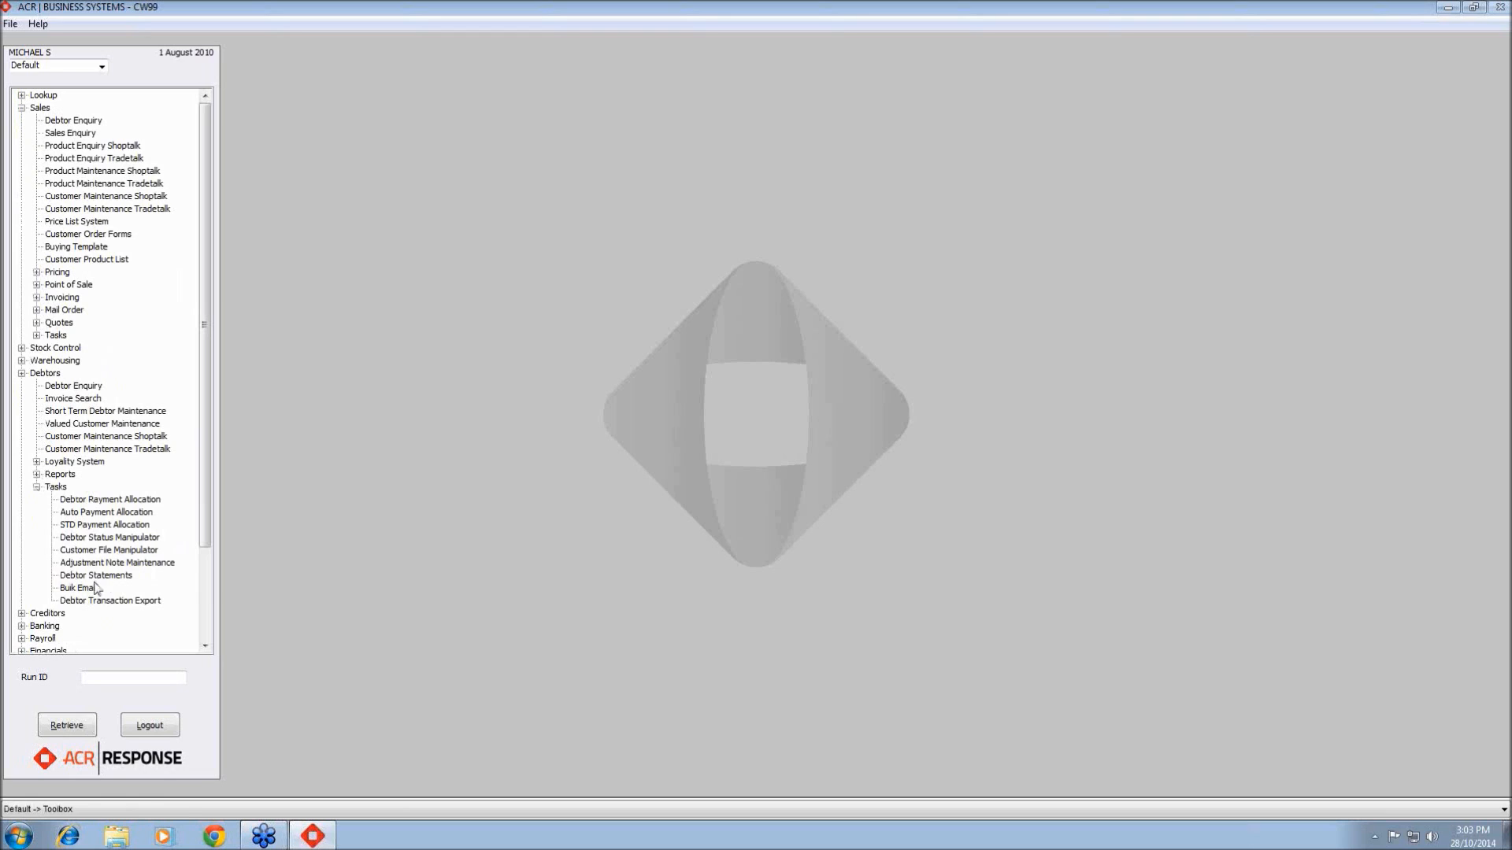
double_click(96, 576)
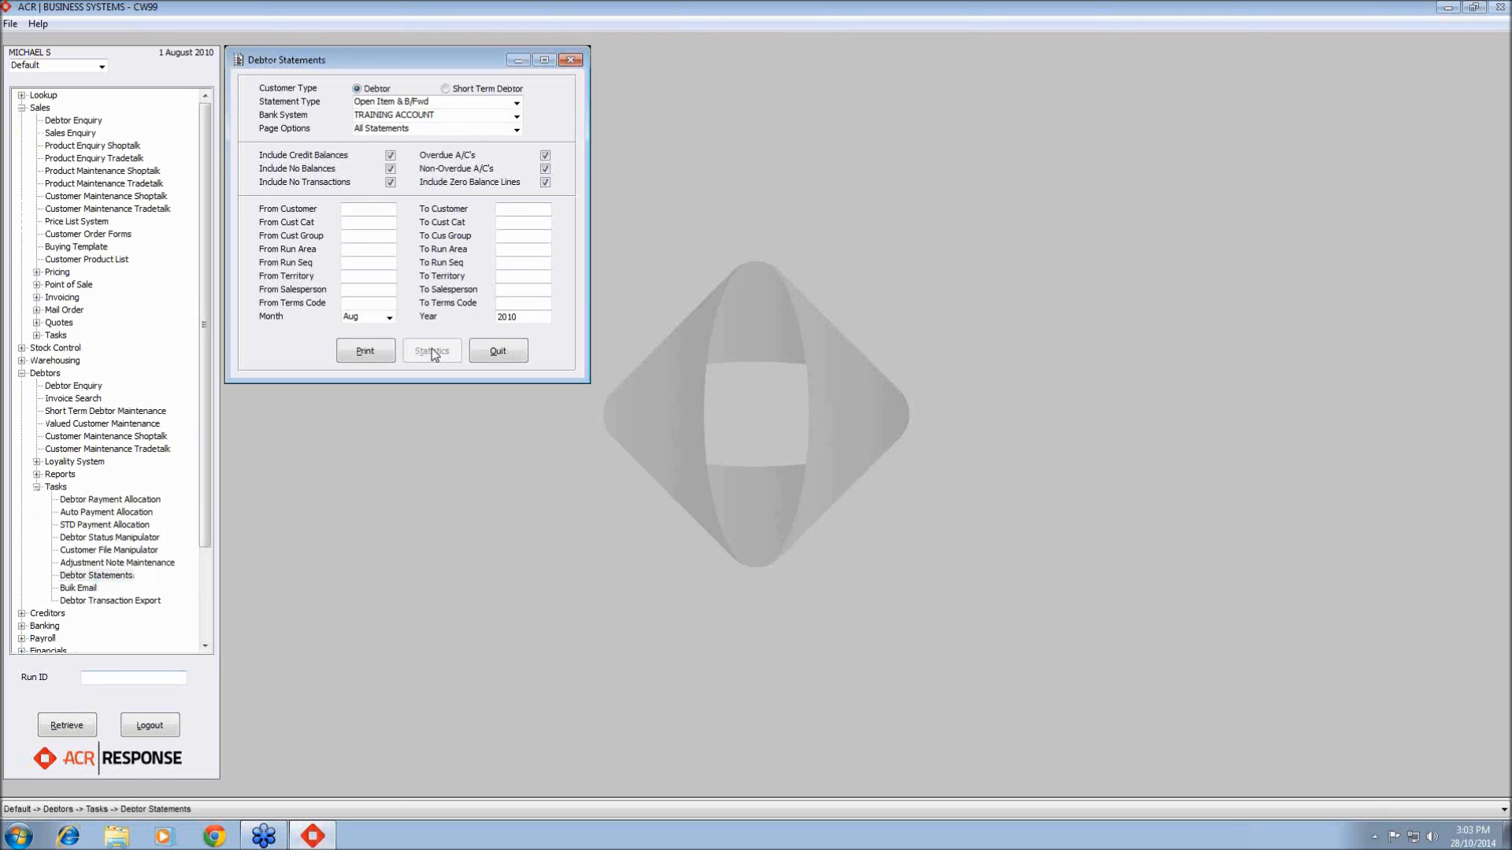
click(498, 352)
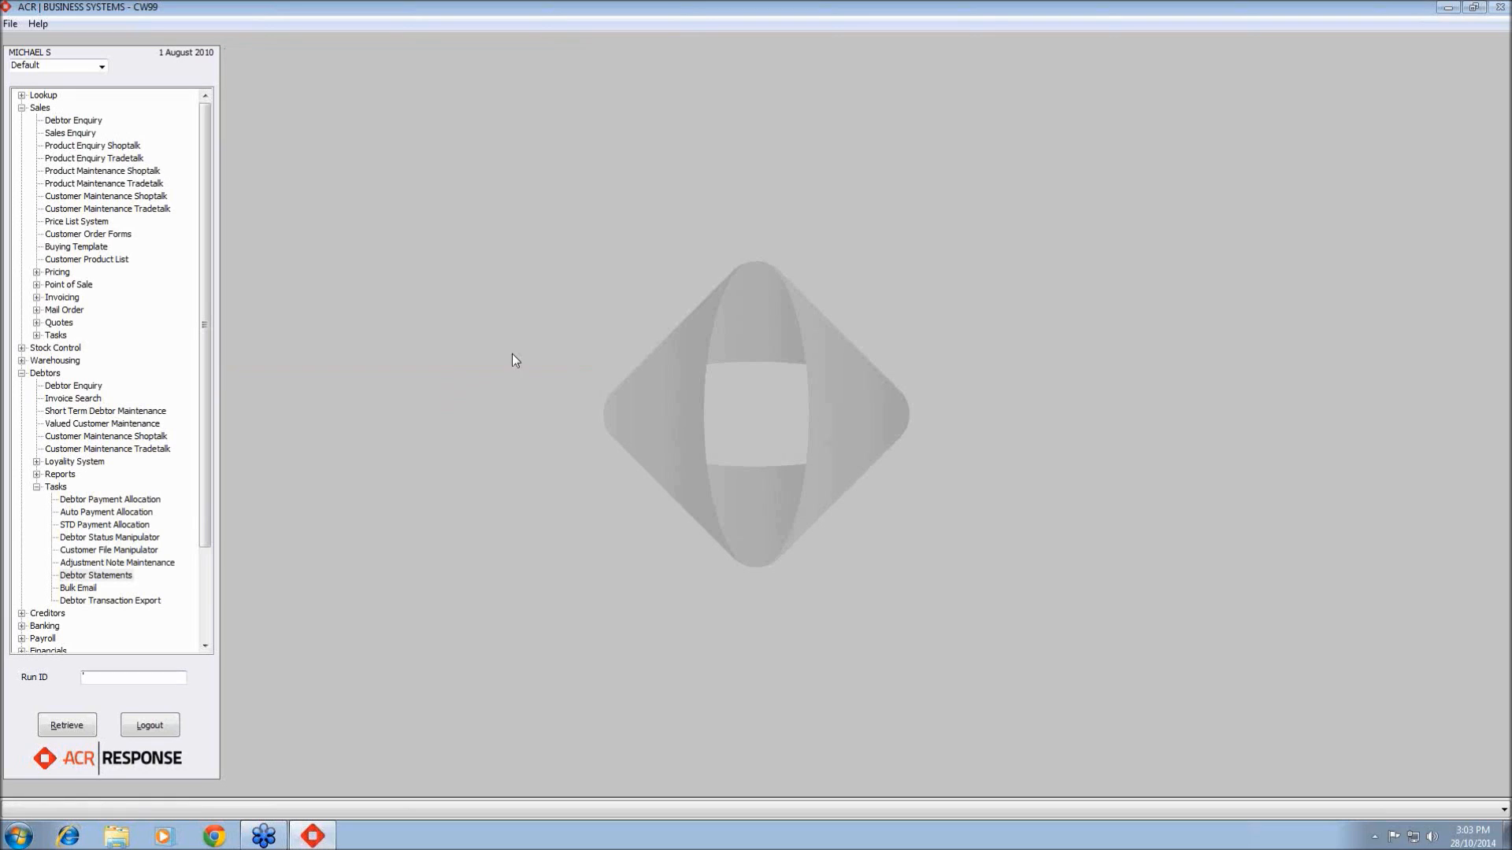
click(115, 578)
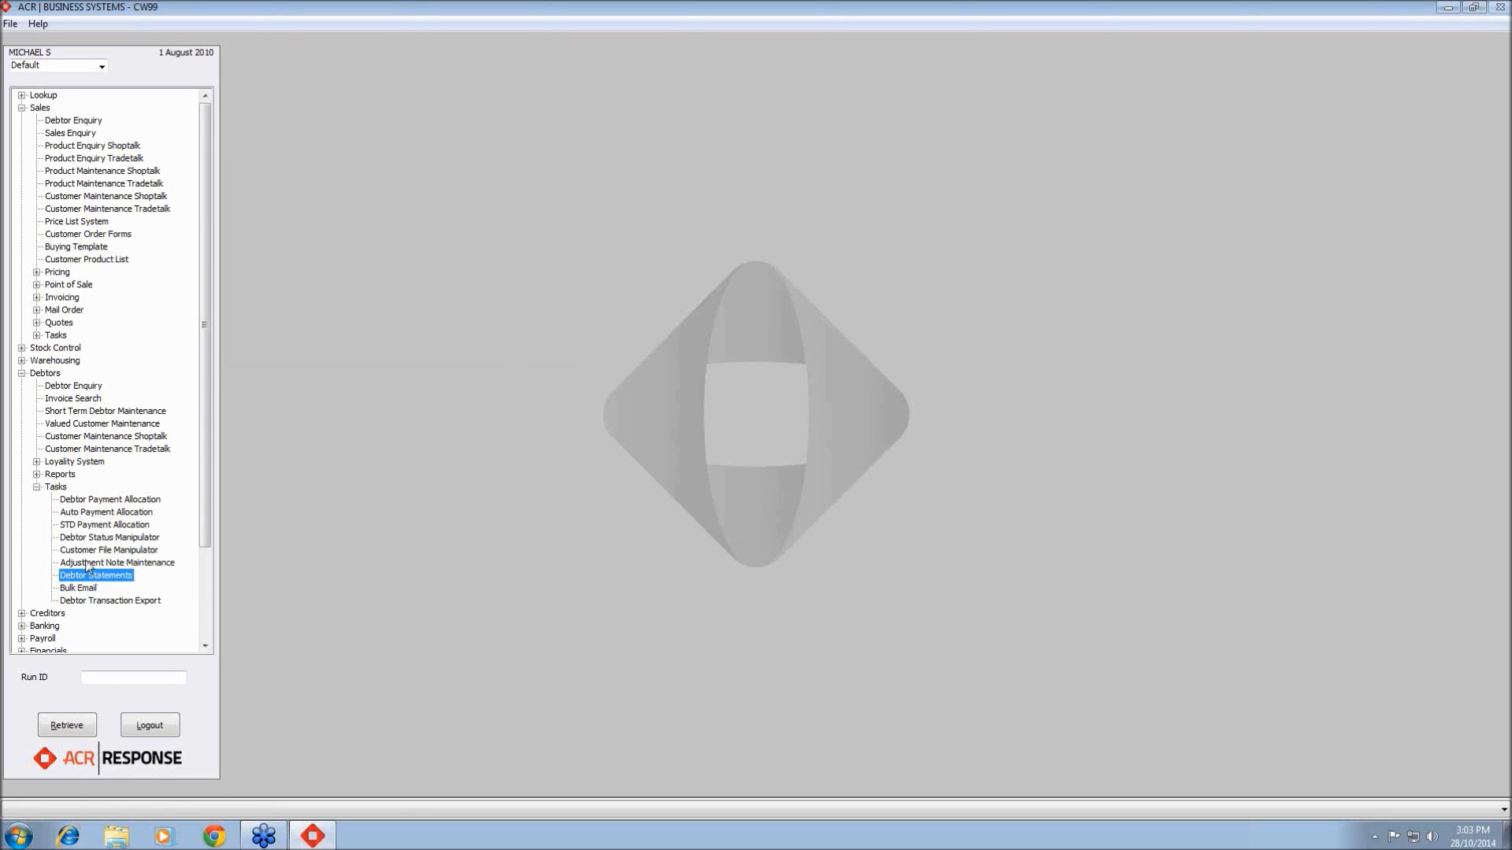
Open Bank Reconciliation from the Banking tasks to view the available banking systems, and cancel the selection
click(22, 373)
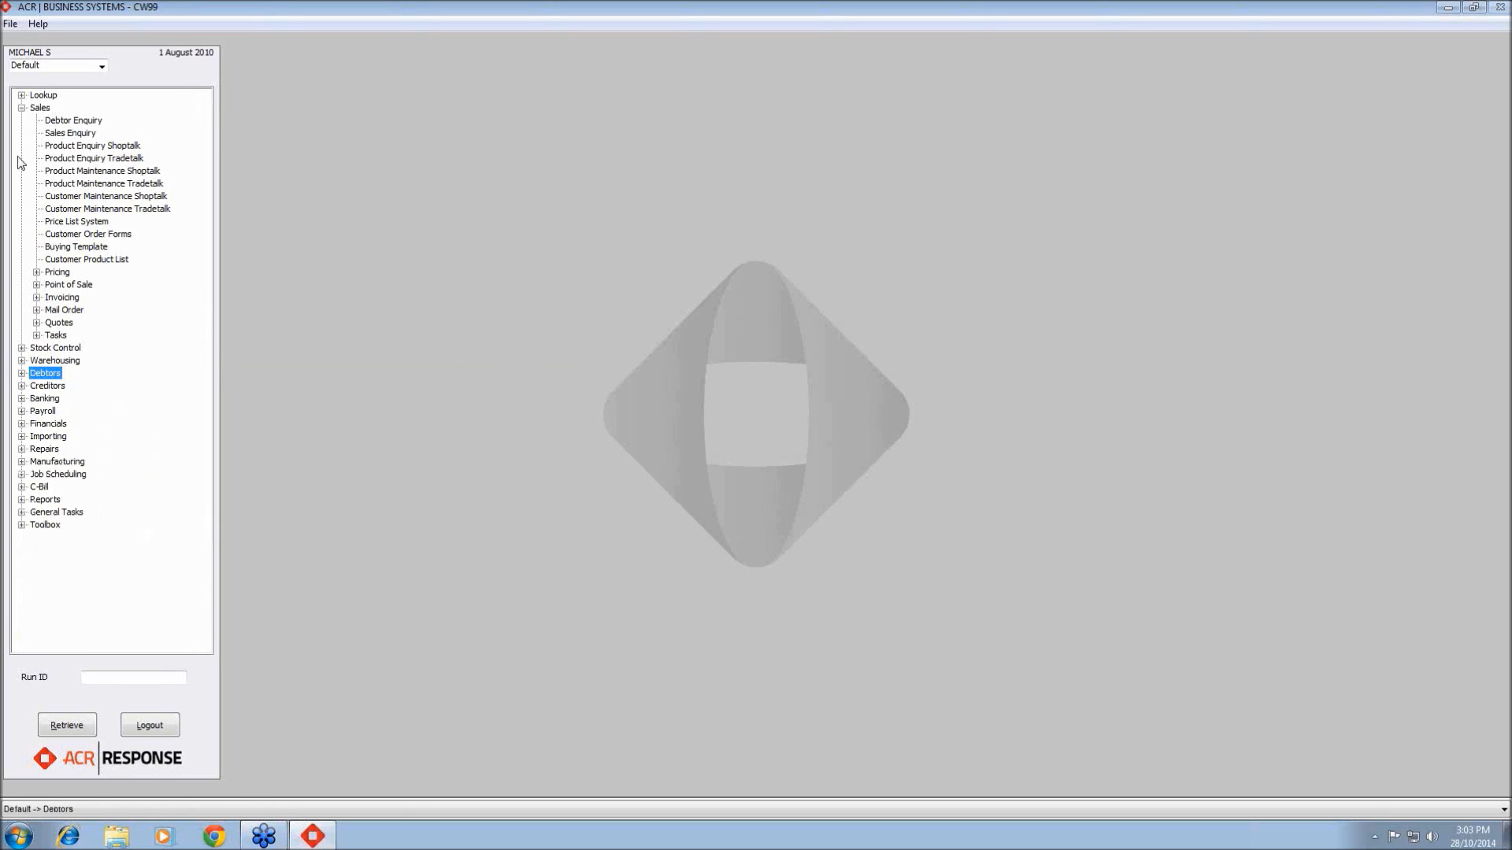
click(22, 108)
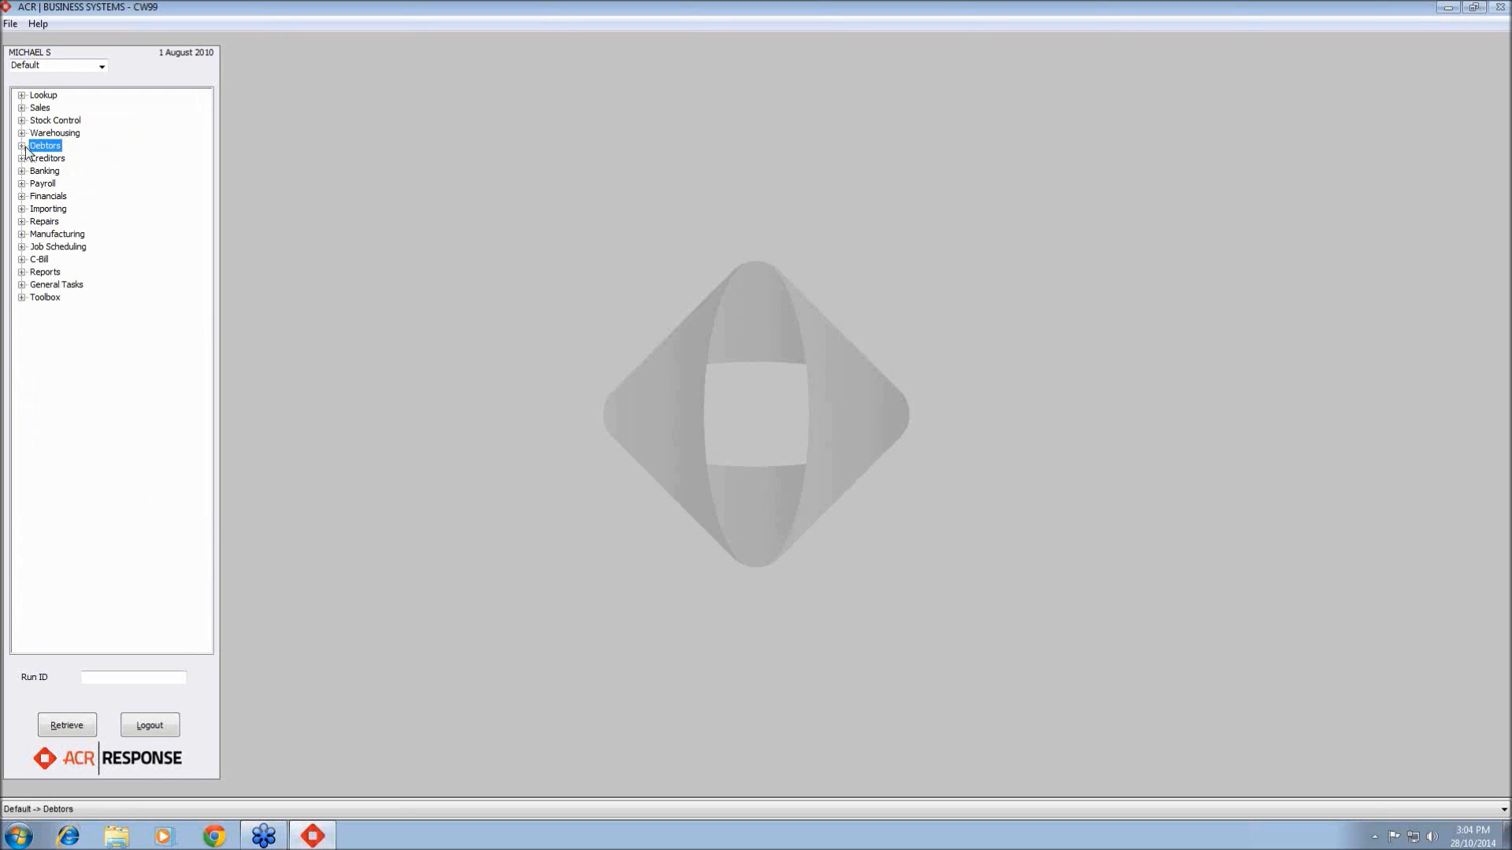
click(22, 171)
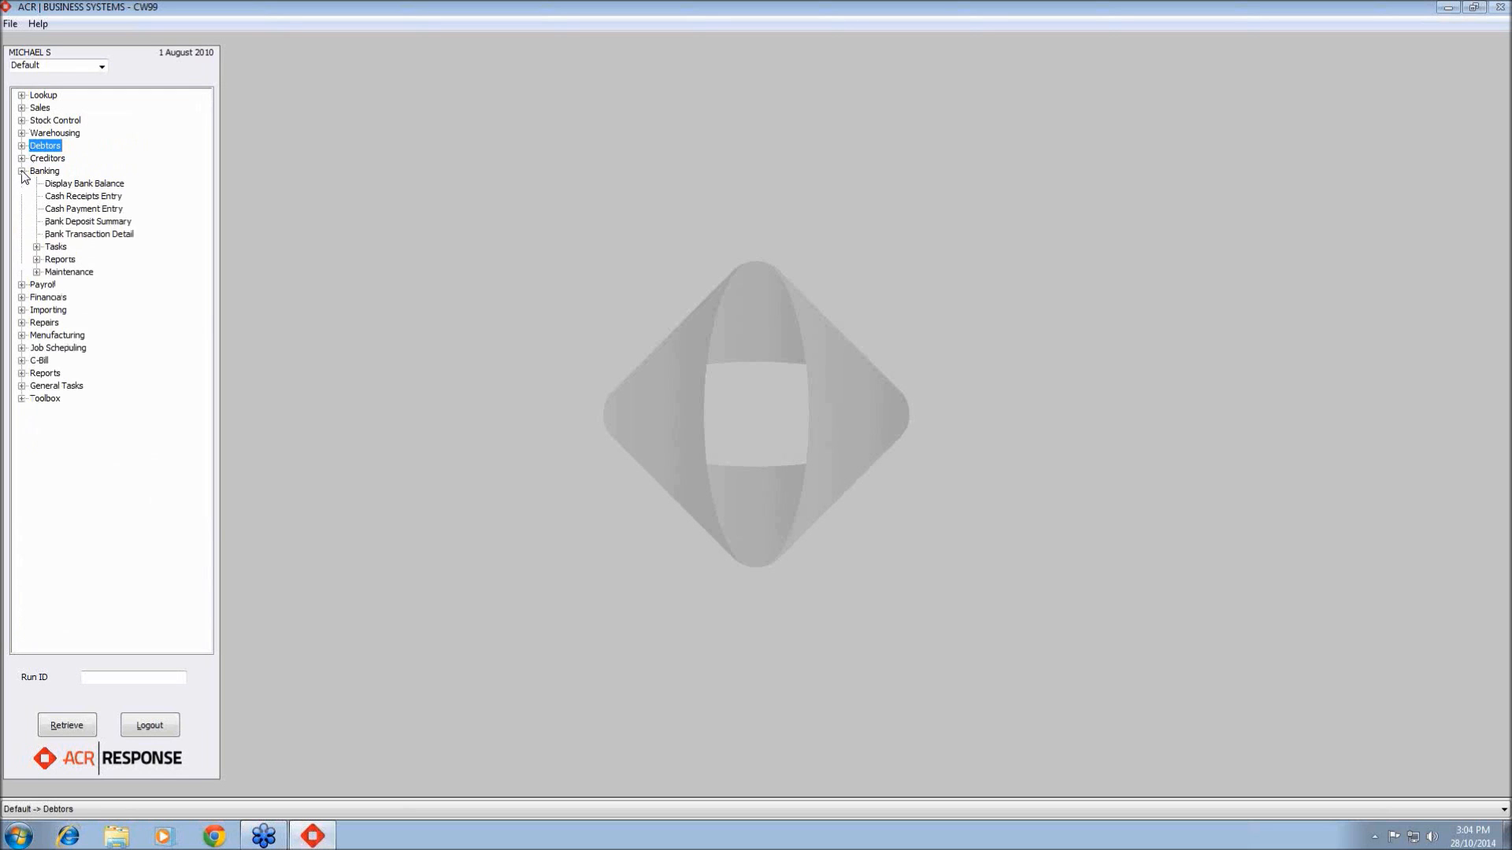
click(36, 247)
click(89, 260)
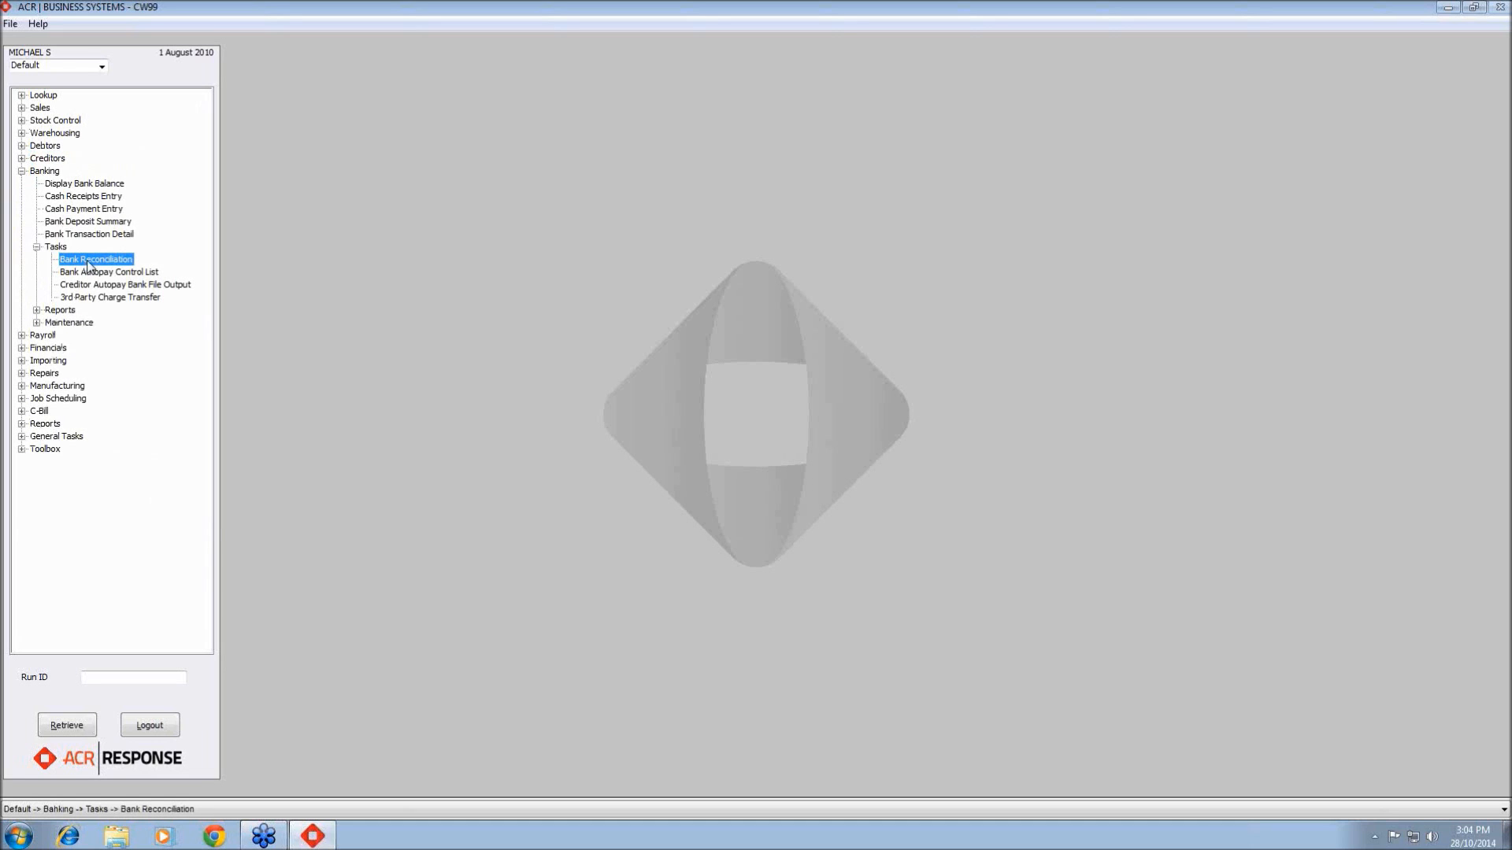
double_click(86, 260)
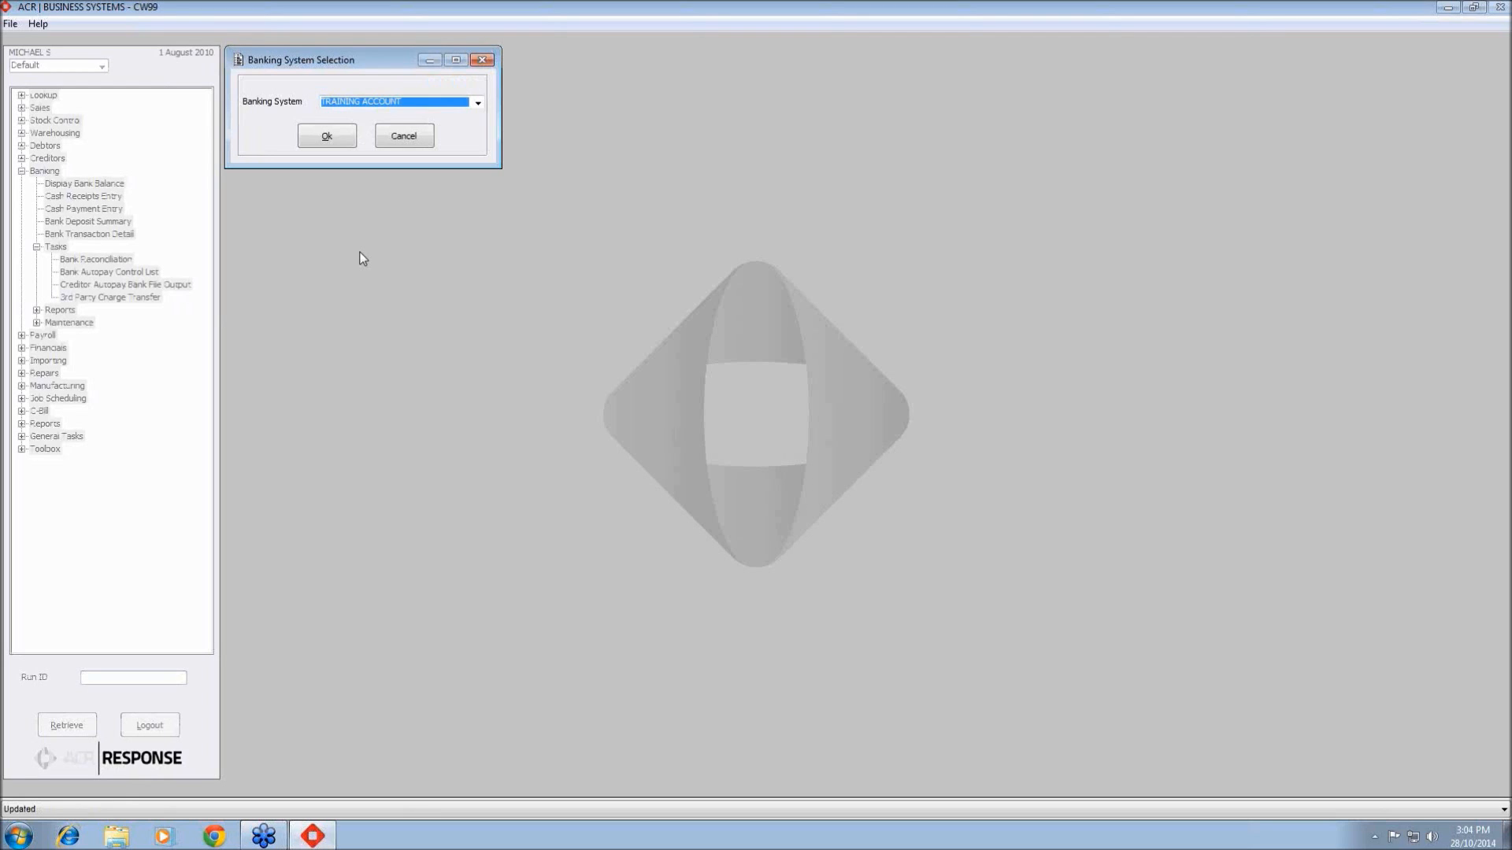
click(478, 103)
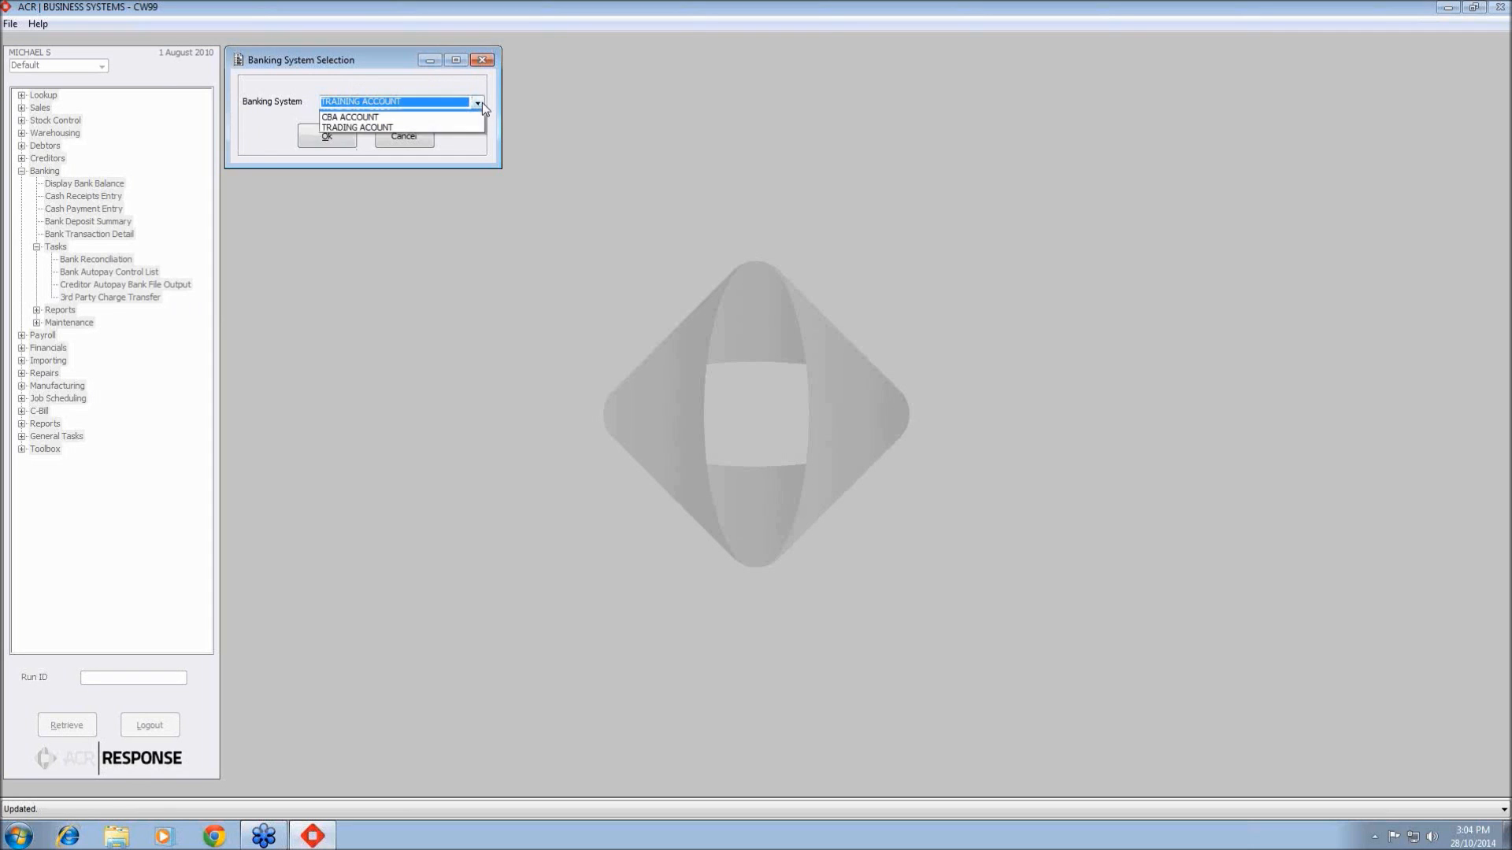
click(481, 103)
click(404, 137)
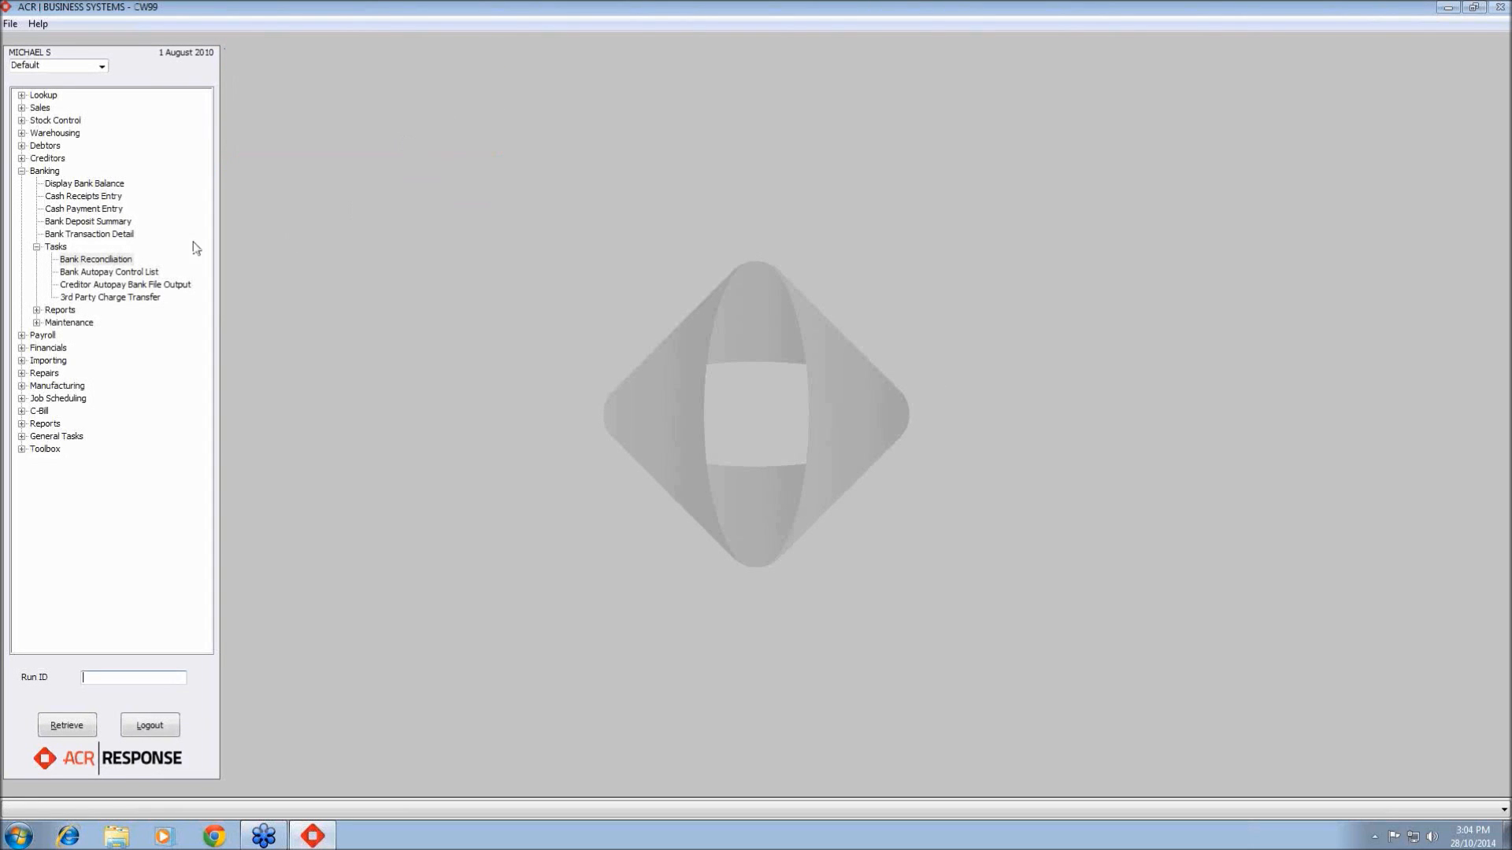
Open Bank Reconciliation for the TRAINING ACCOUNT banking system
double_click(89, 260)
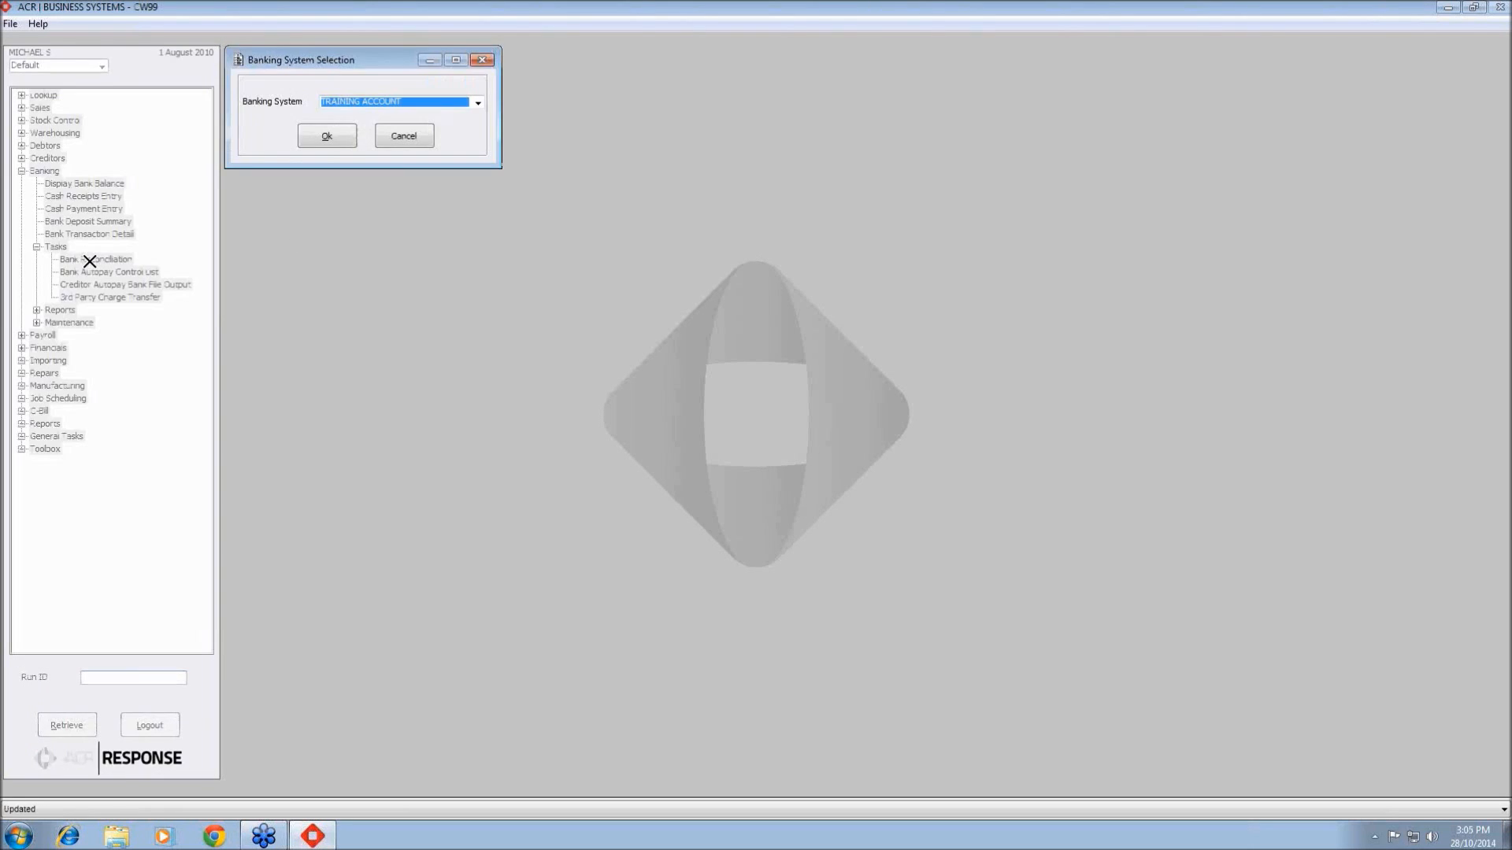
click(373, 110)
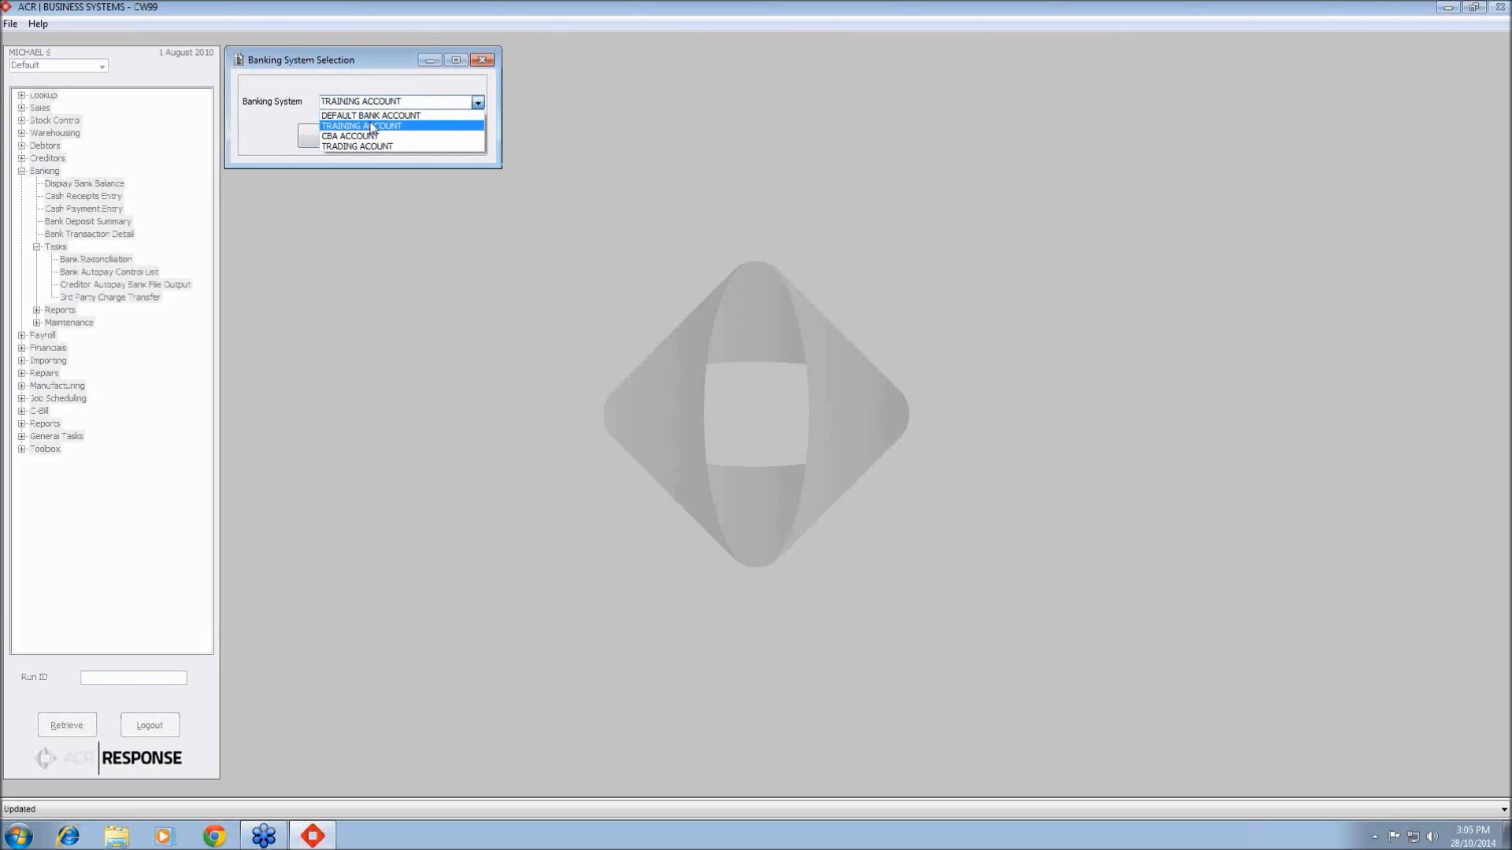
click(373, 128)
click(338, 139)
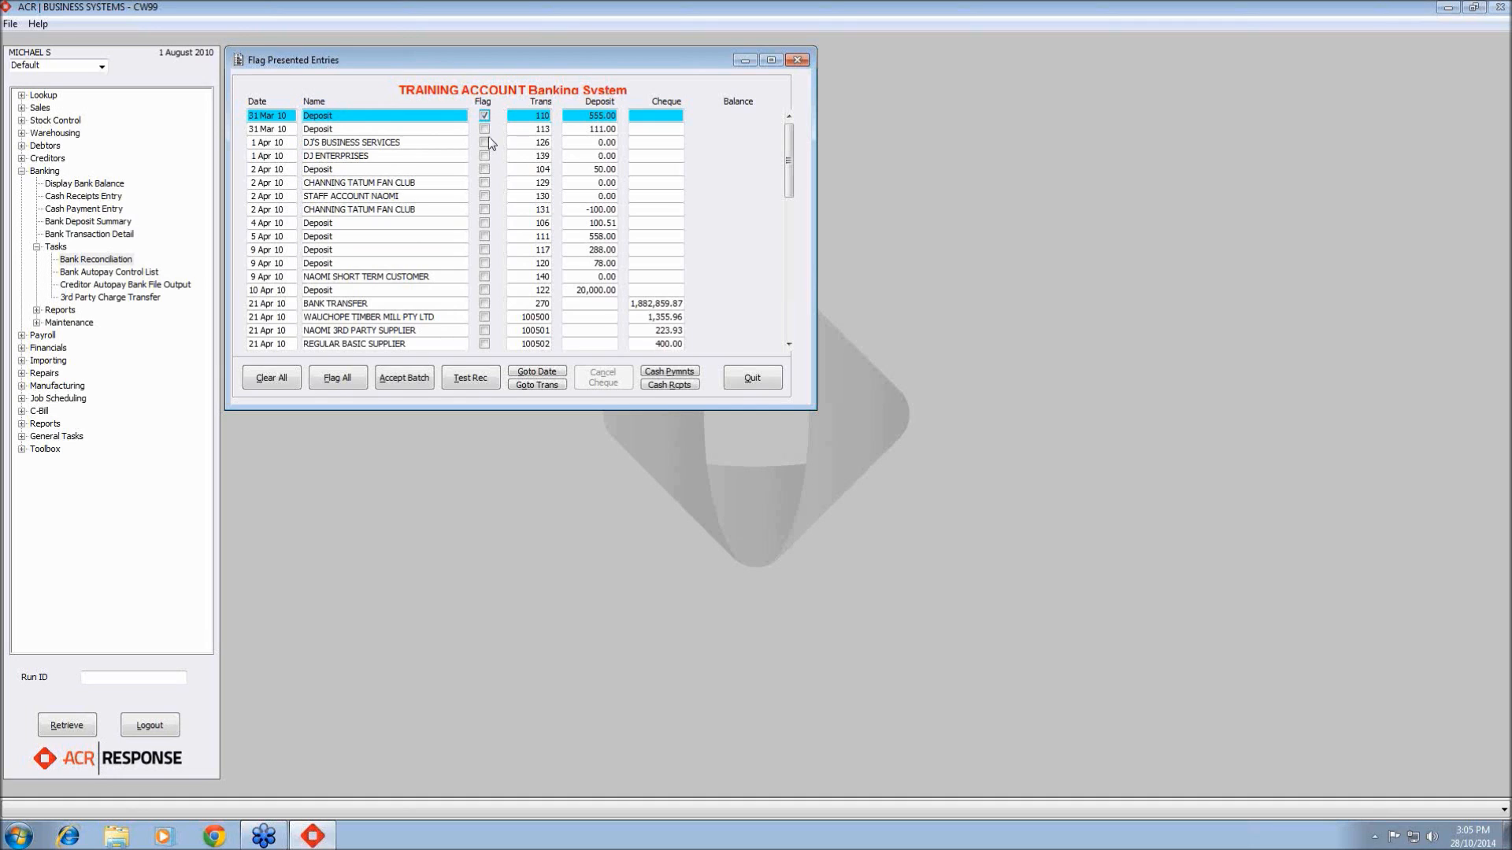
Flag the DJ'S BUSINESS SERVICES and DJ ENTERPRISES entries of 1 Apr 10 and the 50.00 deposit of 2 Apr 10 as presented
click(398, 142)
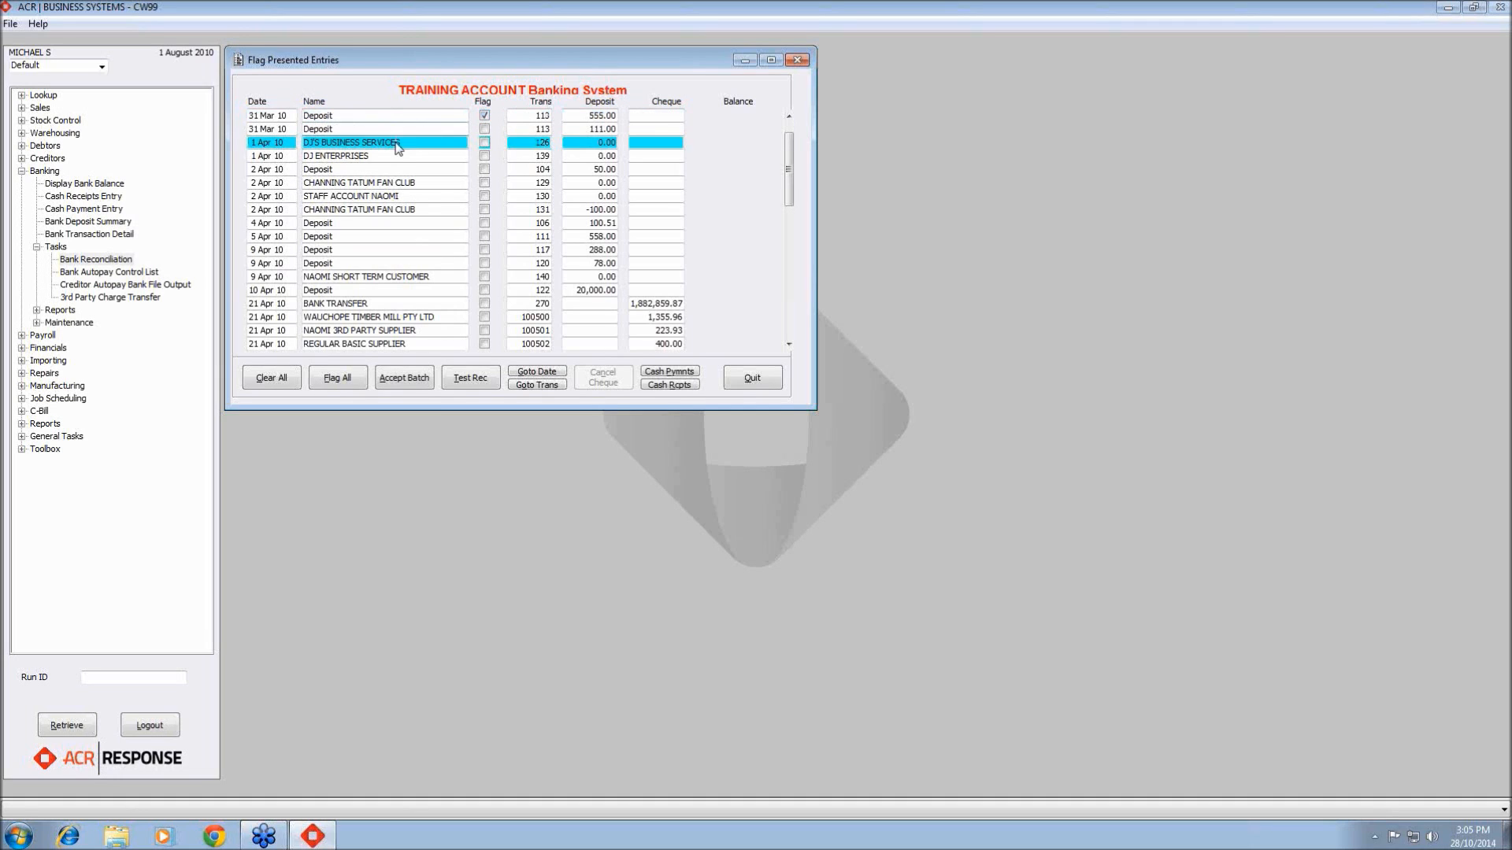
click(484, 143)
click(484, 156)
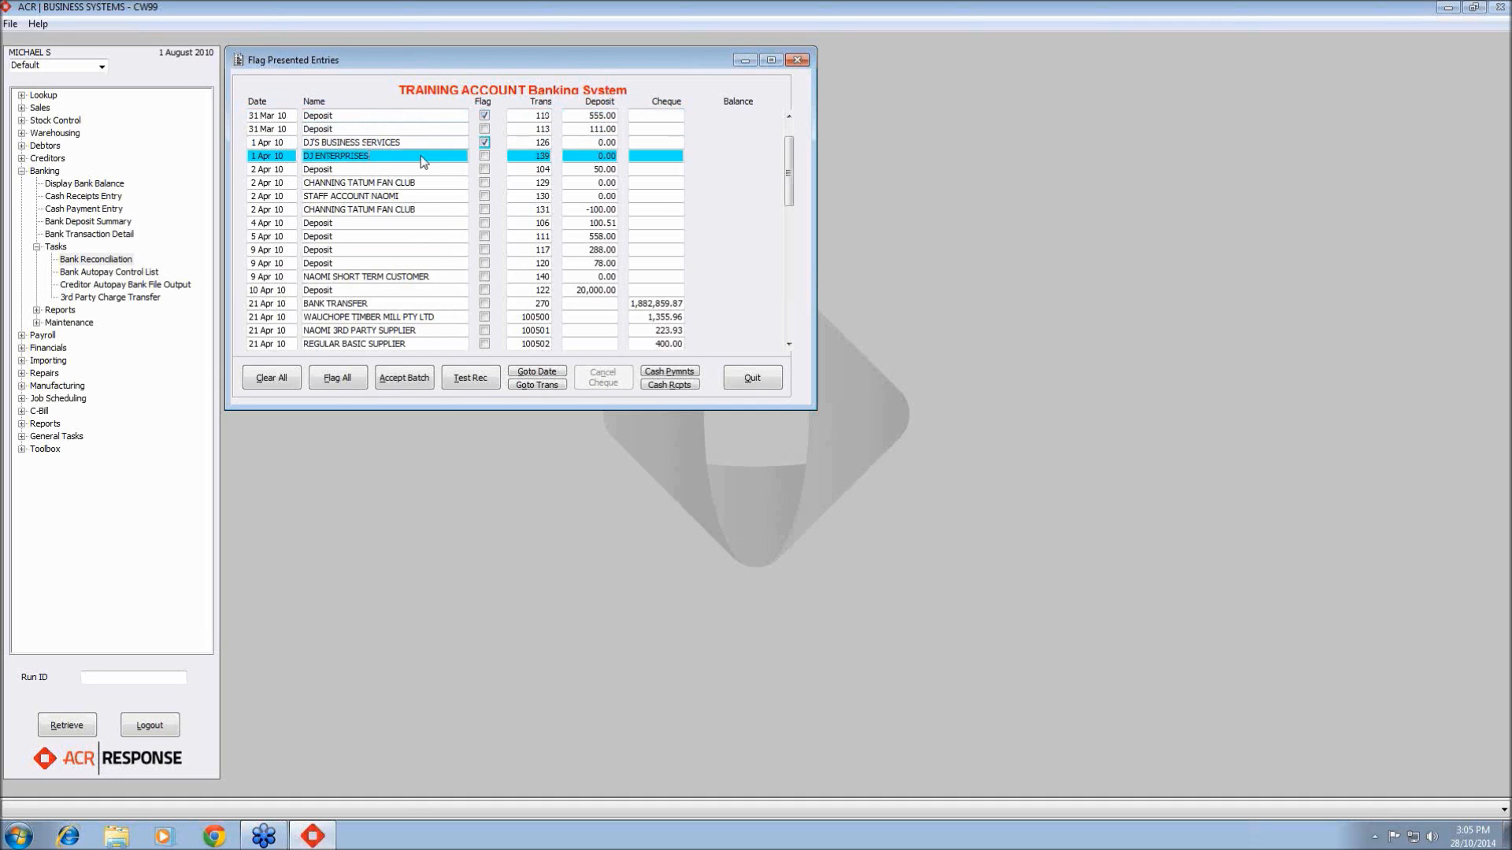
click(479, 171)
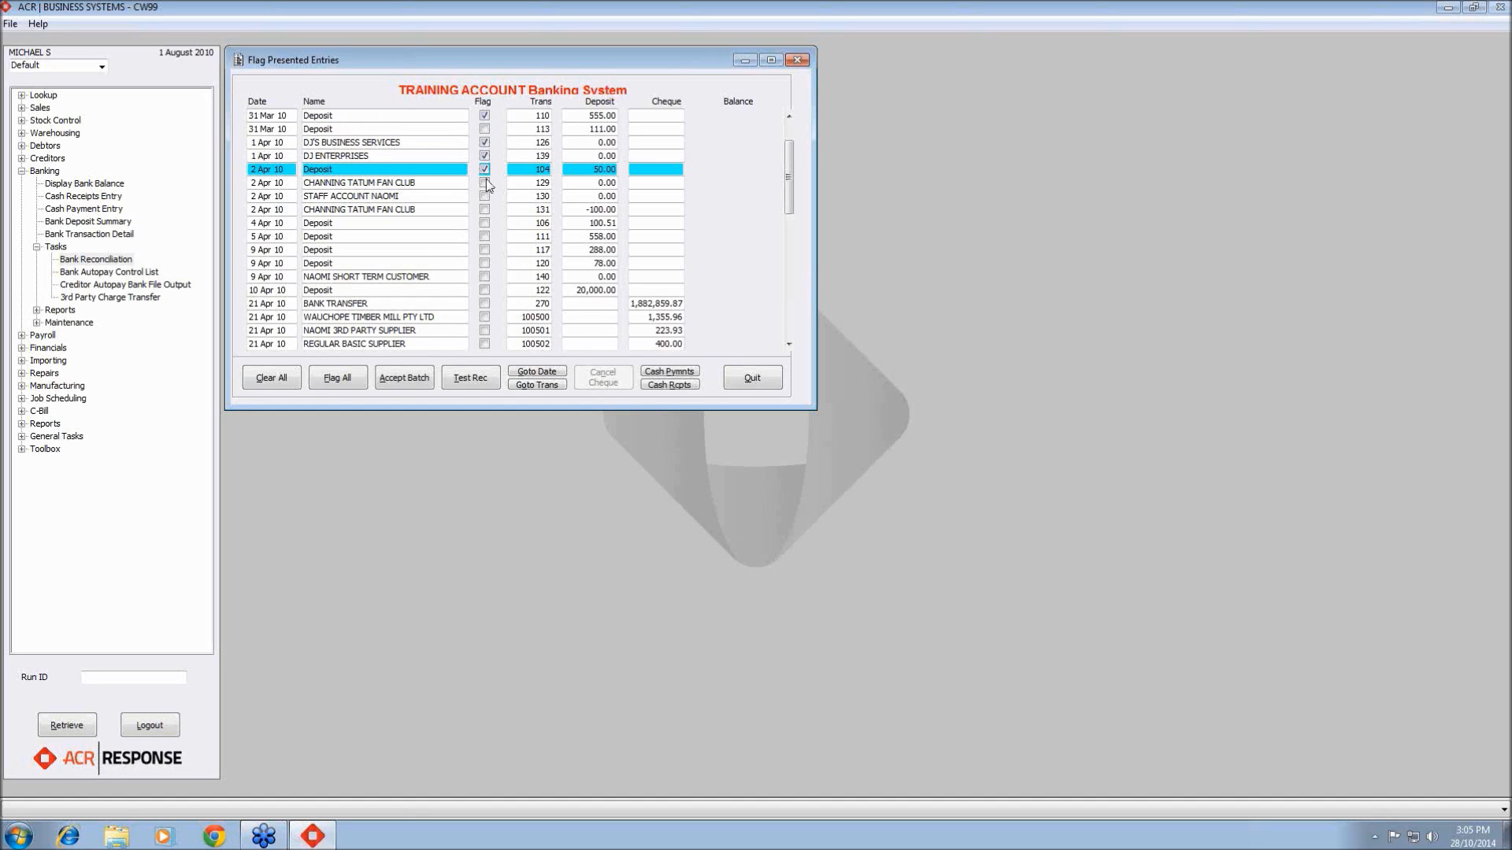
Accept the flagged batch, view the Cash Payments Entry form, and quit it without entering a payment
click(656, 372)
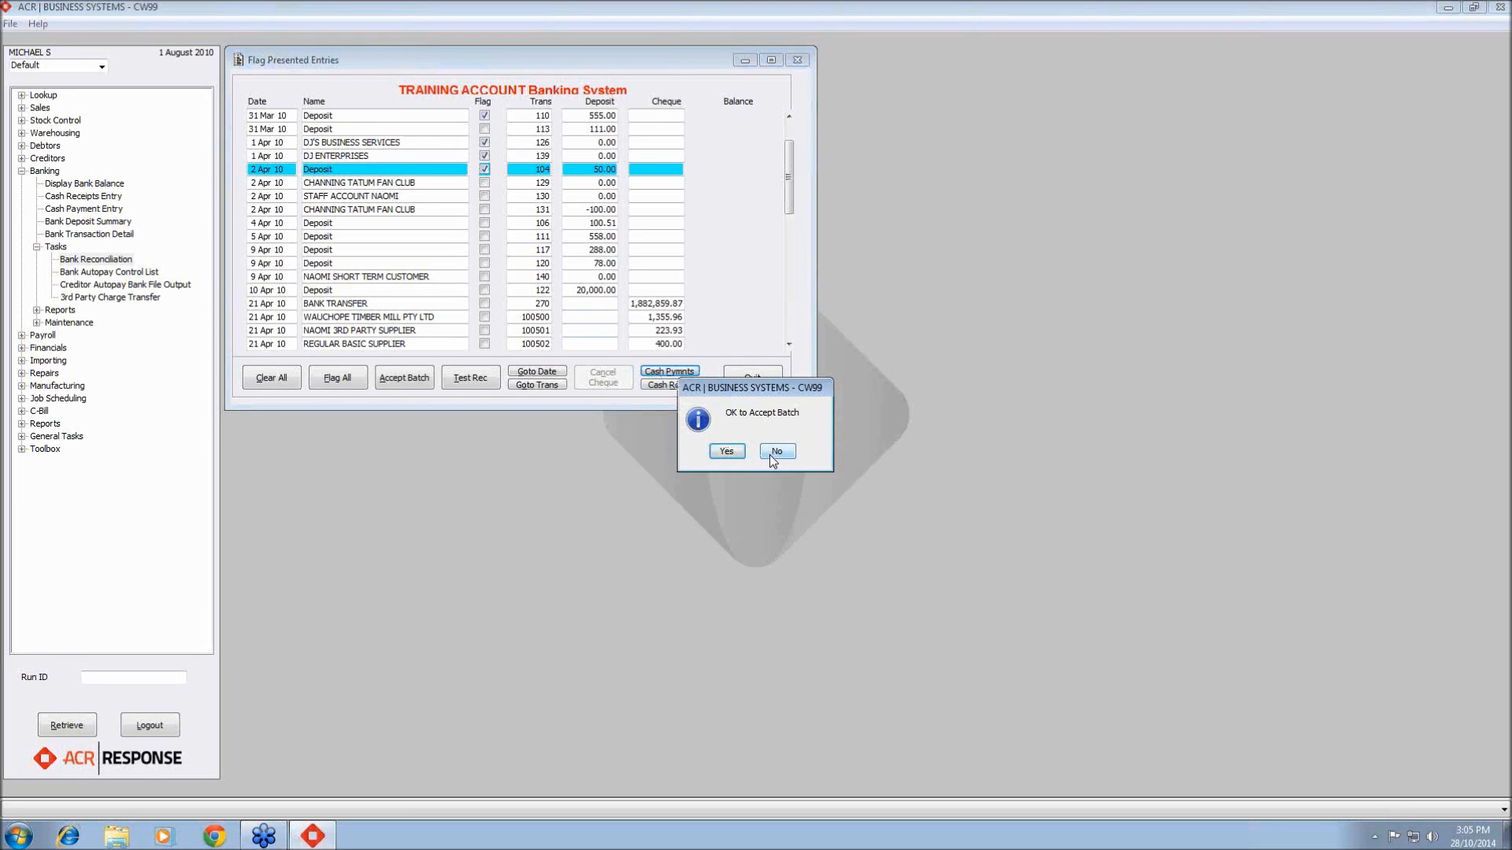
click(726, 451)
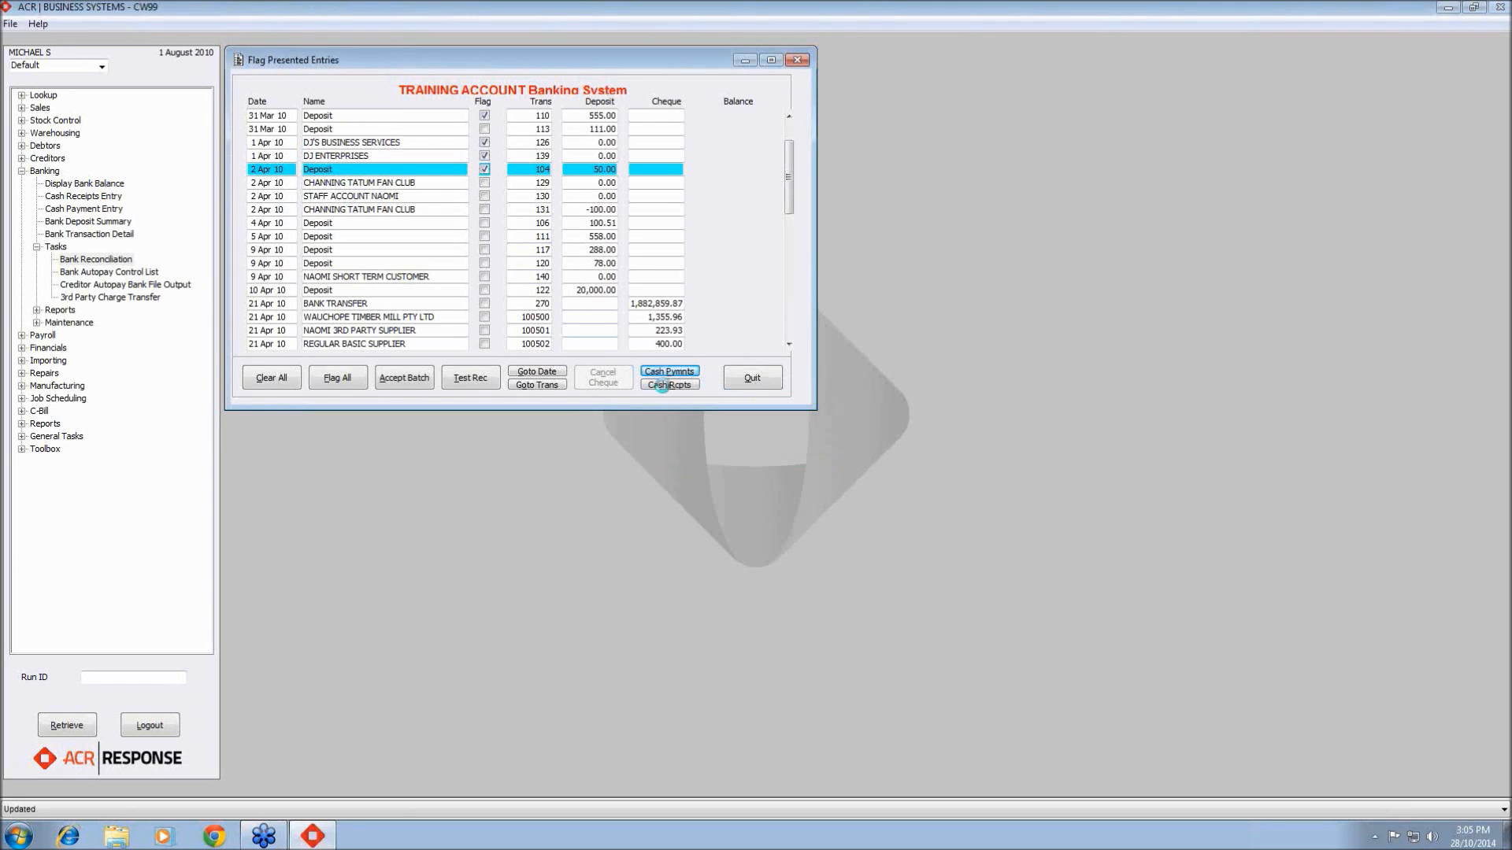
click(663, 385)
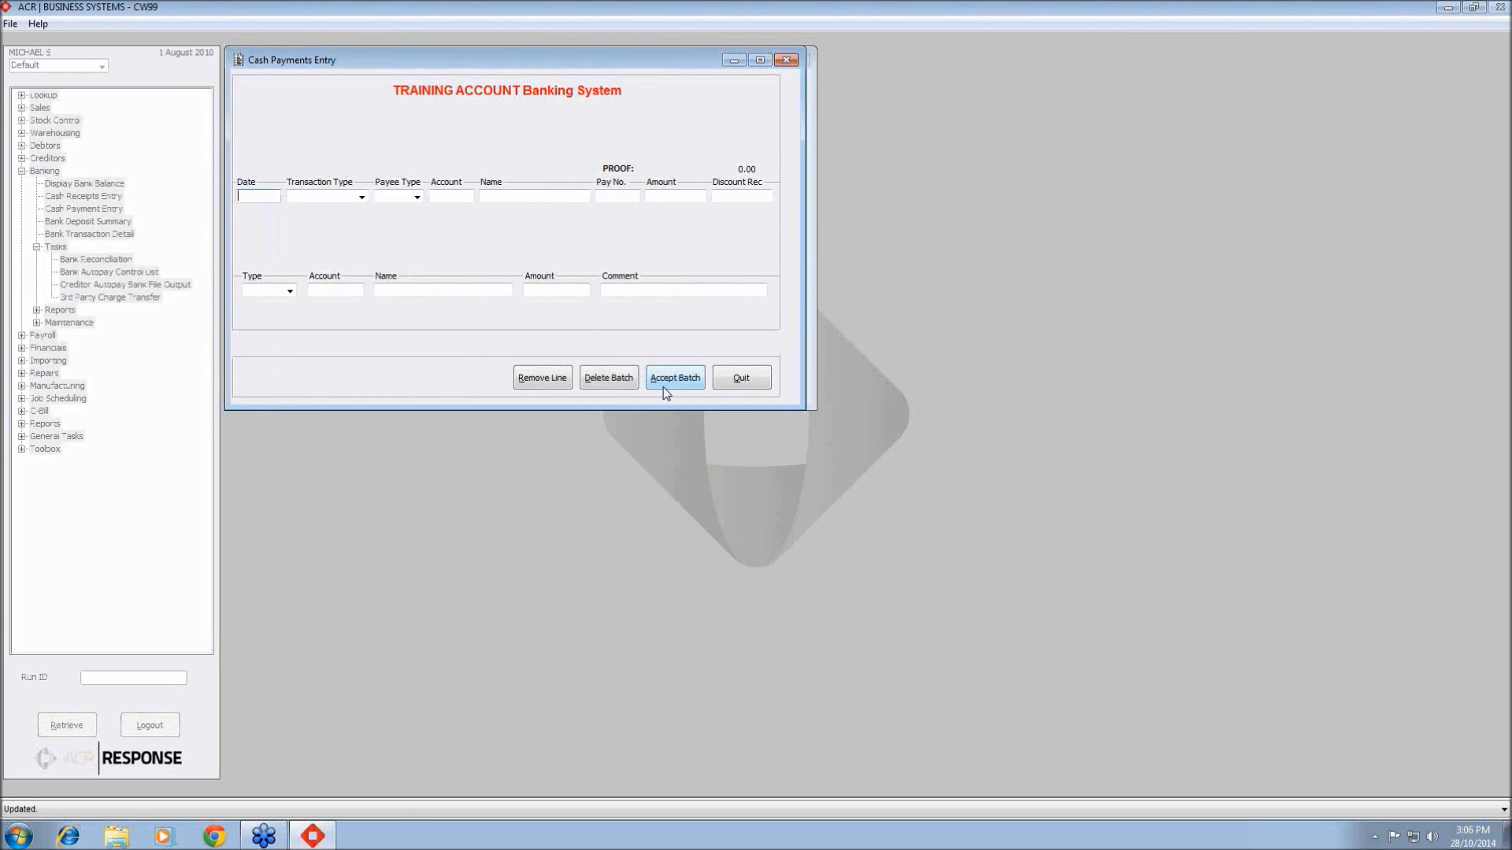
click(738, 381)
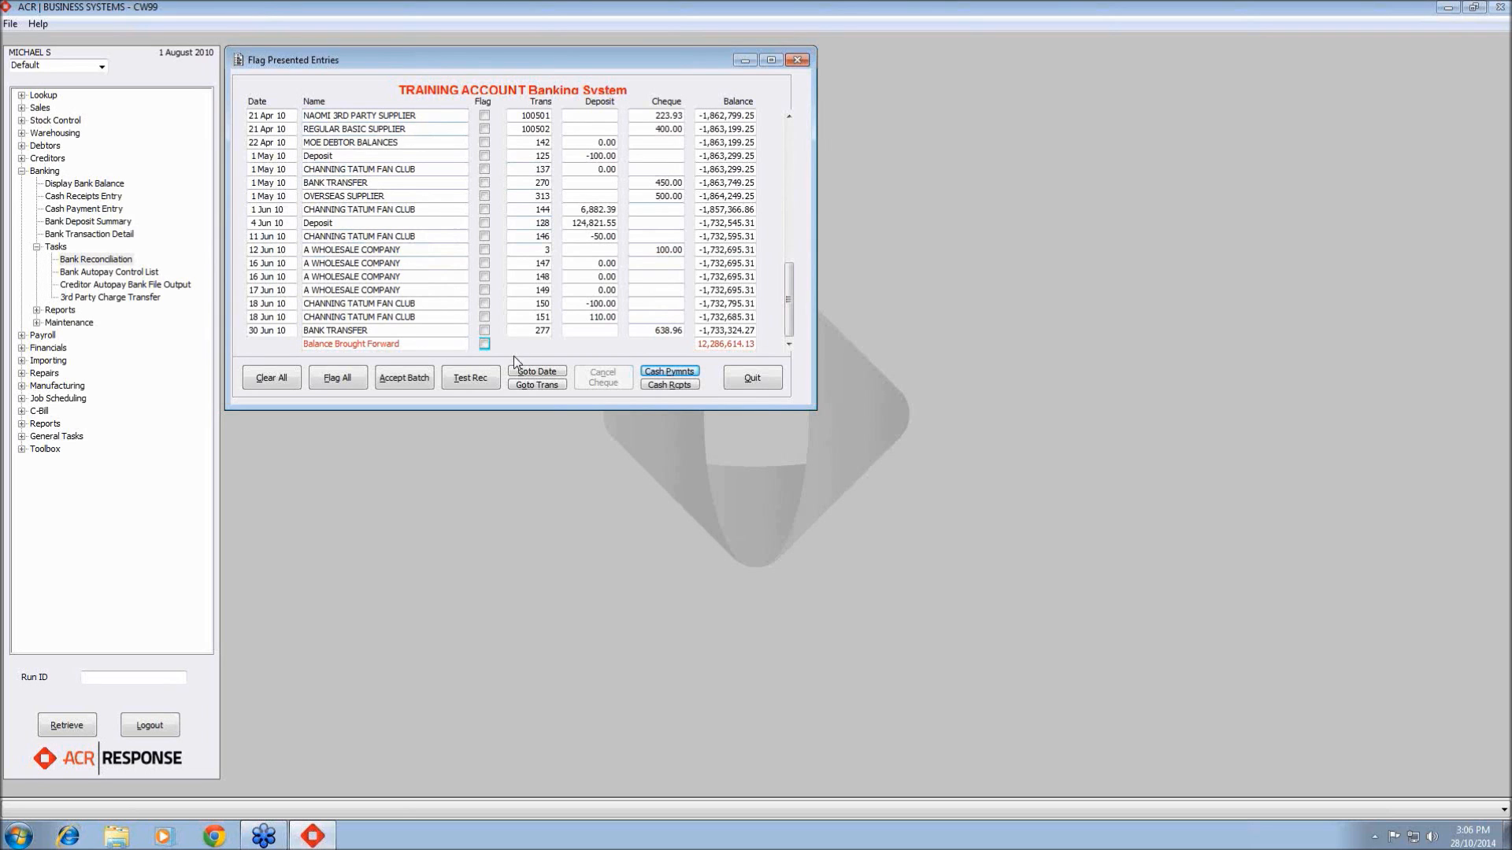
Clear the flags on all presented entries and accept the batch
click(281, 375)
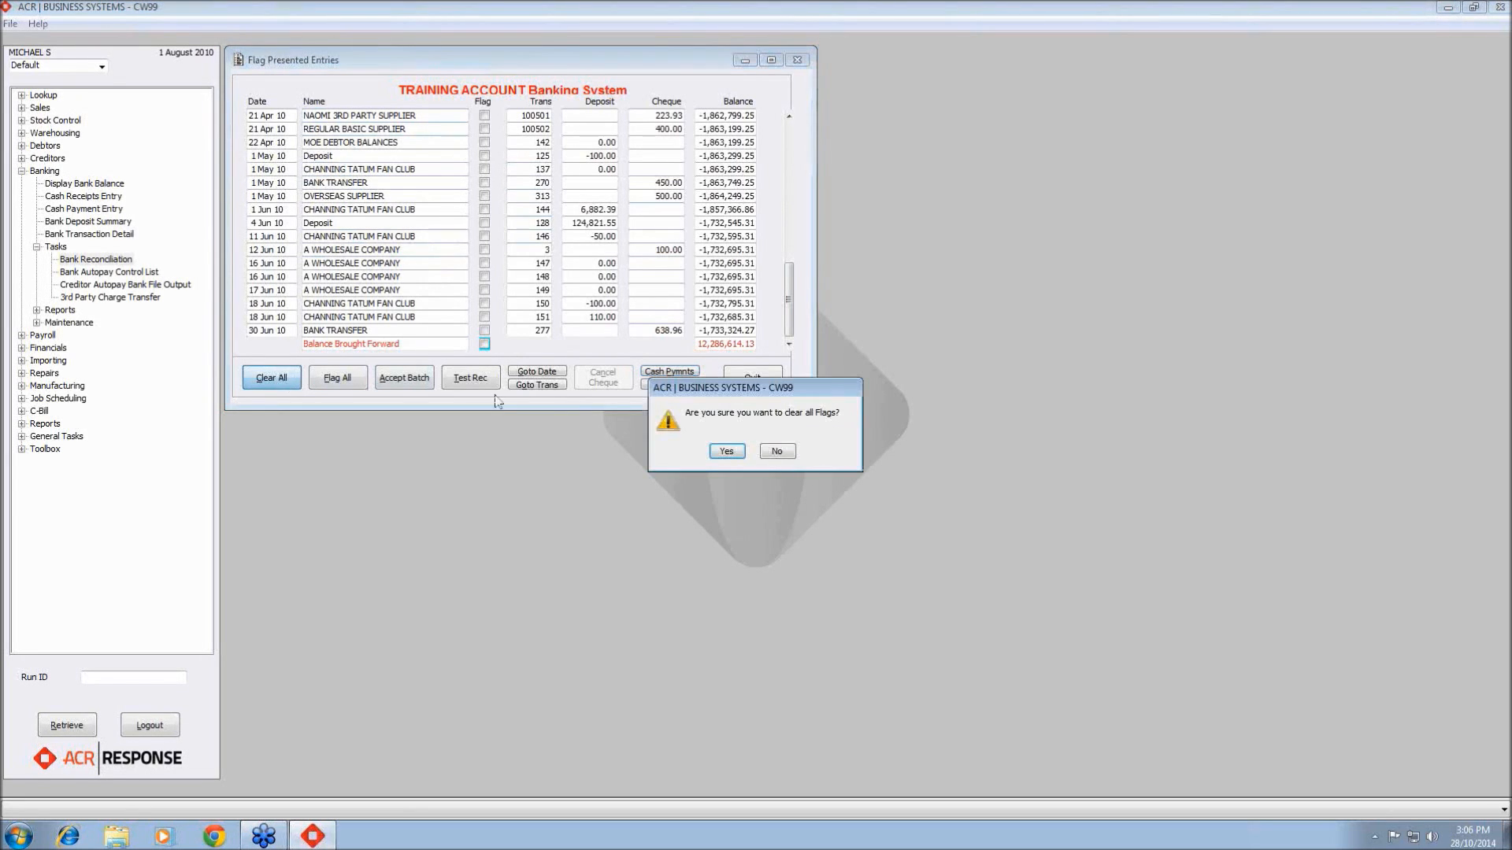
click(730, 451)
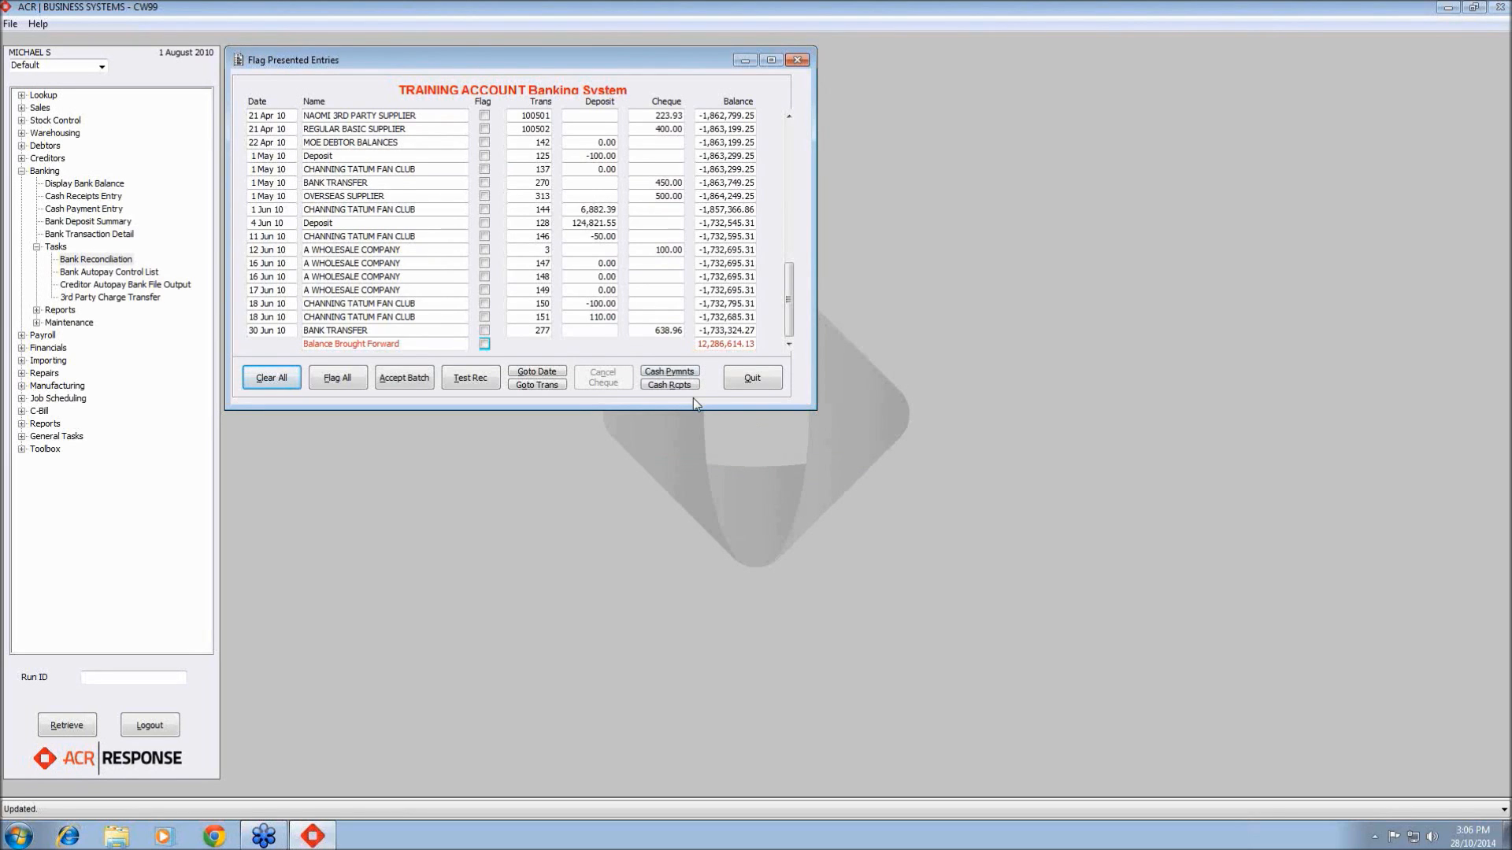
click(404, 381)
Locate transaction 100501 in the presented entries, and go to the entries dated 1 April 2010
click(548, 387)
text(100501)
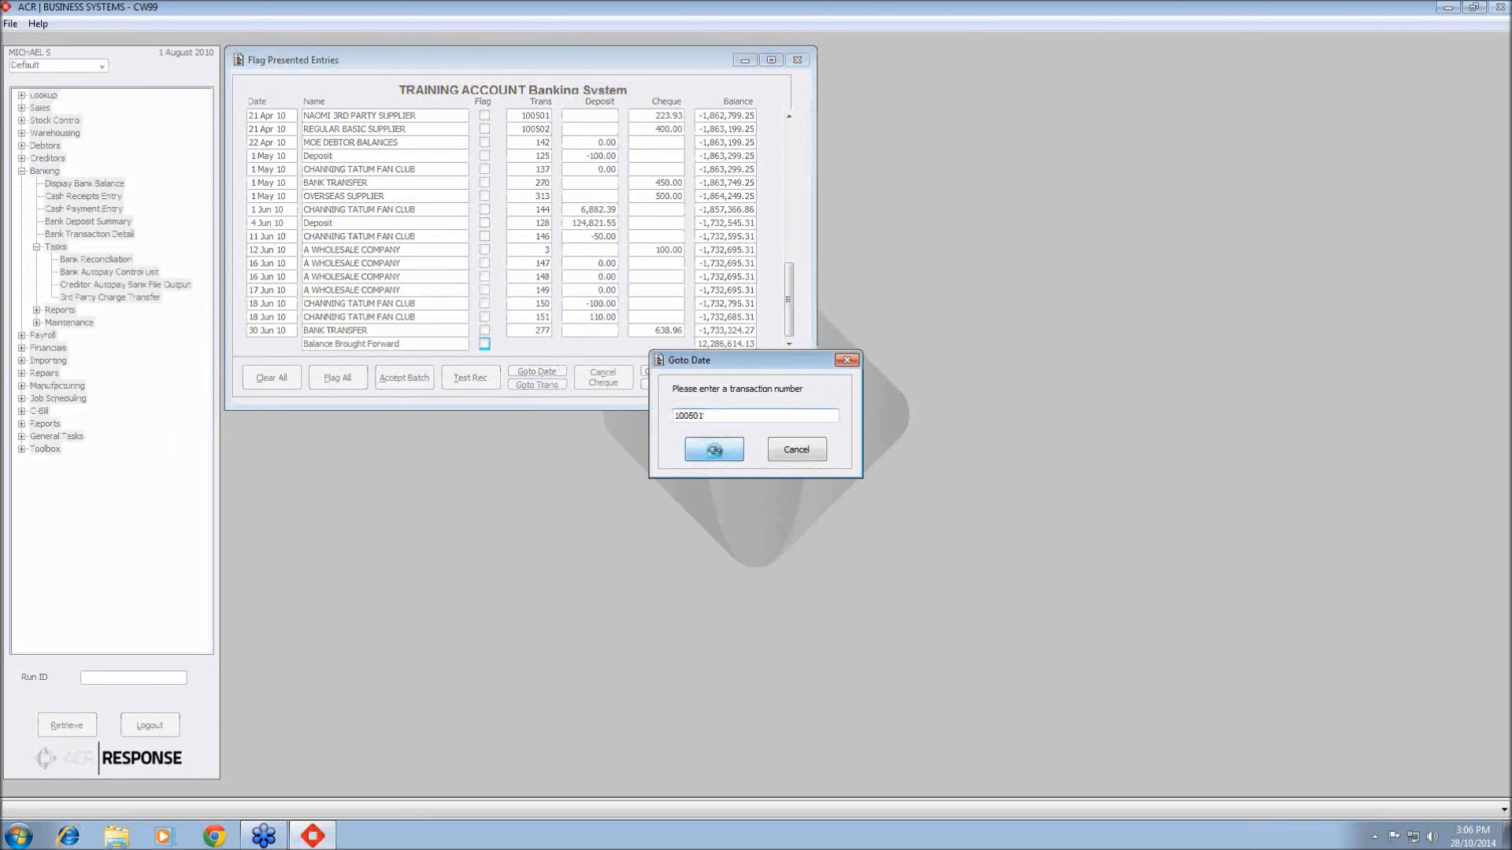
click(714, 451)
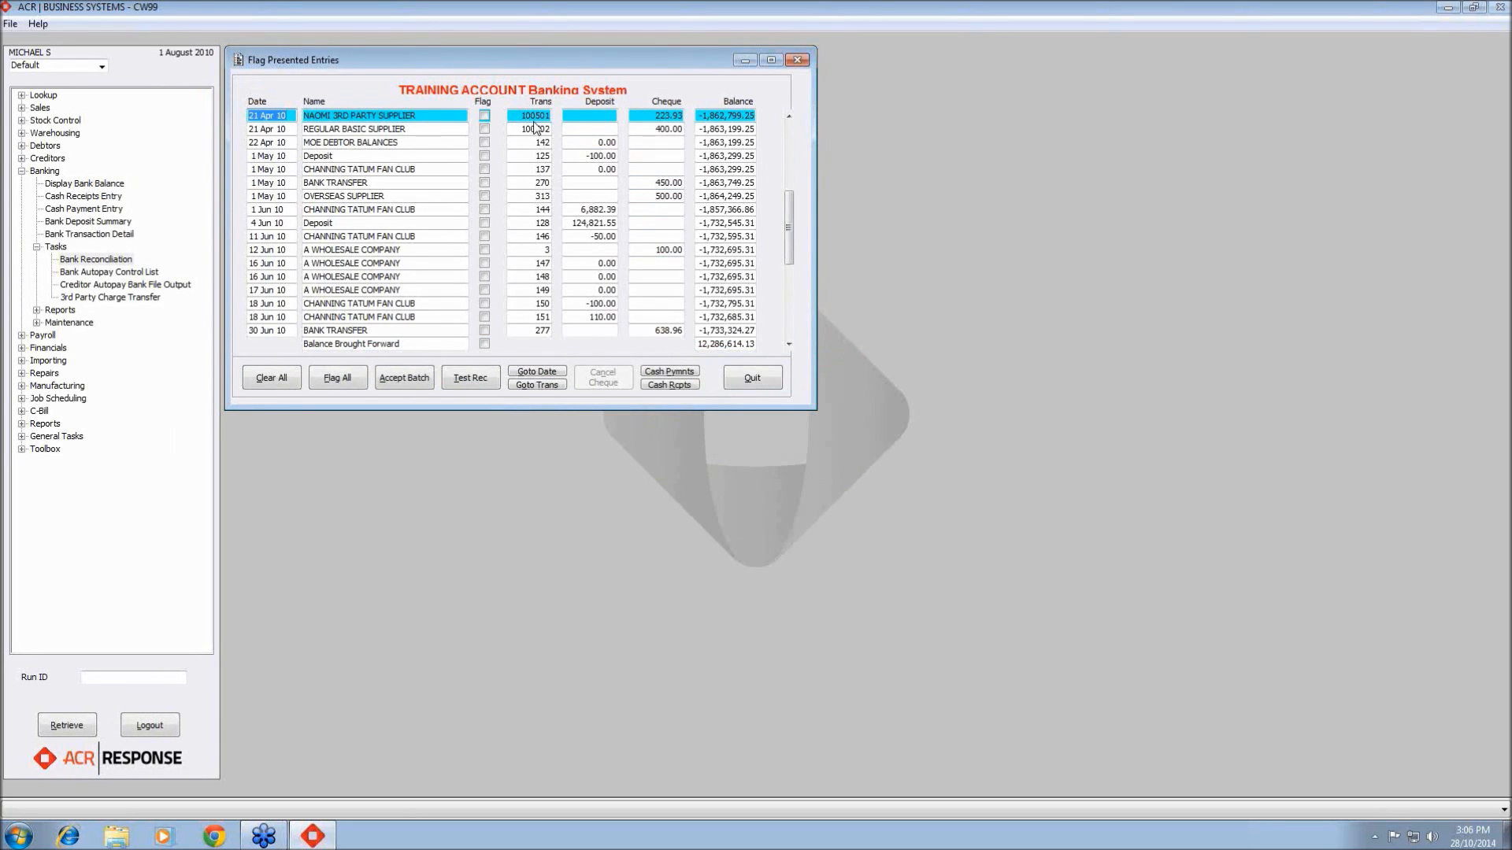
click(551, 371)
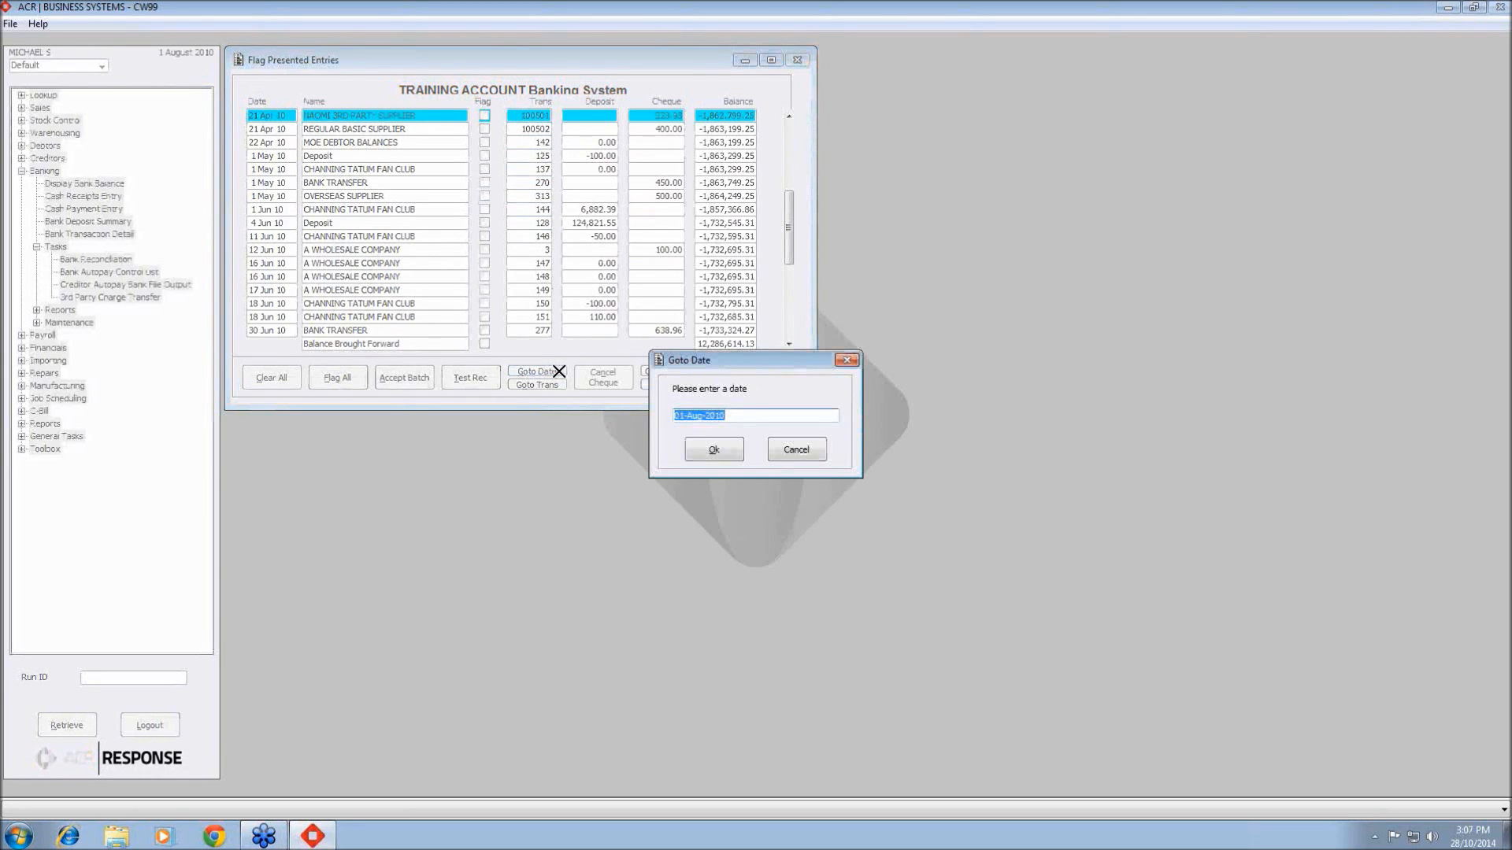
text(01042010)
click(714, 451)
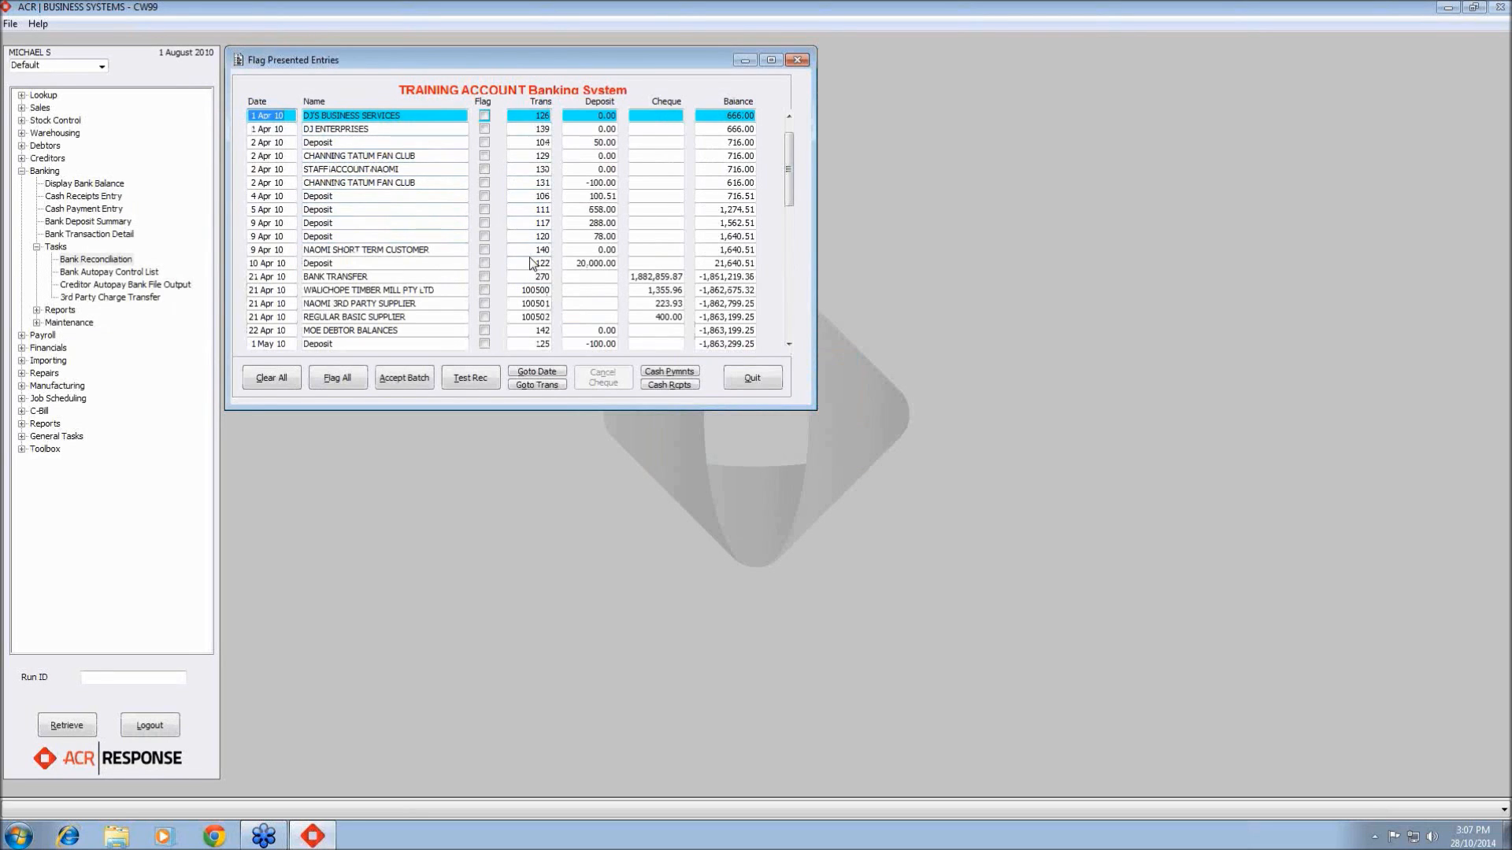
Accept the batch and run a test reconciliation to 31 Jul 10 with a statement balance of 14,019,938.40
click(418, 384)
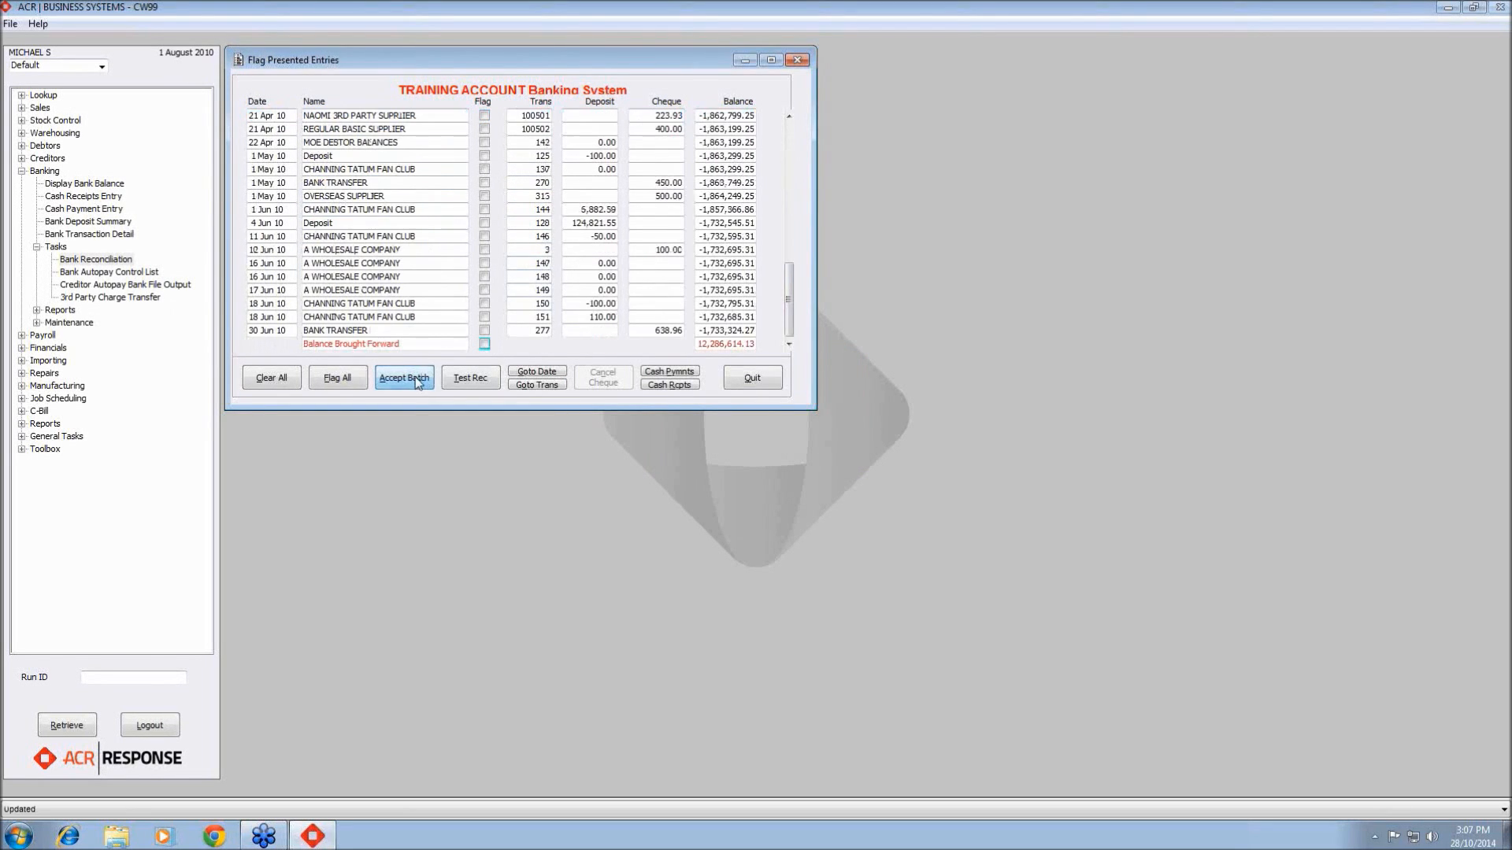
click(479, 383)
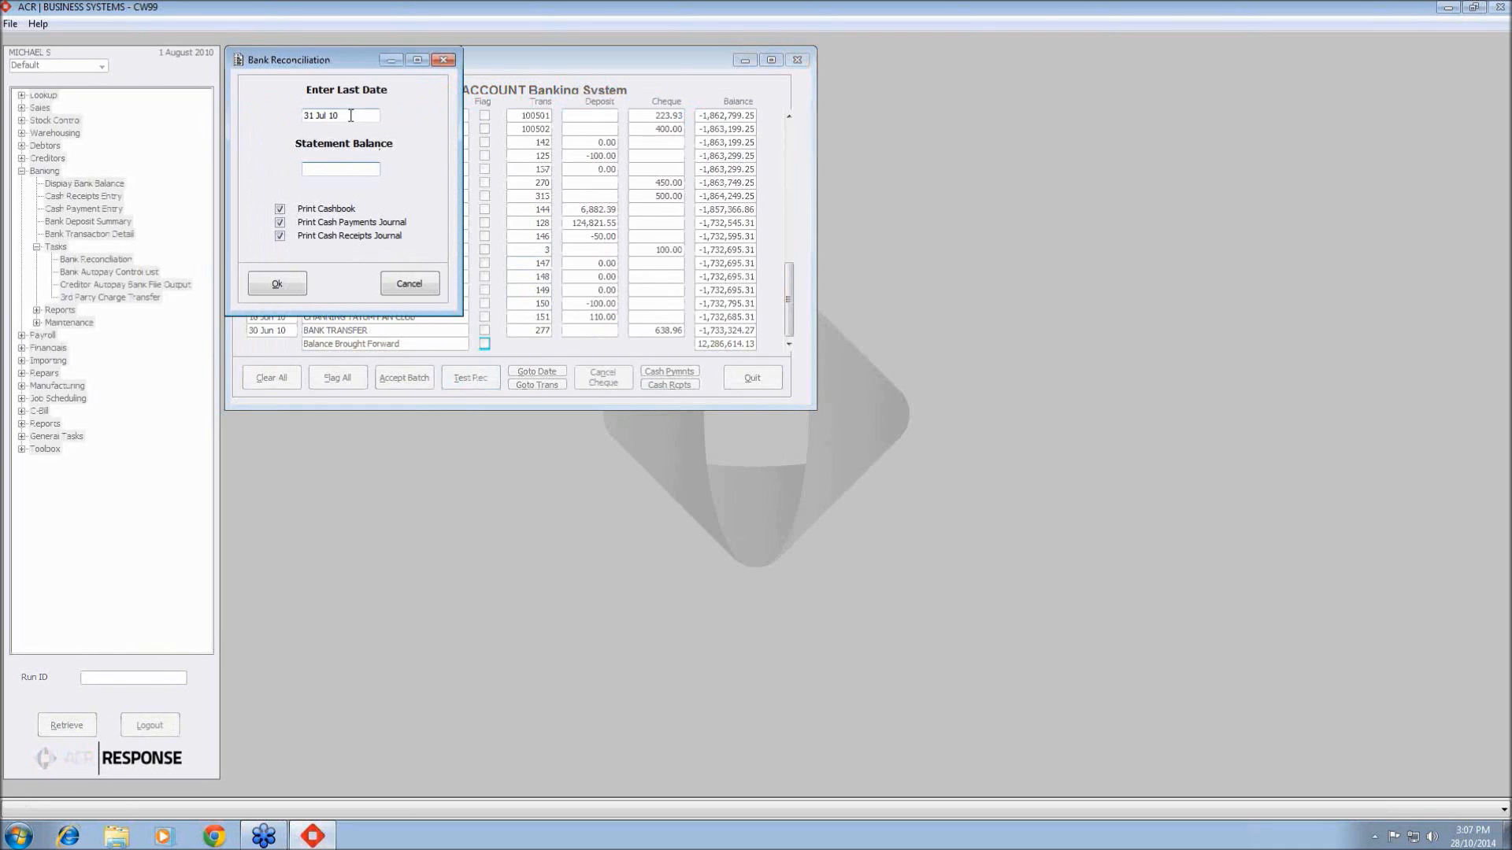
key(Tab)
text(14019938.40)
click(281, 223)
click(281, 223)
click(291, 291)
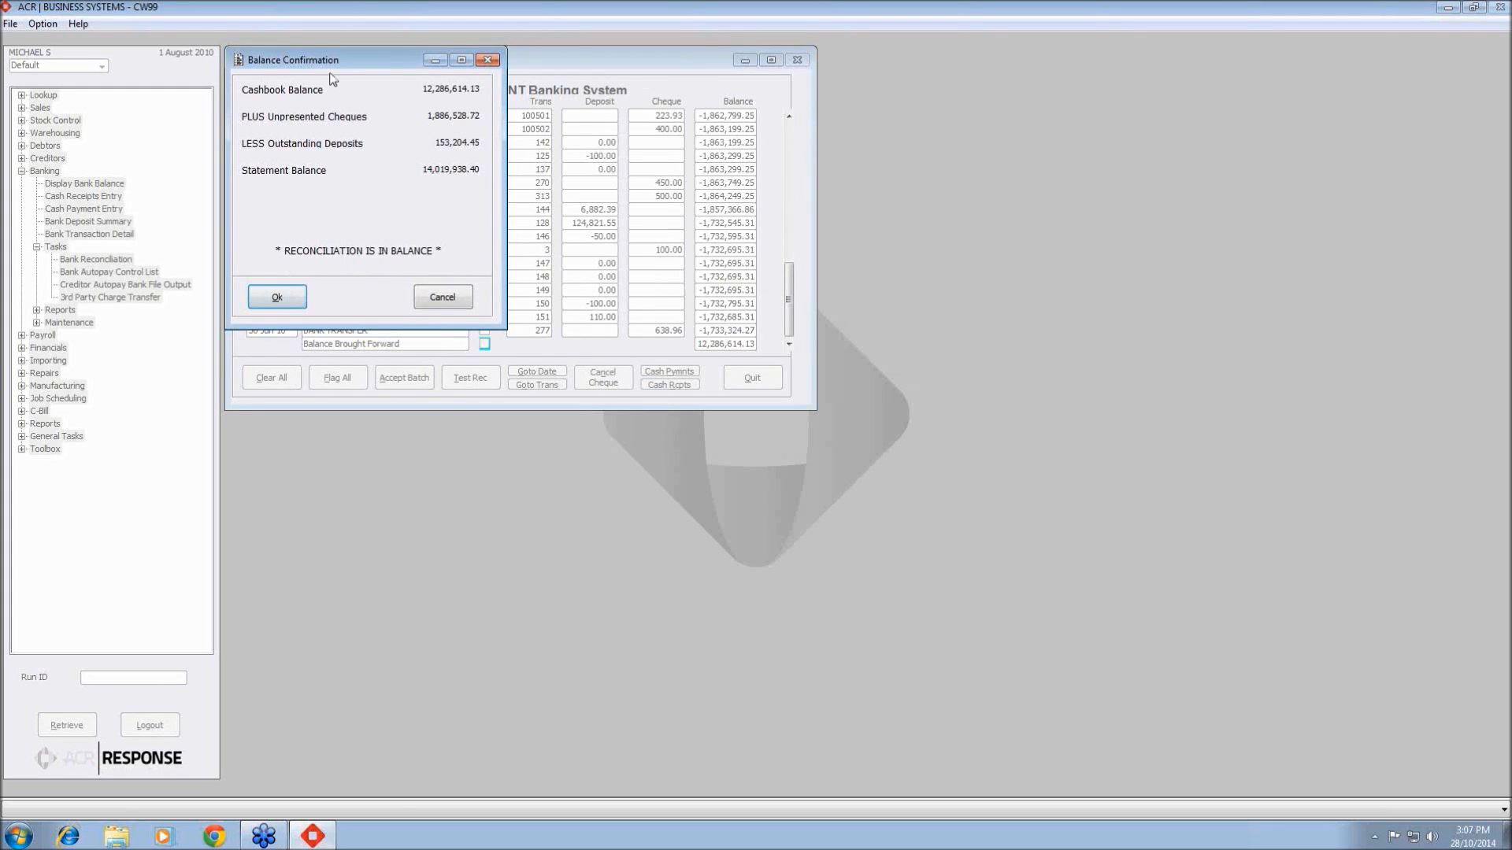
Review the cashbook balance, unpresented cheques, outstanding deposits and statement balance in the Balance Confirmation, copy the statement balance, and cancel
drag(420, 89, 484, 93)
drag(426, 116, 485, 118)
click(482, 145)
drag(435, 143, 483, 151)
click(431, 170)
drag(421, 169, 480, 169)
key(ctrl+c)
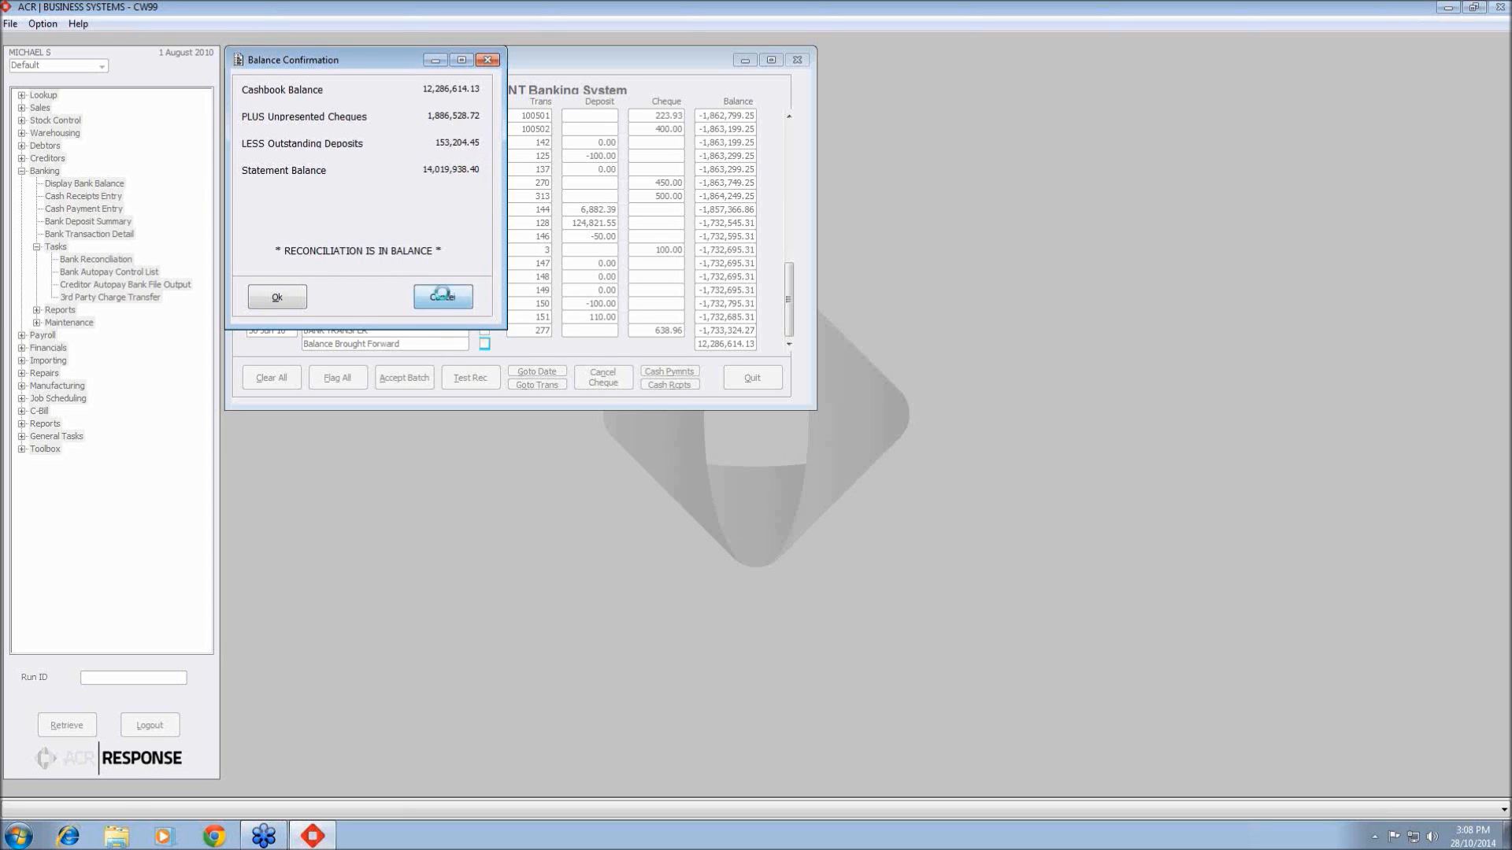
click(441, 296)
Run the test reconciliation again to 31 Jul 10 with a statement balance of 14,019,938.00
click(456, 379)
key(ctrl+v)
key(BackSpace)
key(BackSpace)
key(BackSpace)
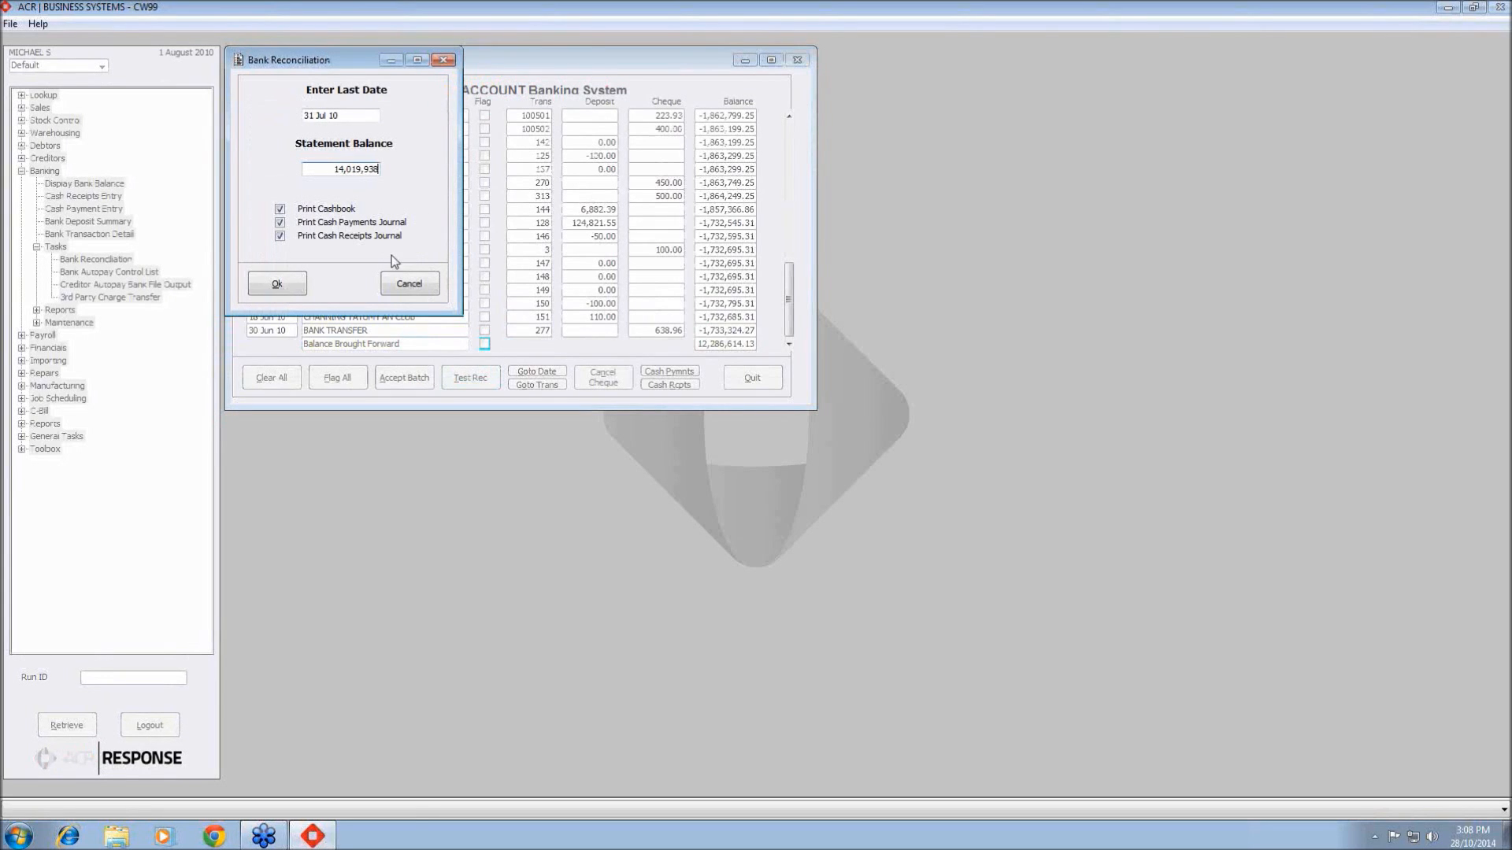
click(269, 284)
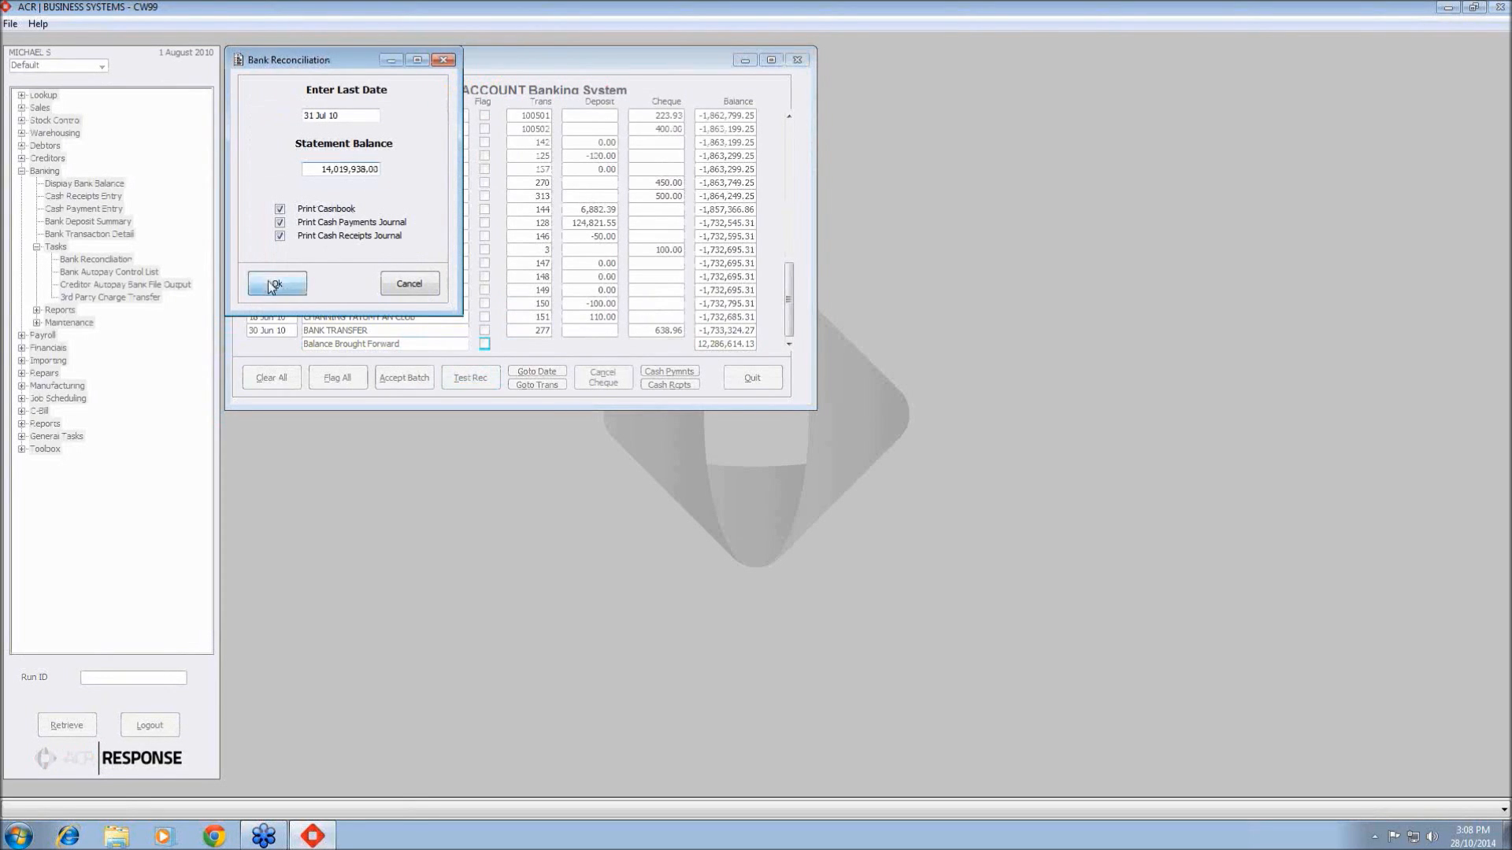
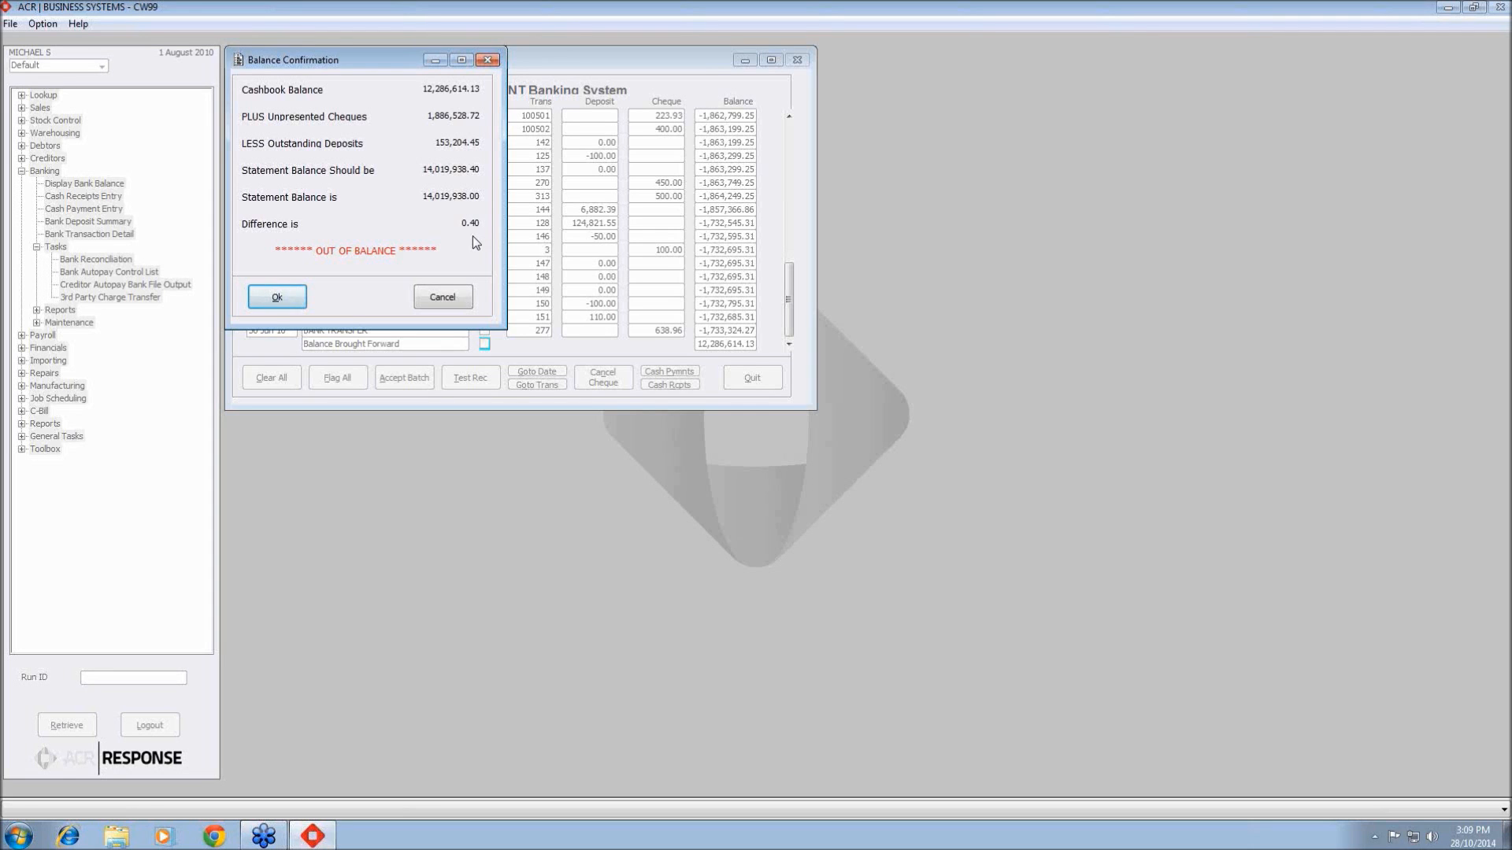
Rerun the test reconciliation to 31 Jul 10 with a statement balance of 14,019,938.40, and proceed with the real reconciliation
click(275, 297)
click(483, 378)
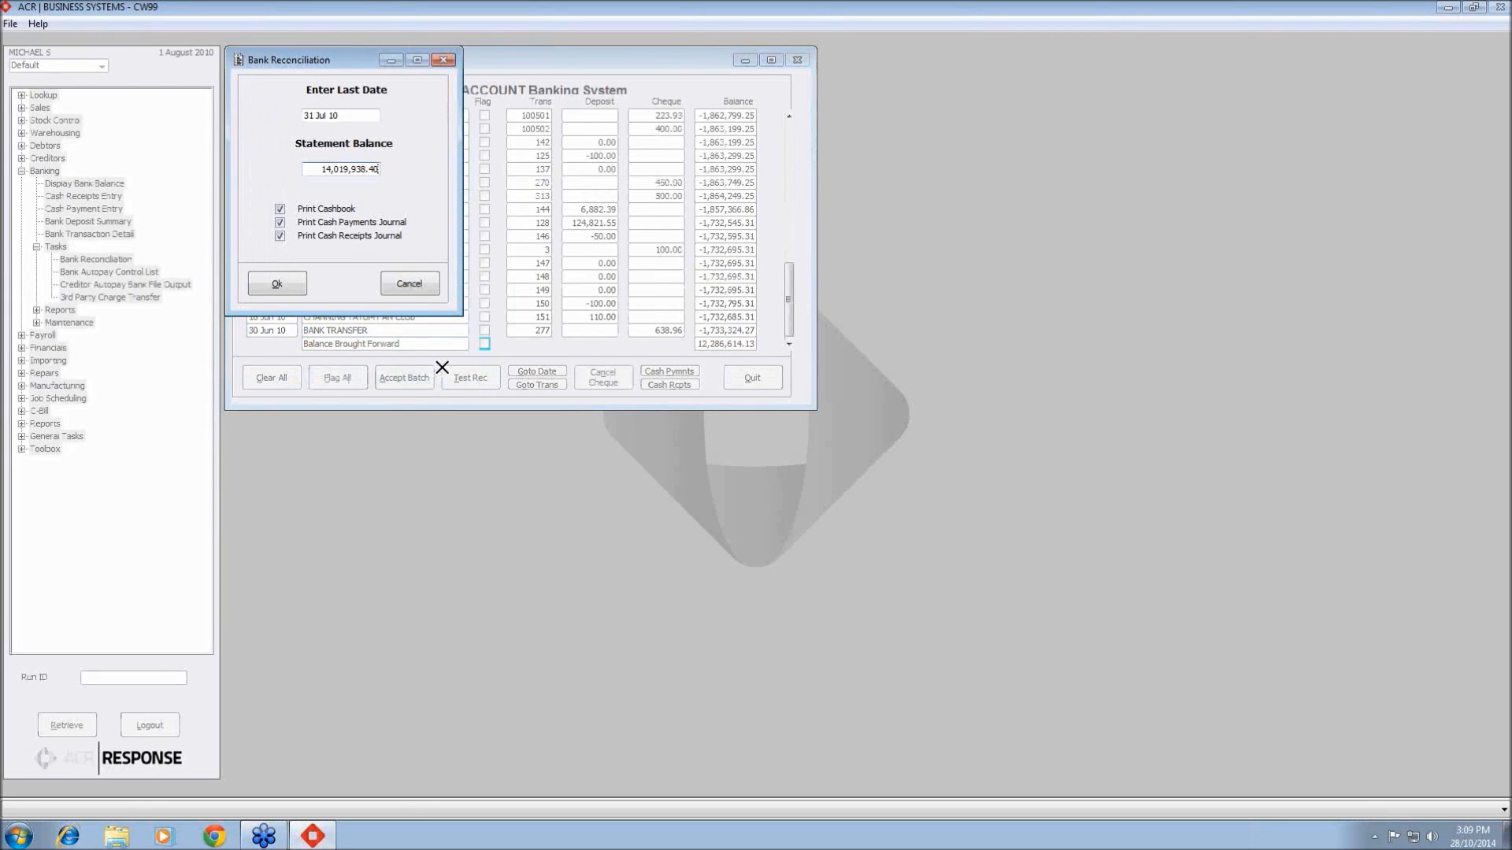
click(292, 288)
click(284, 293)
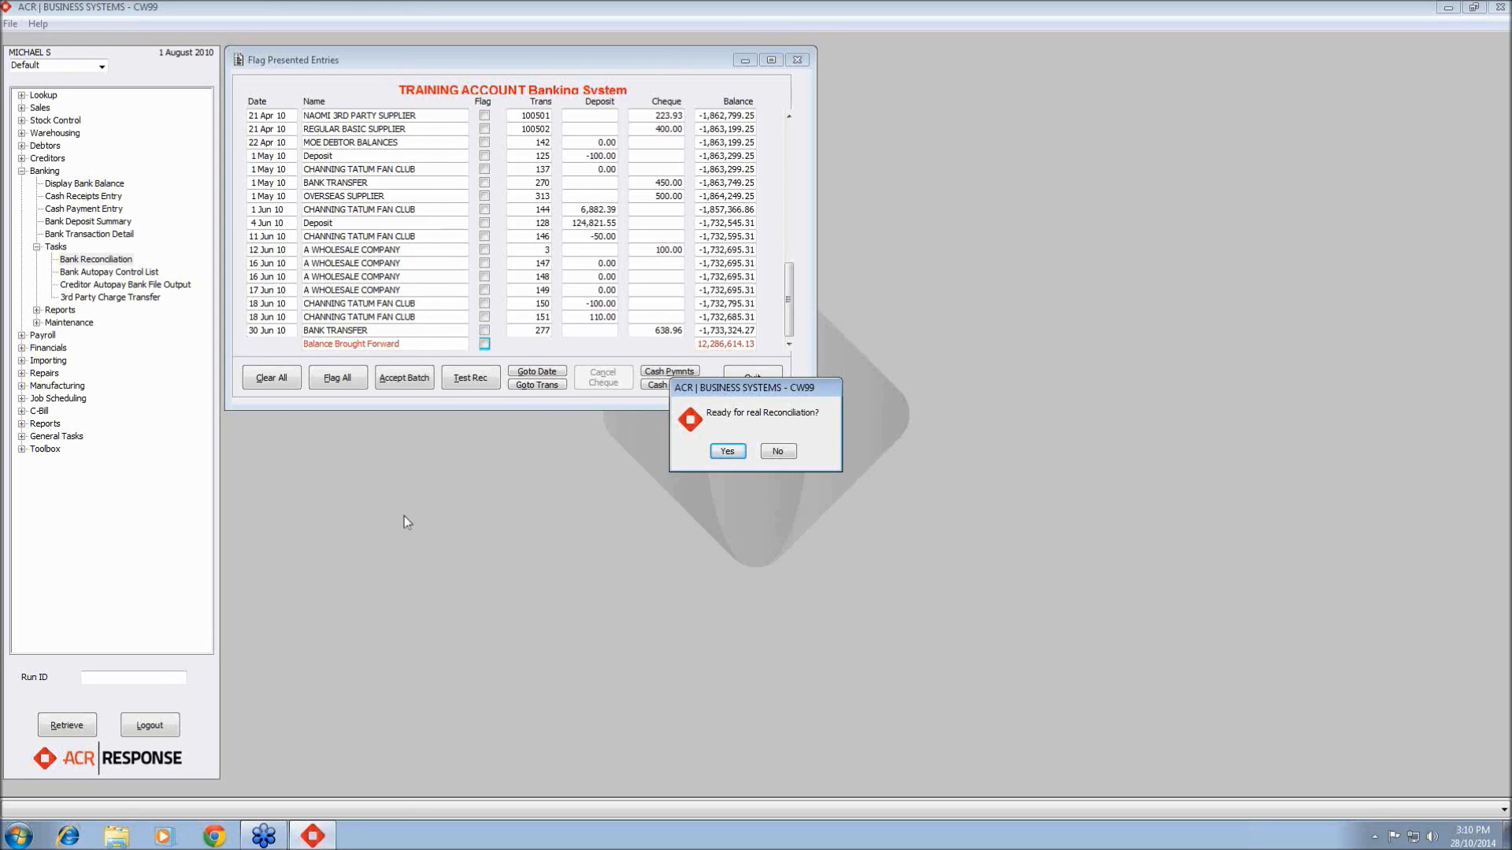
click(725, 451)
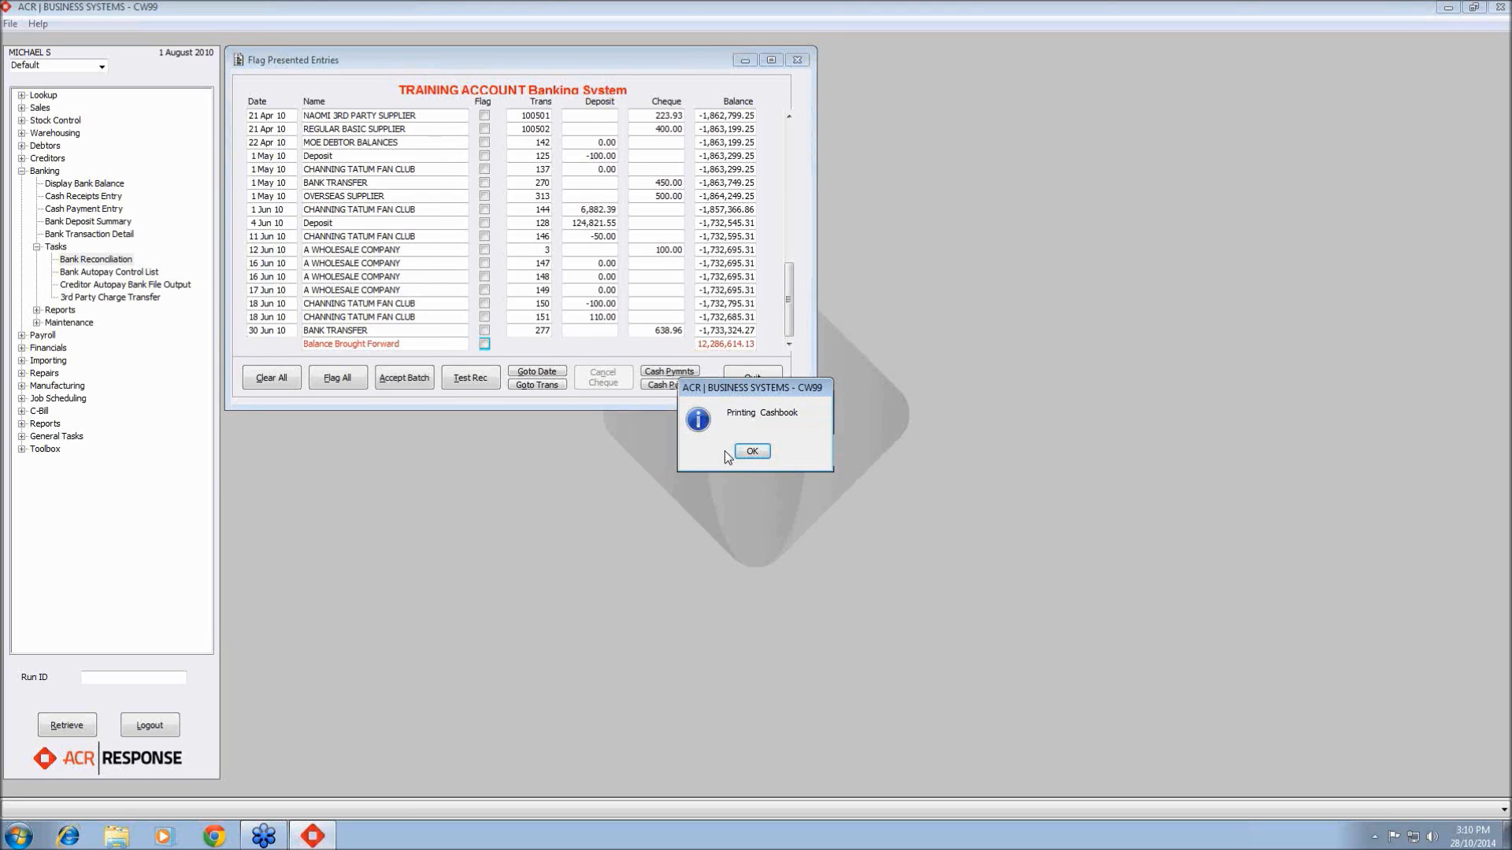
Output the cashbook as at 31 July 2010 to the screen, read it through to the reconciliation copy note, and minimise the report
click(752, 452)
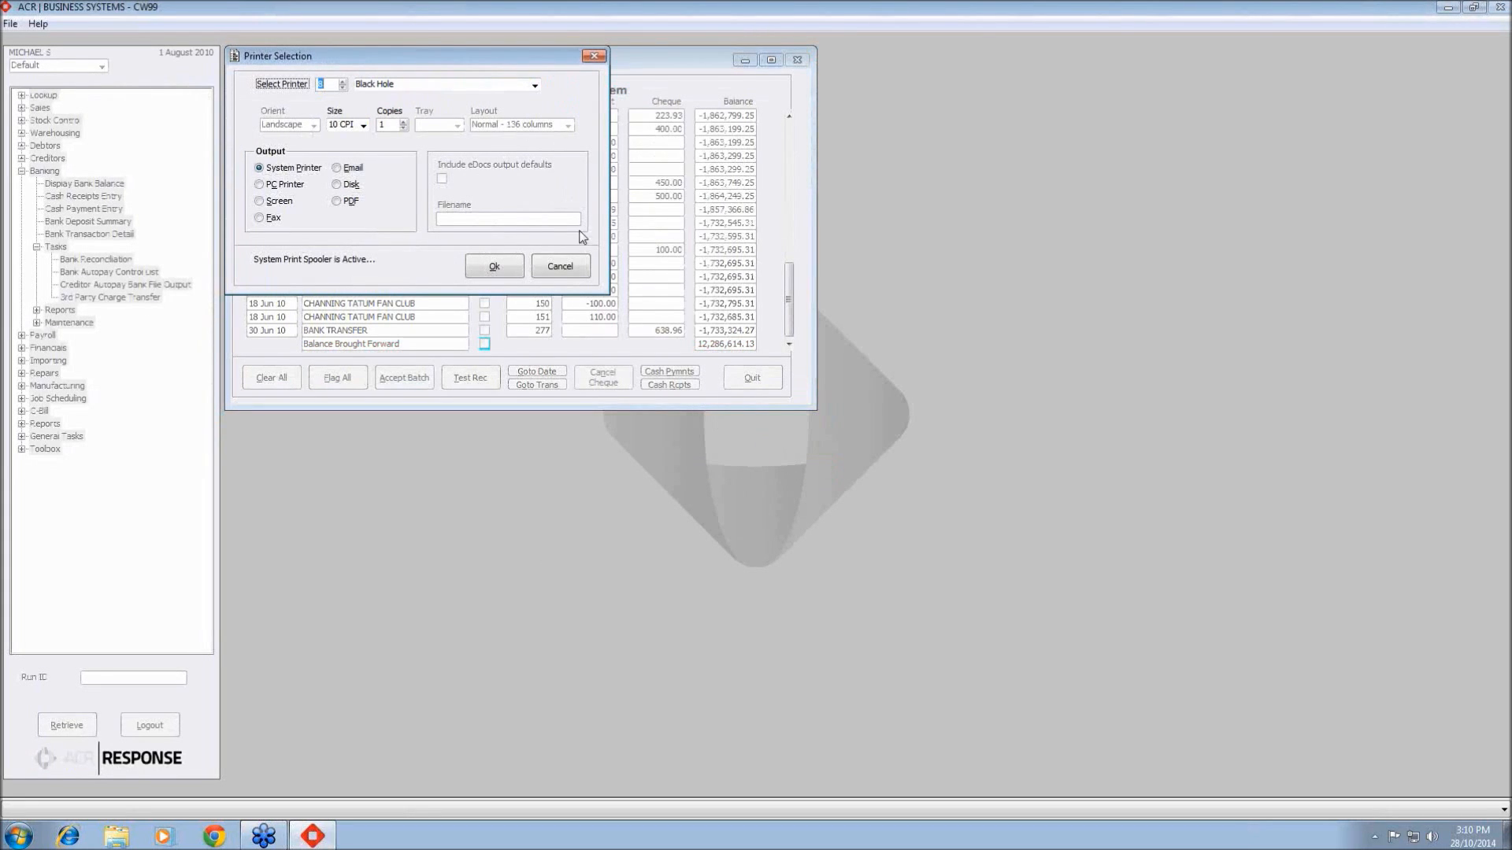
click(259, 201)
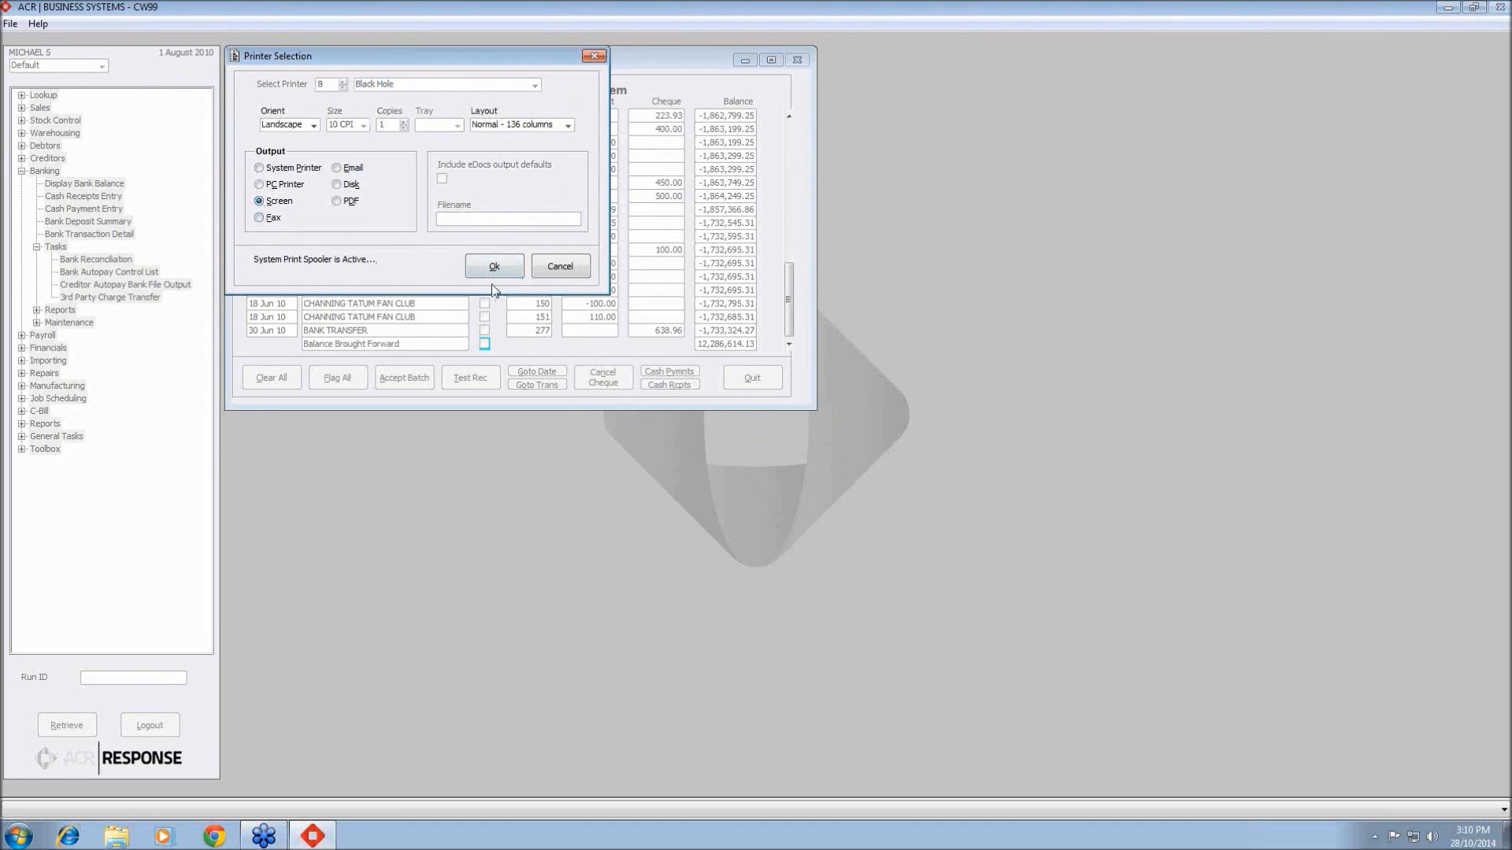
click(494, 267)
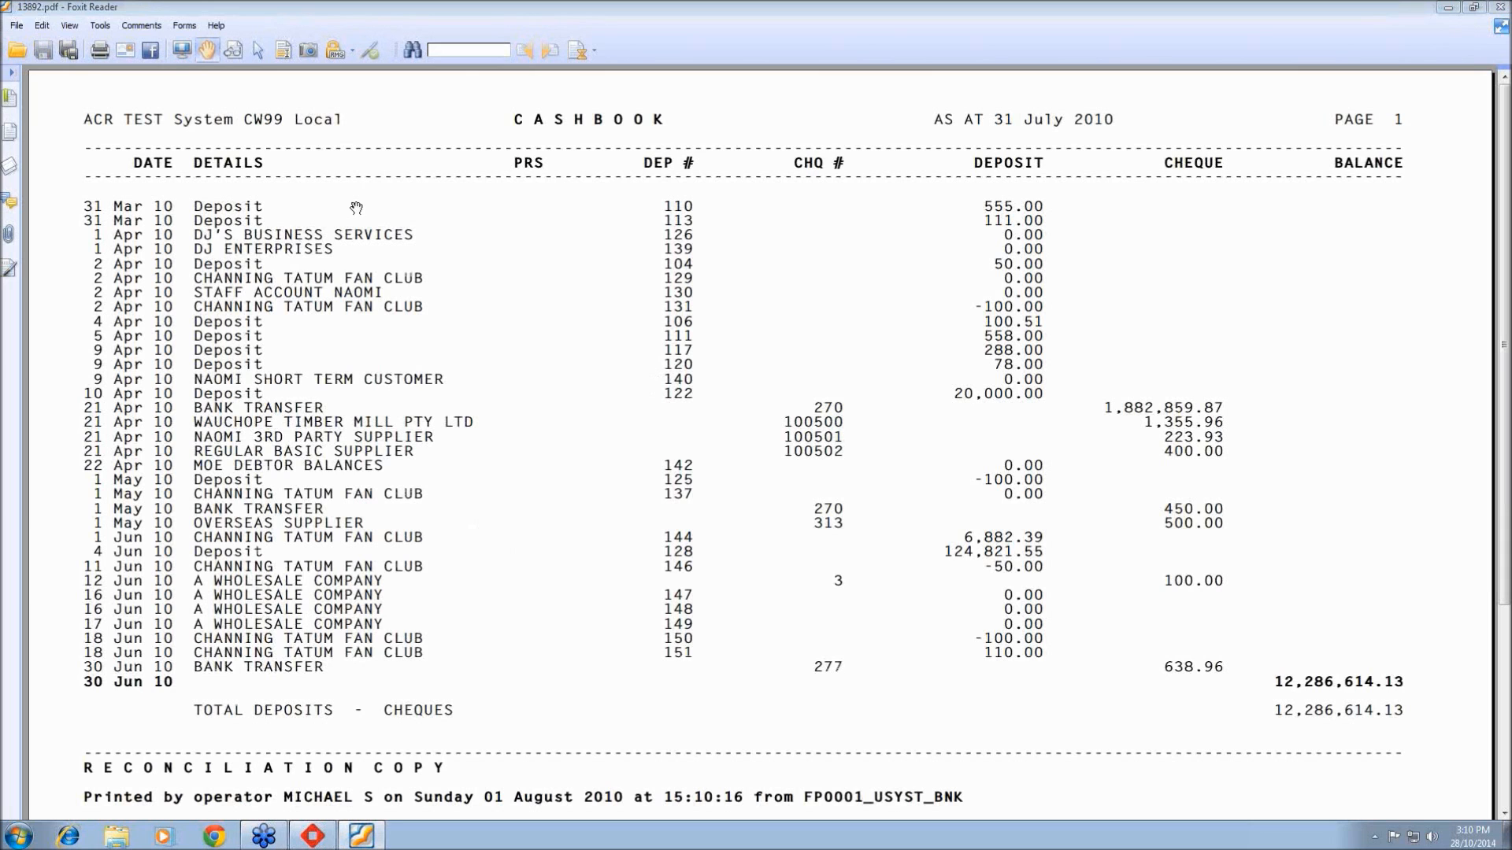
scroll(370, 592, down, 3)
scroll(371, 592, up, 2)
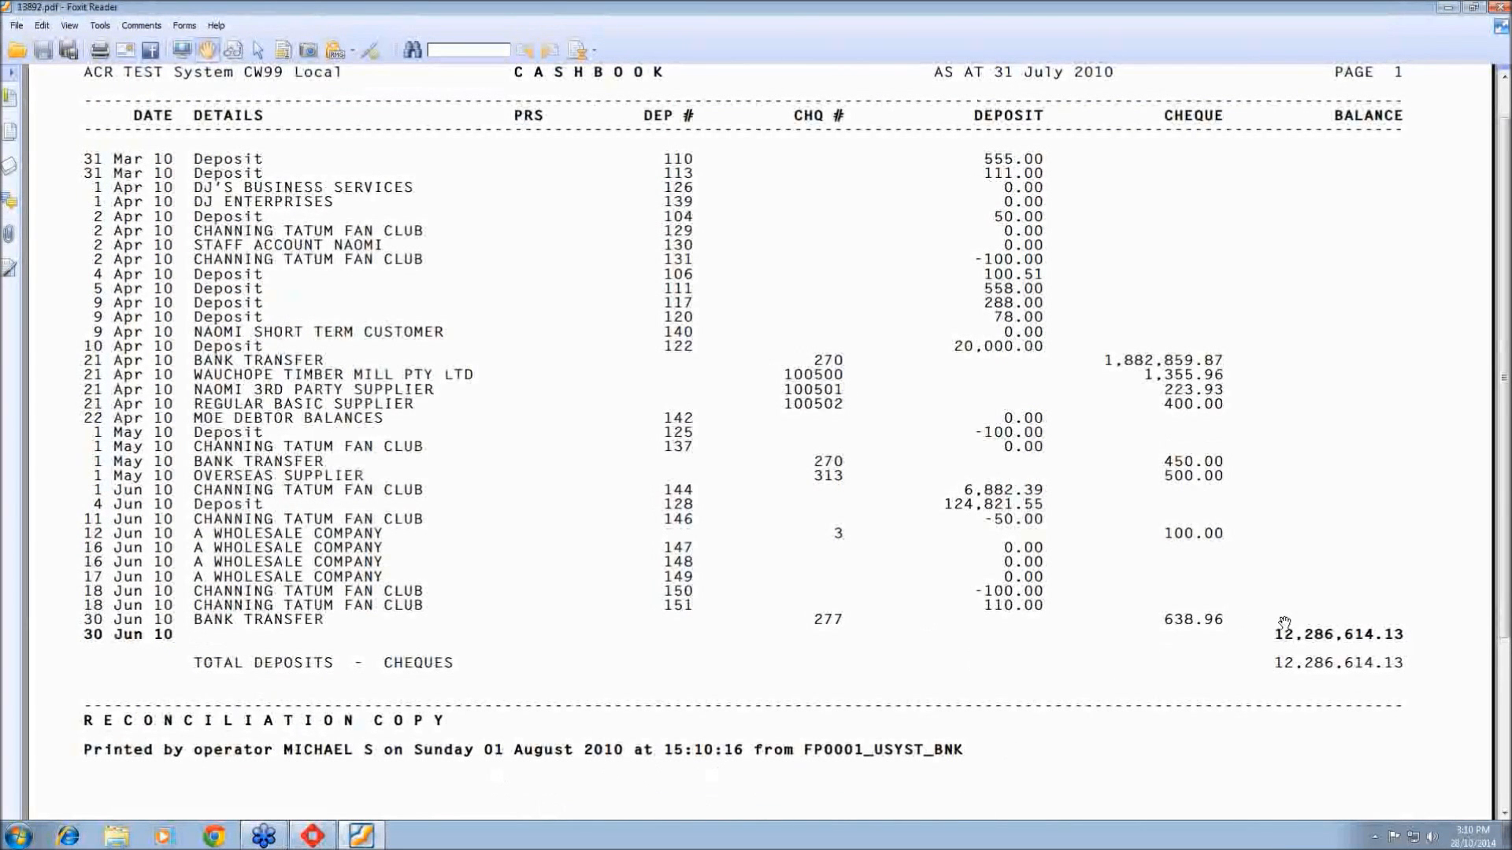
scroll(332, 731, down, 2)
scroll(333, 730, down, 5)
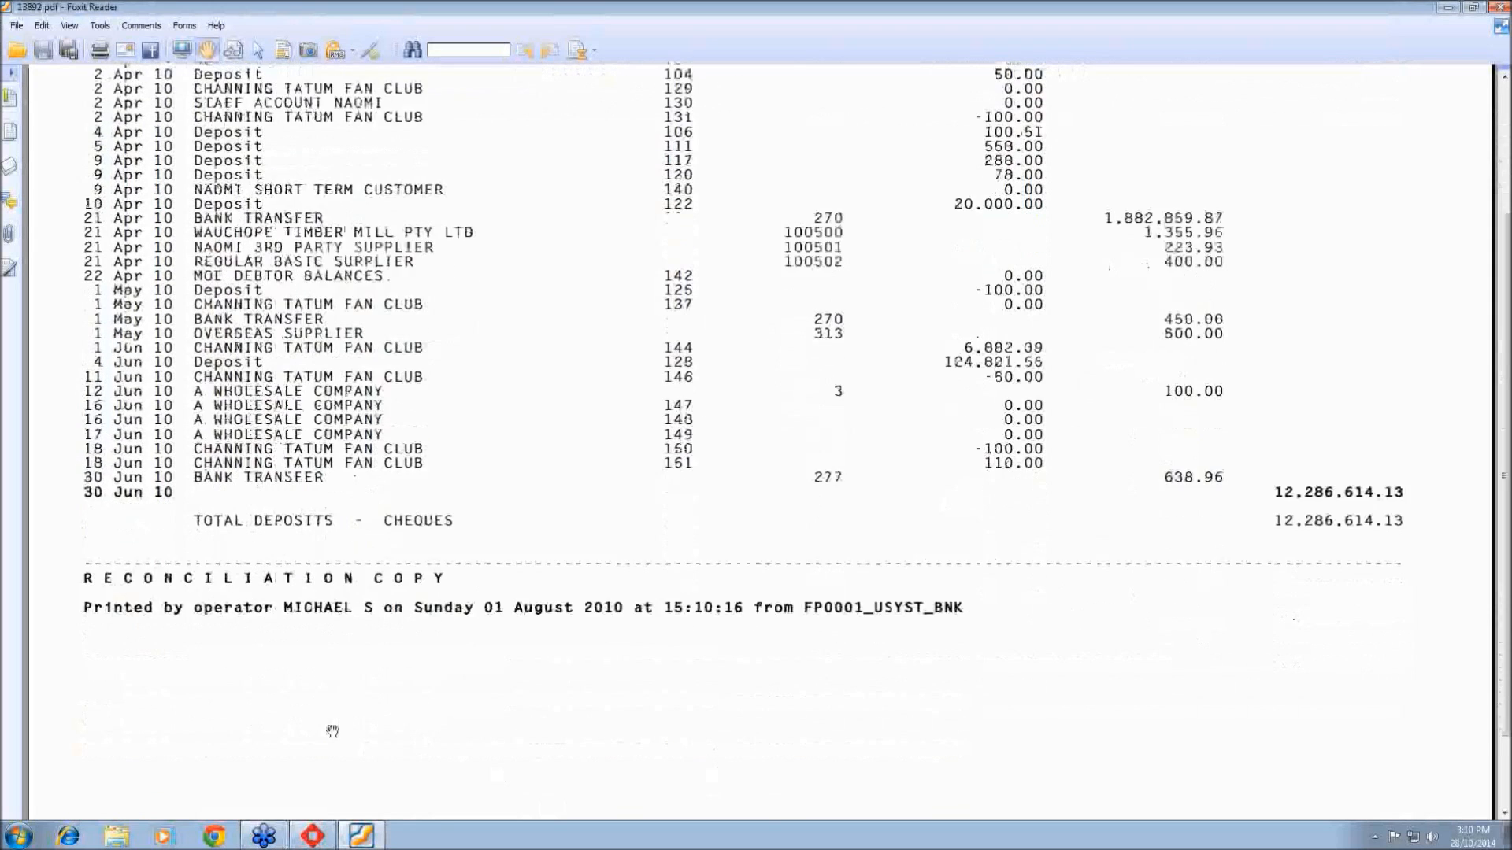
scroll(331, 729, up, 8)
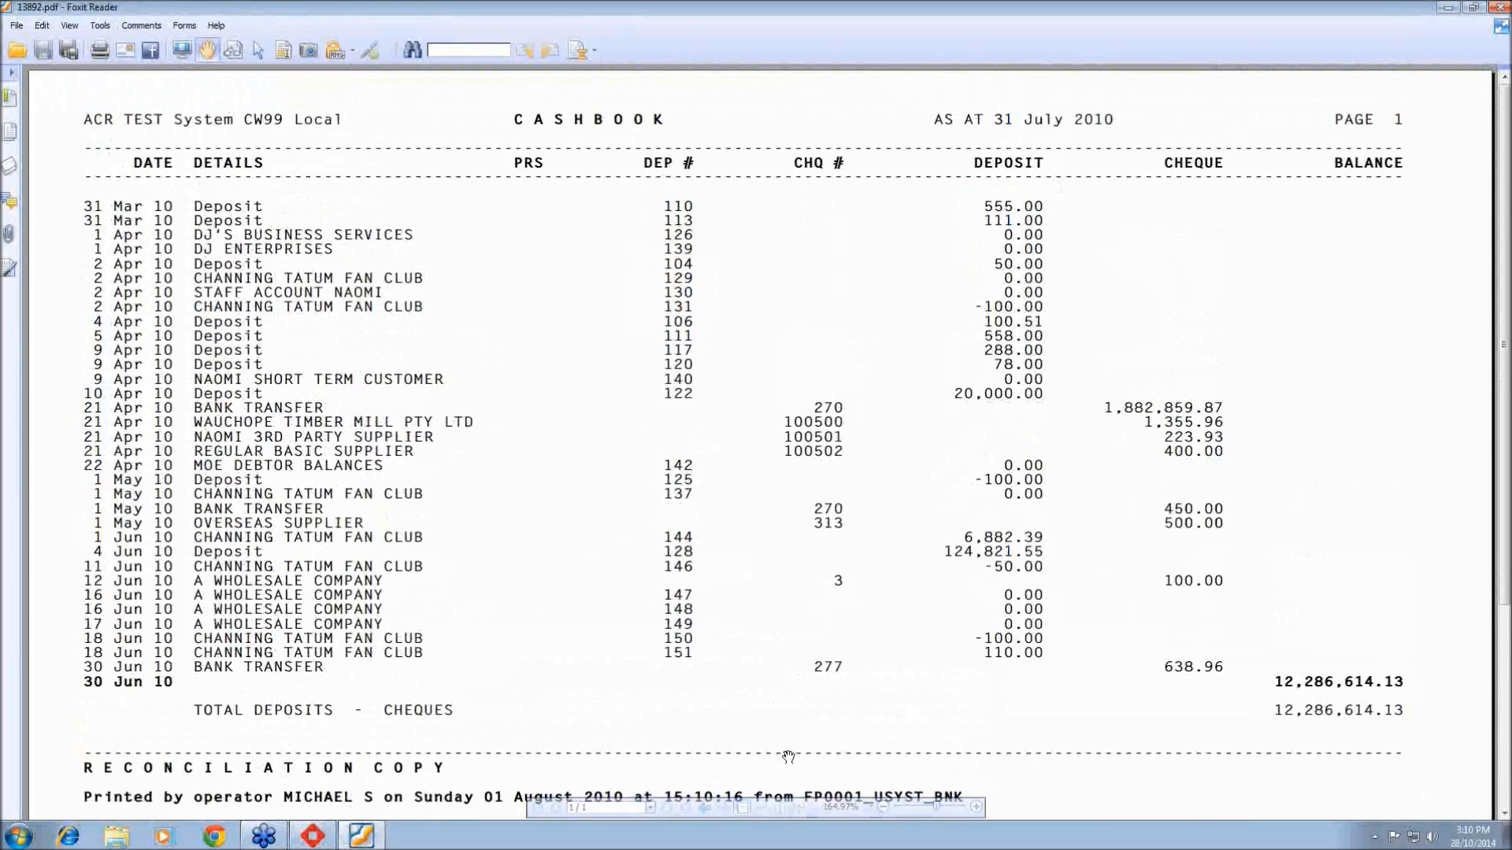
click(1447, 9)
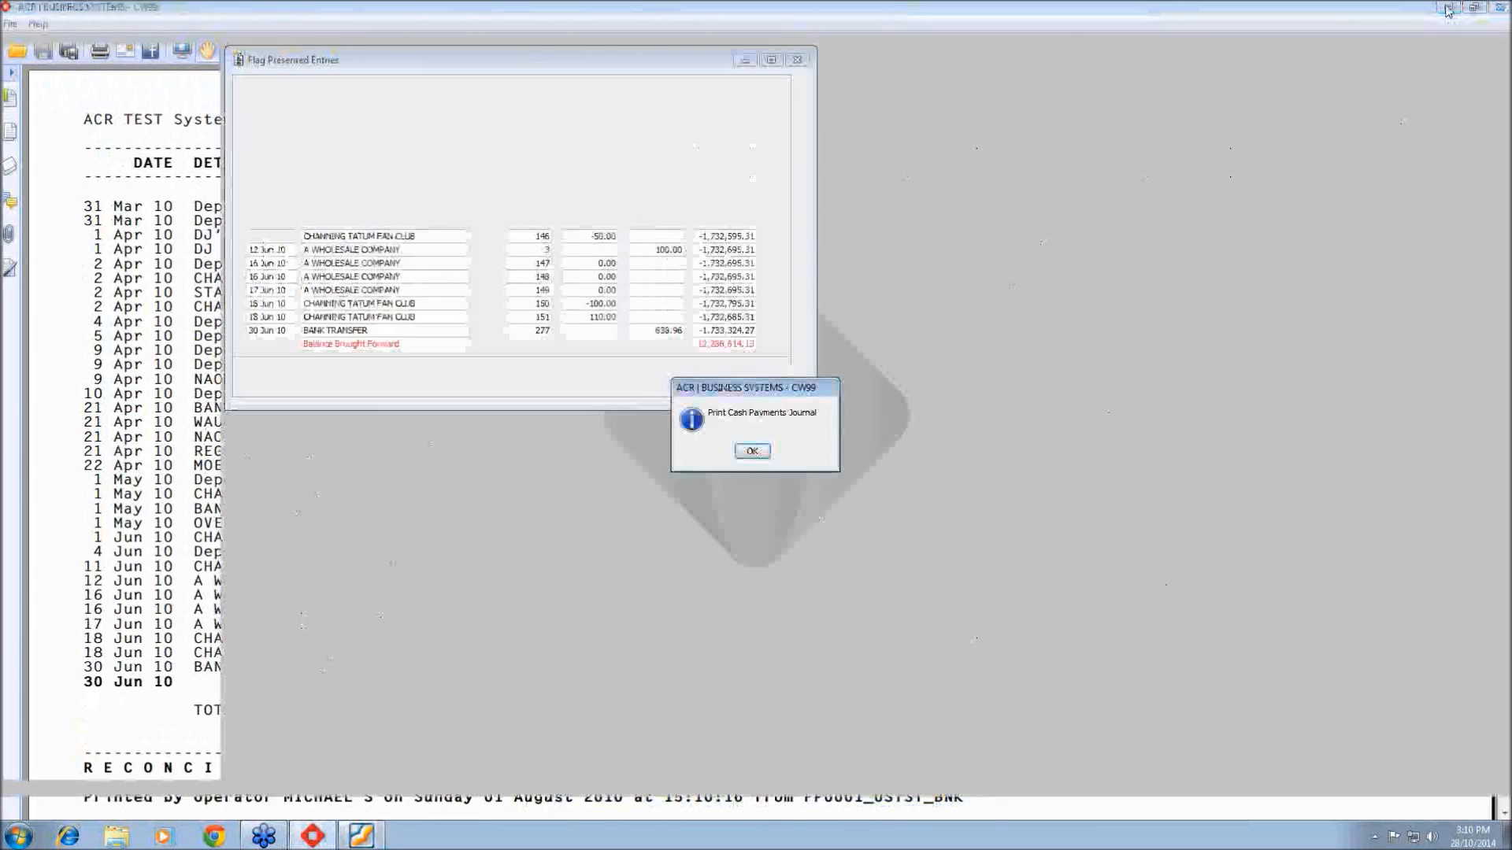
Output the cash payments and cash receipts journals to the screen, and send the remaining reconciliation printout to the Black Hole system printer
click(748, 460)
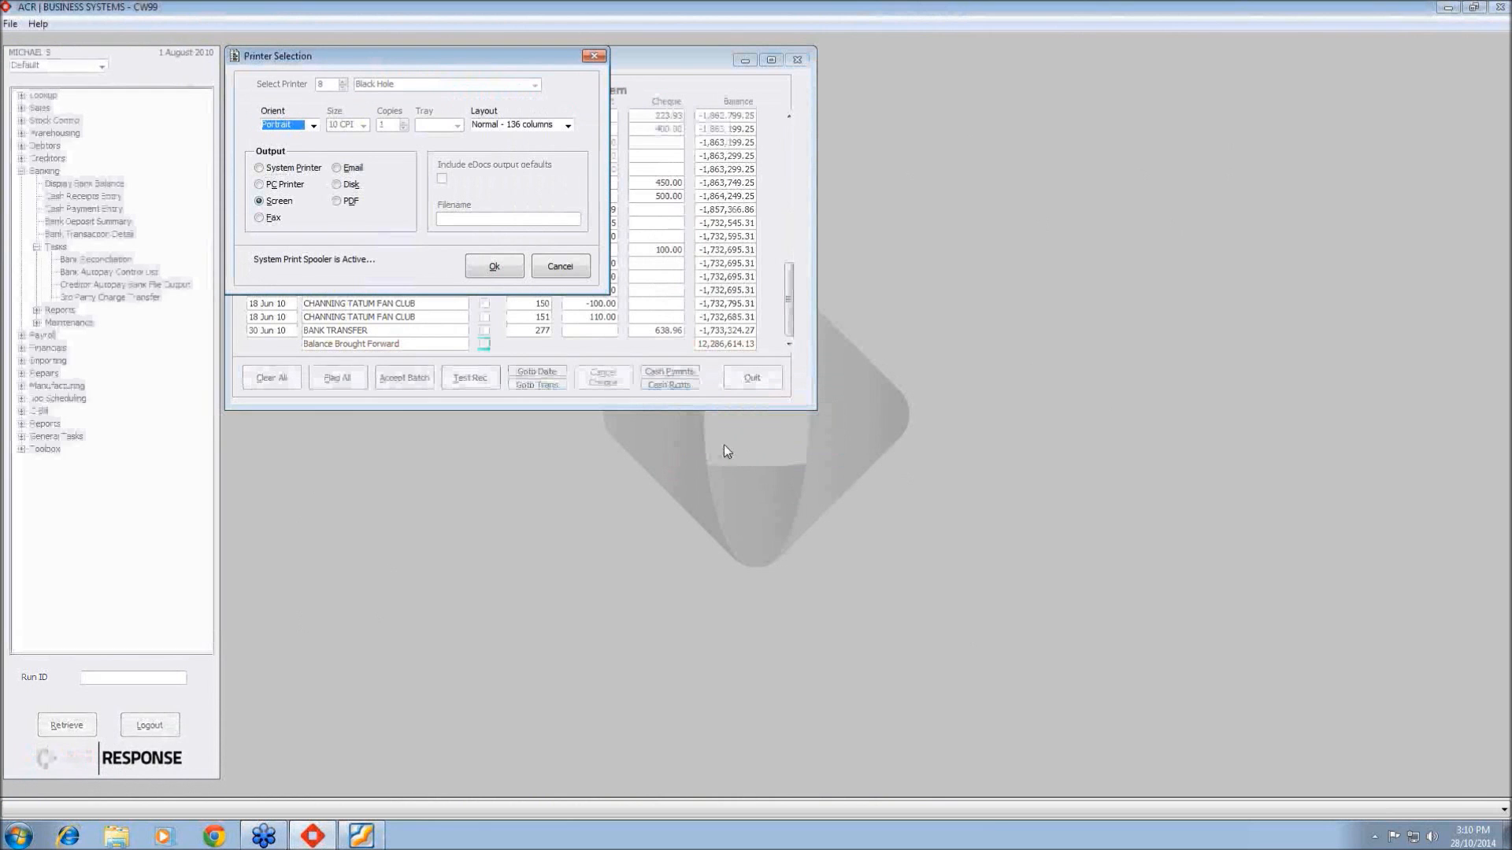
click(489, 265)
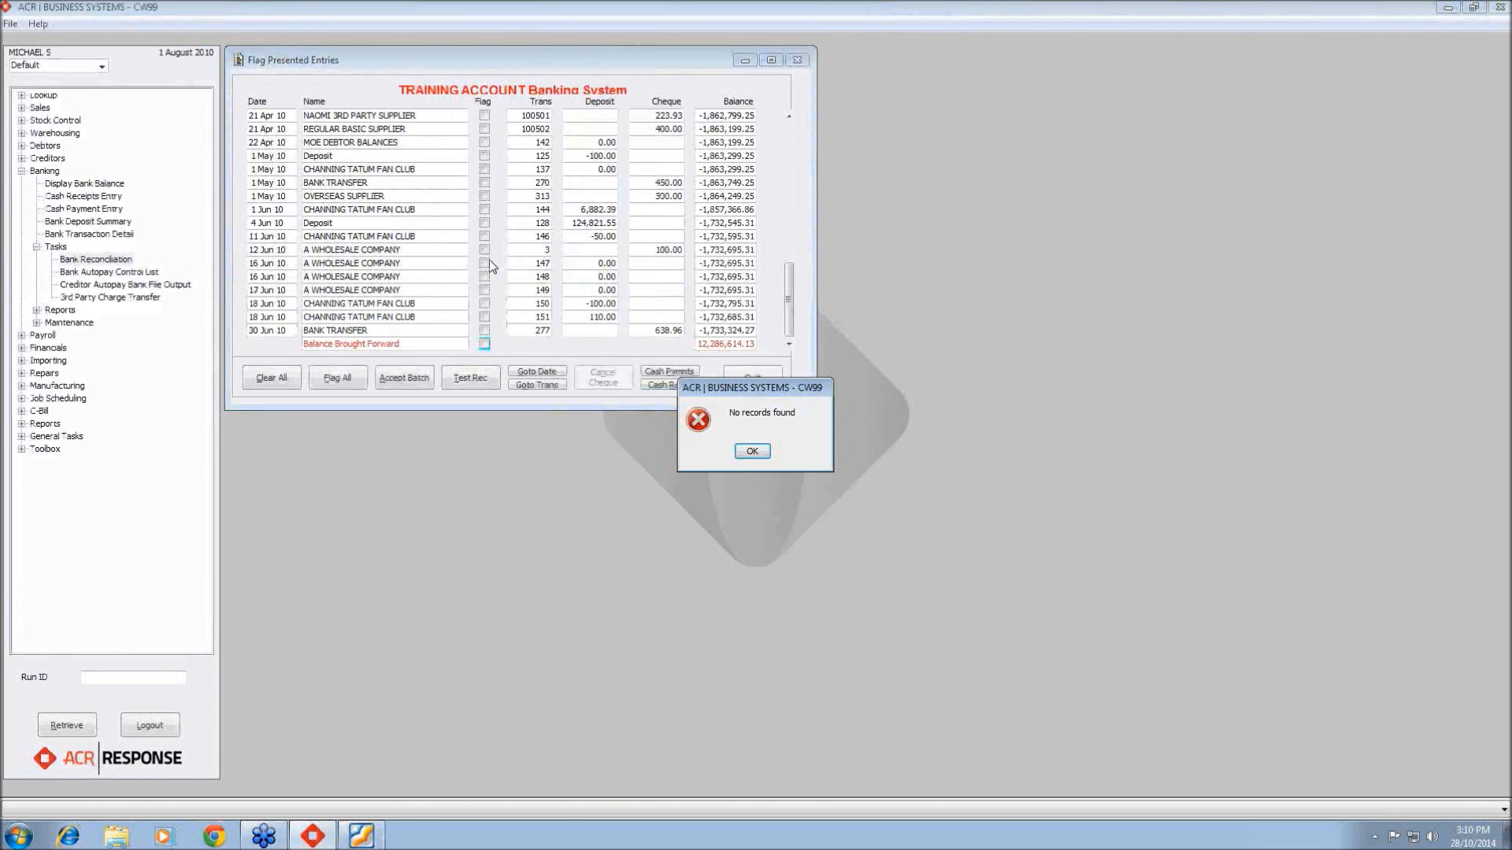
click(748, 456)
click(746, 453)
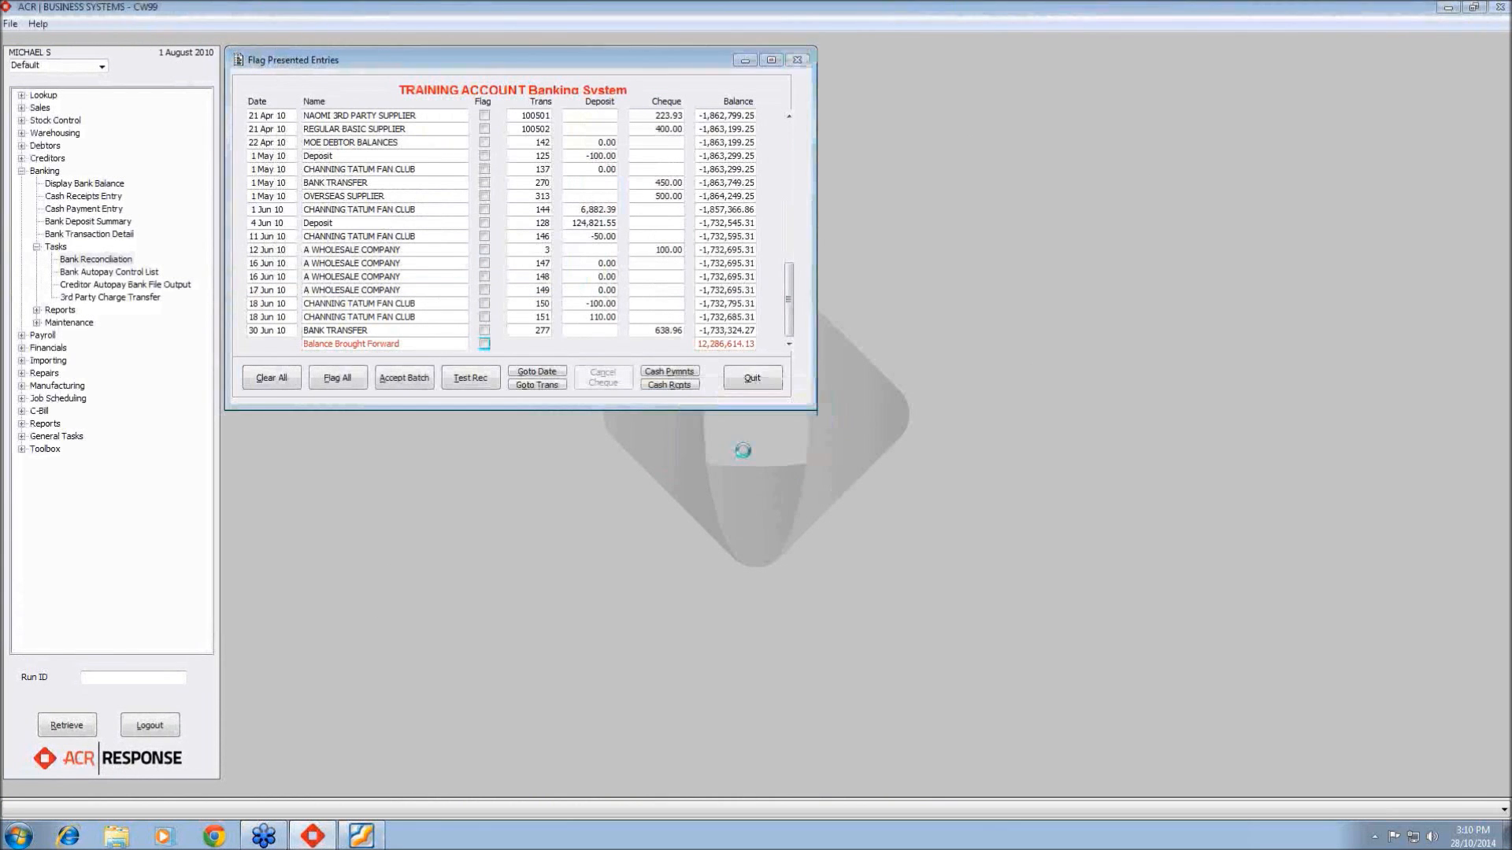
click(496, 268)
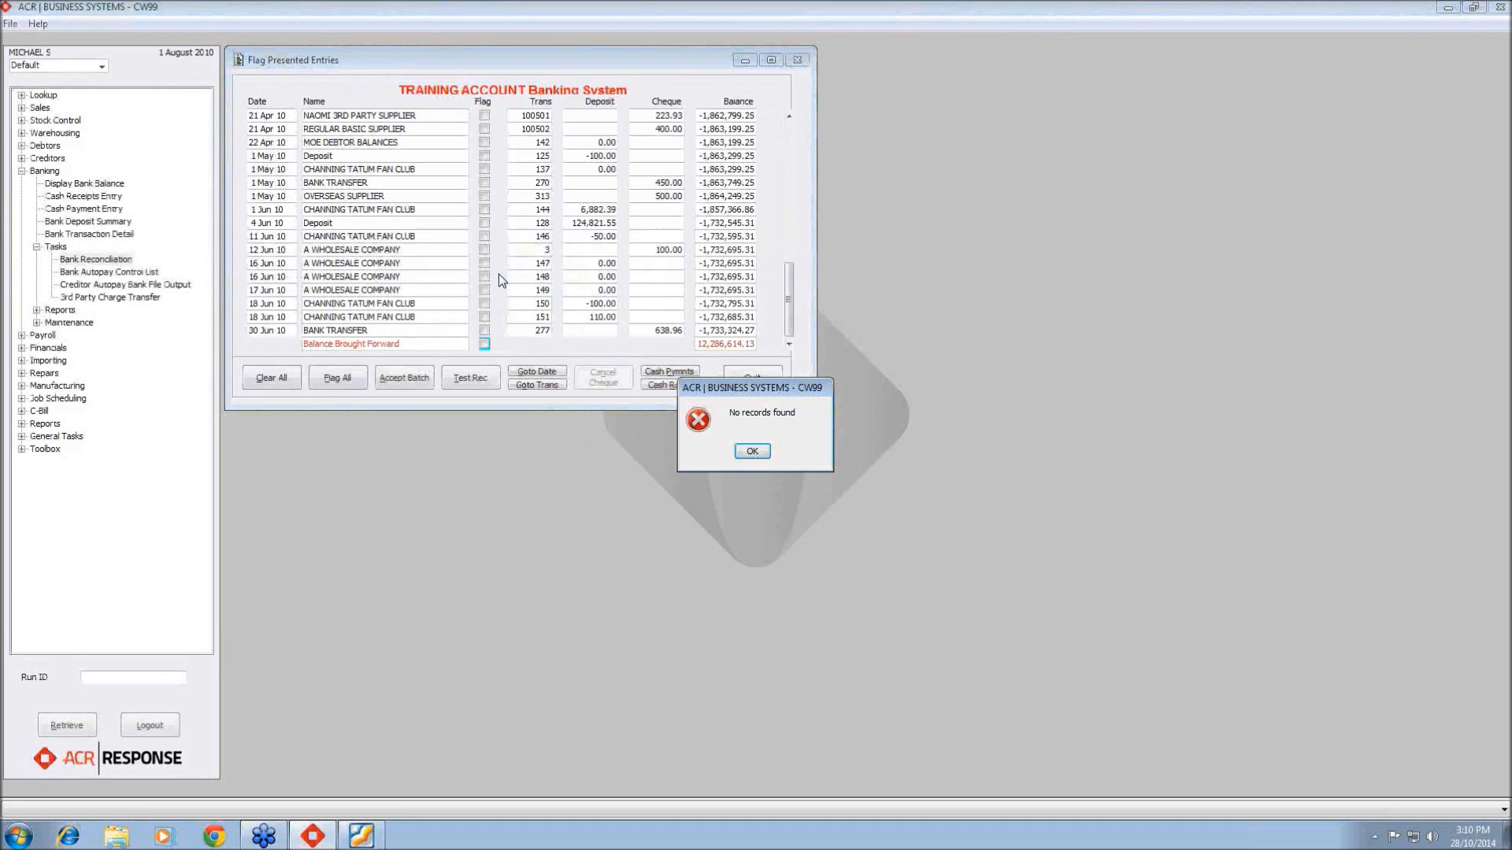
click(752, 451)
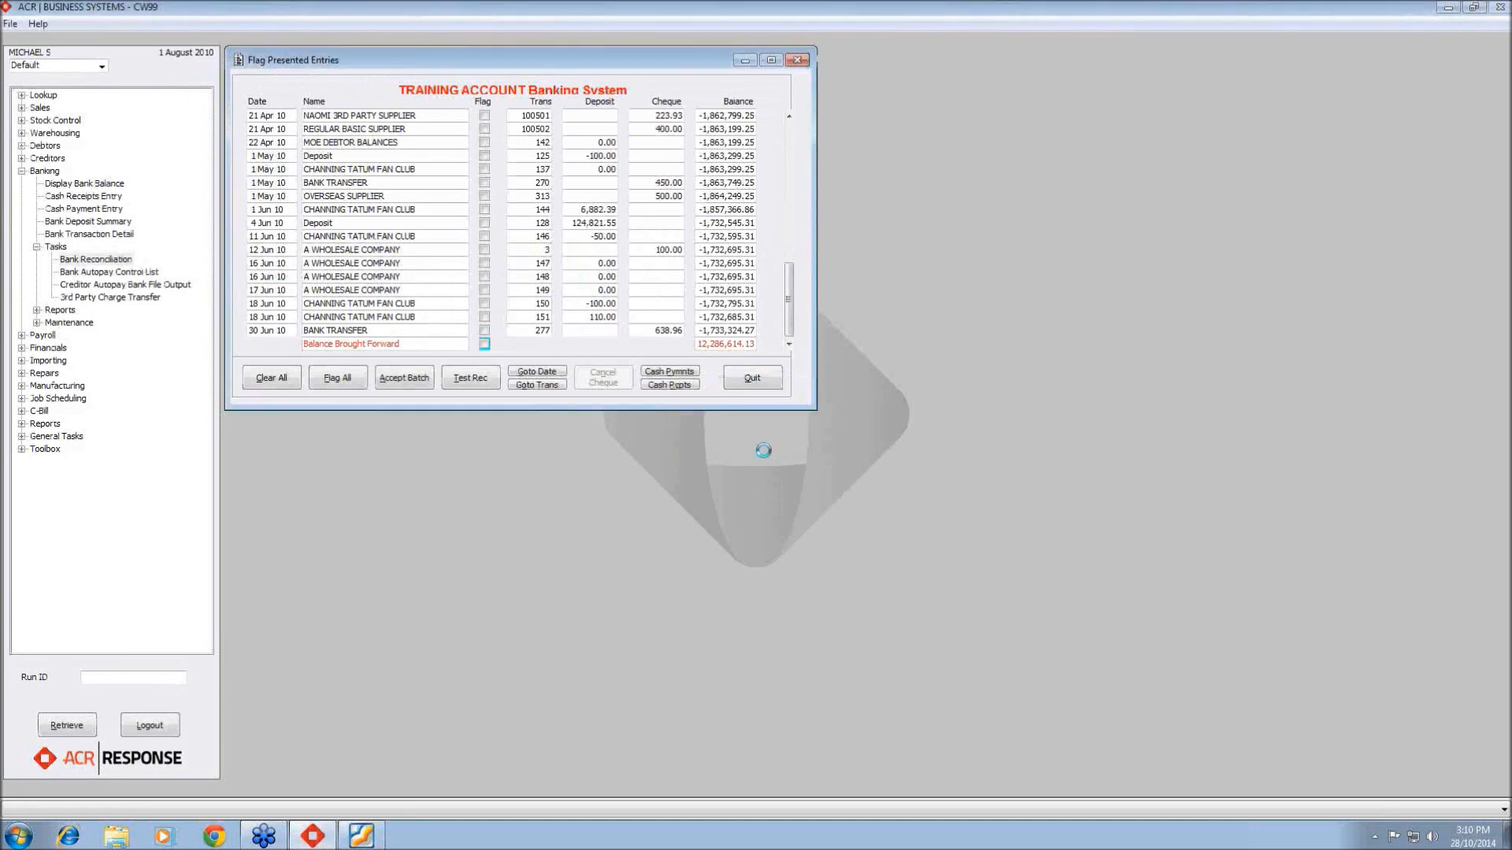
click(733, 454)
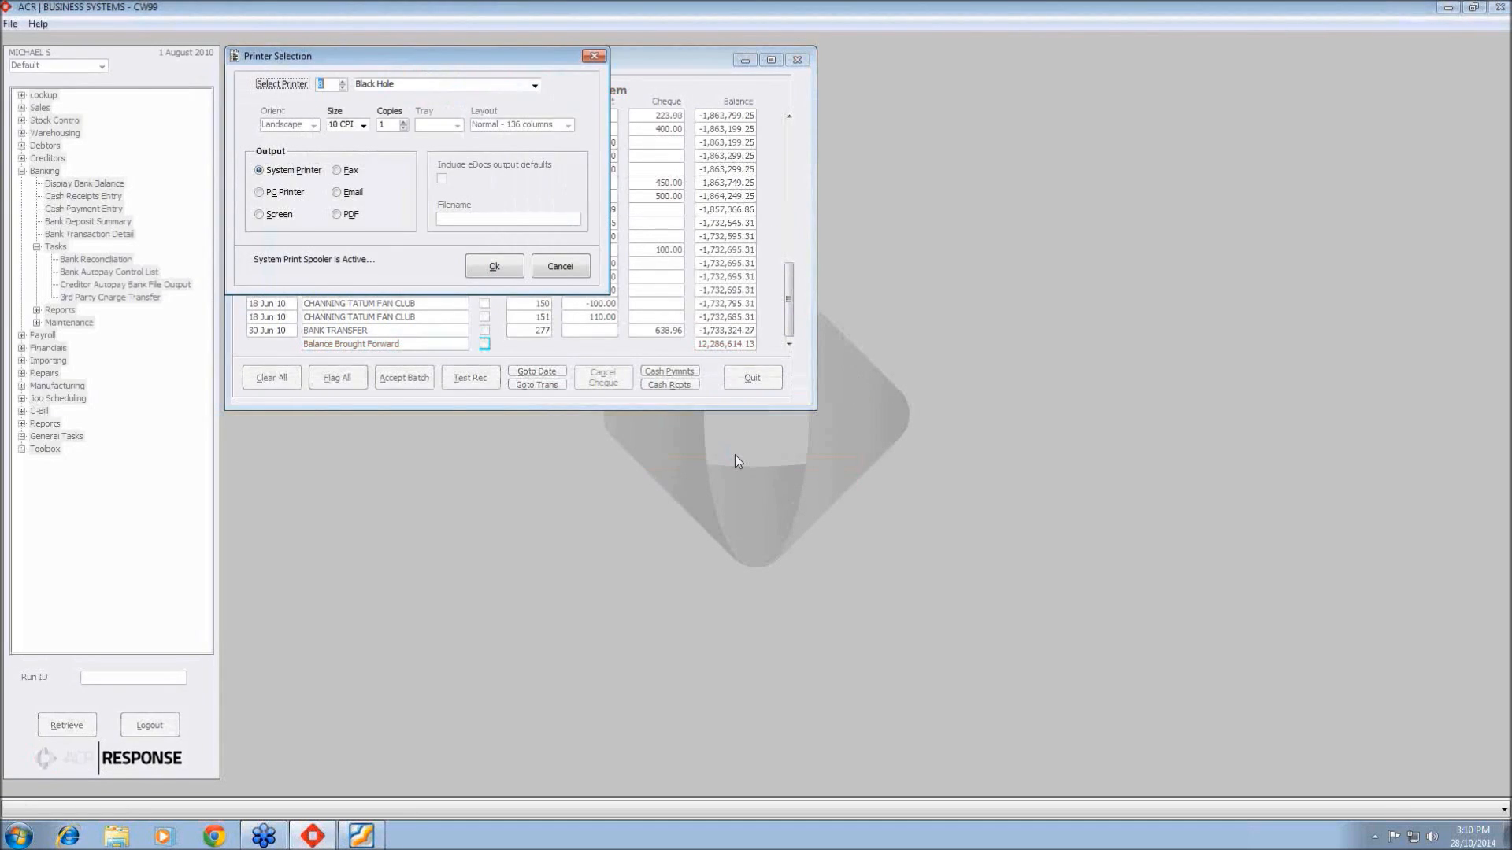
click(491, 267)
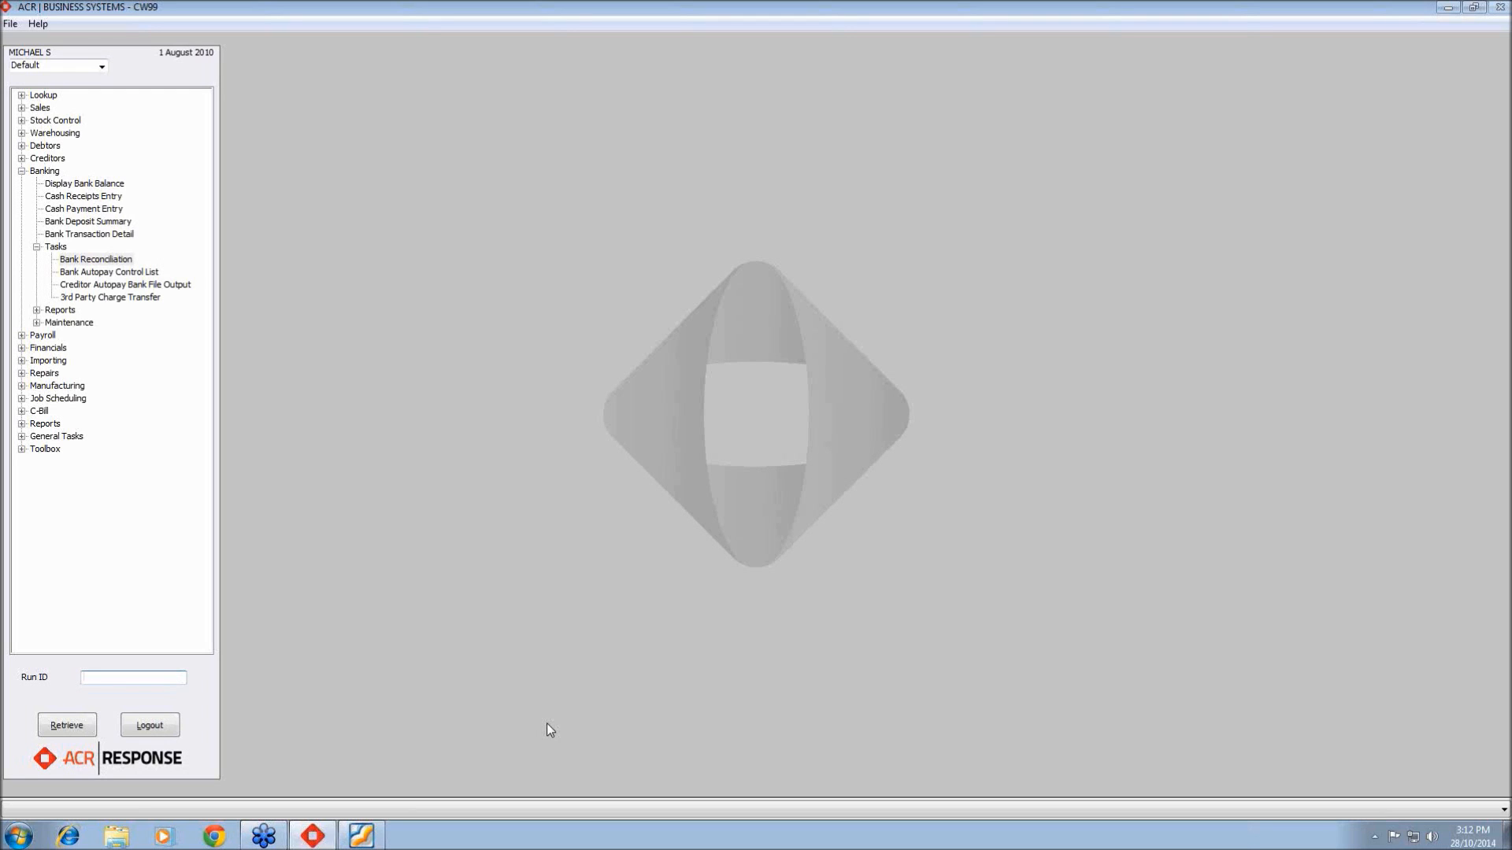
Collapse the Banking functions and show the functions of the Creditors Month End Procedure
click(36, 247)
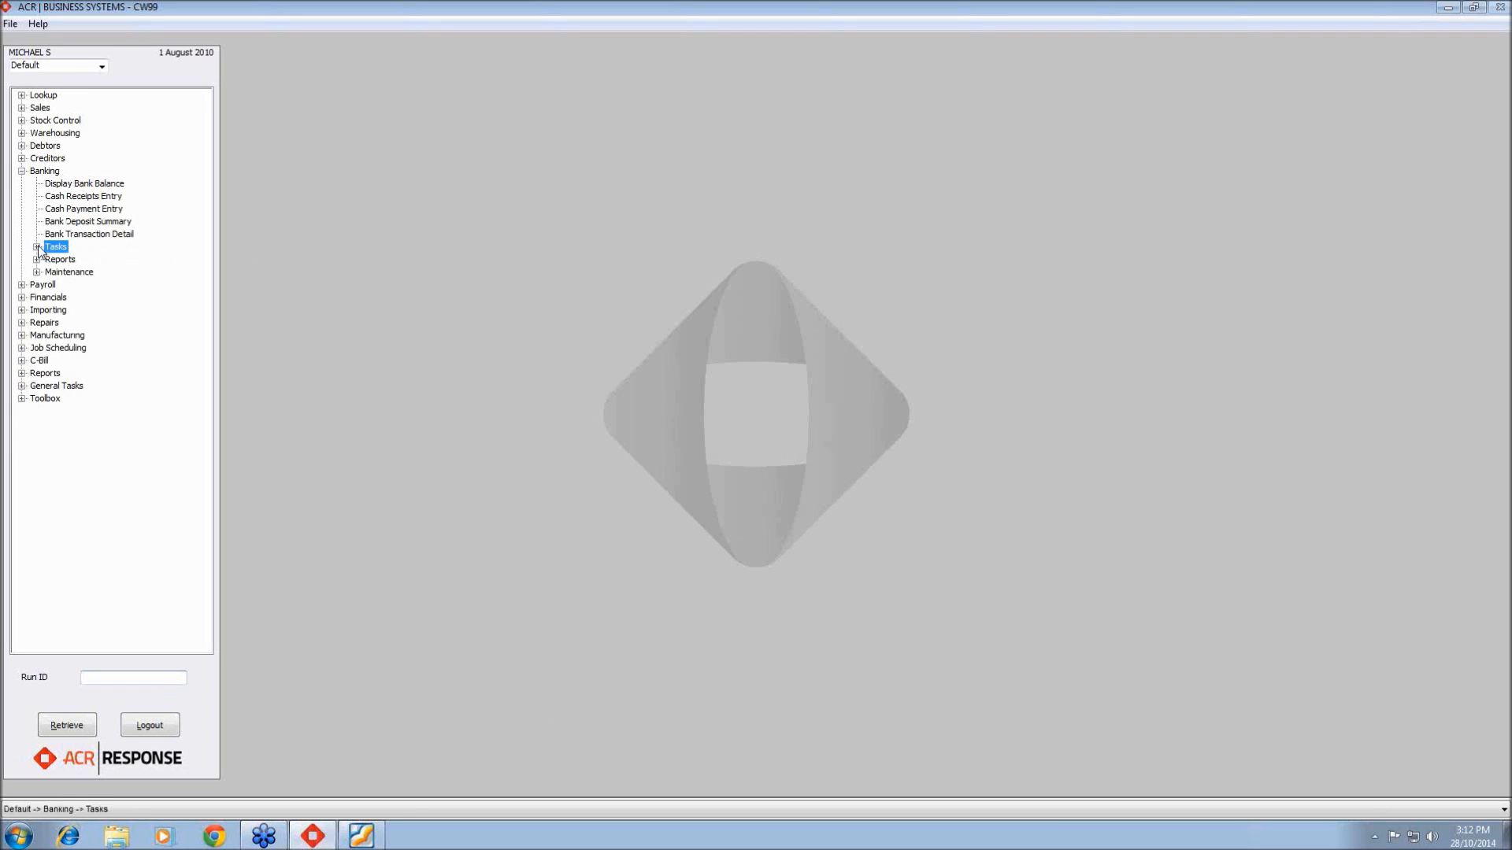
click(21, 171)
click(22, 158)
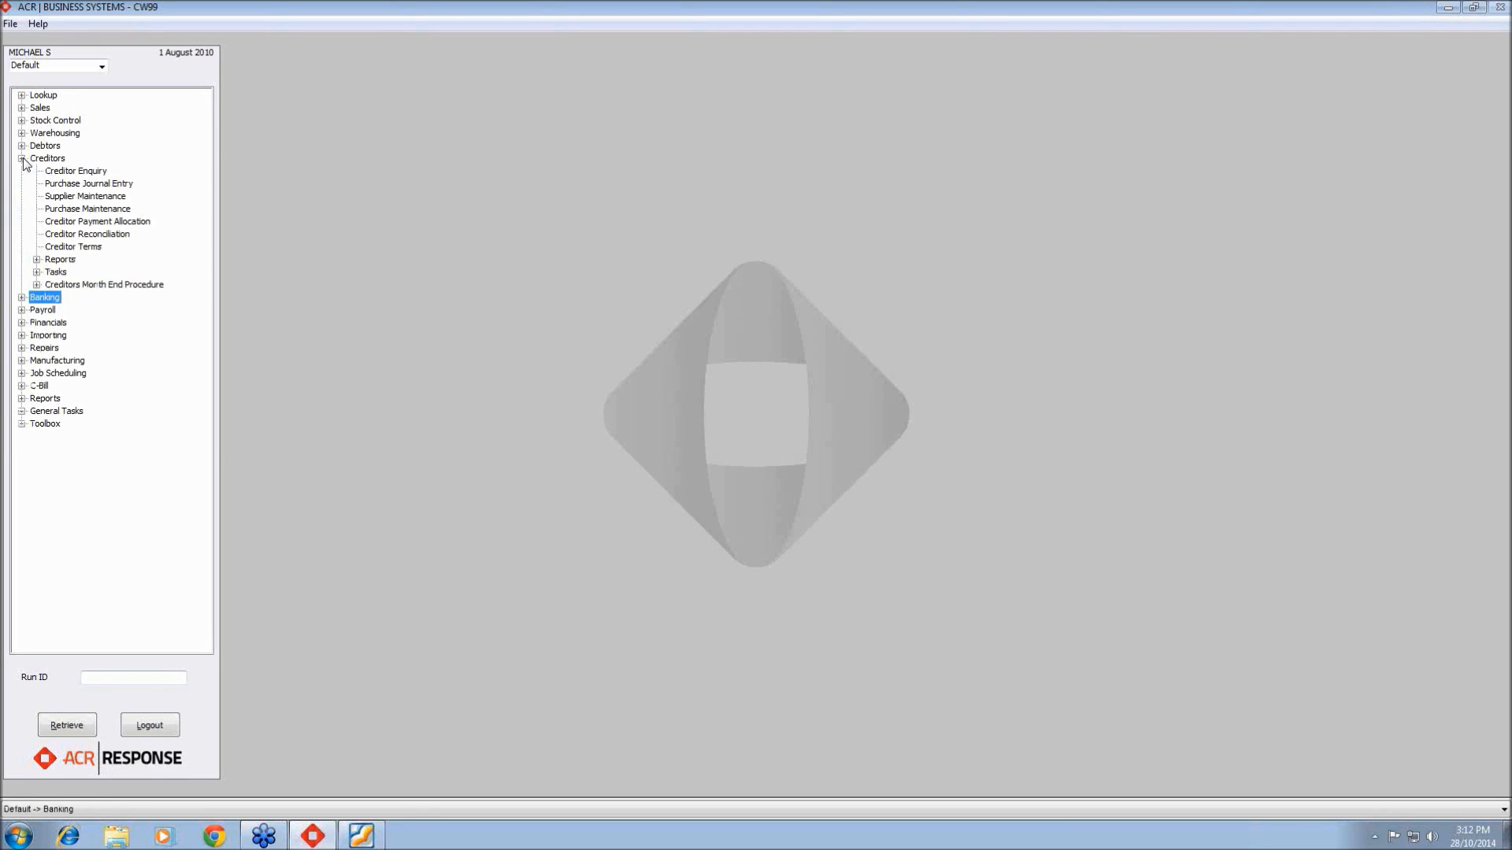
click(36, 285)
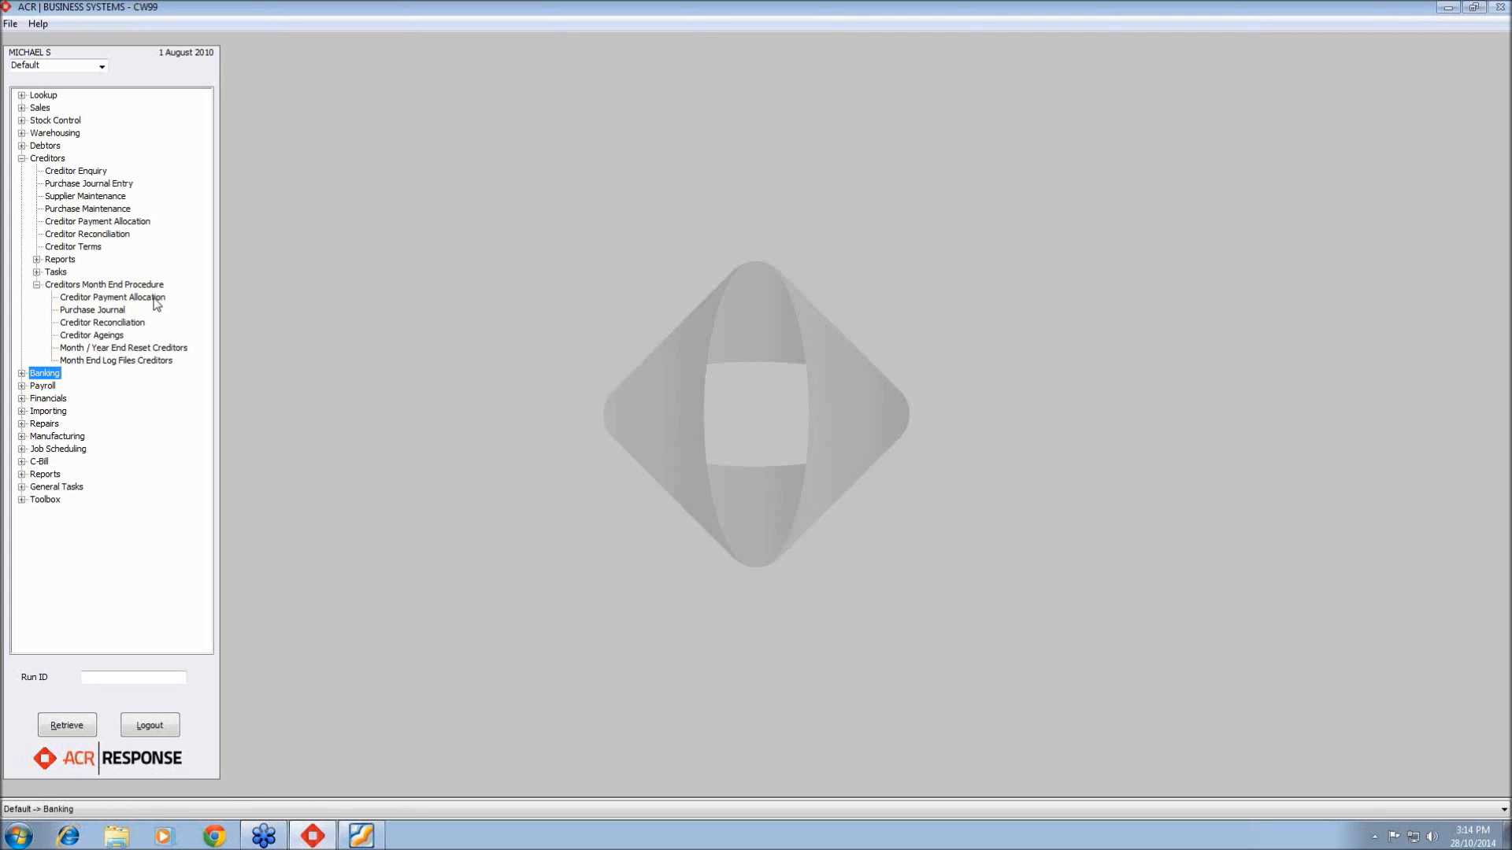
Look at the month-end Creditor Payment Allocation form, close it, and view the creditor tasks, including the Bank Autopay Control List
click(156, 299)
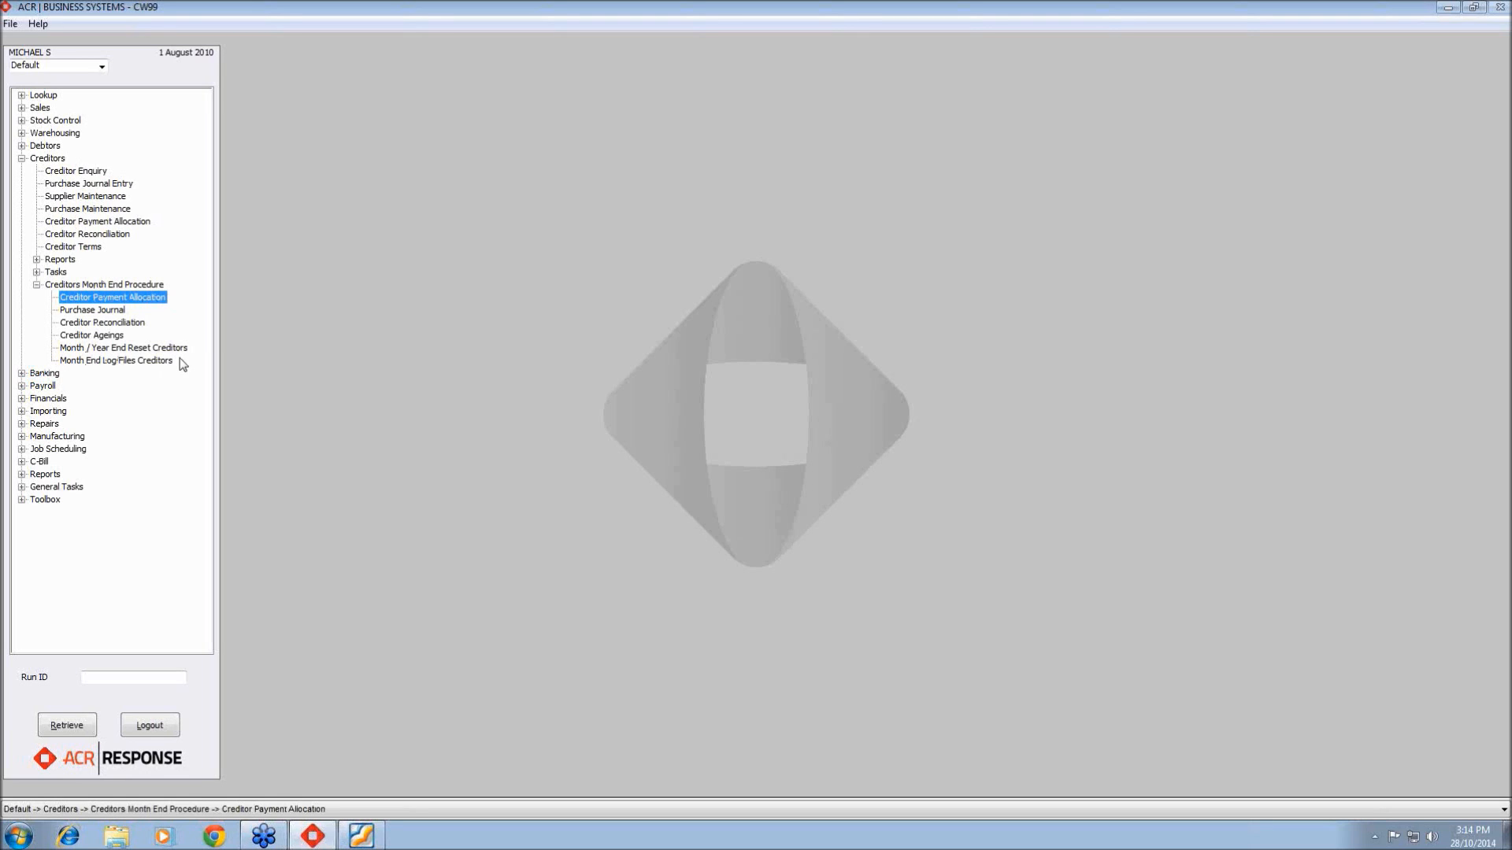
double_click(135, 302)
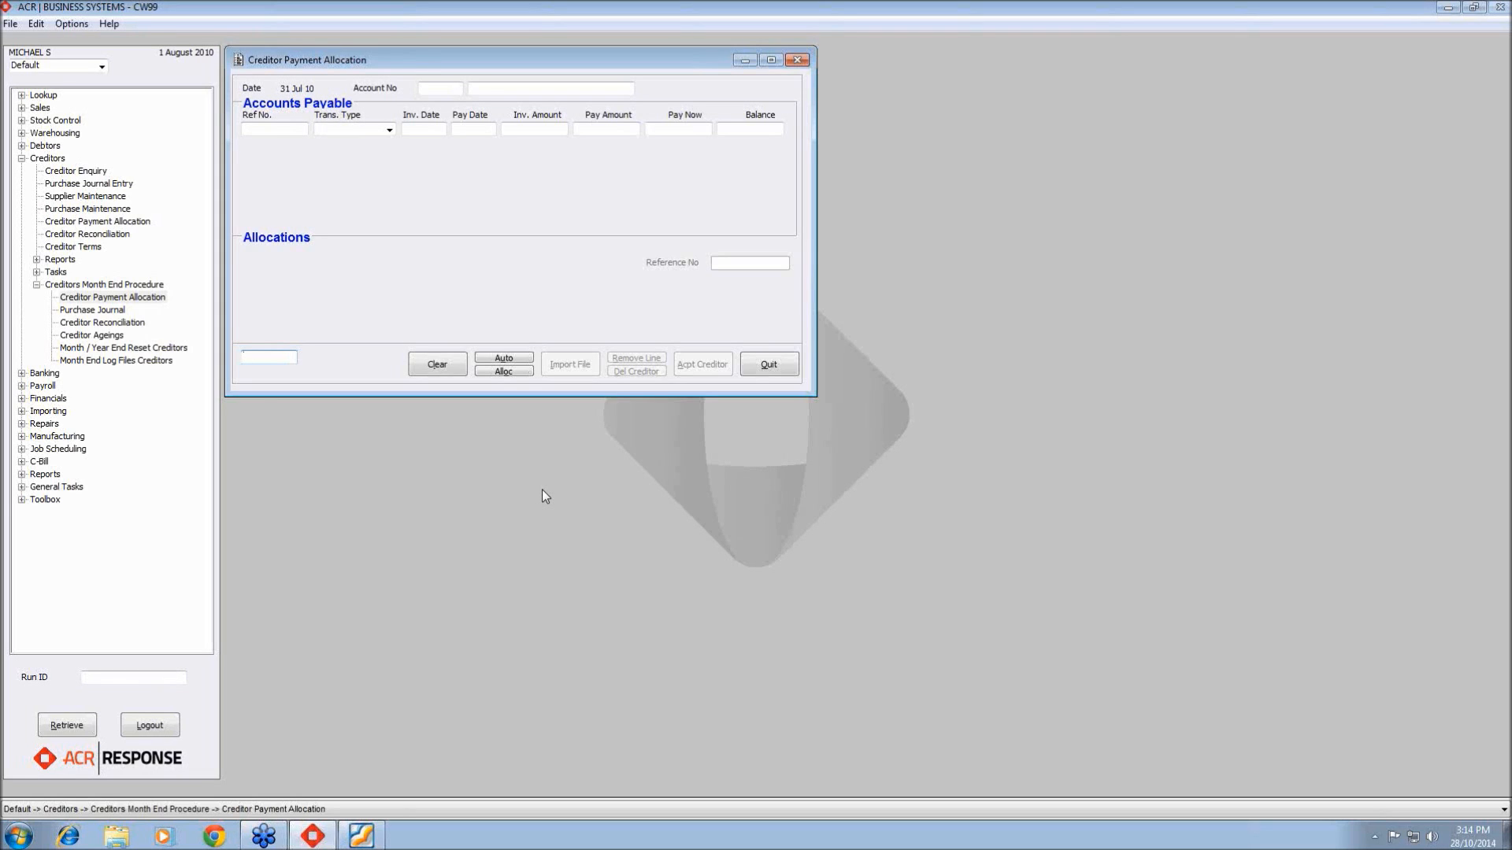
click(763, 368)
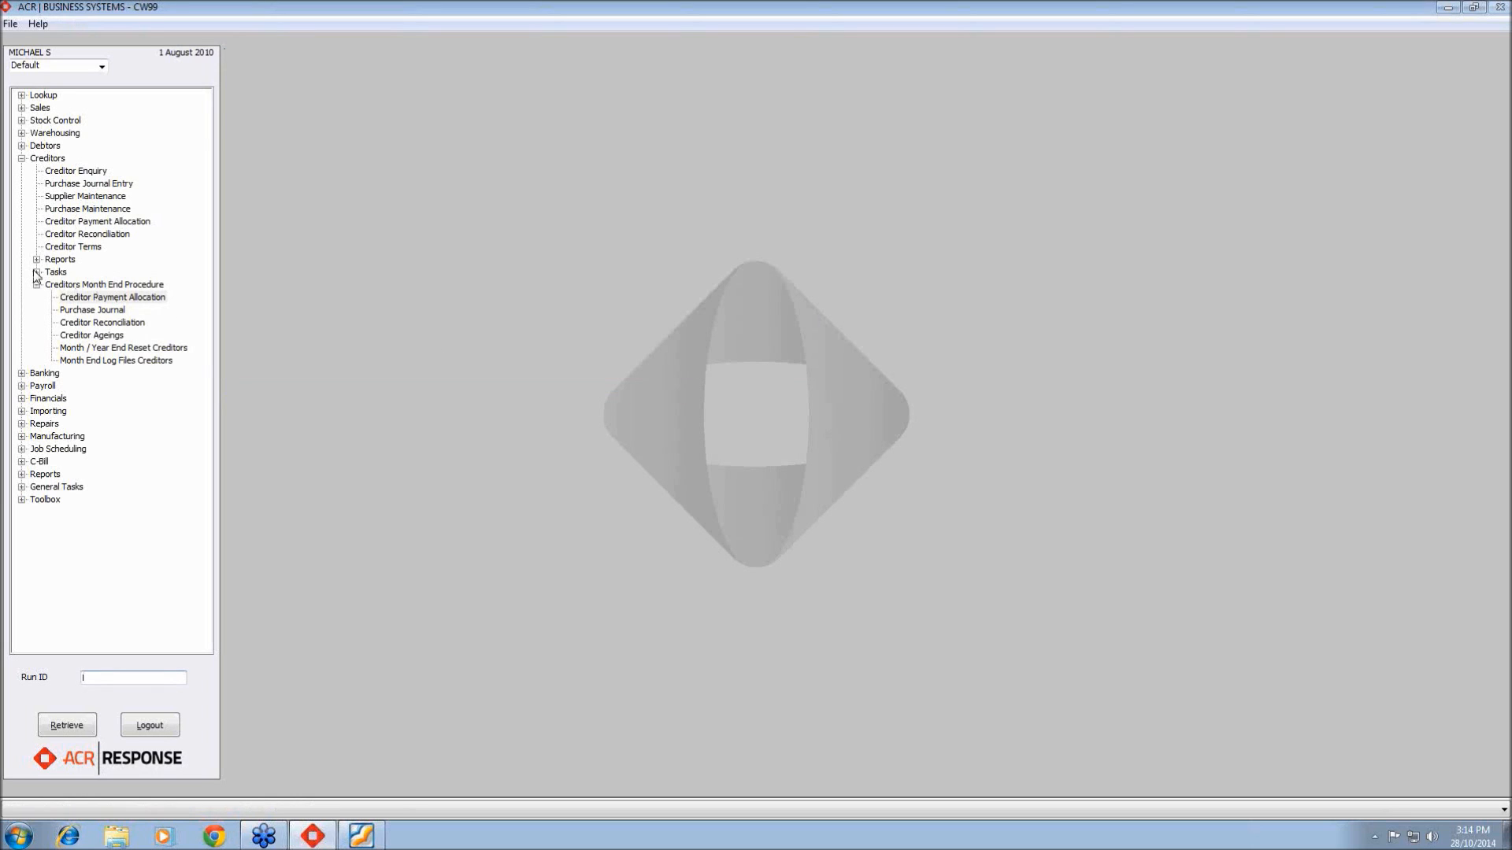
click(36, 272)
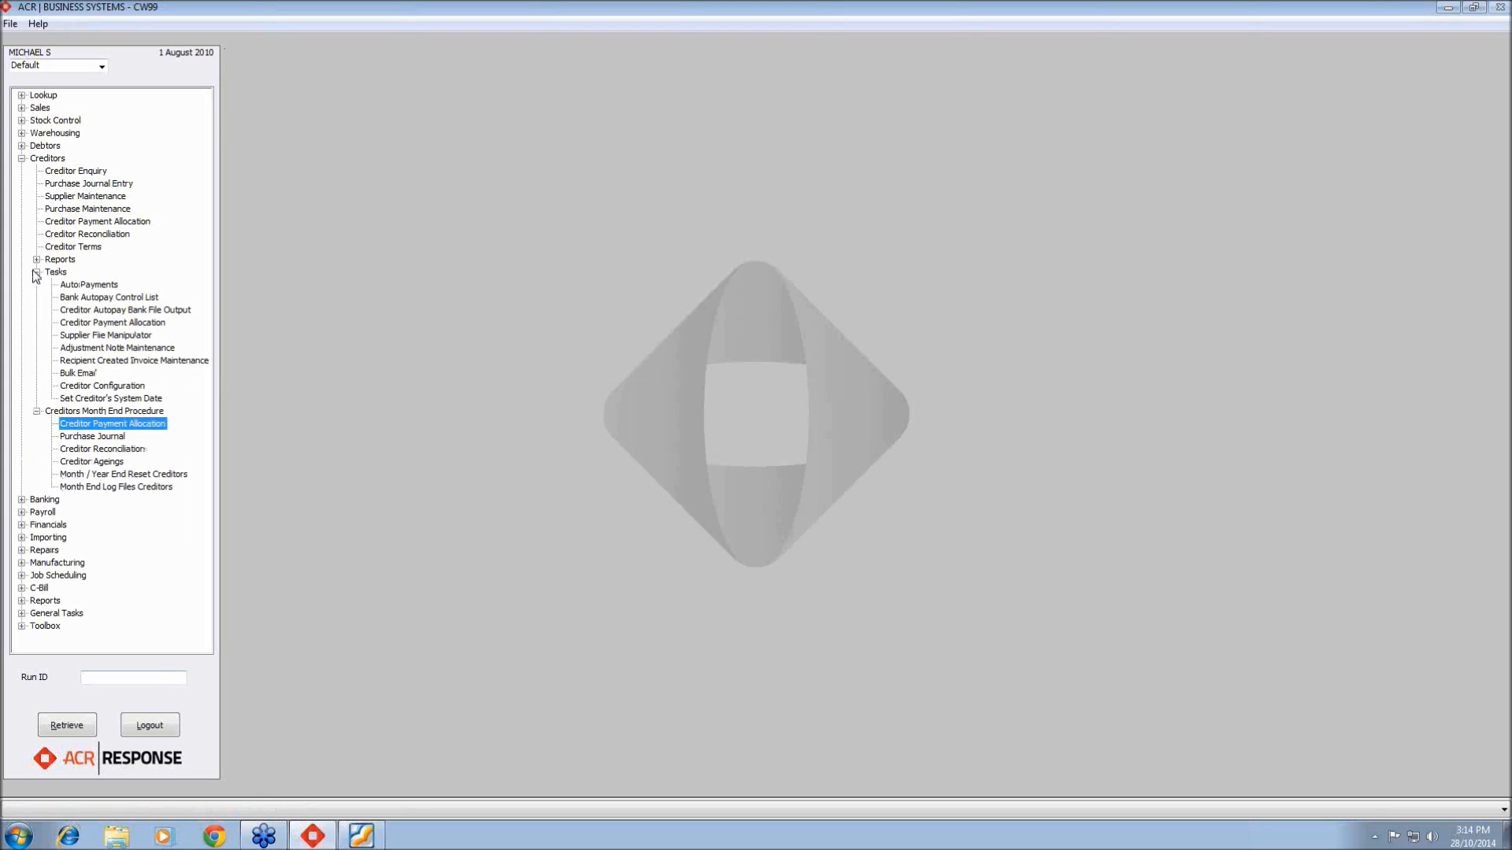
click(124, 298)
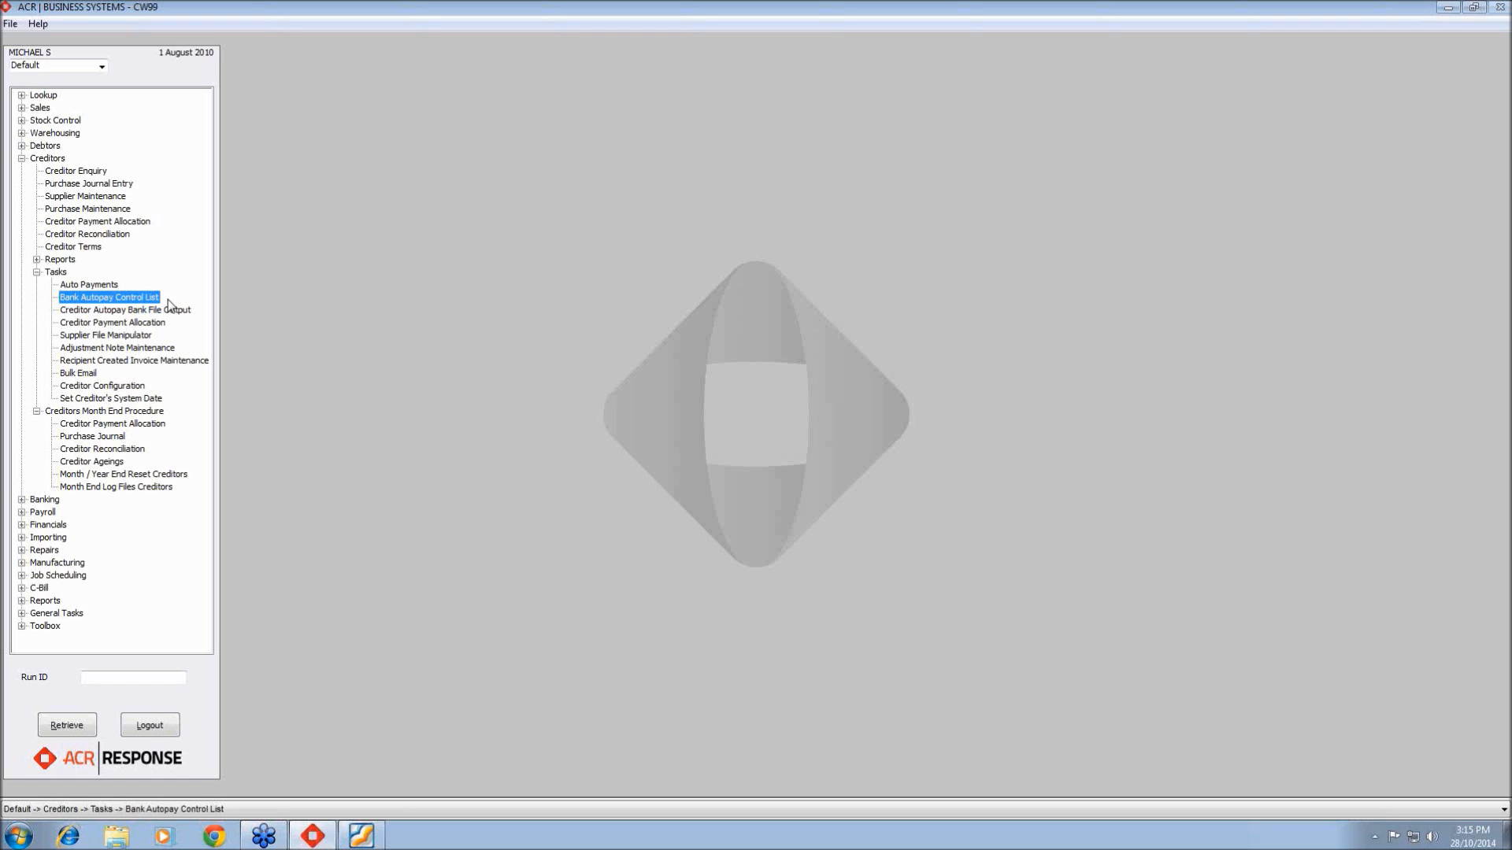
click(36, 271)
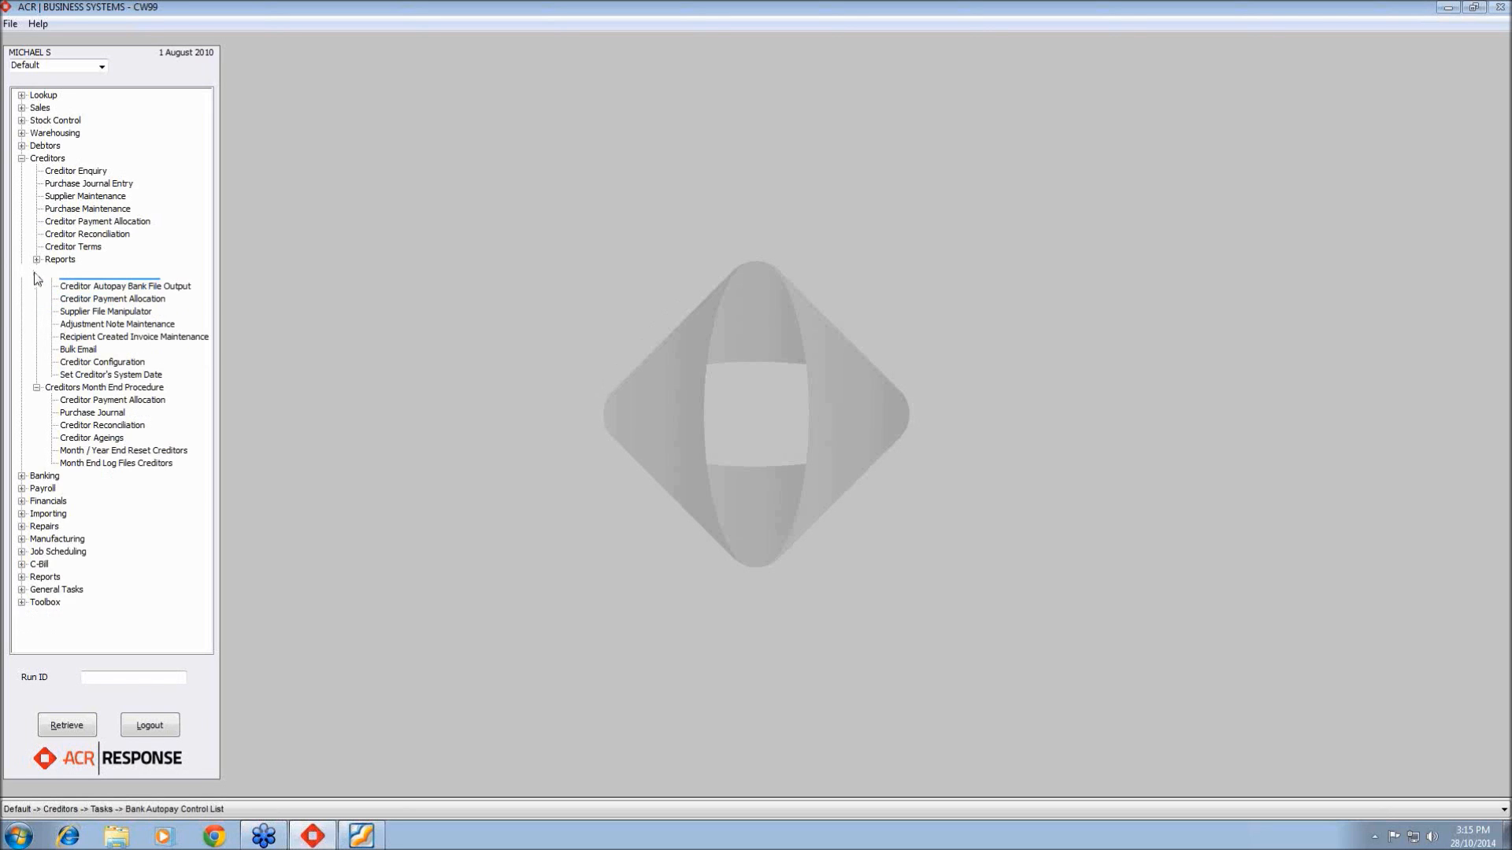
Auto-allocate the creditor payments for all dates in the month-end Creditor Payment Allocation, and close the form
click(102, 298)
double_click(101, 299)
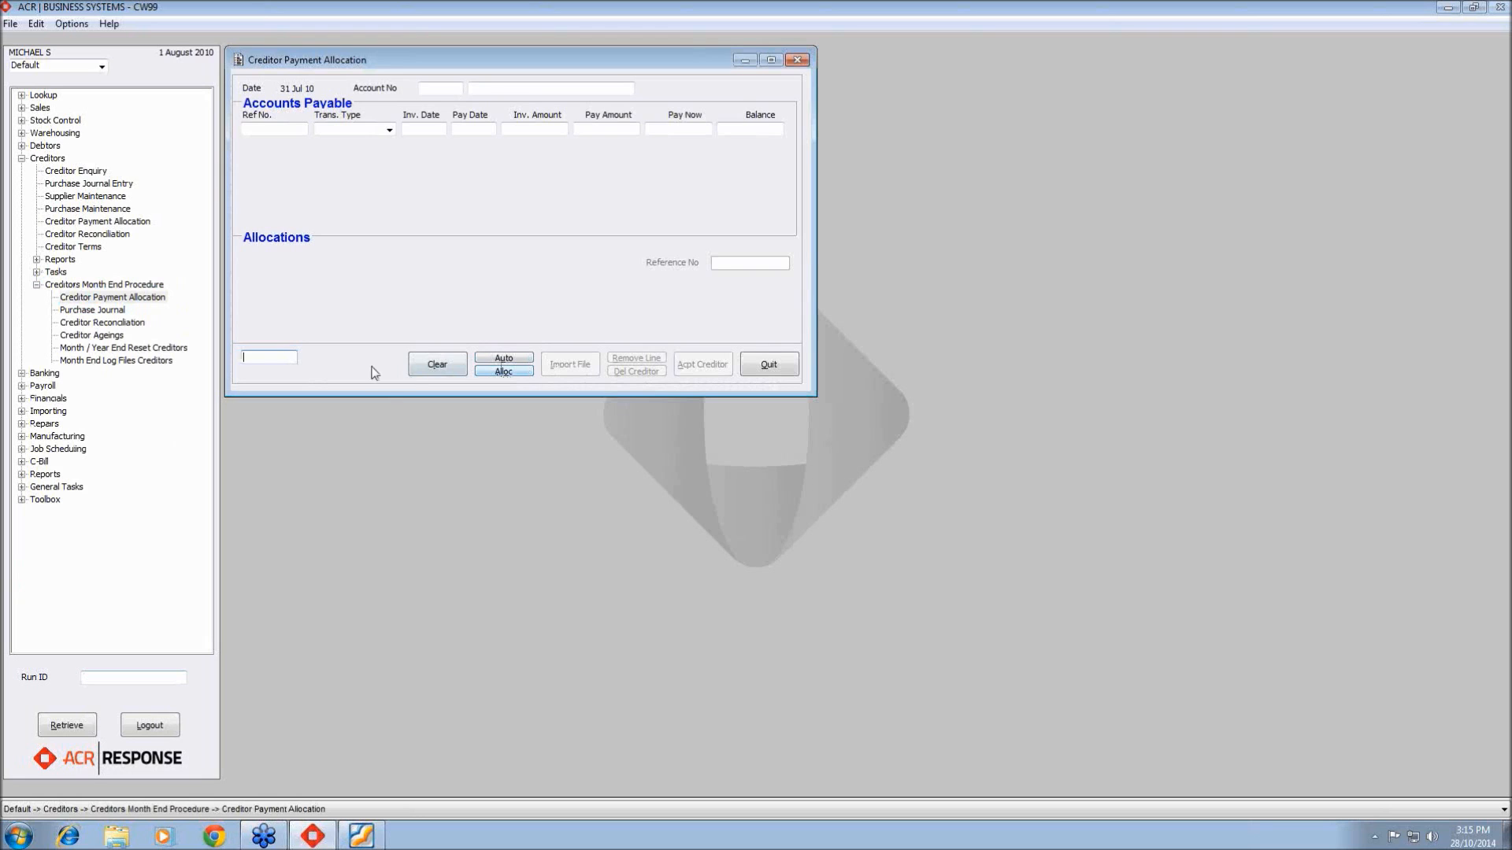
click(492, 363)
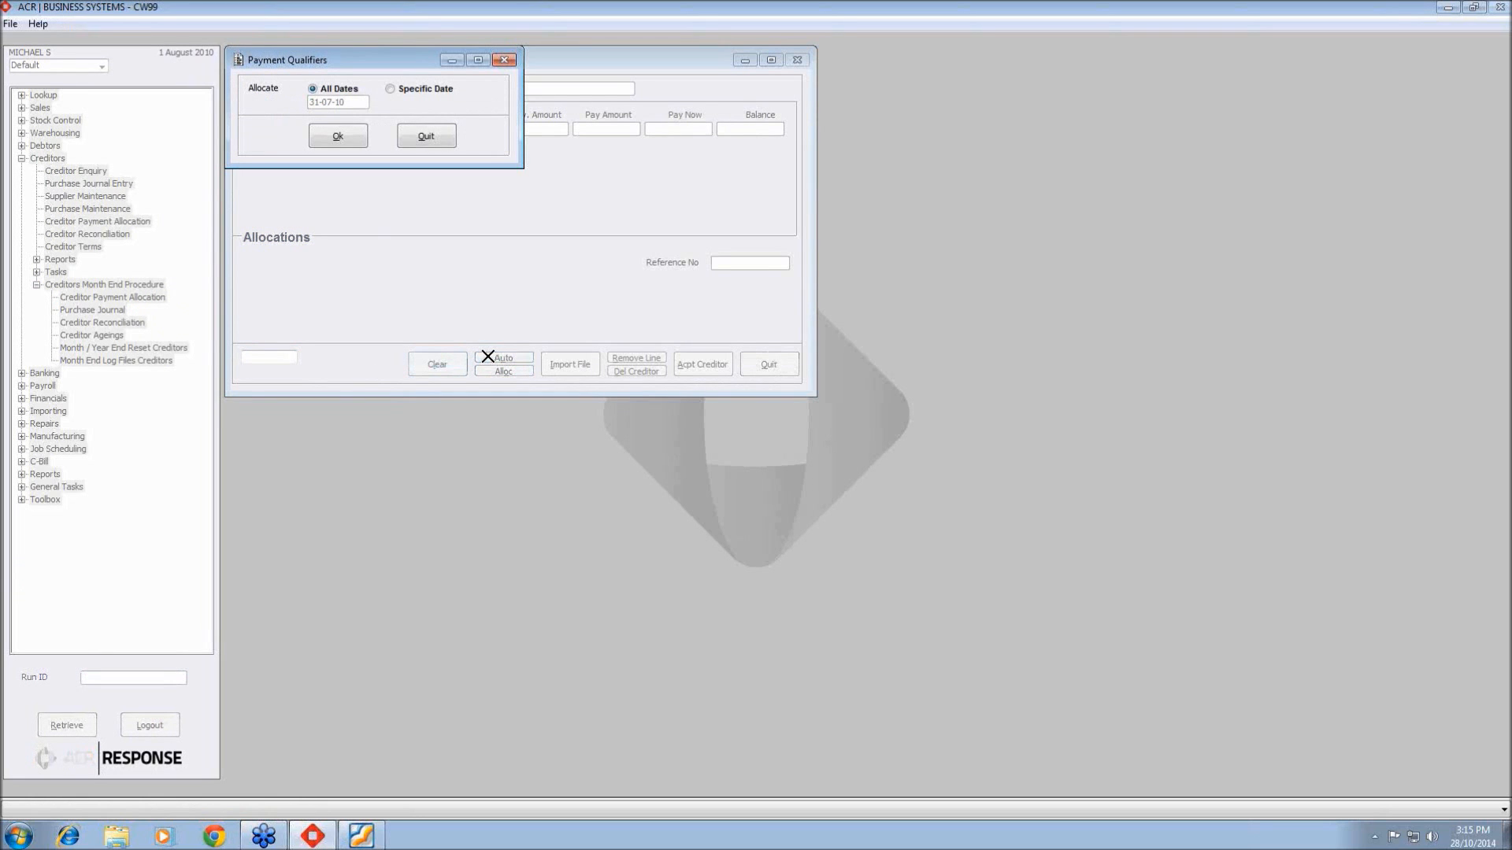
click(345, 140)
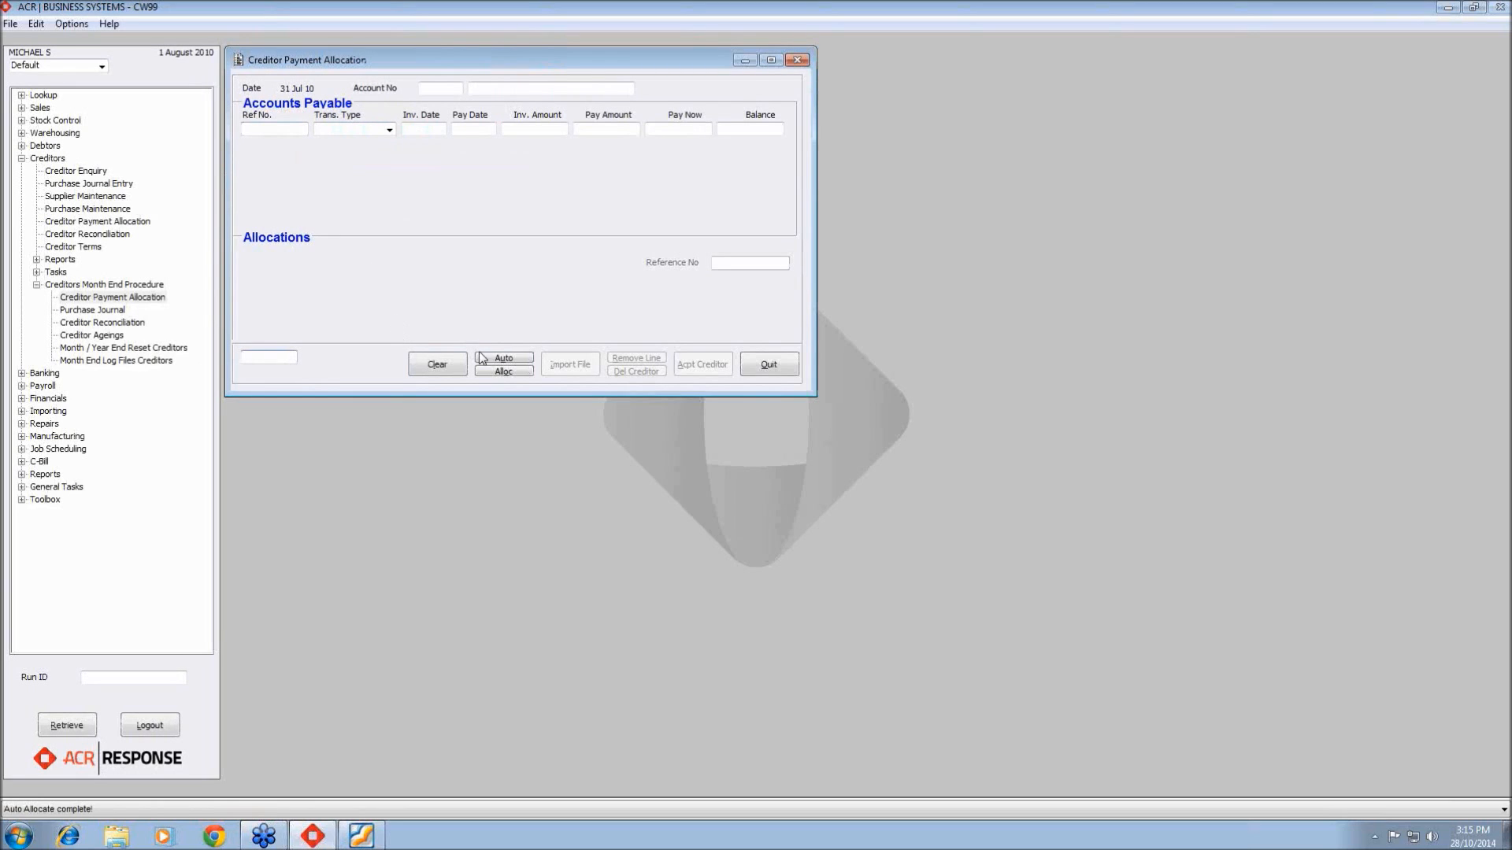
click(765, 367)
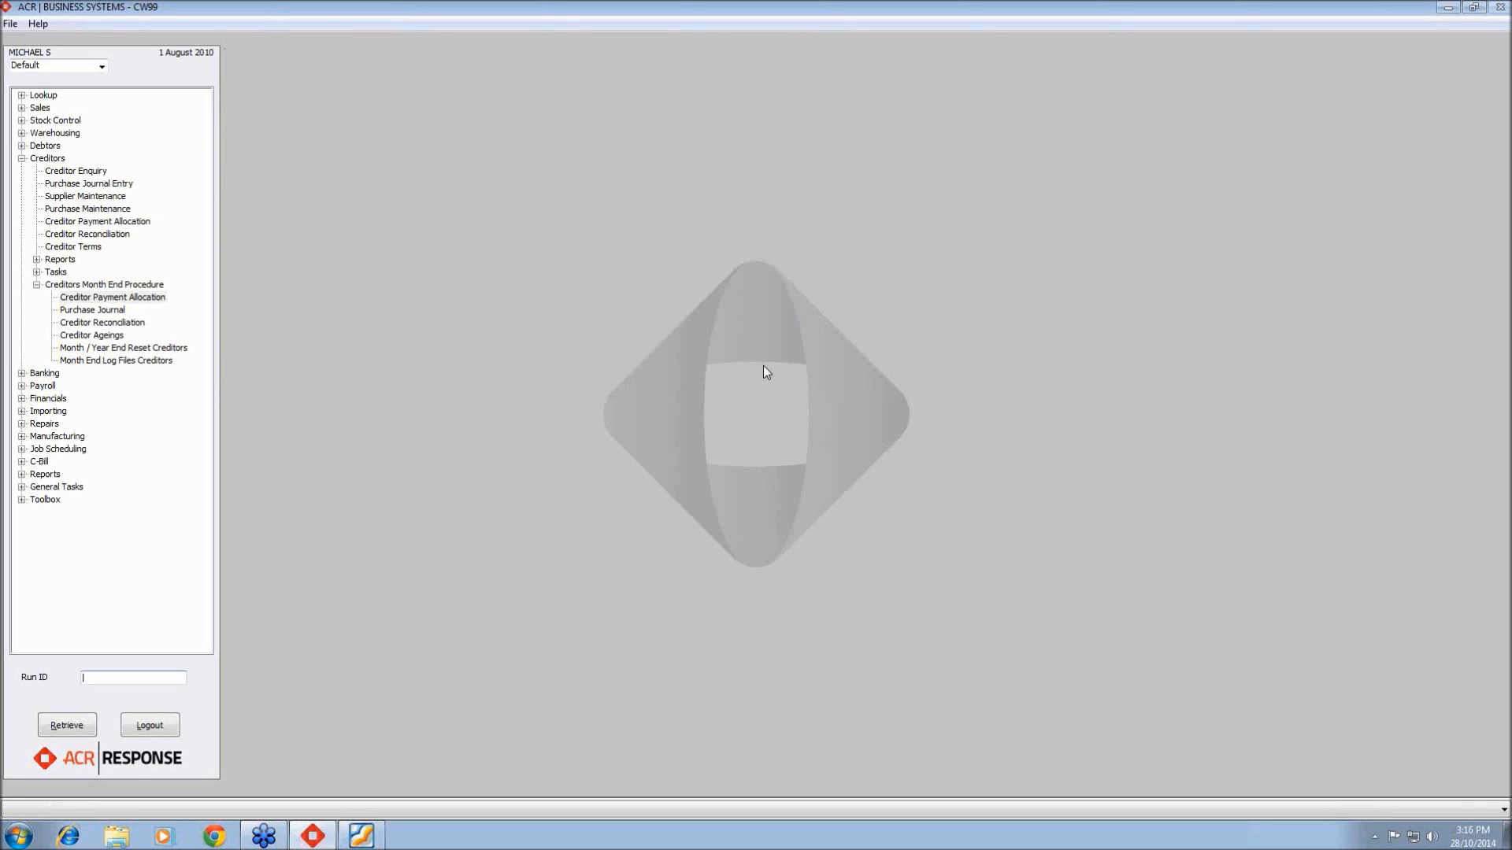
Generate the month-end Purchase Journal to the screen in landscape with no date, invoice or supplier limits
double_click(85, 312)
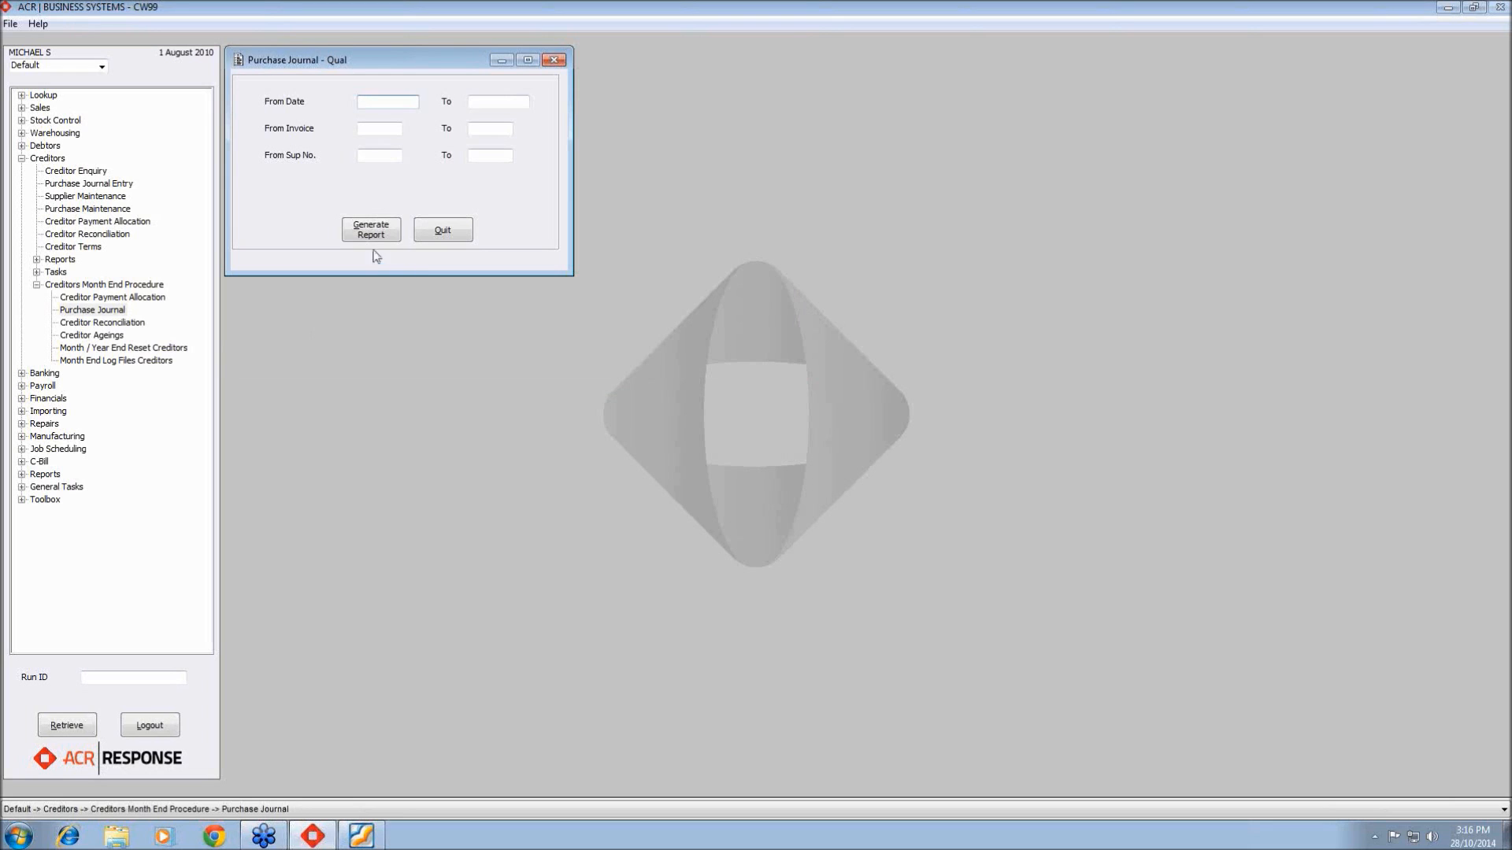
click(371, 233)
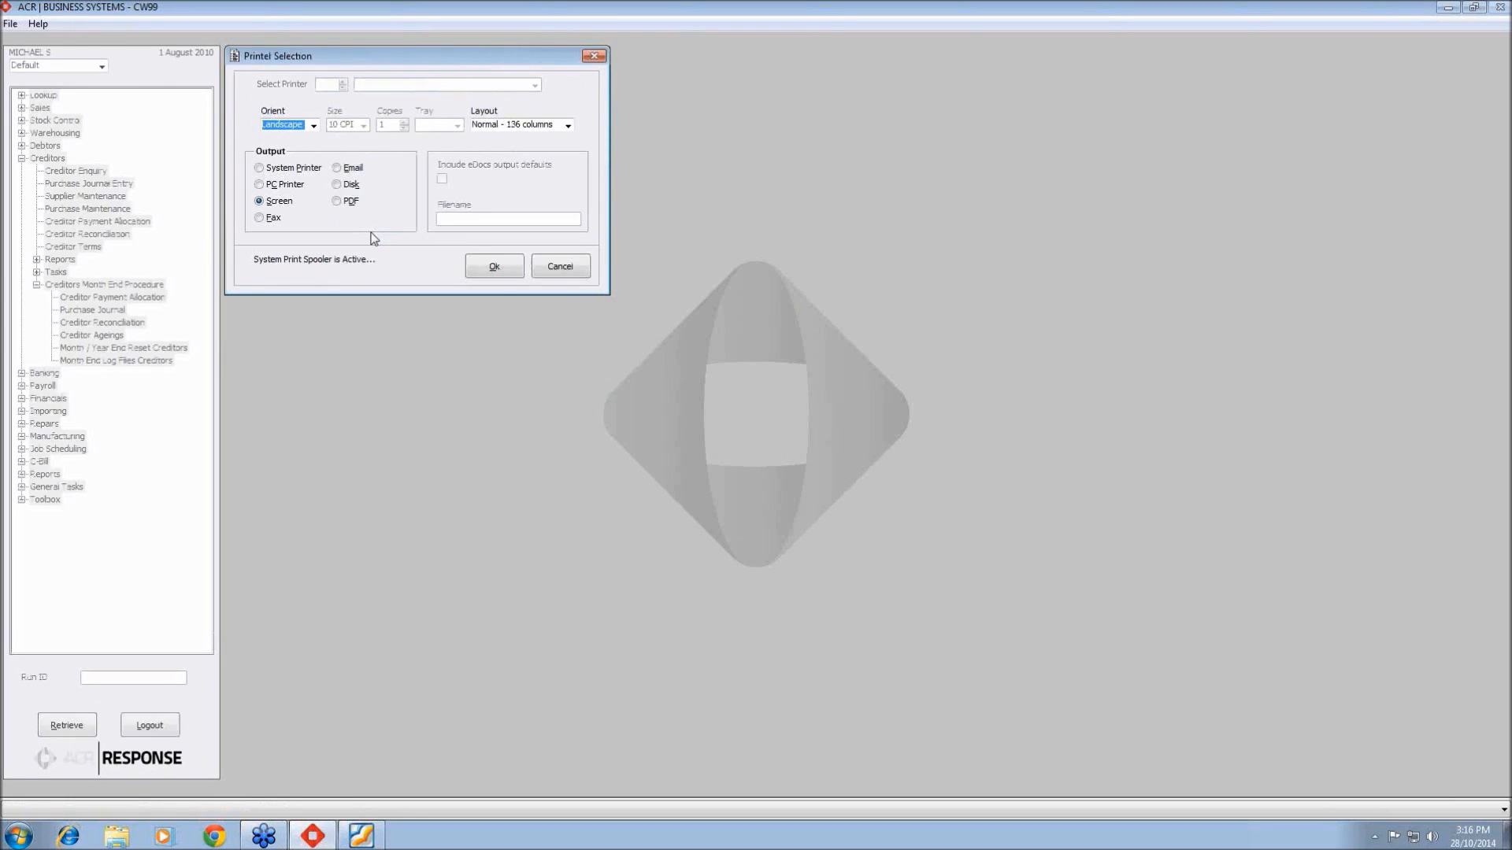
click(508, 269)
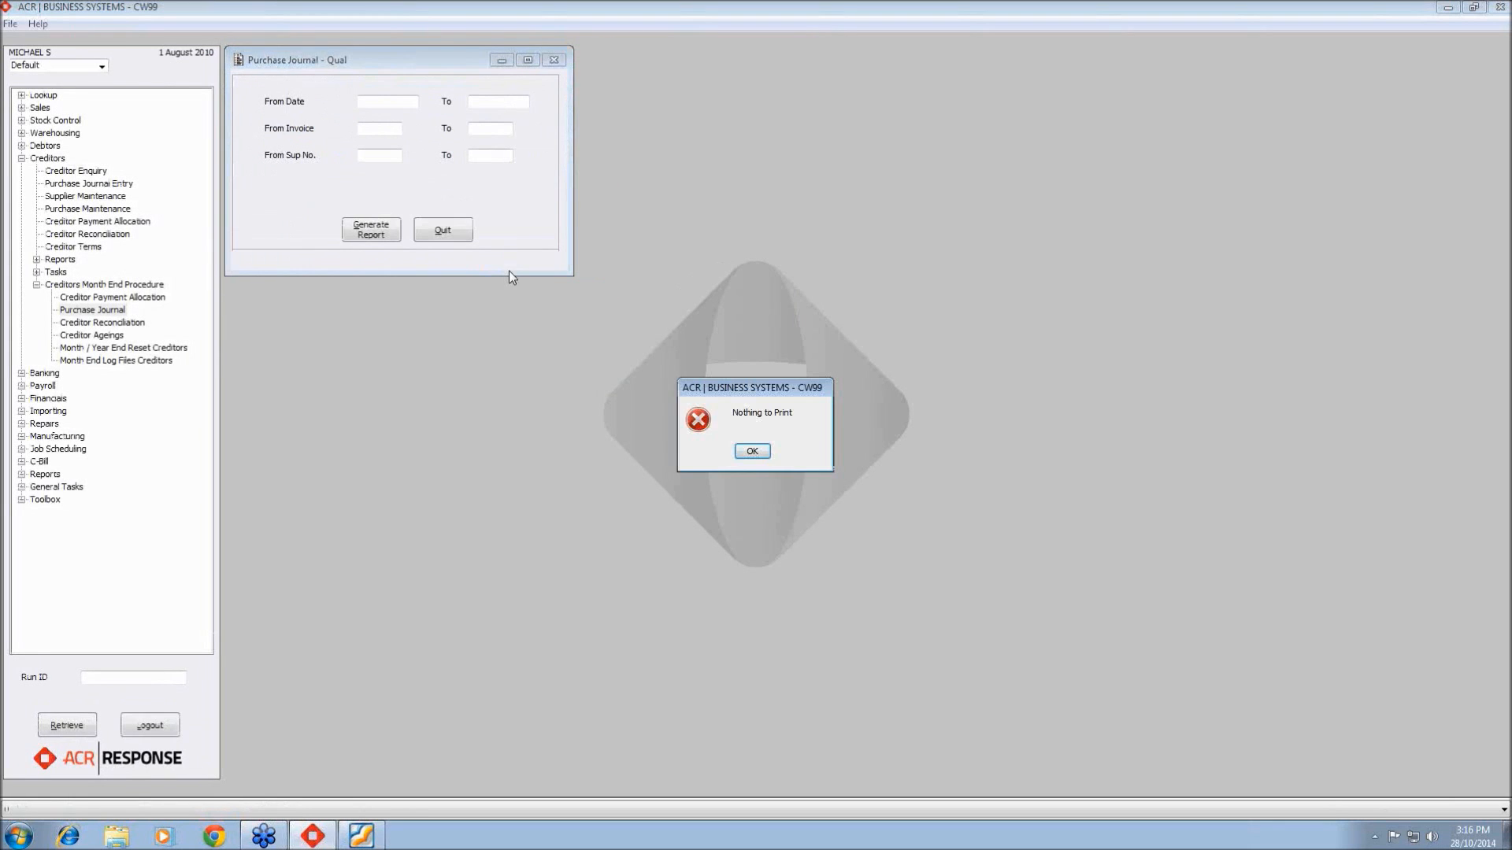
click(760, 451)
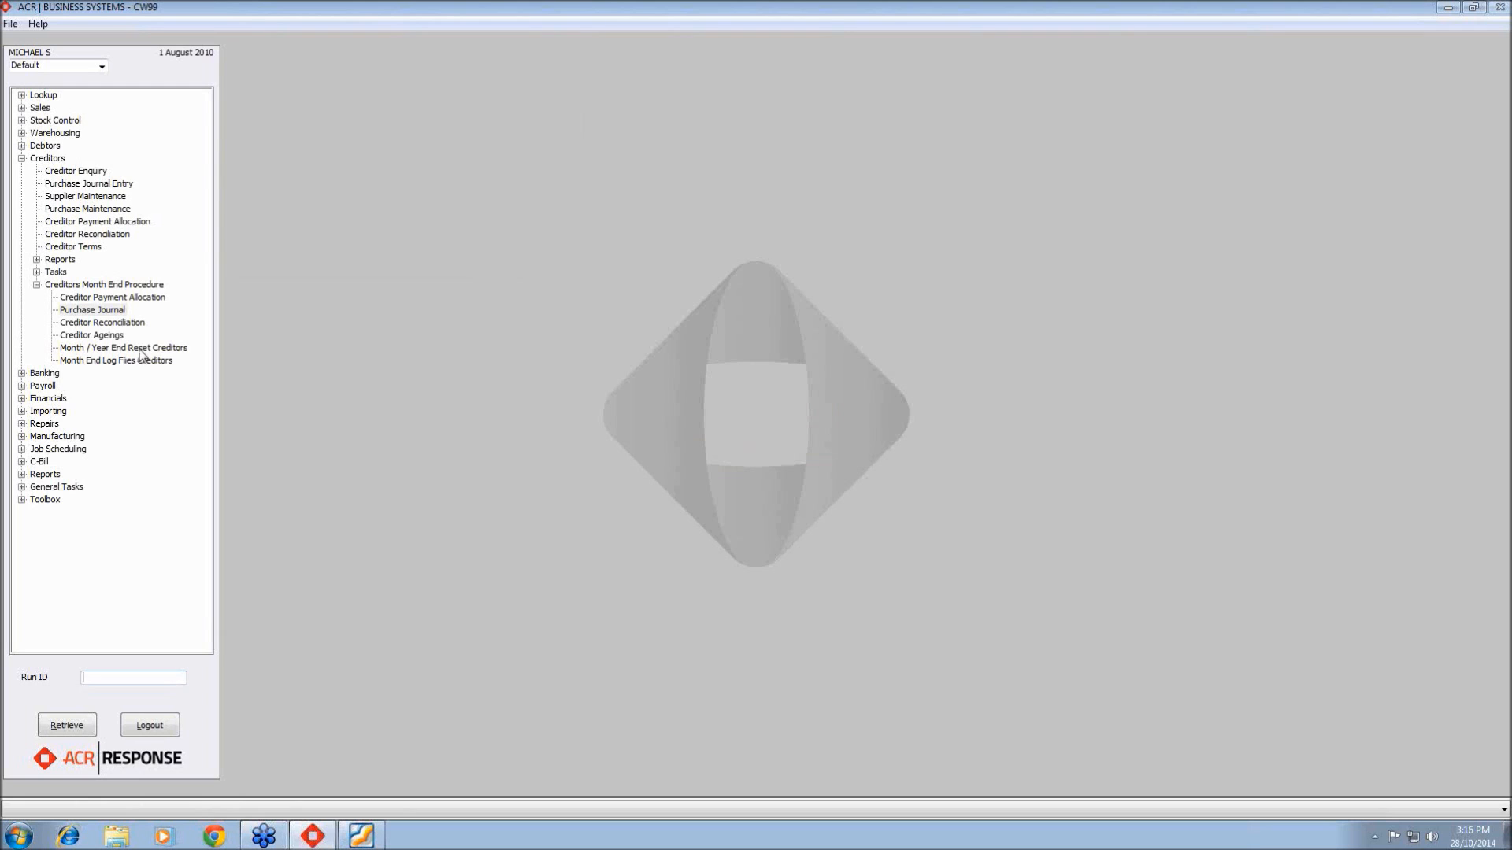
Generate the current month-end Creditor Reconciliation to the screen in landscape, minimise the report, and decline the reprint to clear the current data
double_click(106, 322)
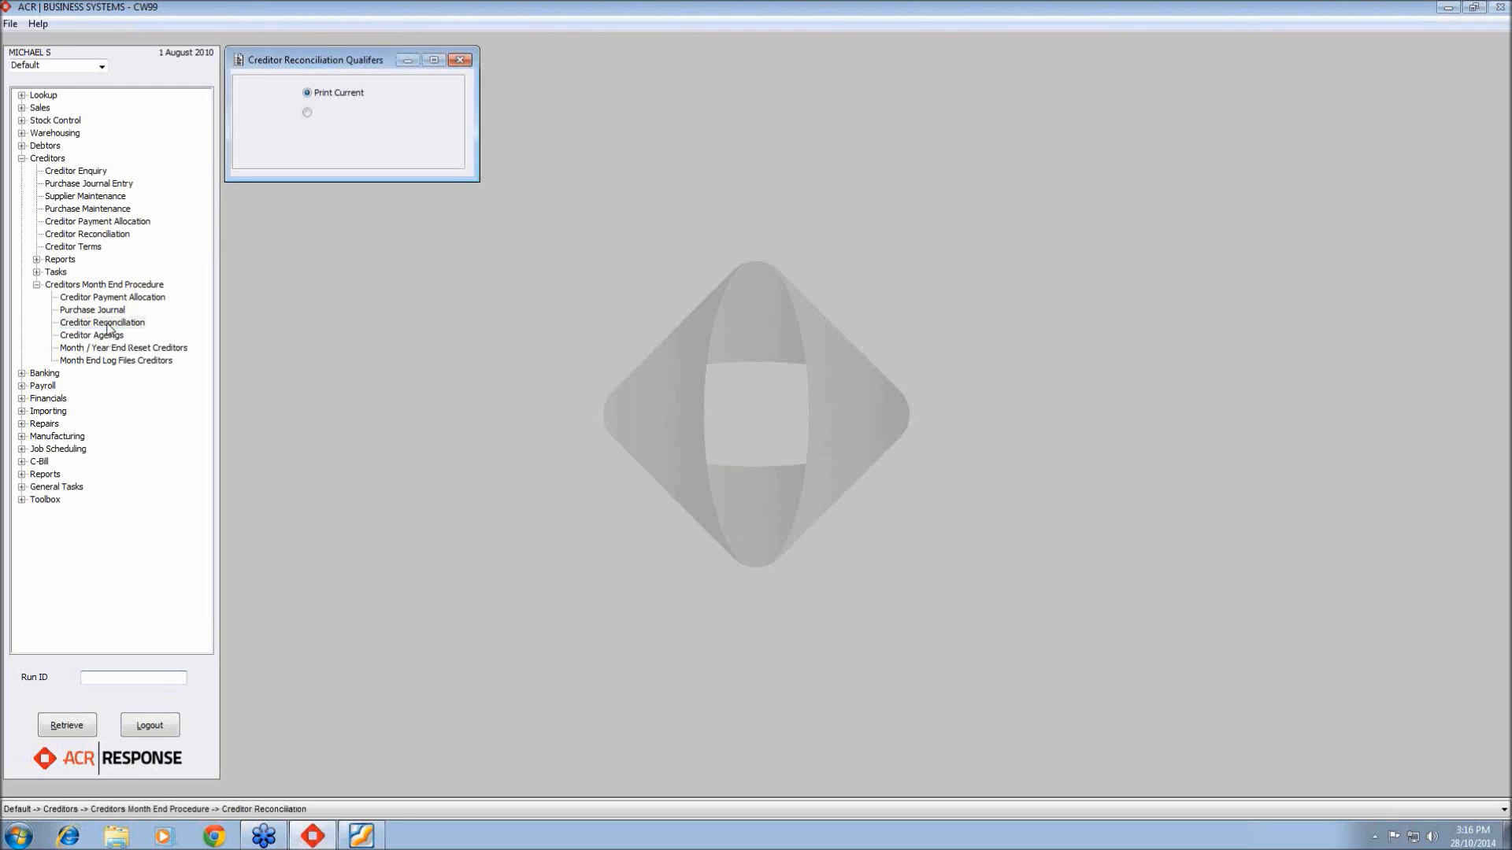
click(305, 149)
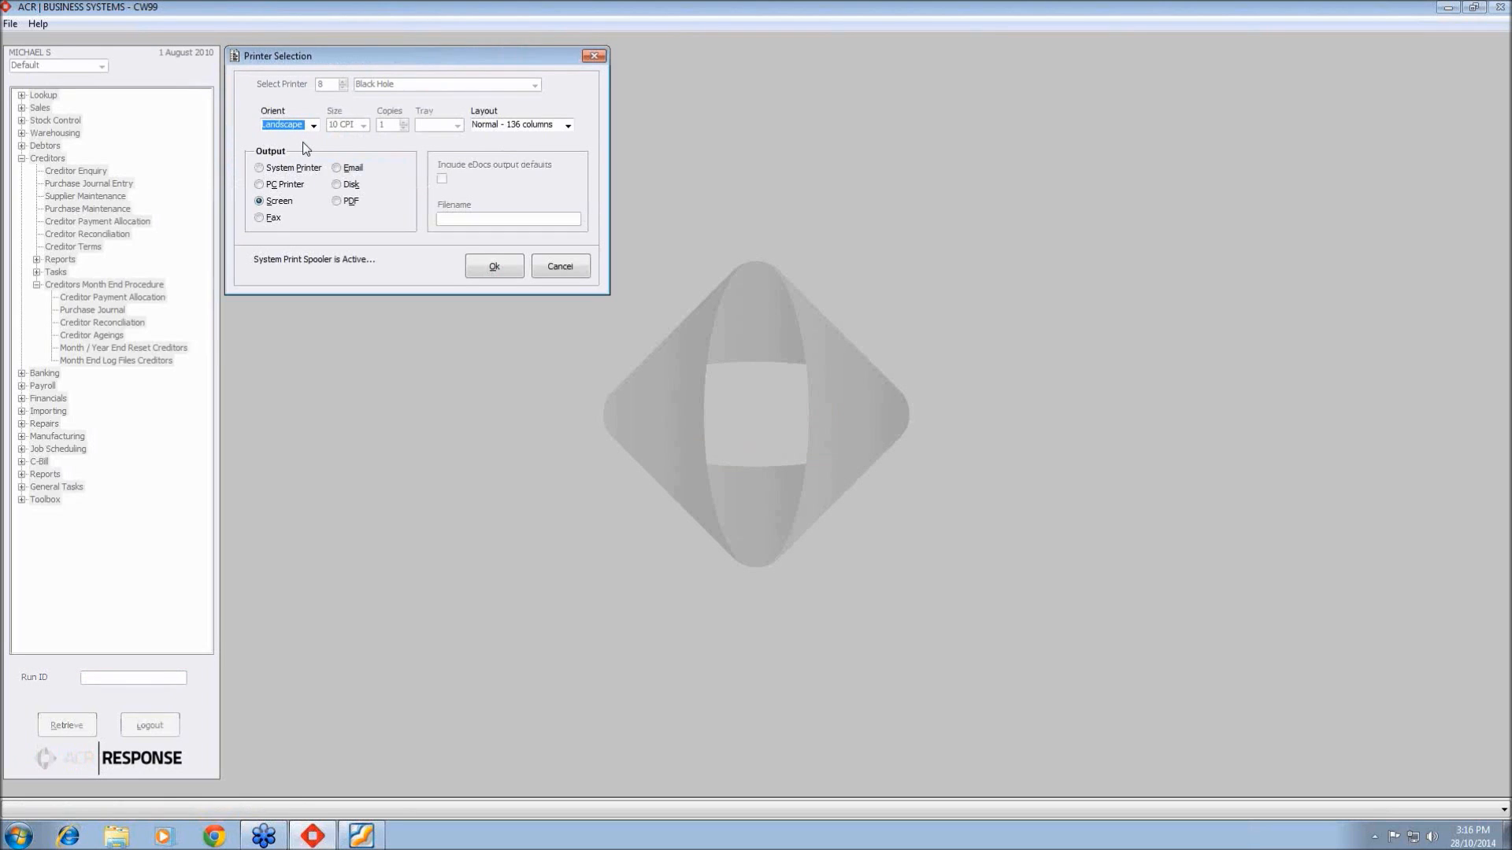
click(495, 267)
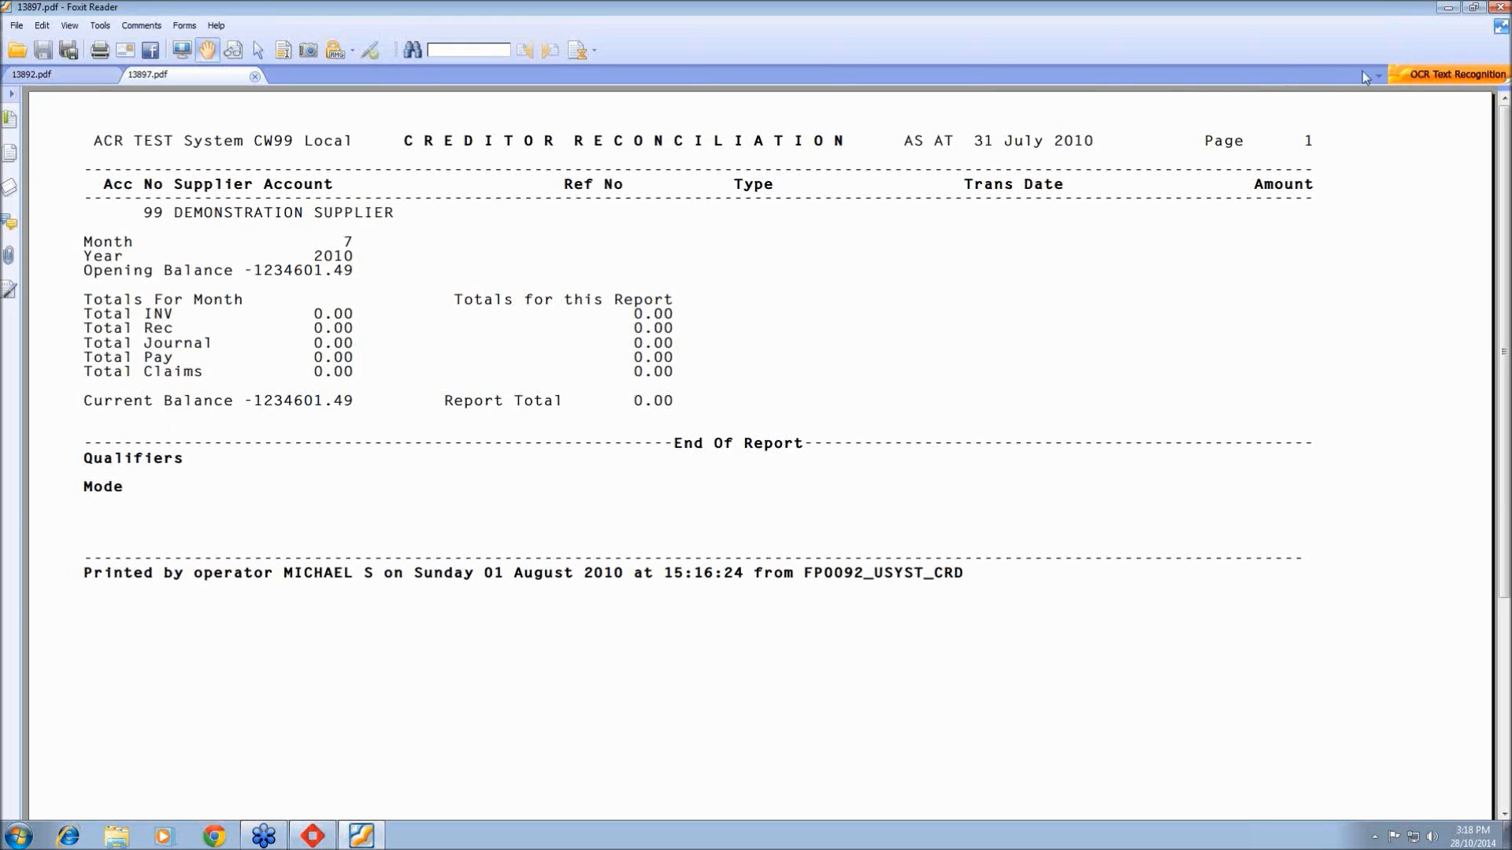
click(1447, 9)
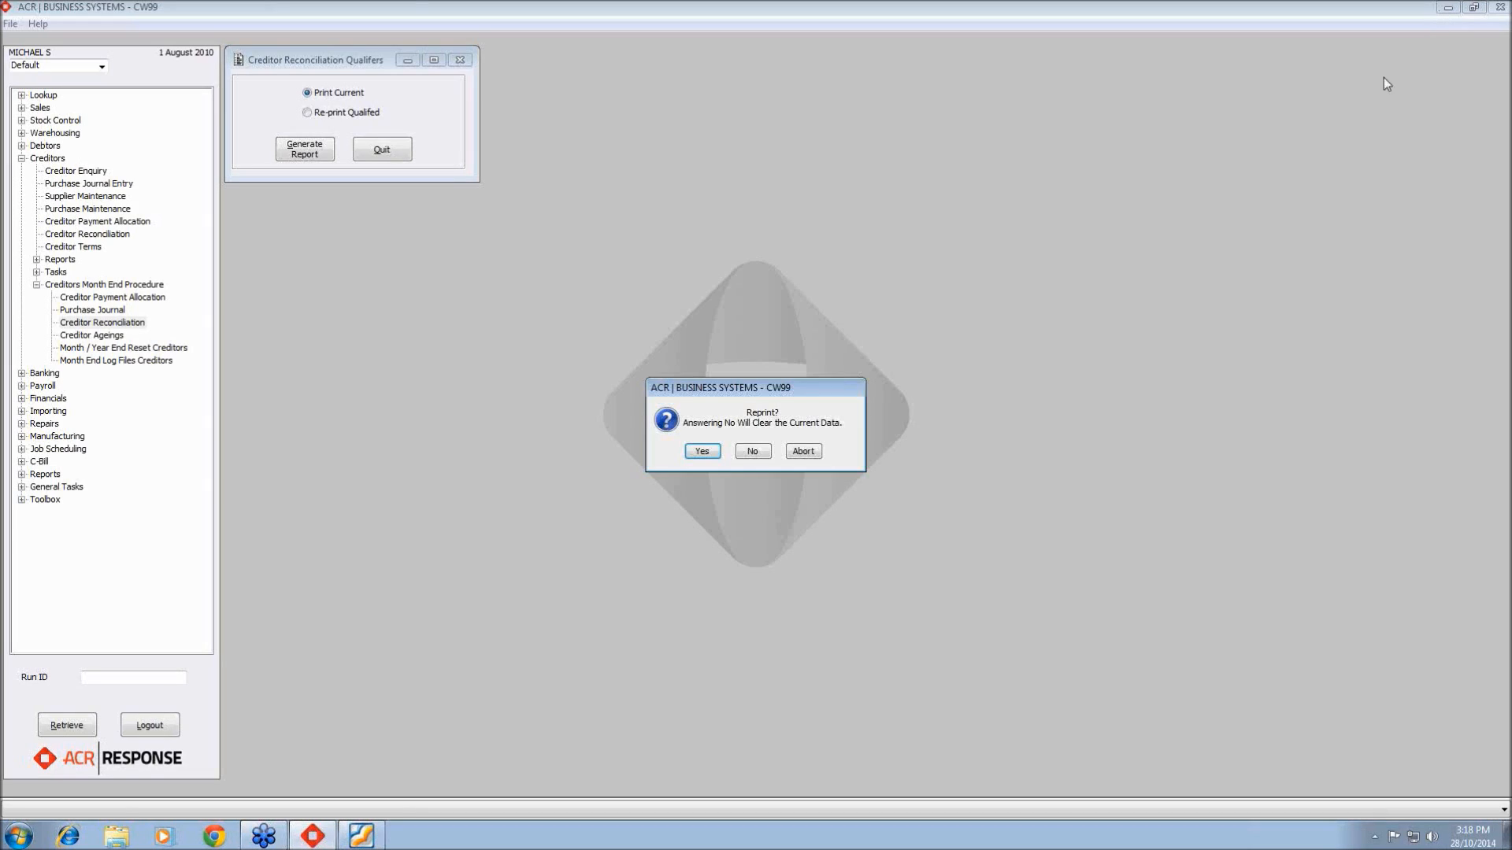
click(752, 452)
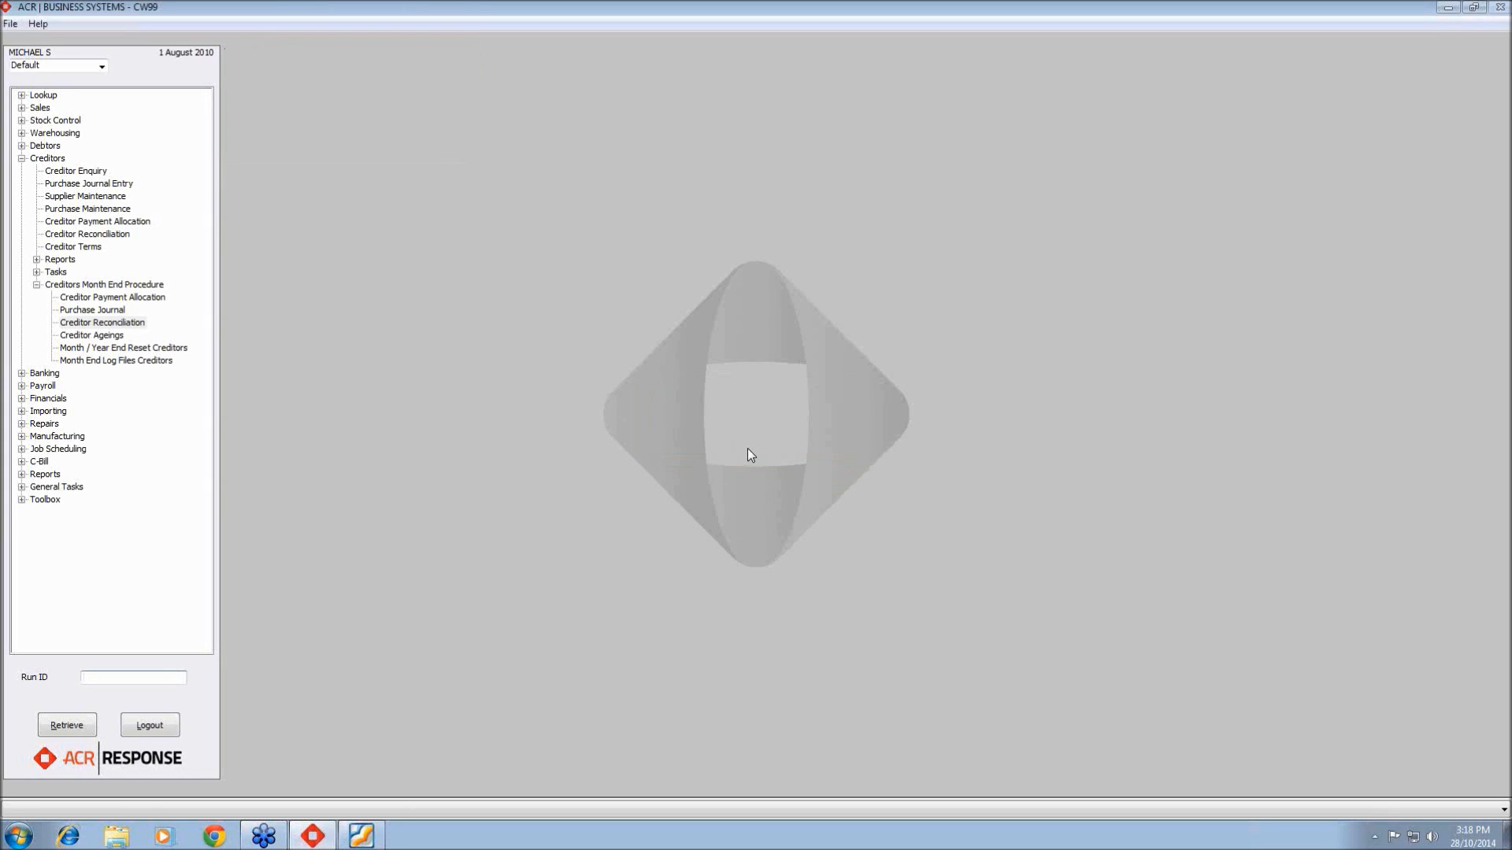
Look at the month-end Creditor Ageings form, cancel it, and view the Set Creditor's System Date task
click(96, 337)
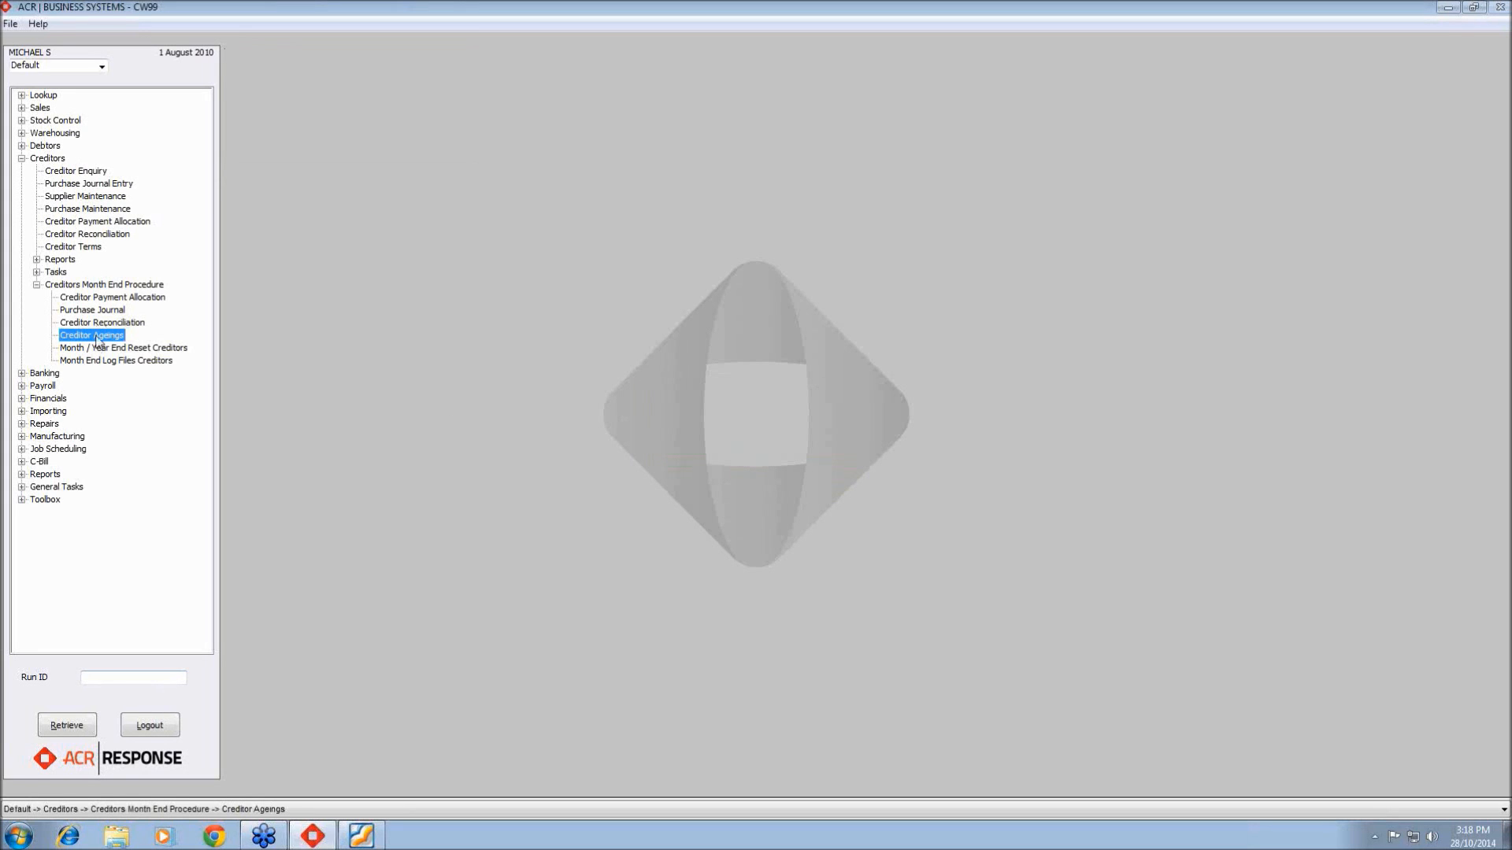
double_click(93, 336)
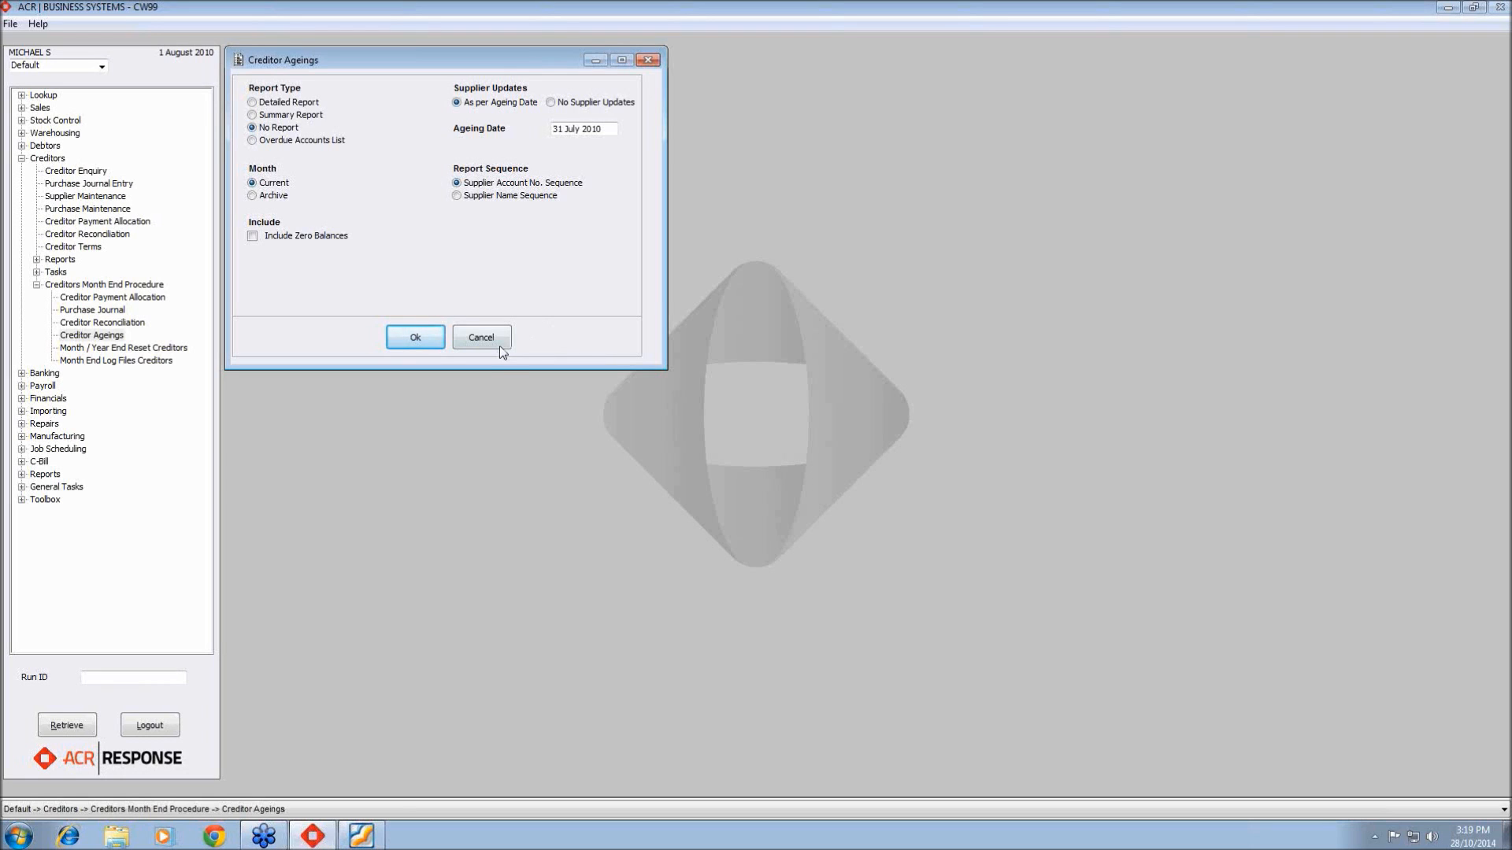
click(481, 337)
click(37, 272)
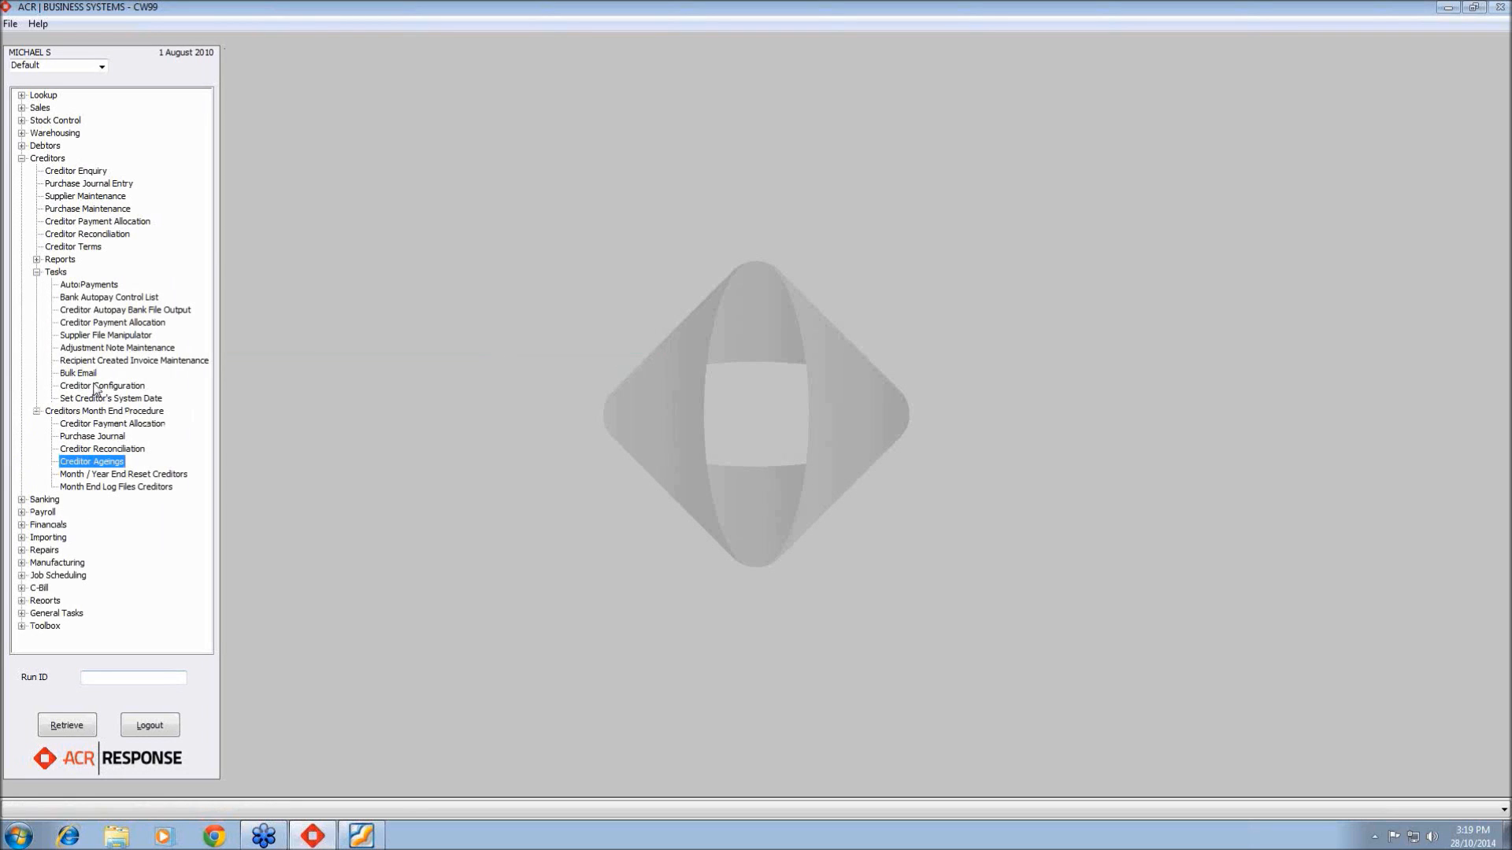
click(116, 399)
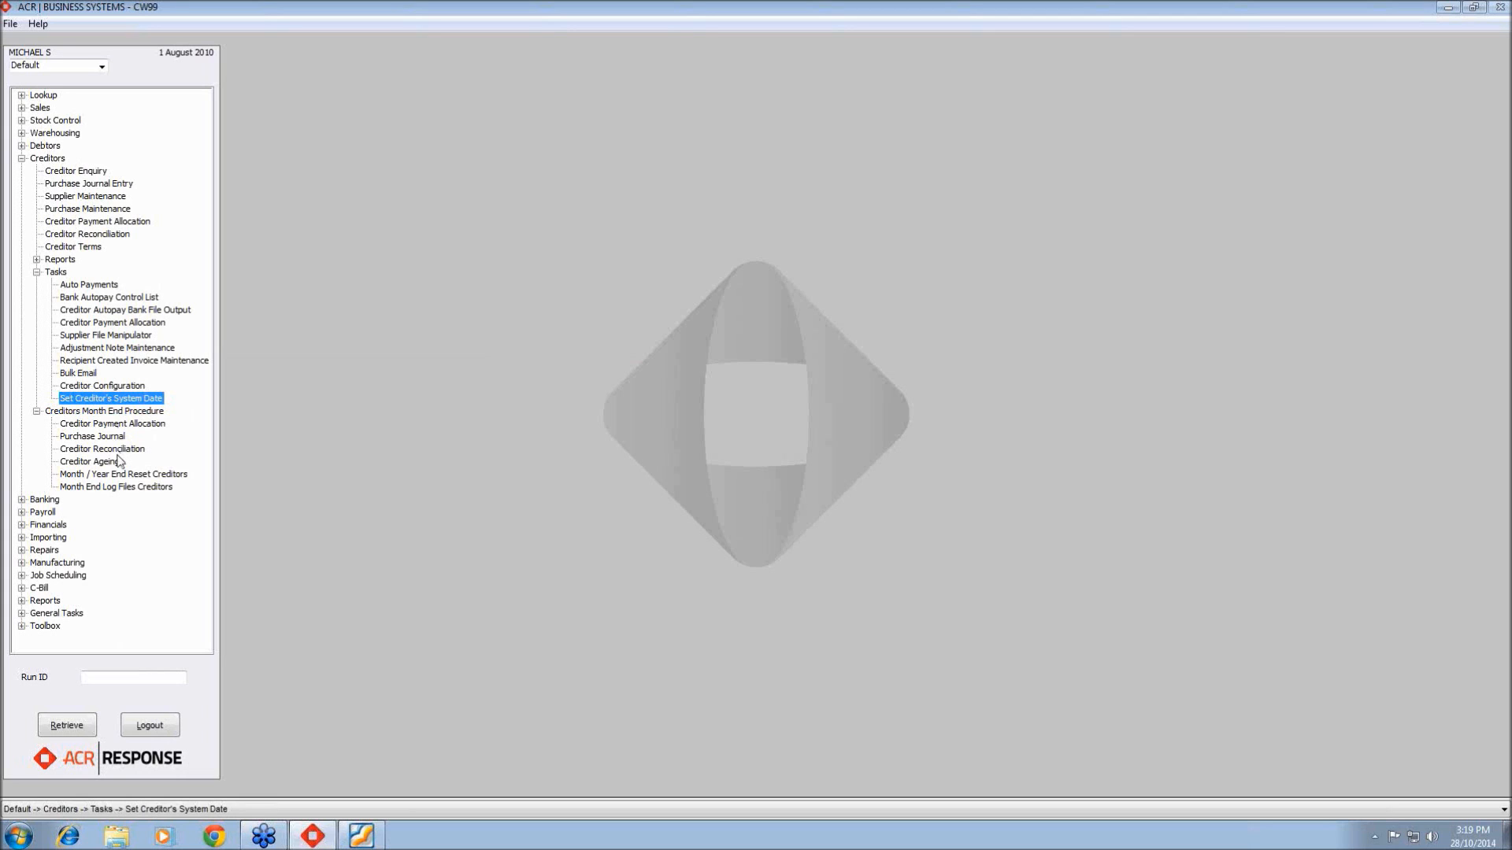
Run the month-end Creditor Ageings with No Report for the current month, updating suppliers as per the 31 July 2010 ageing date
click(36, 272)
double_click(91, 334)
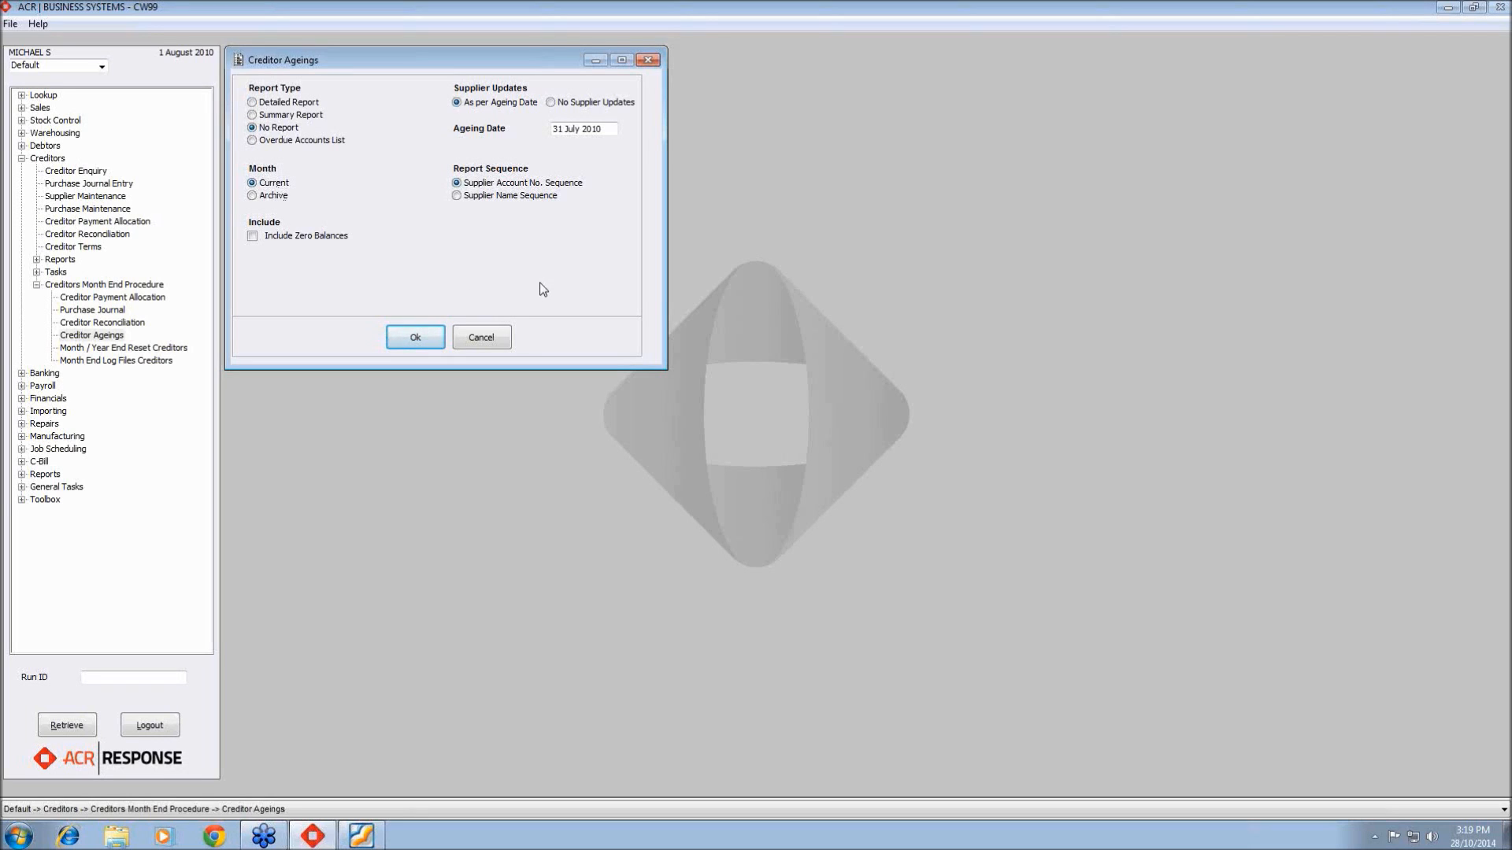
click(424, 338)
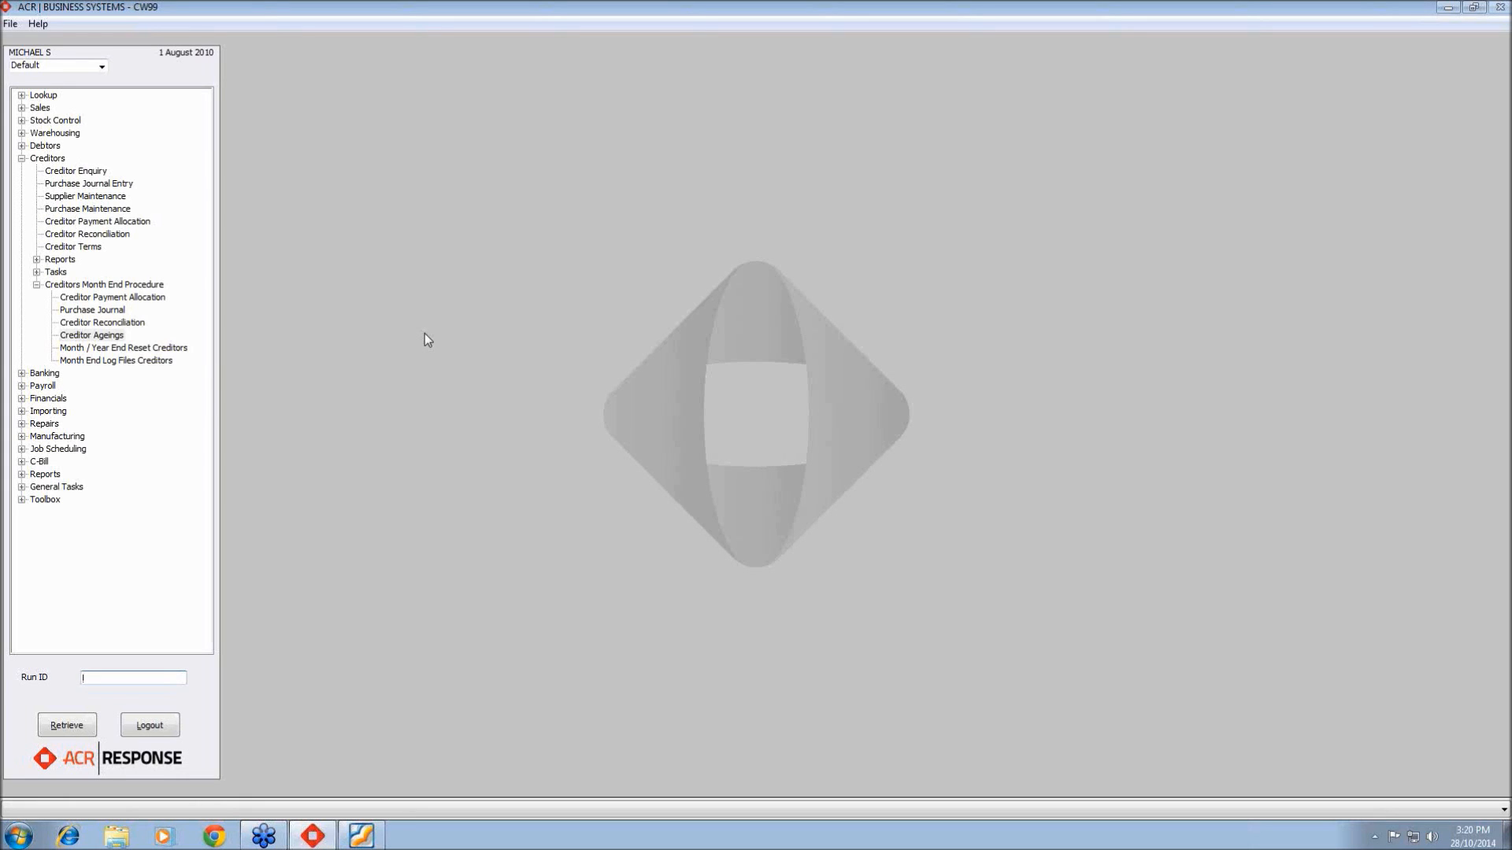
Check the Creditors Date in the Month / Year End Reset Creditors utility and quit it without activating
double_click(164, 347)
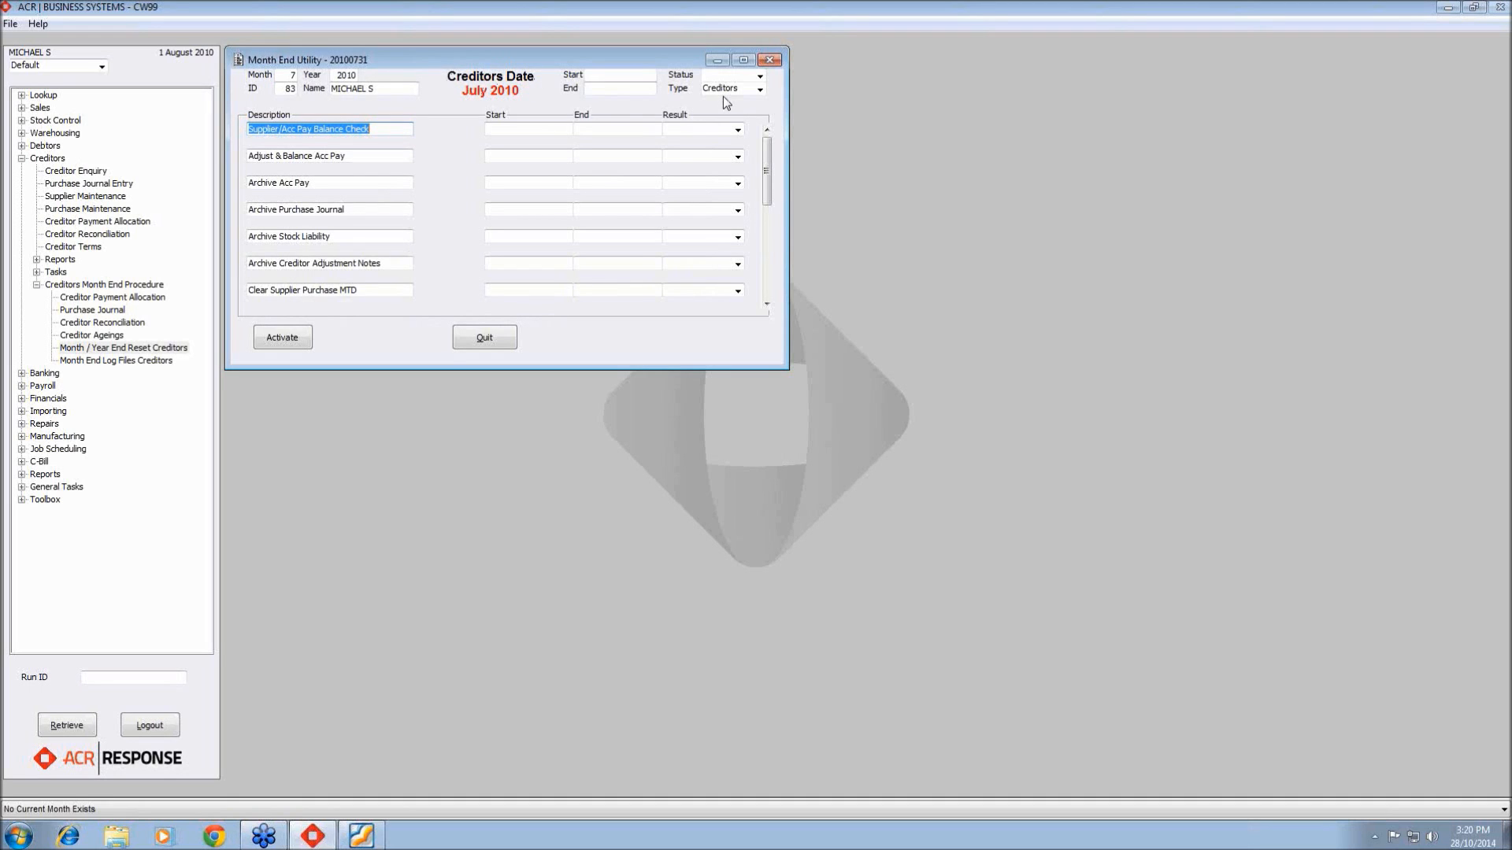
drag(462, 91, 513, 93)
click(519, 93)
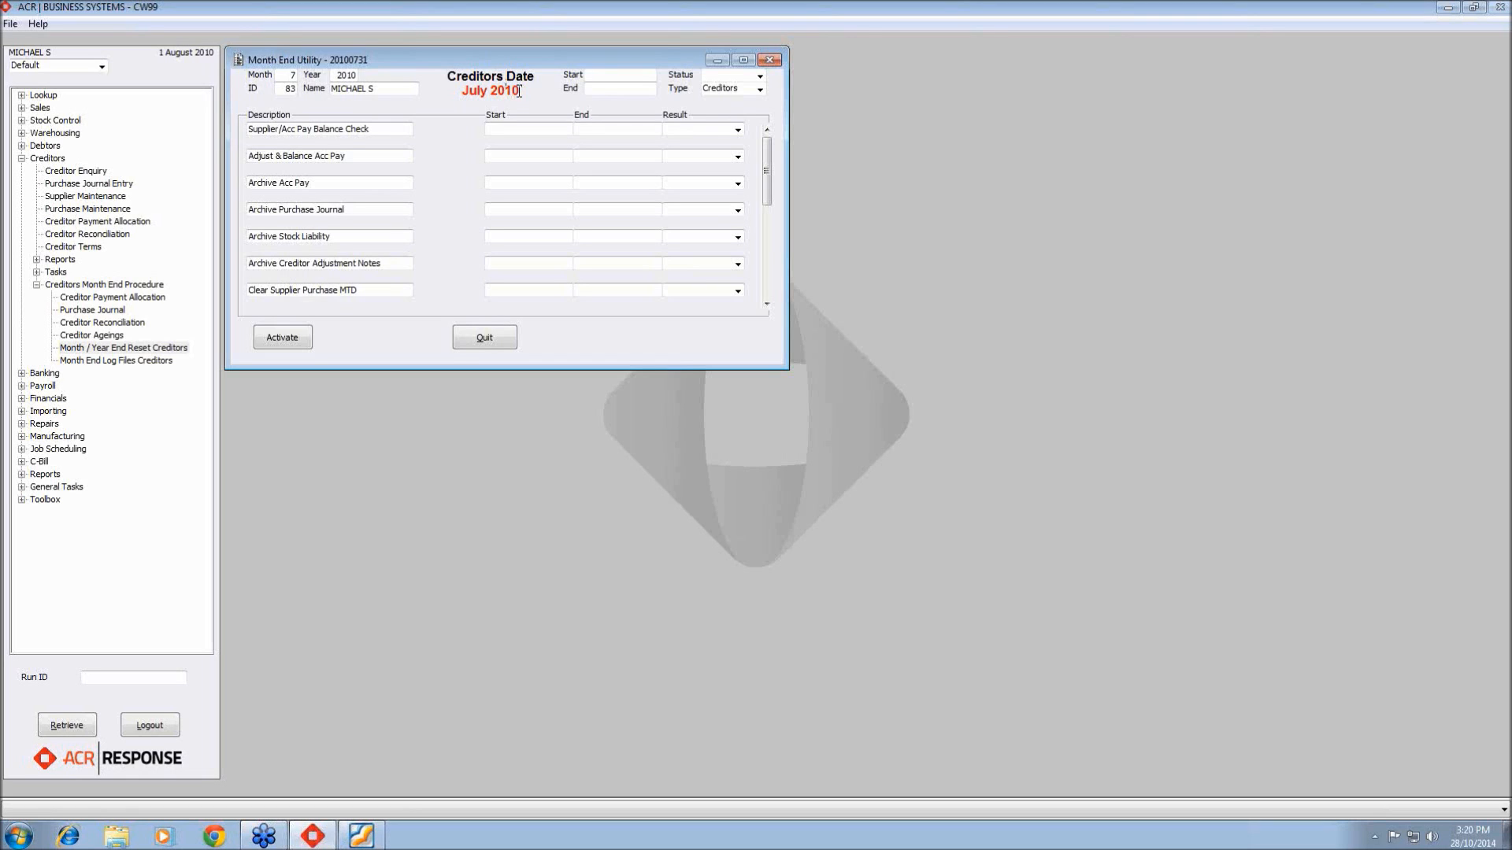
click(493, 343)
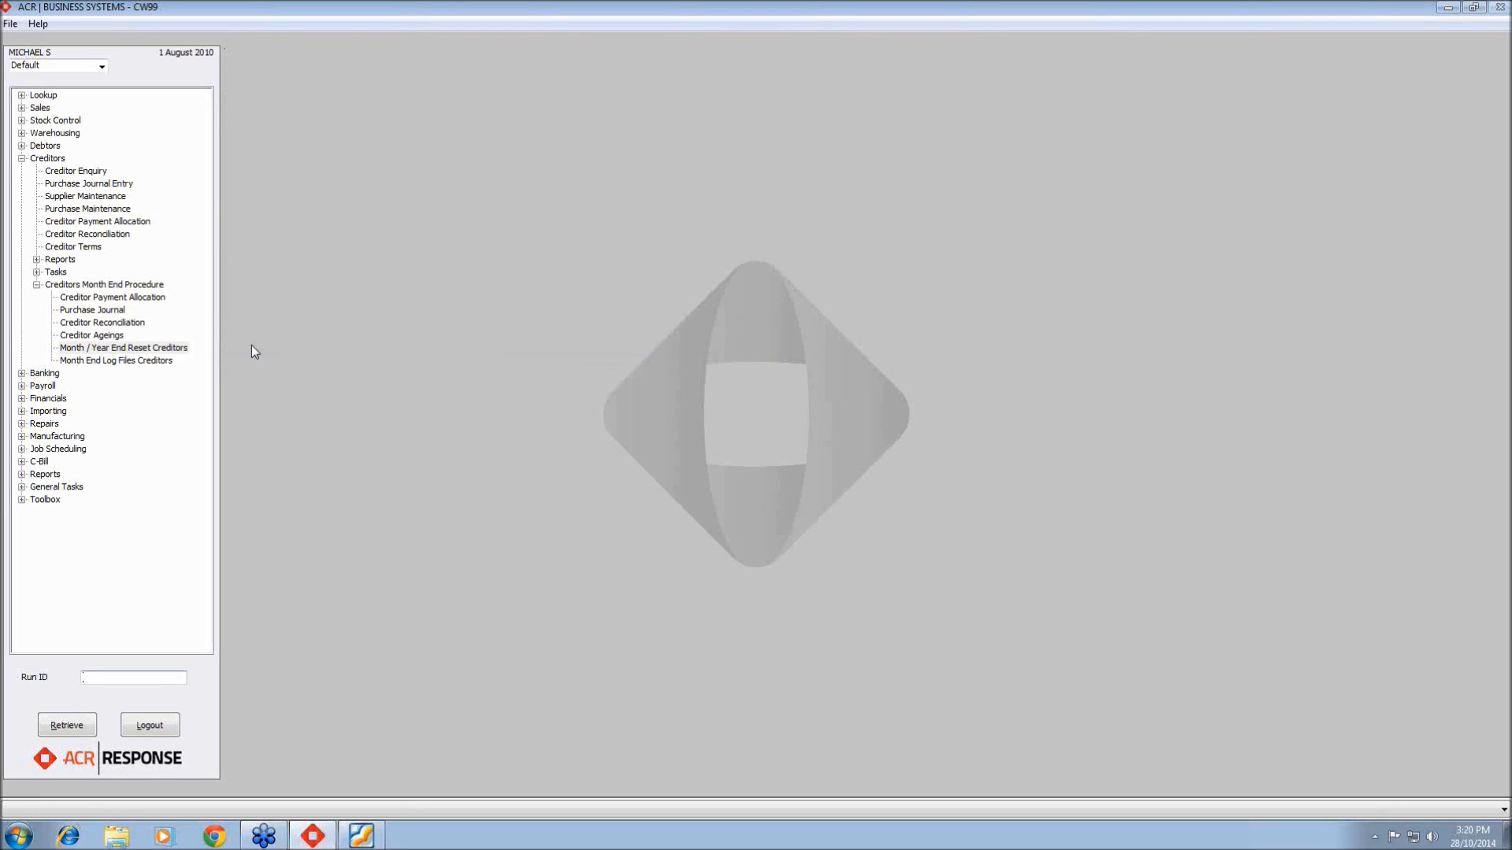
Activate and confirm the Creditors Month End for July 2010 in the creditors reset utility, and quit it
click(139, 349)
double_click(139, 349)
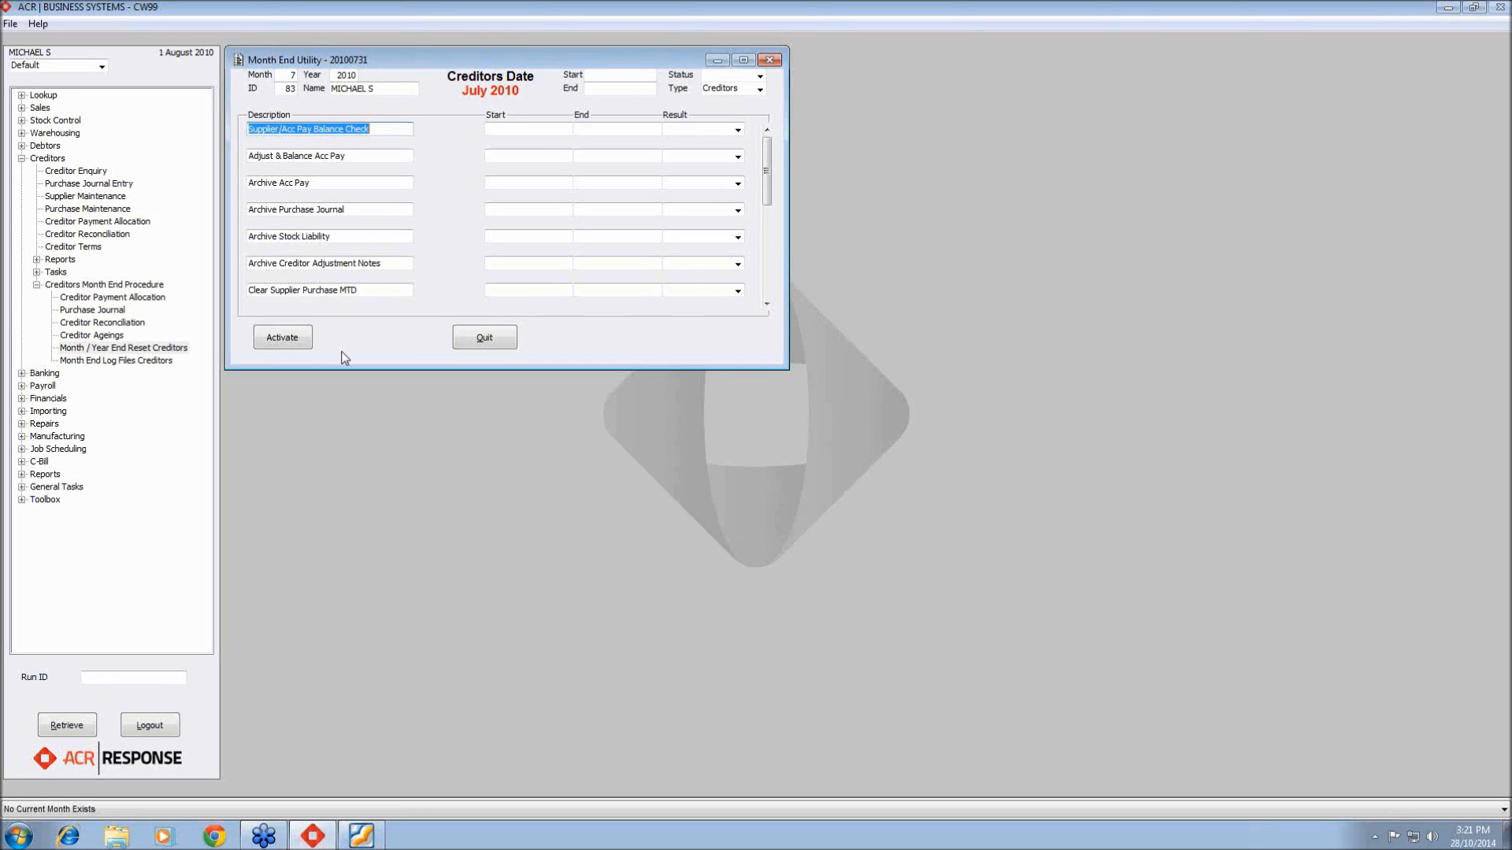
click(283, 339)
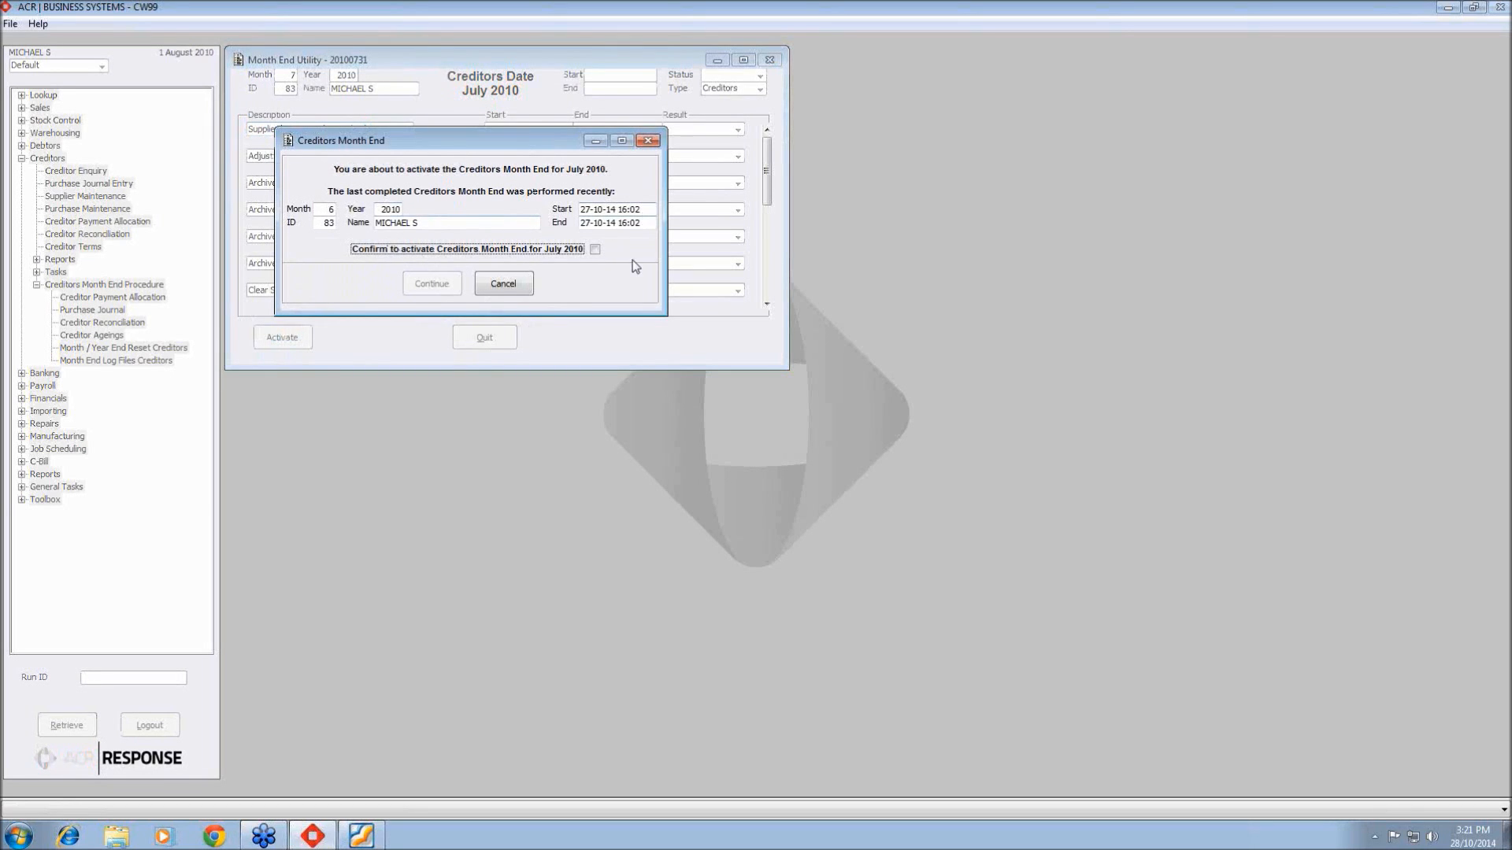
click(595, 250)
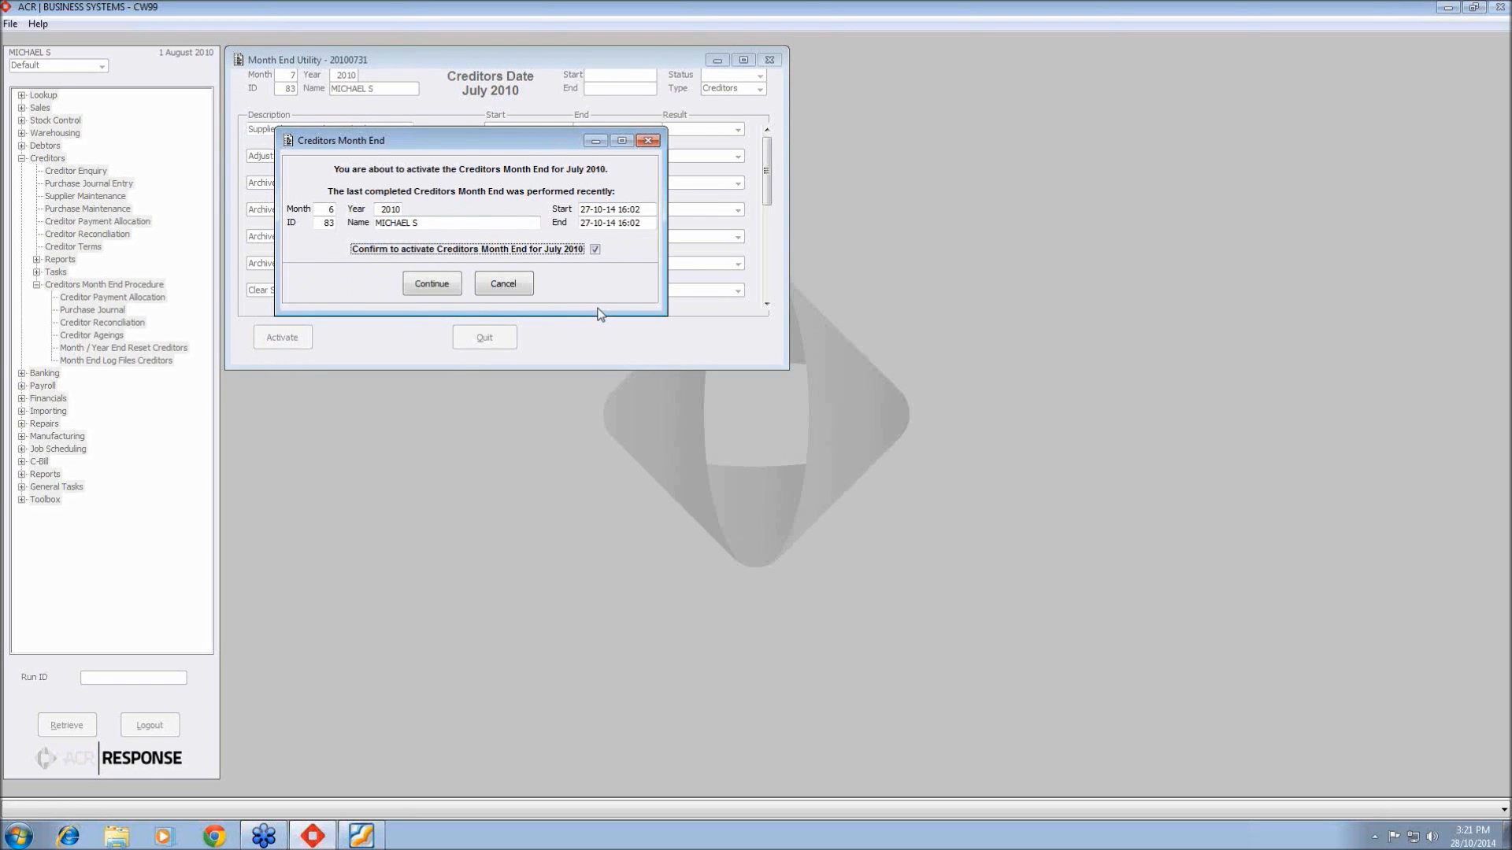
click(432, 285)
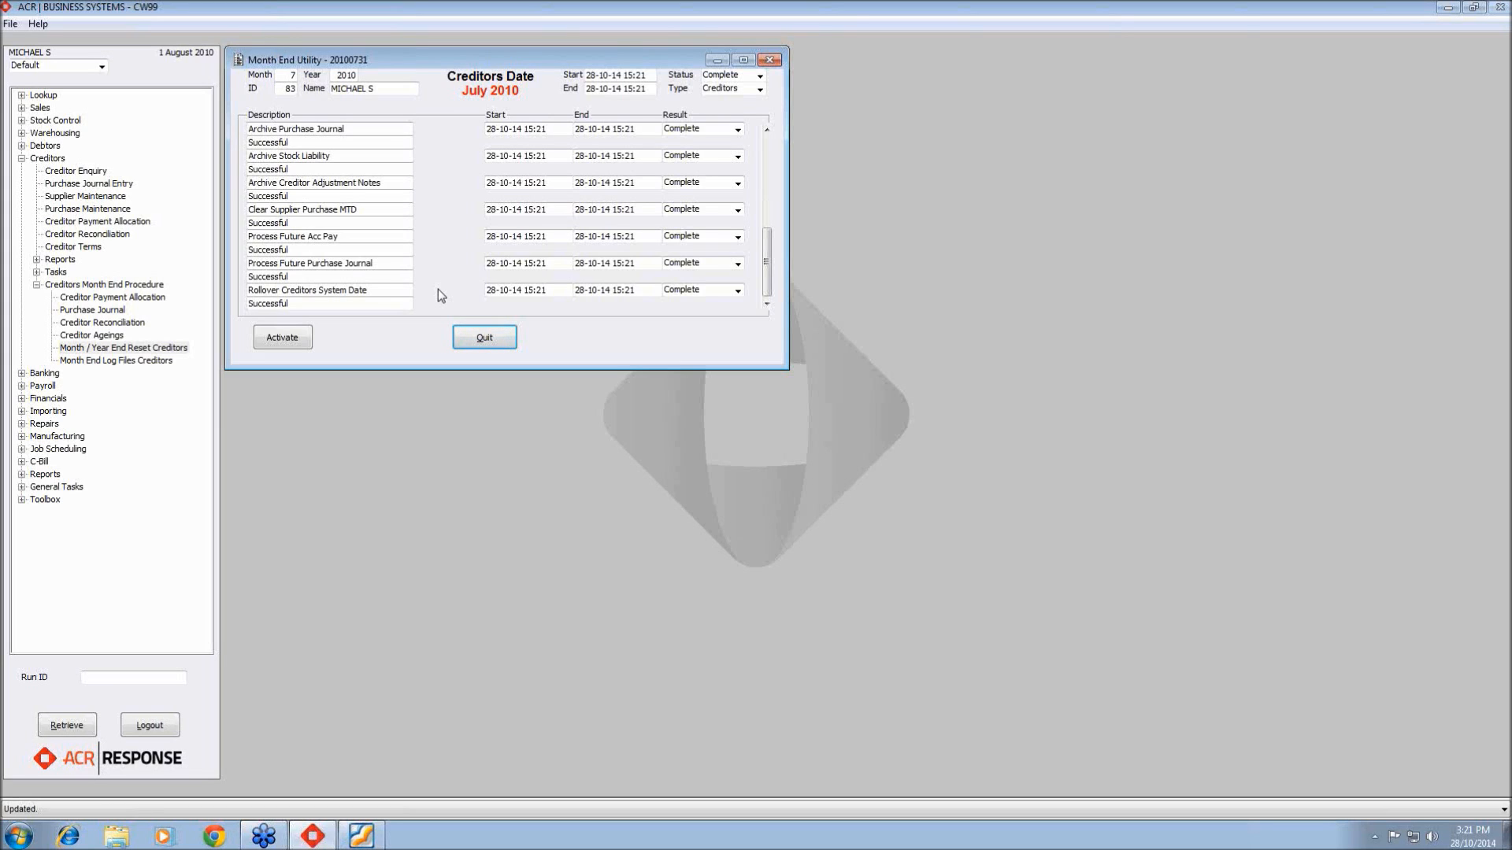
click(482, 340)
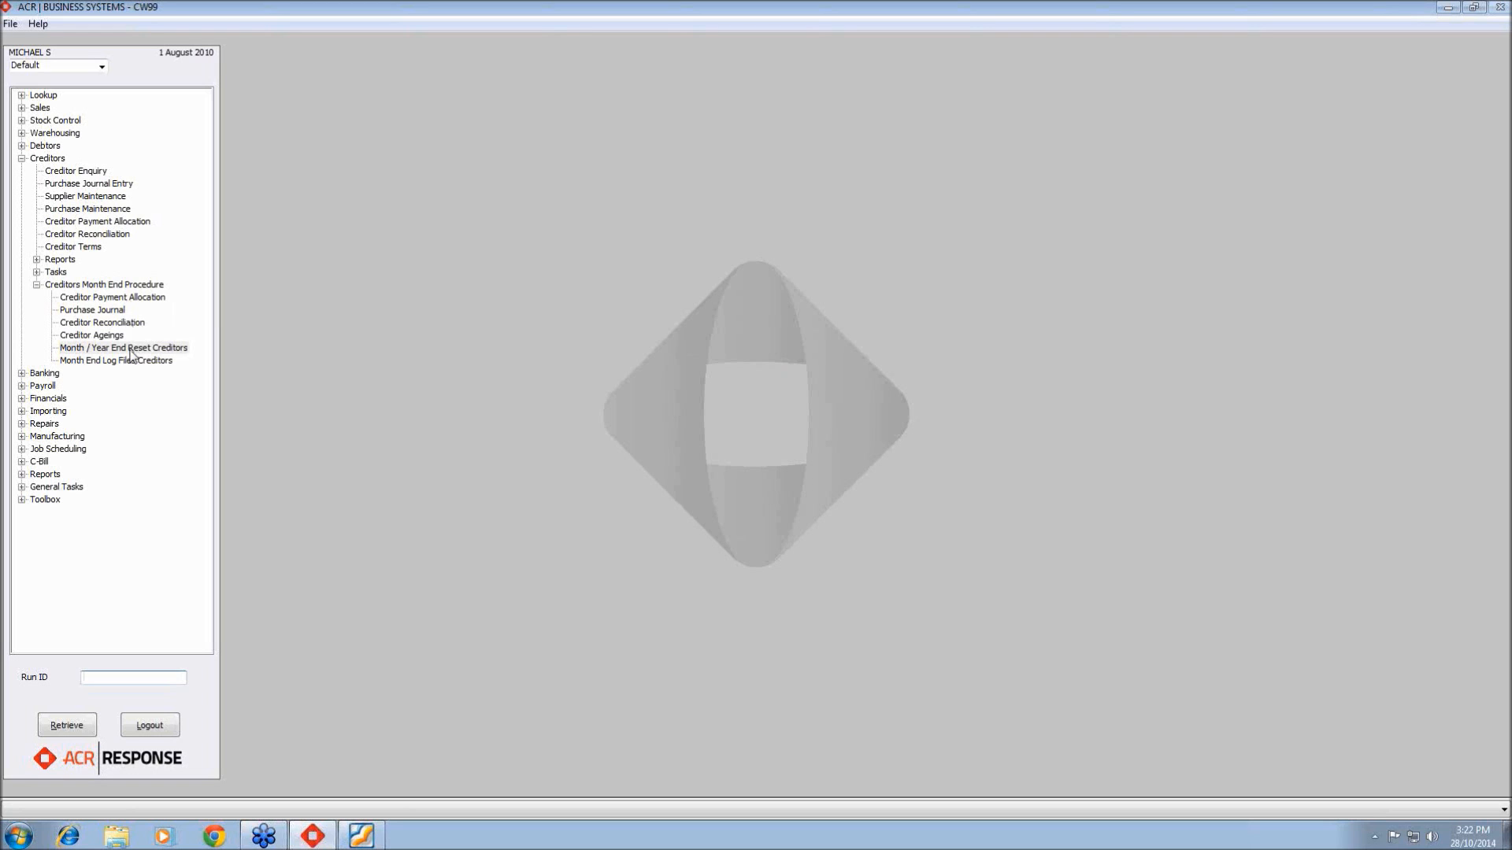
Collapse the Creditors functions and view the Financials tasks and reports, including Month / Year End Reset Accounting and General Journal Summary
click(21, 159)
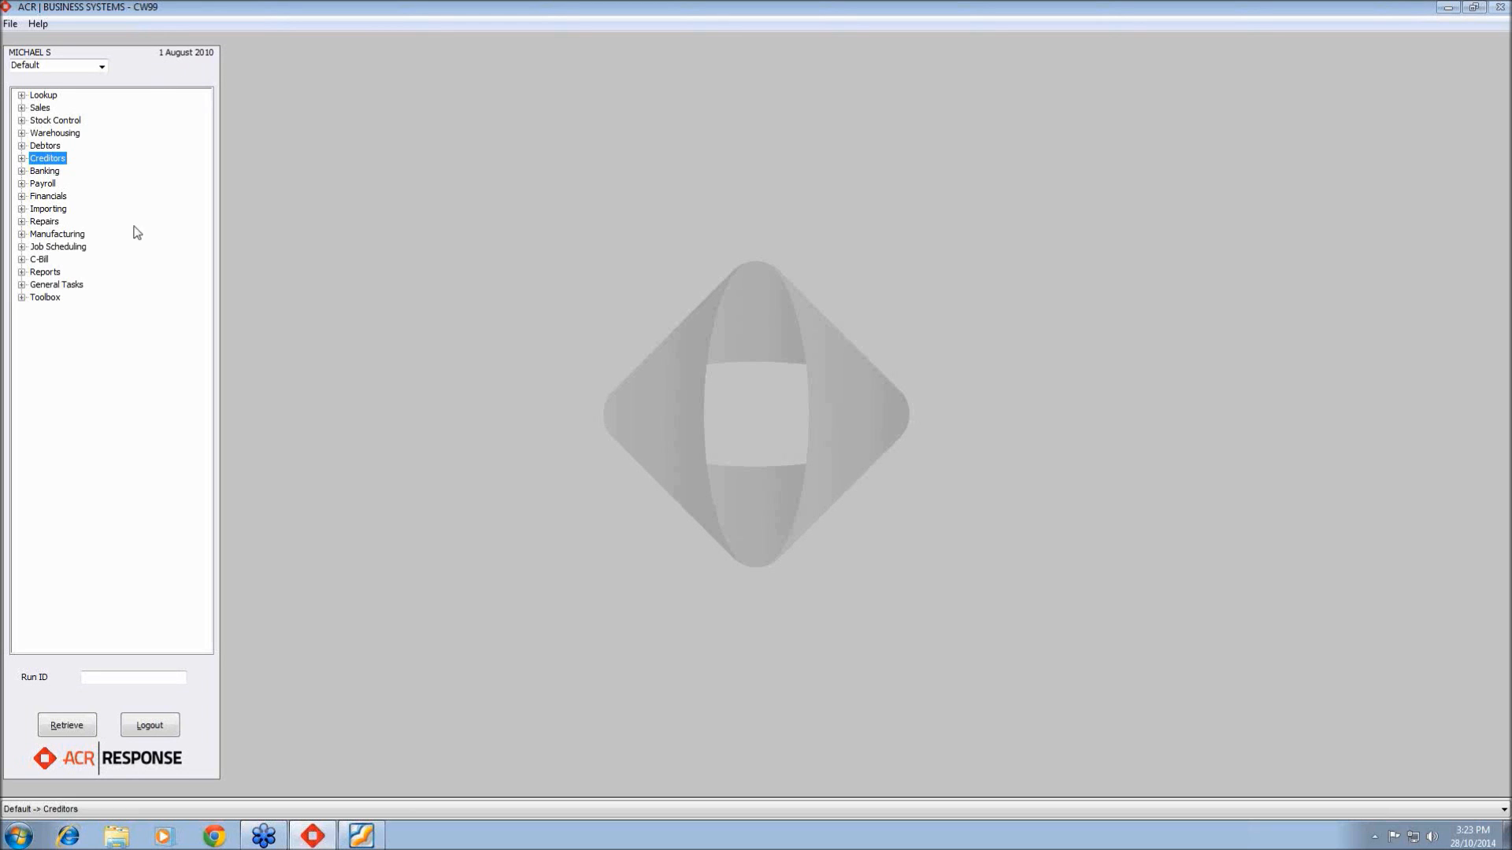
click(22, 197)
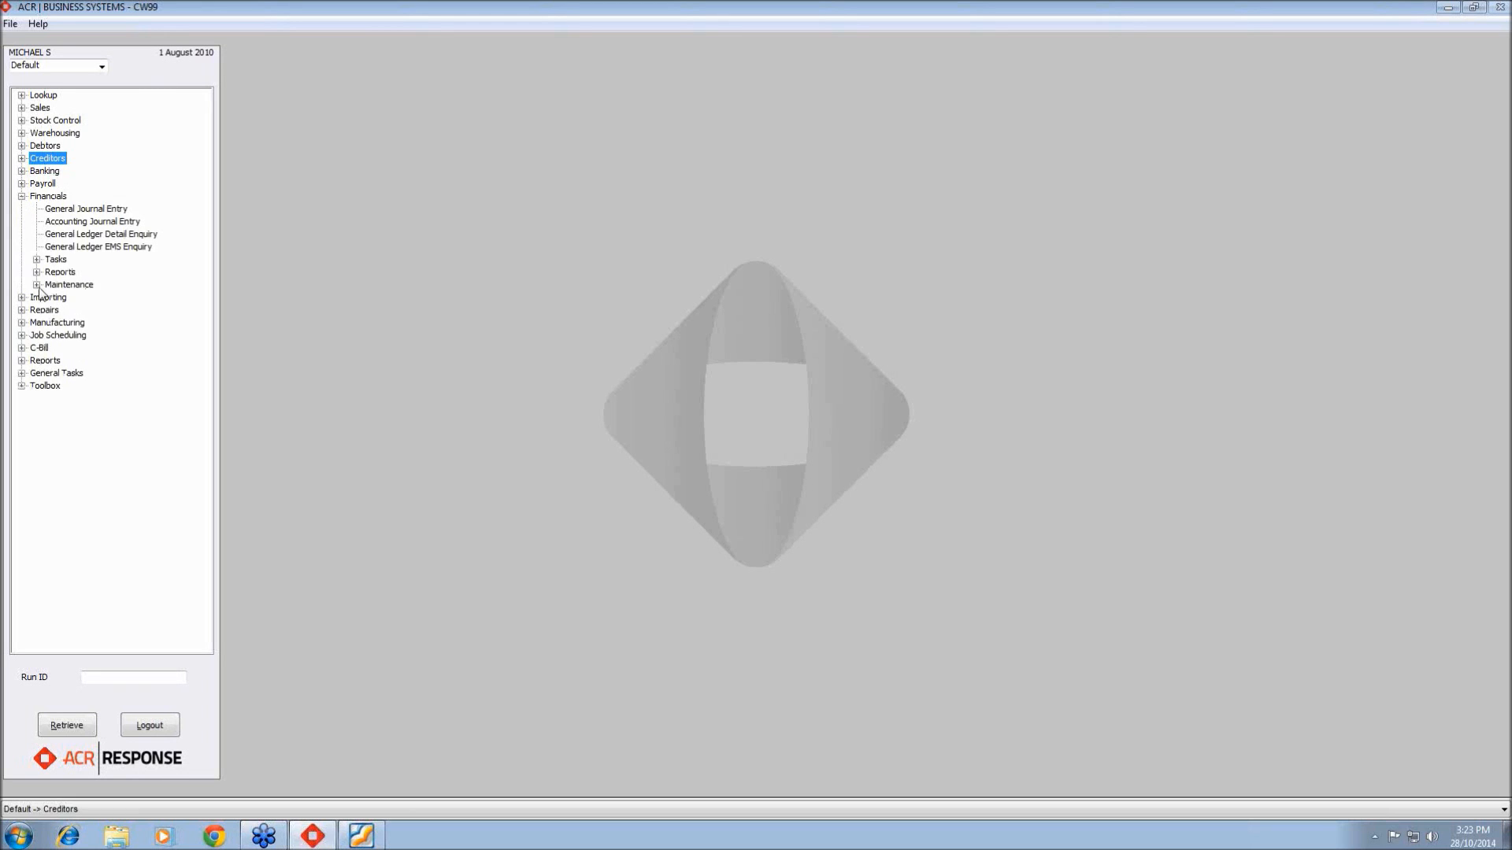
click(36, 259)
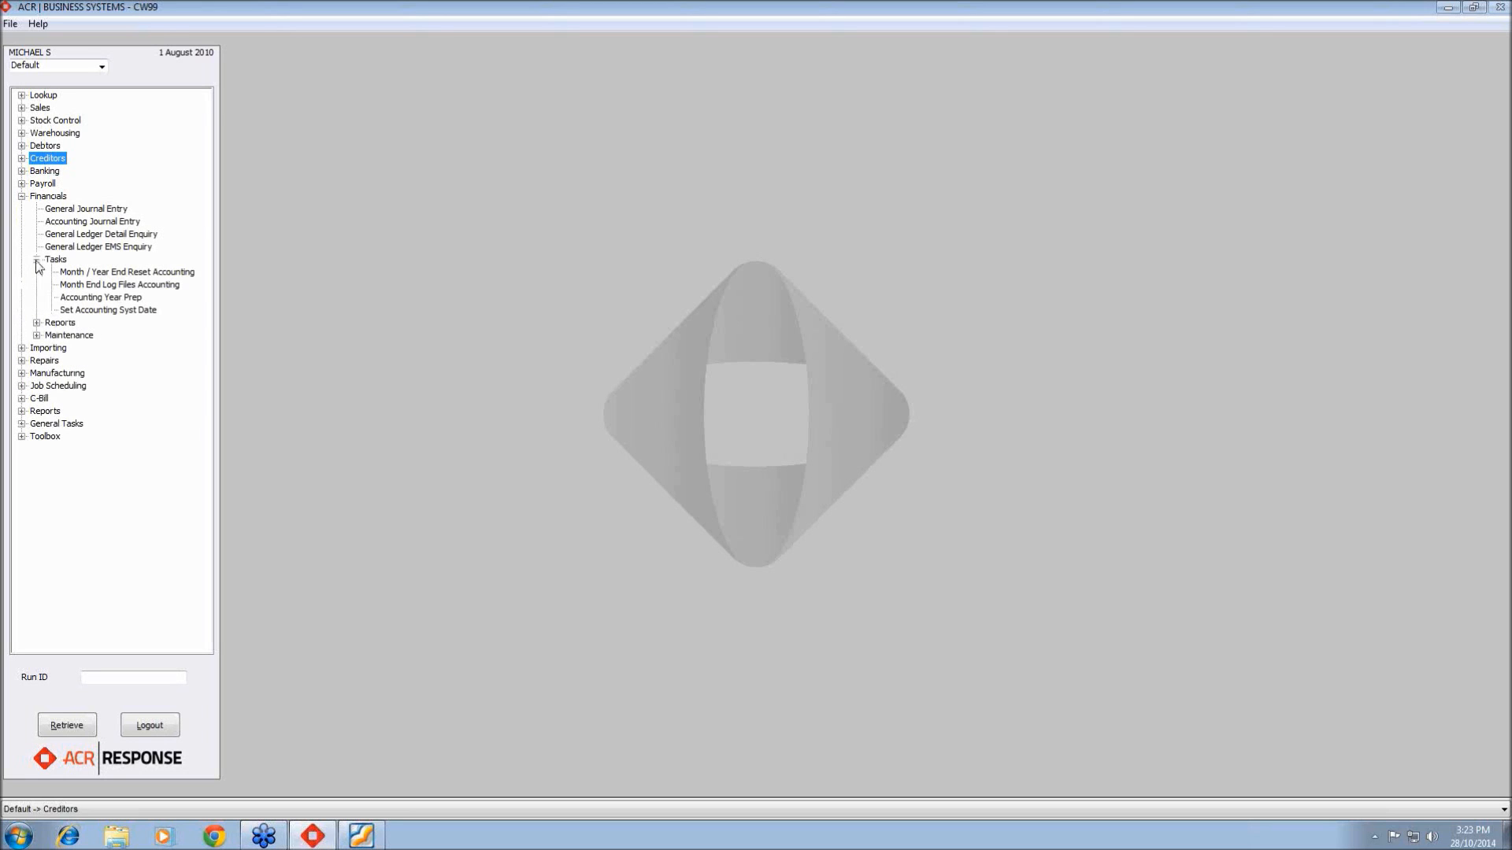
click(108, 276)
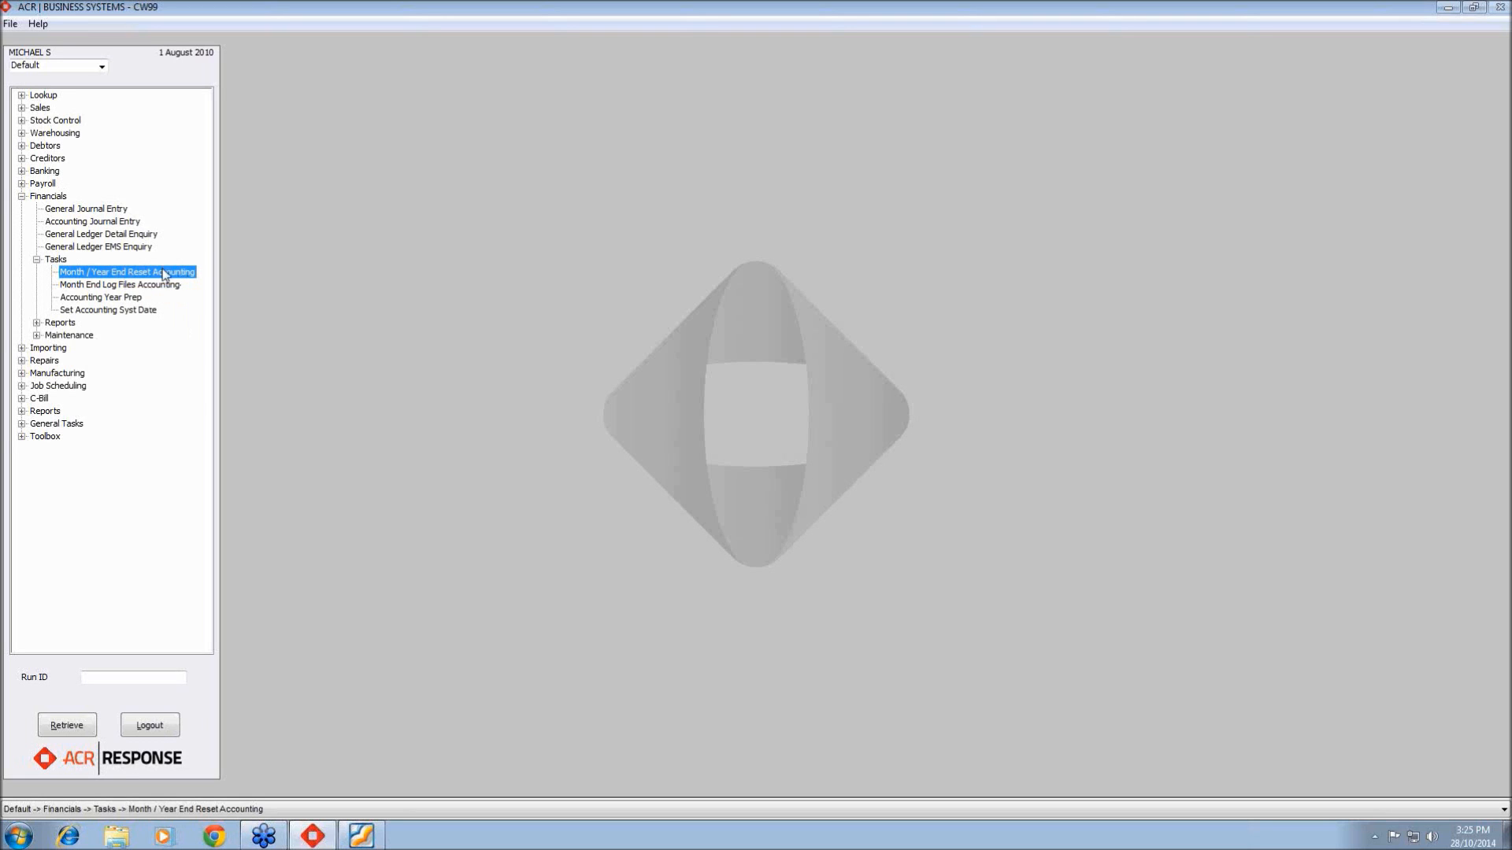
click(37, 323)
click(124, 337)
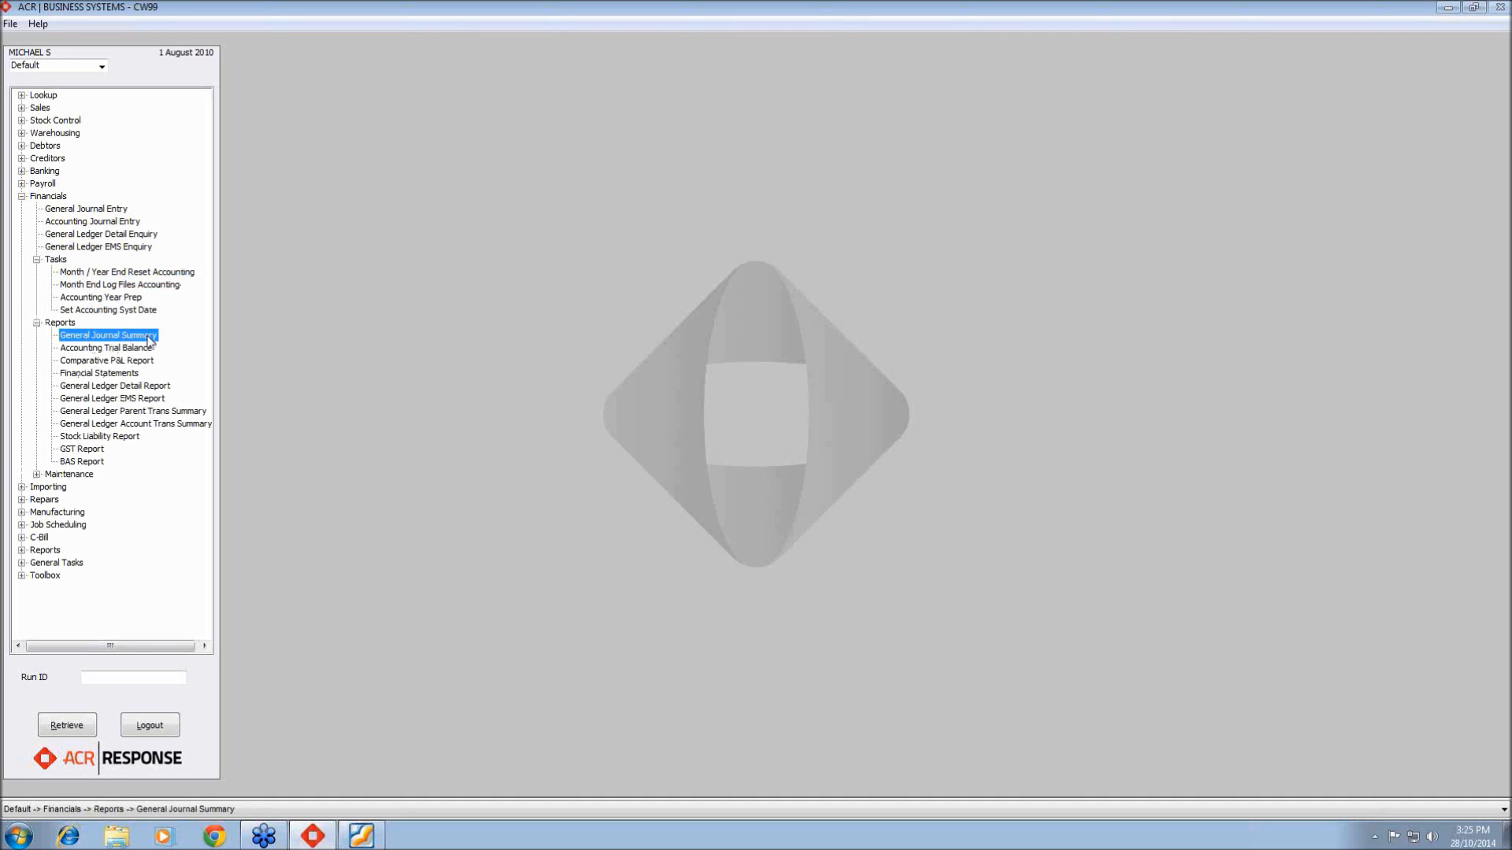
Activate and confirm the Accounting Month End for May 2010 in the Month / Year End Reset Accounting utility, and quit it
click(129, 275)
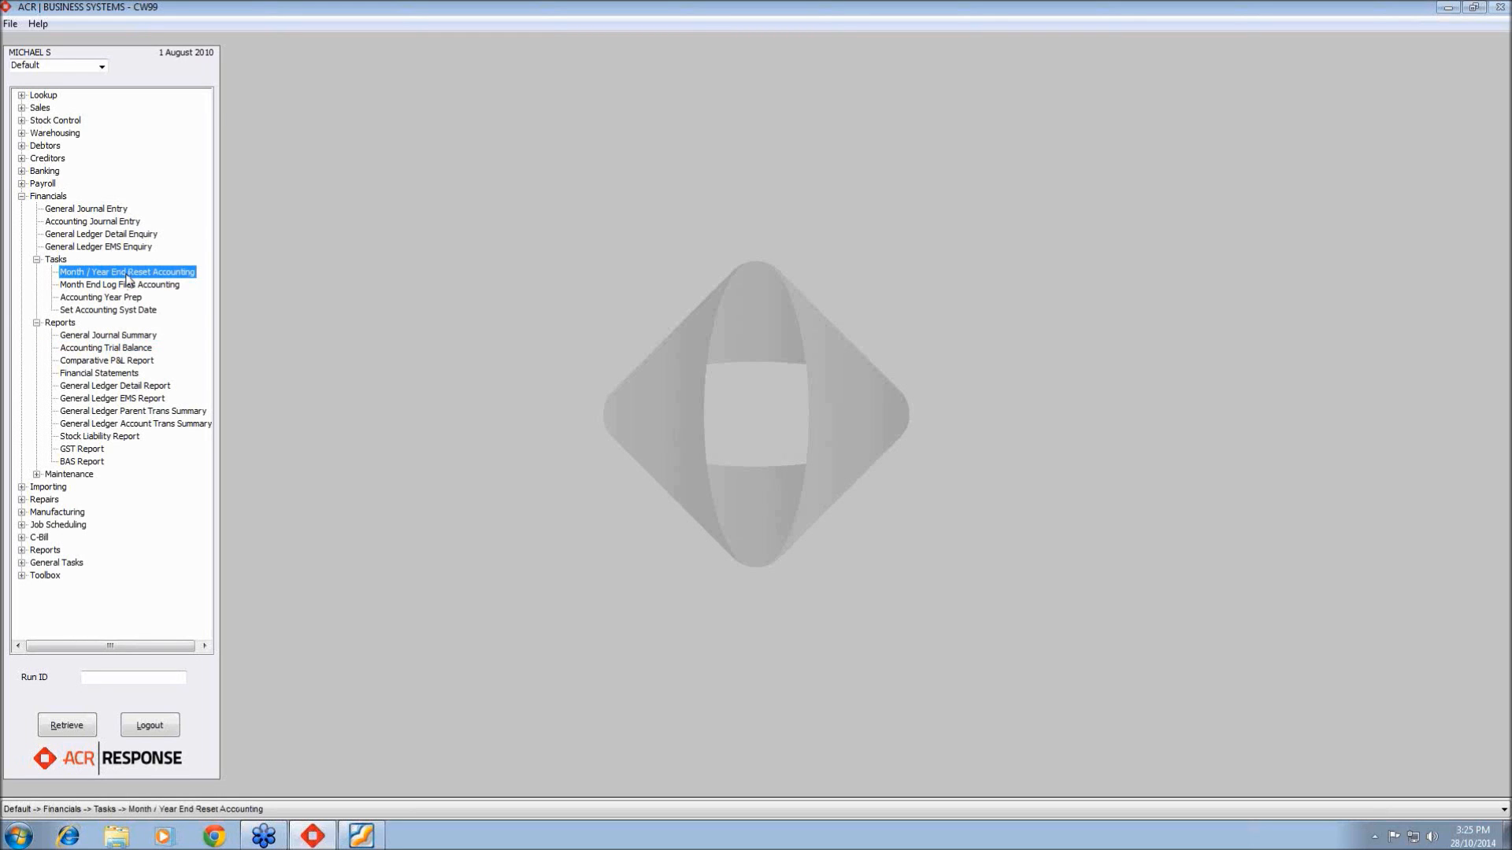
double_click(128, 274)
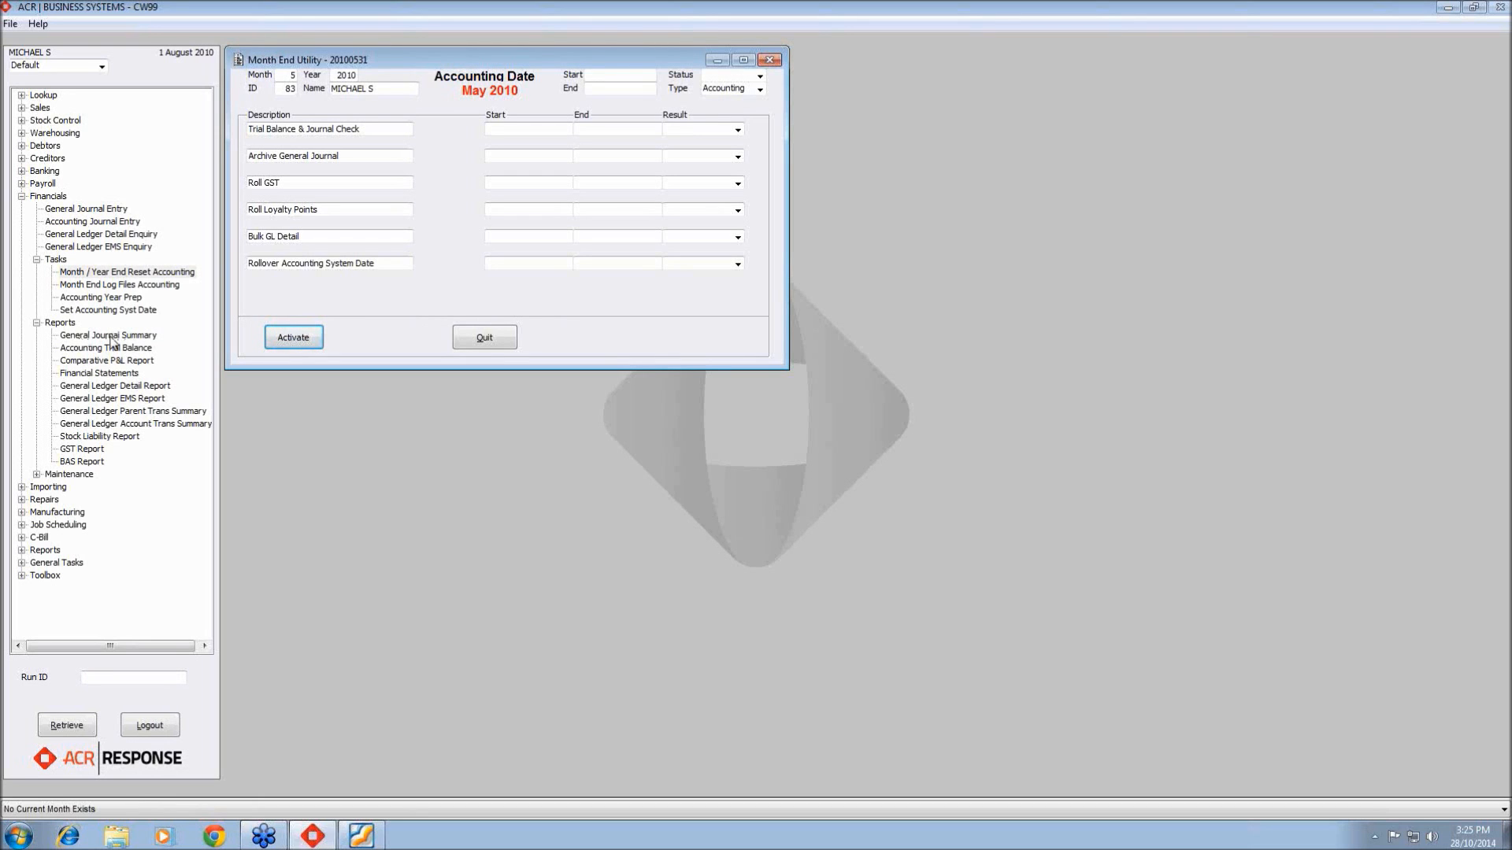
click(36, 323)
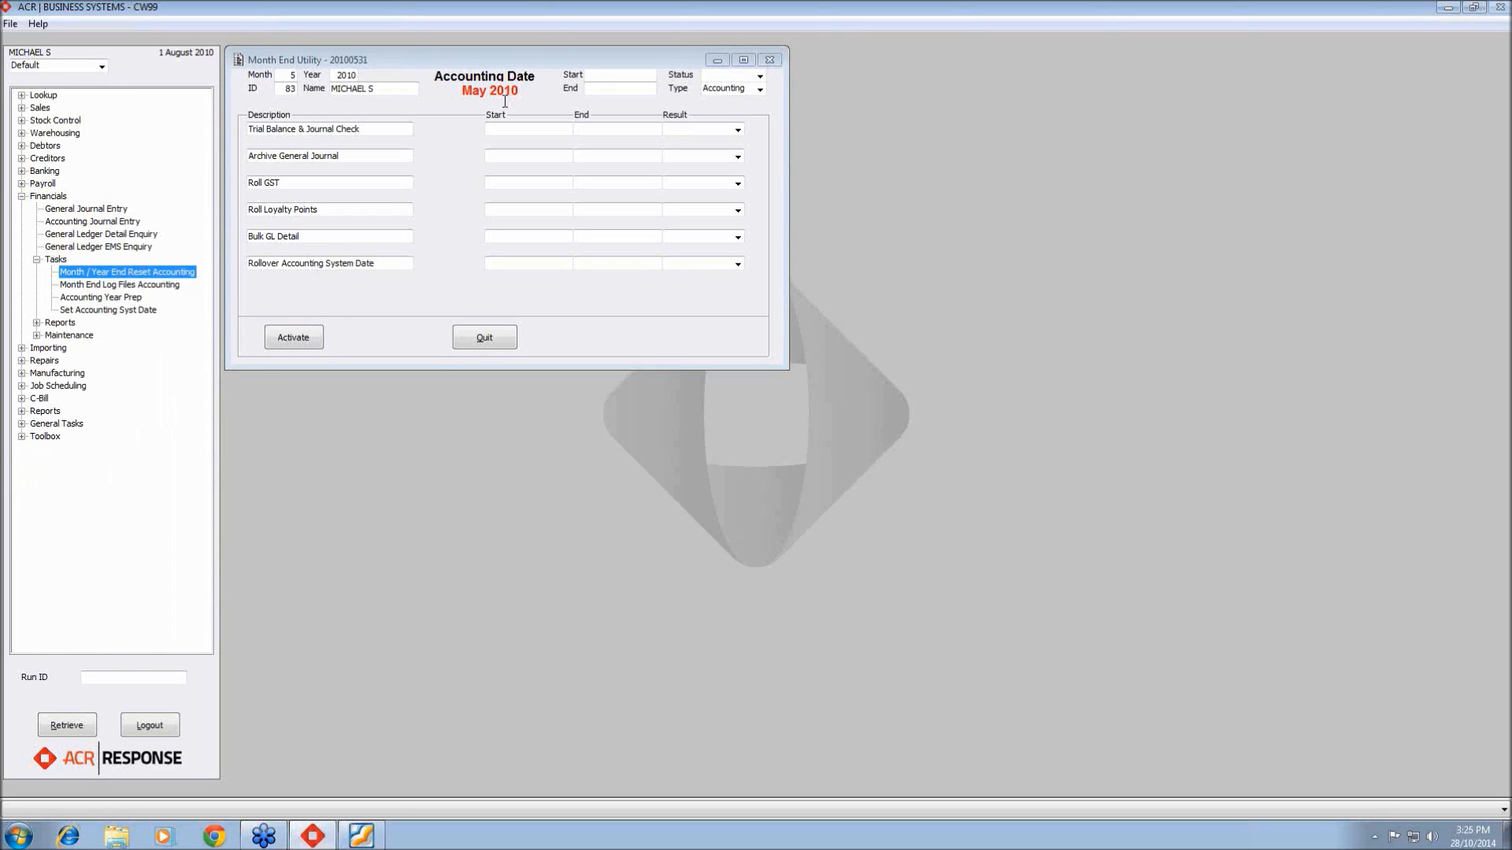
click(302, 338)
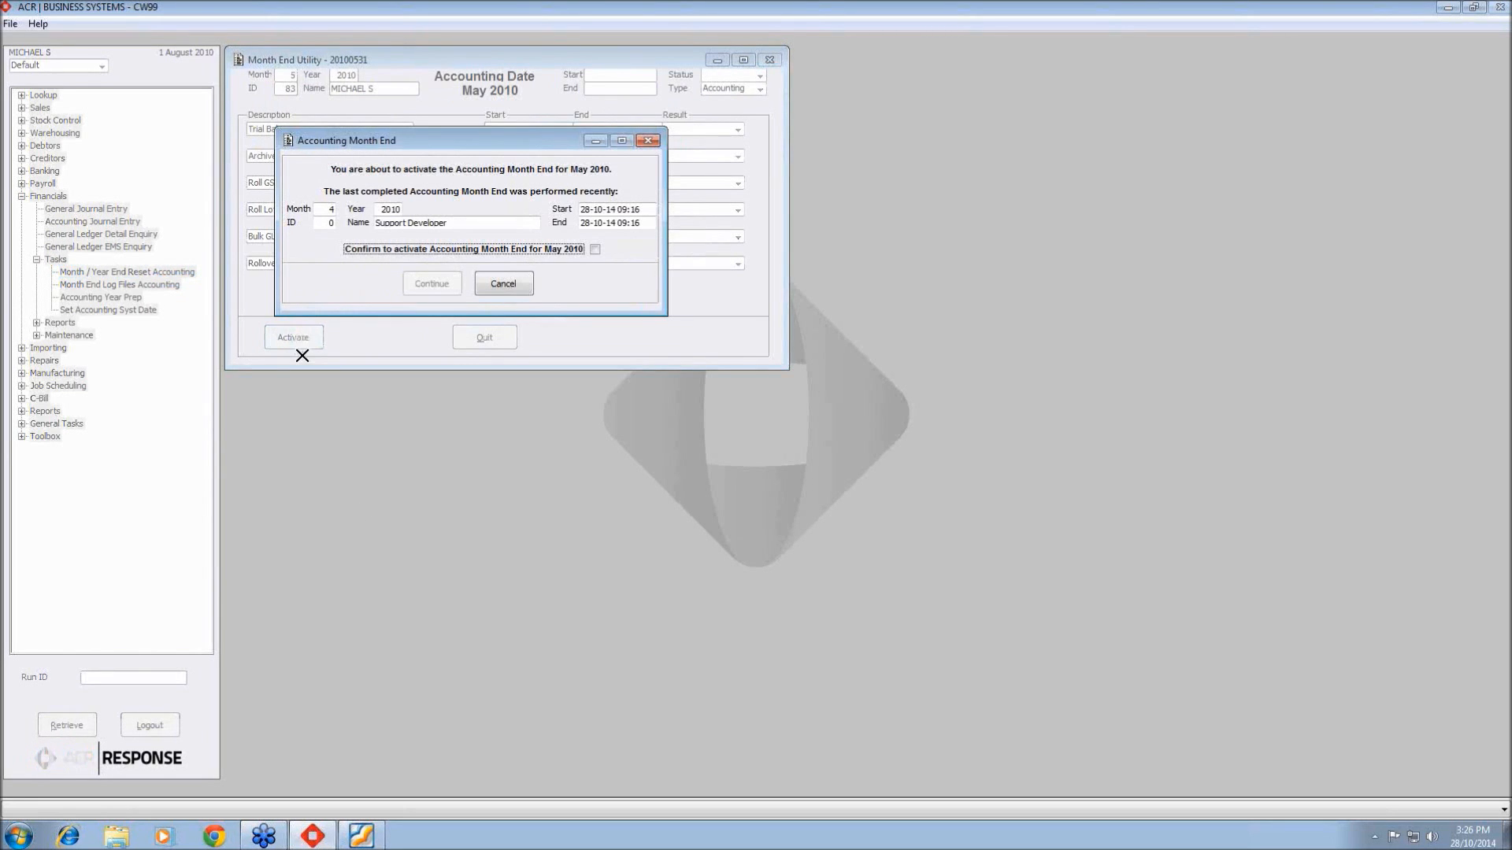
click(594, 249)
click(431, 284)
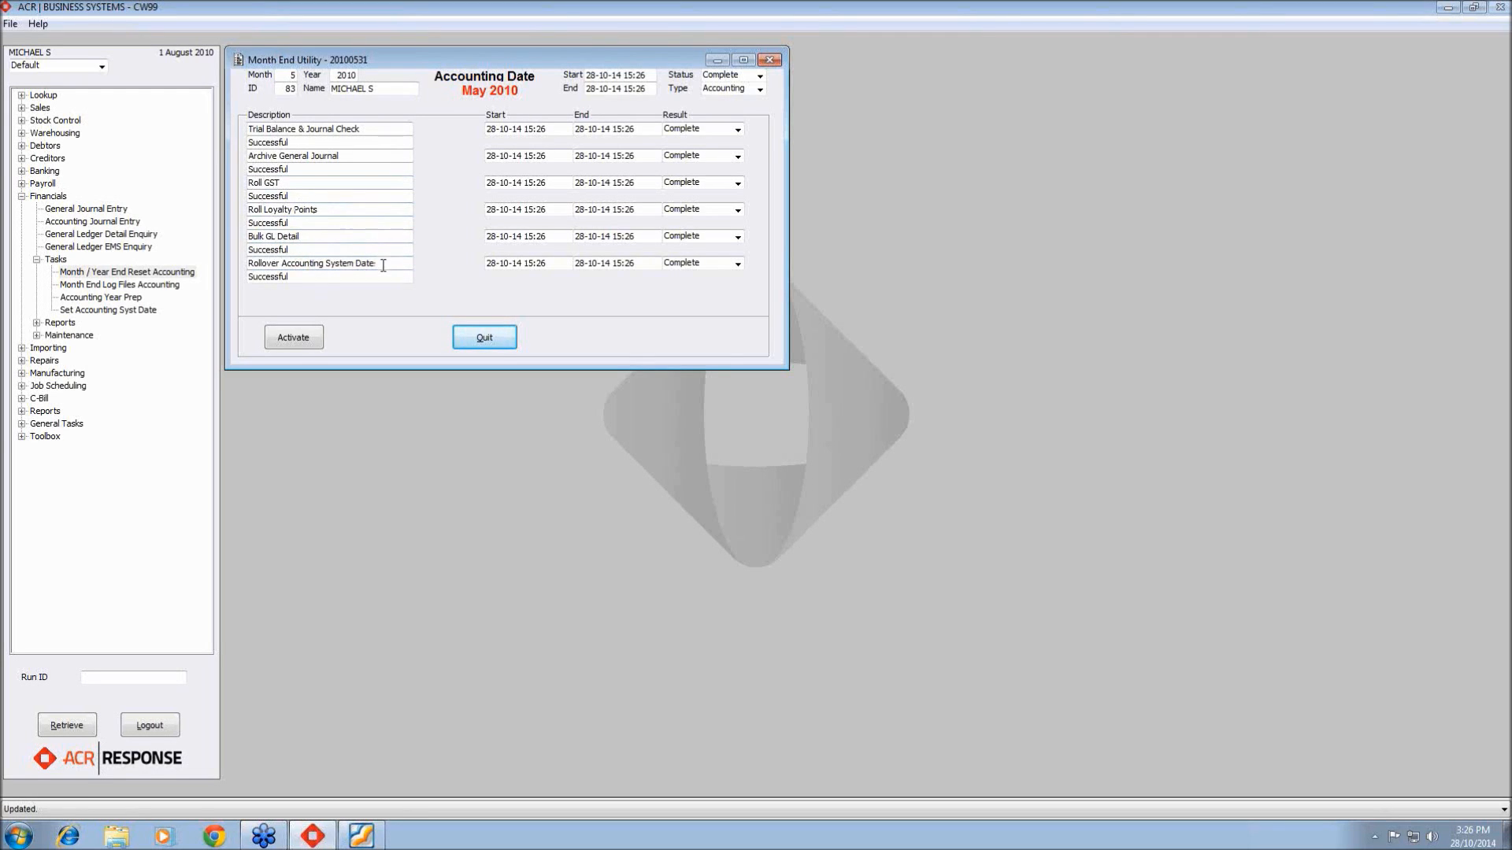
click(494, 340)
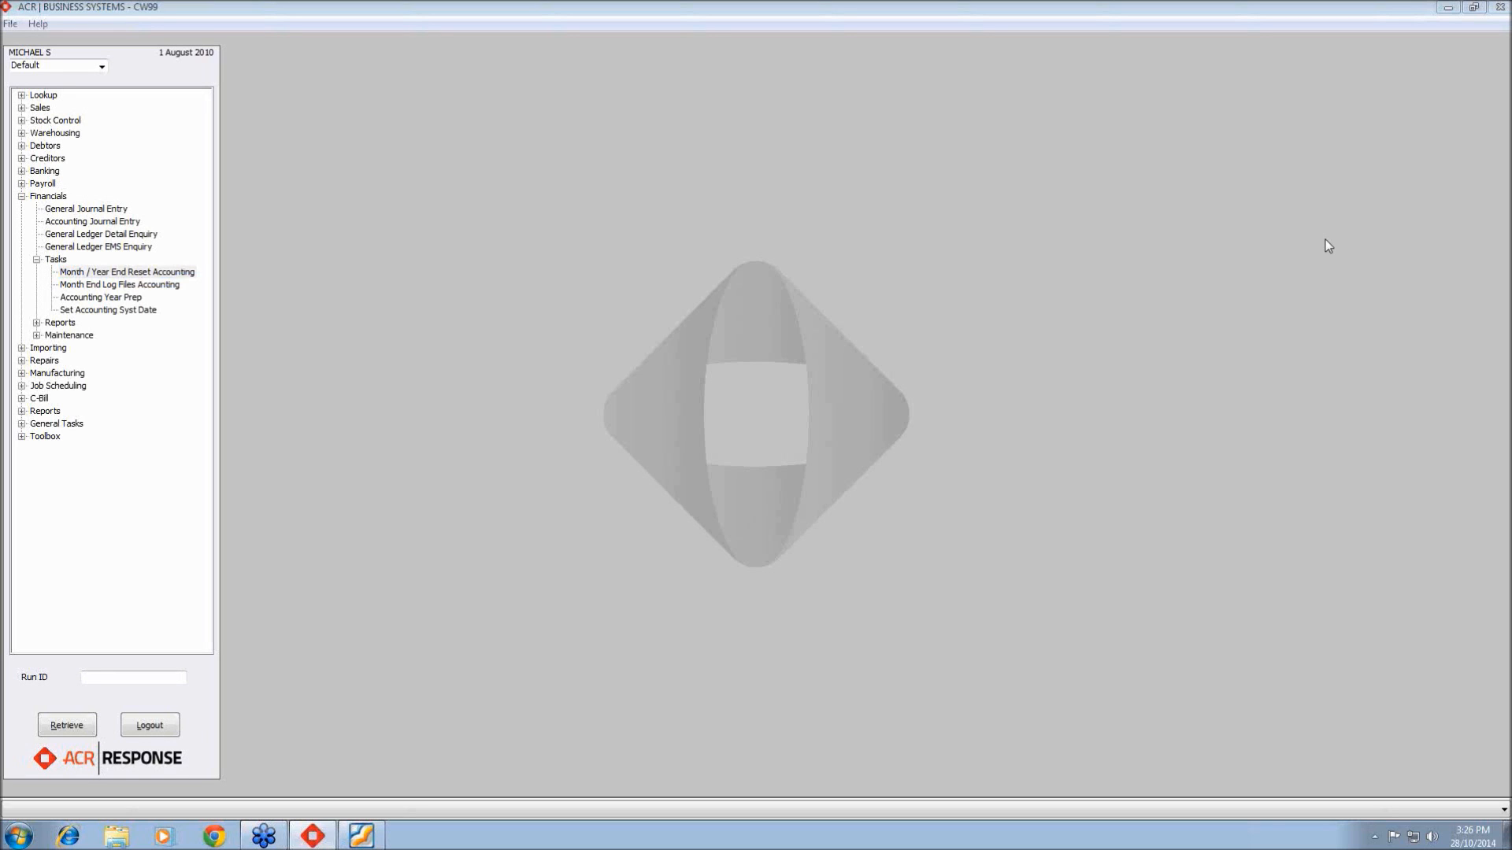
Switch to the presentation slide with helpful hints about the month ends
key(alt+Tab)
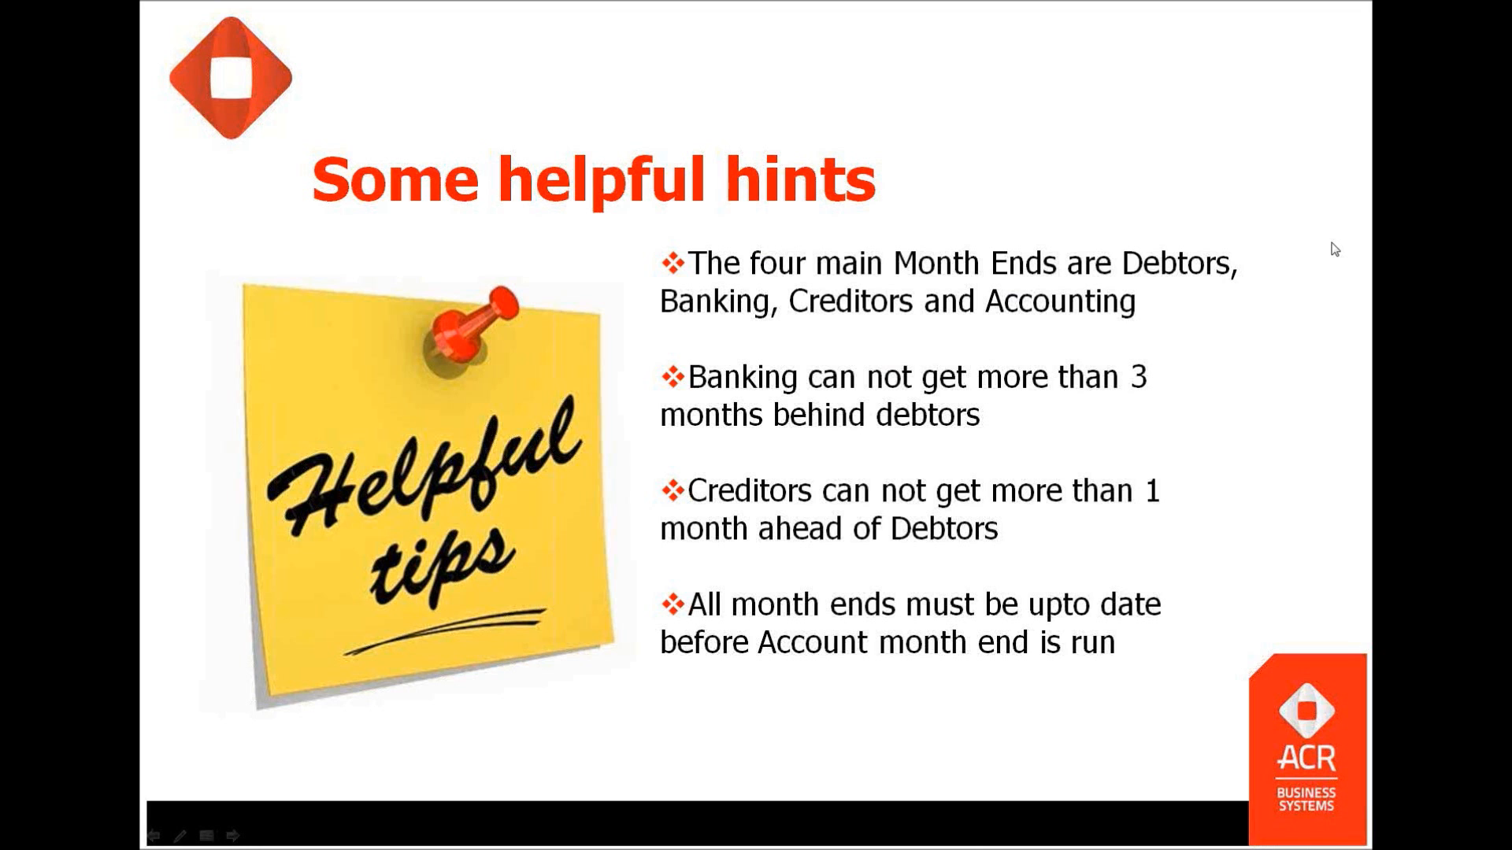